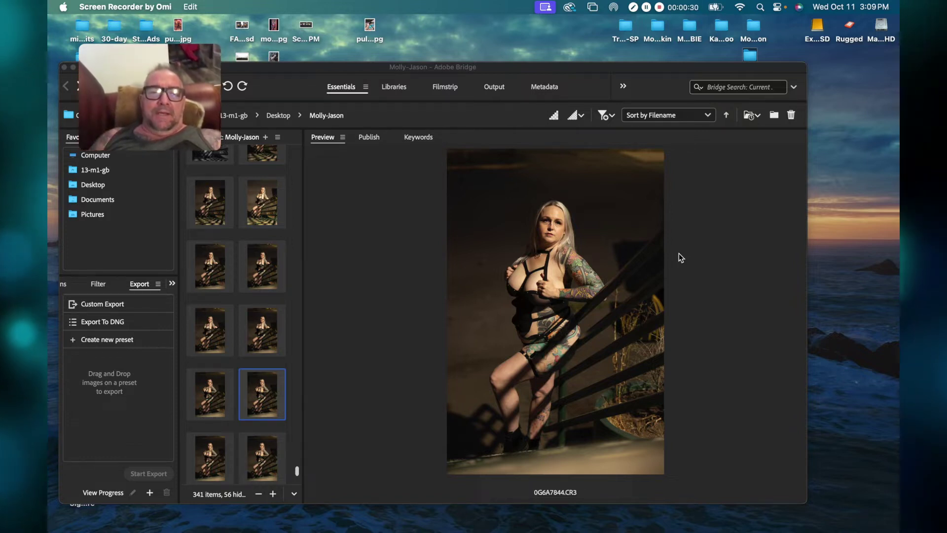
- Open the raw photo 0G6A7844.CR3 from the Molly-Jason folder in Camera Raw
drag(220, 150, 269, 164)
drag(170, 60, 170, 27)
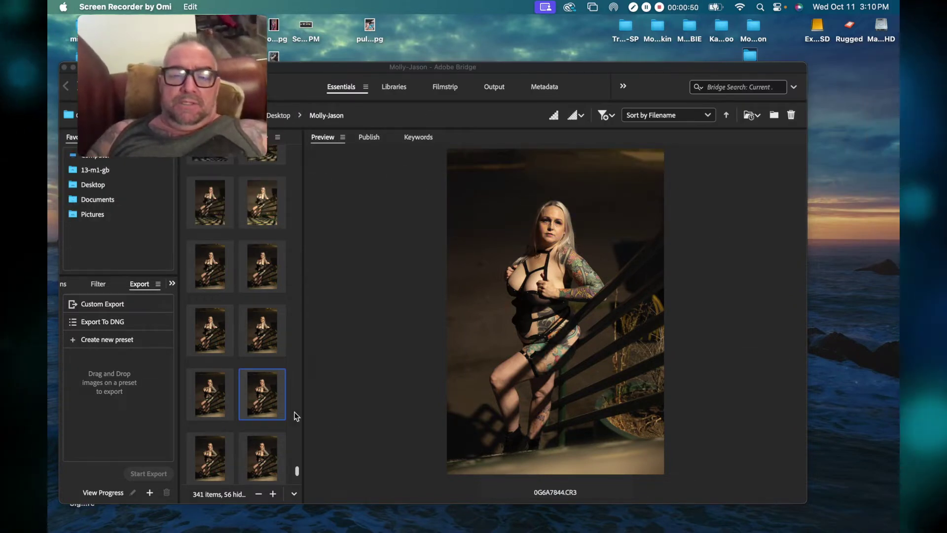
double_click(270, 401)
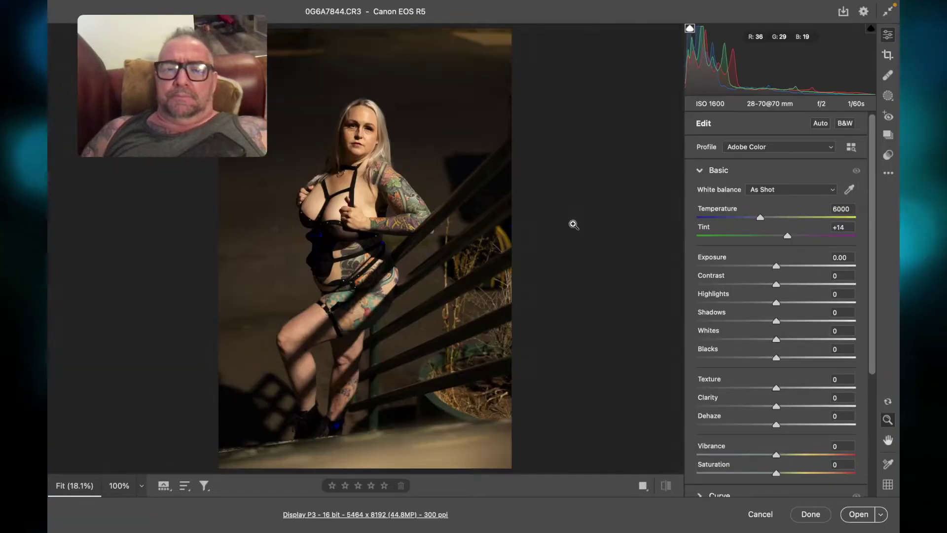
drag(160, 26, 142, 67)
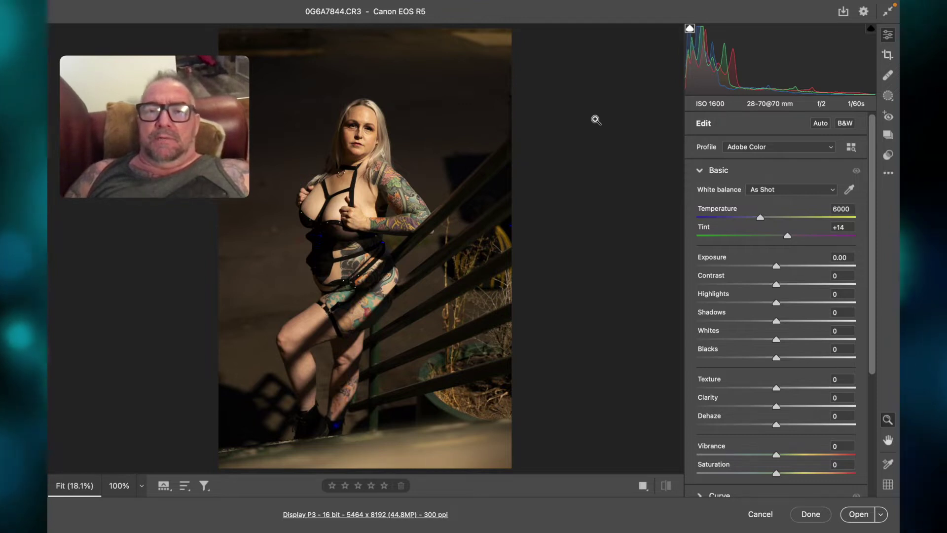
scroll(582, 123, left, 2)
scroll(582, 124, up, 2)
scroll(582, 123, left, 2)
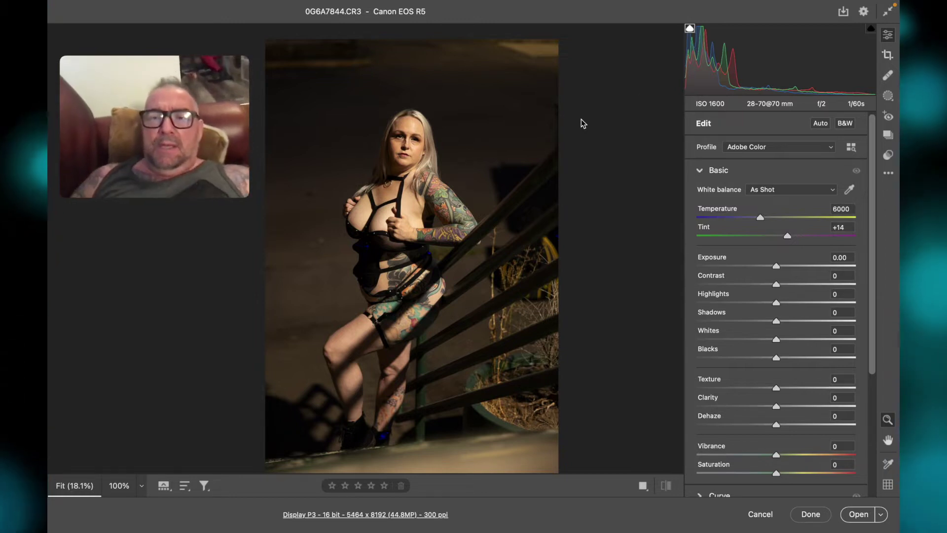
- Crop the photo to the 4 x 5 / 8 x 10 preset, shifting the image upward to keep the model's feet in frame
mouse_move(709, 39)
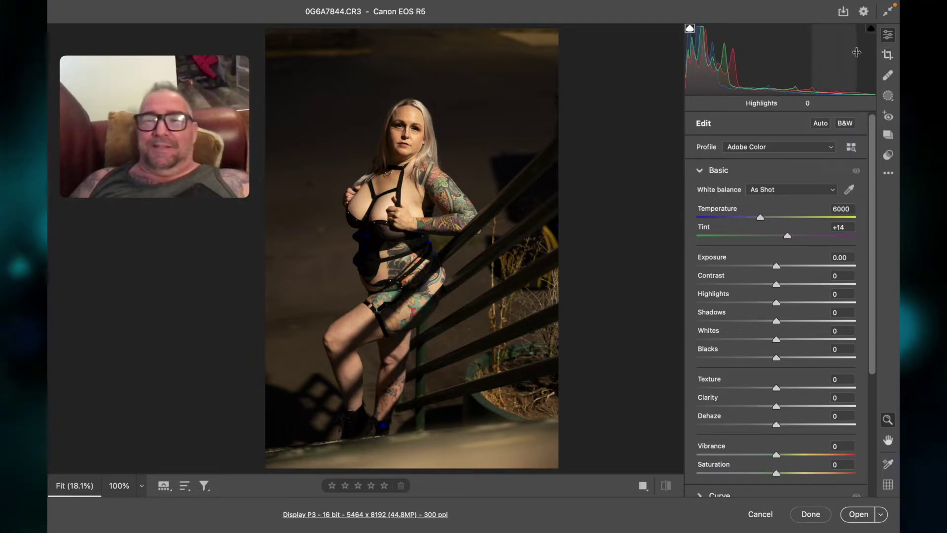
click(888, 56)
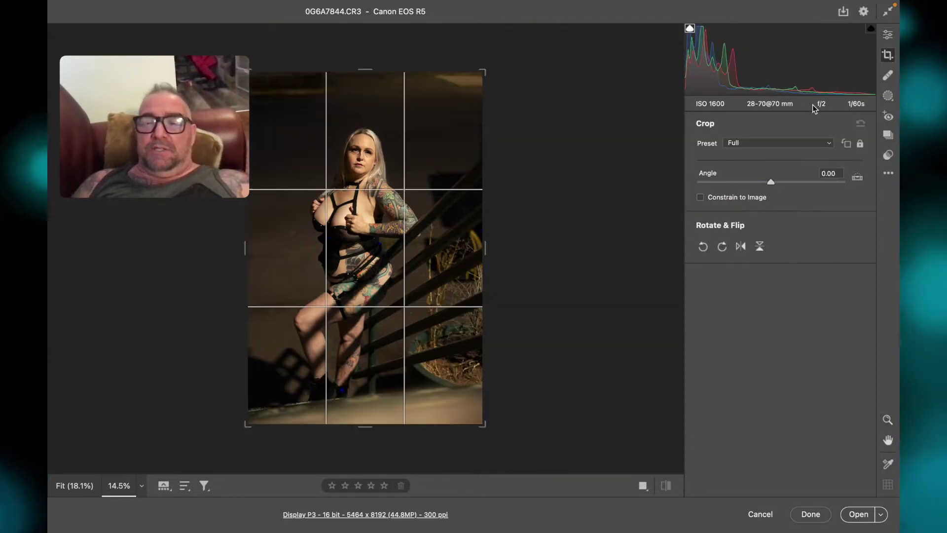
click(769, 143)
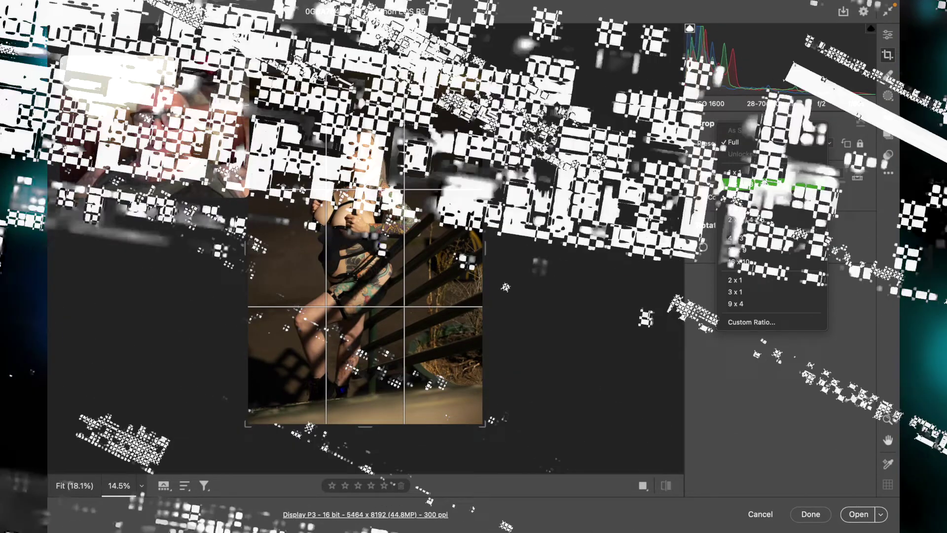
key(Escape)
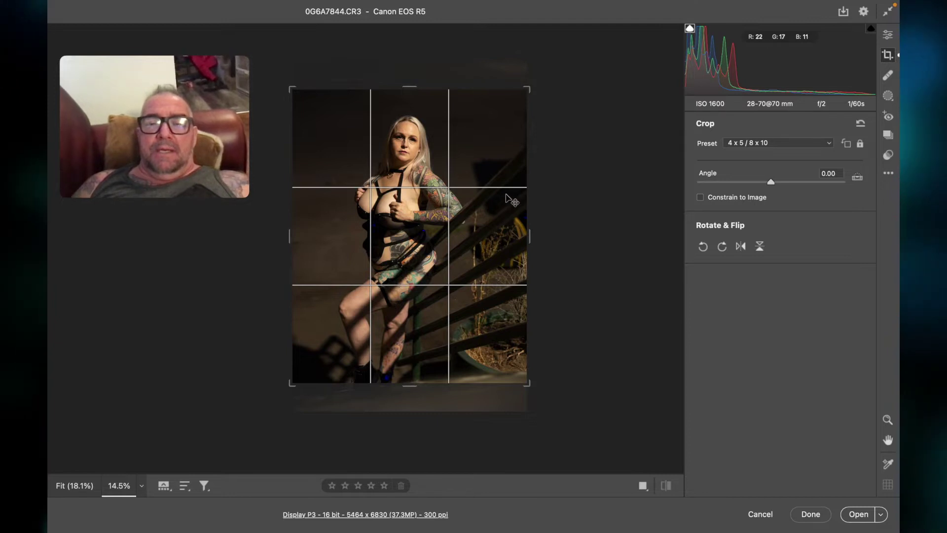
drag(487, 196, 487, 186)
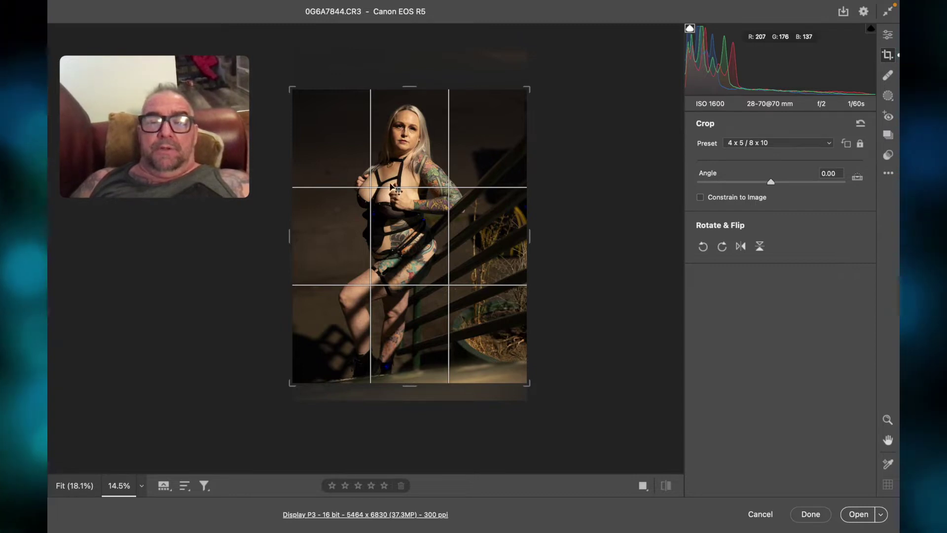
drag(391, 188, 392, 186)
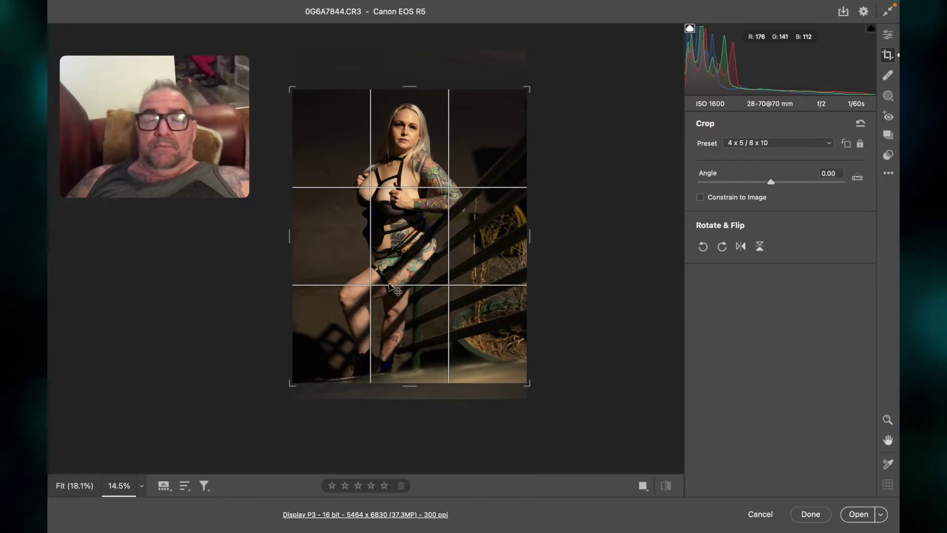
drag(412, 271, 414, 268)
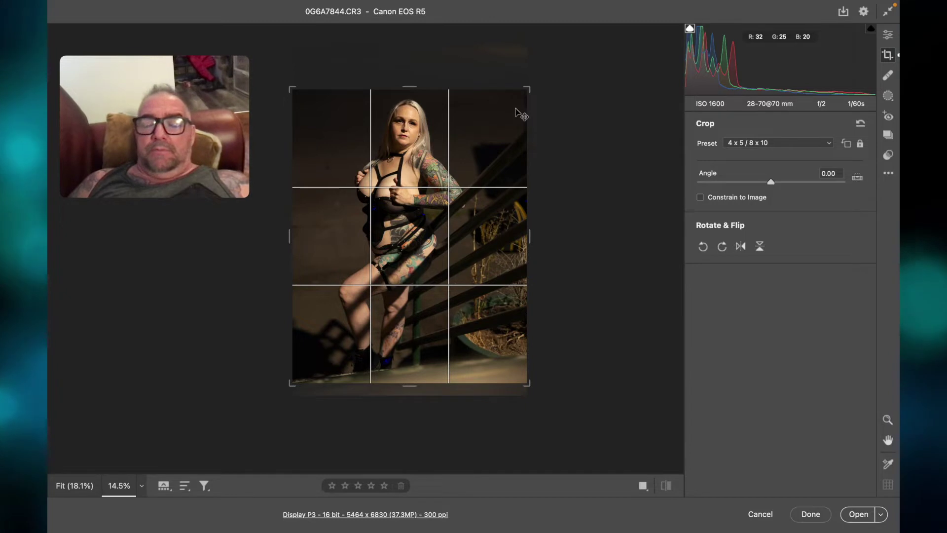
key(Return)
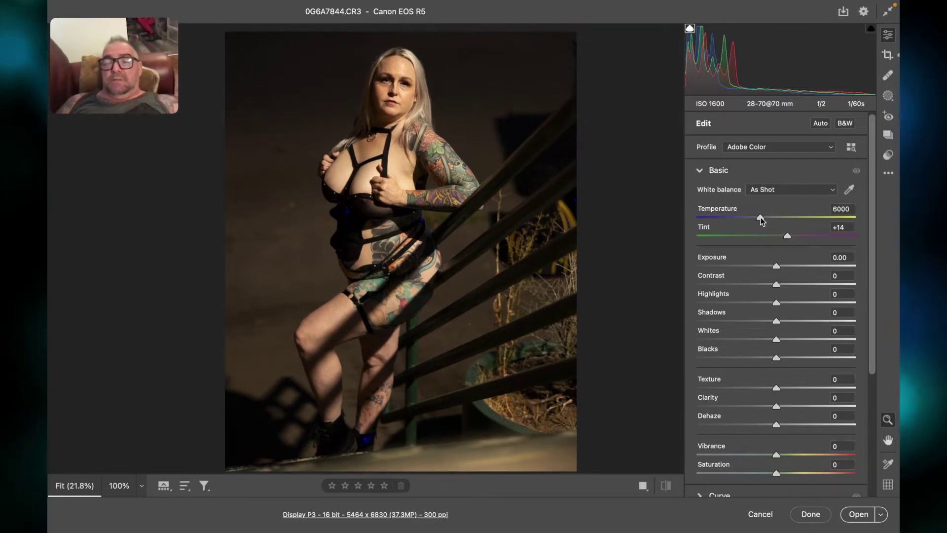
- Cool the photo's white balance by setting Temperature to 5000
drag(760, 218, 750, 217)
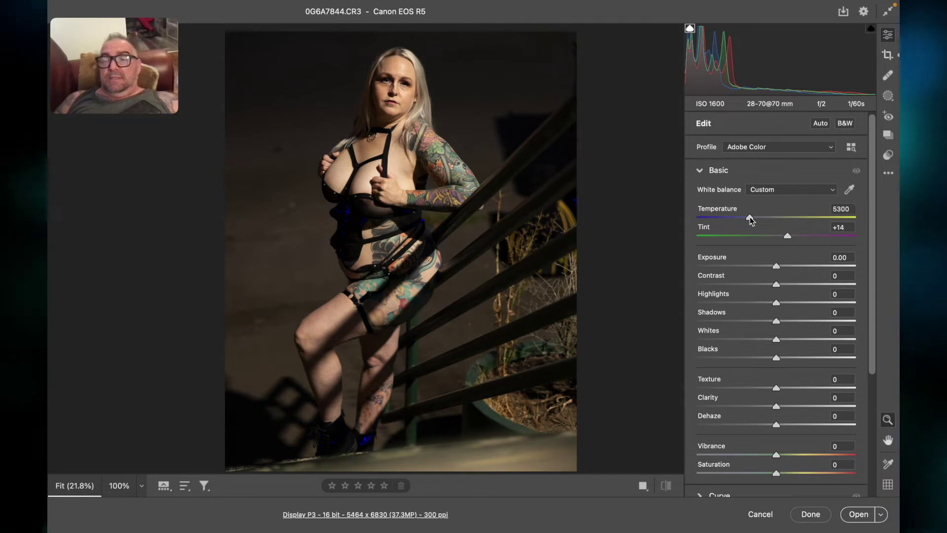
drag(750, 217, 747, 217)
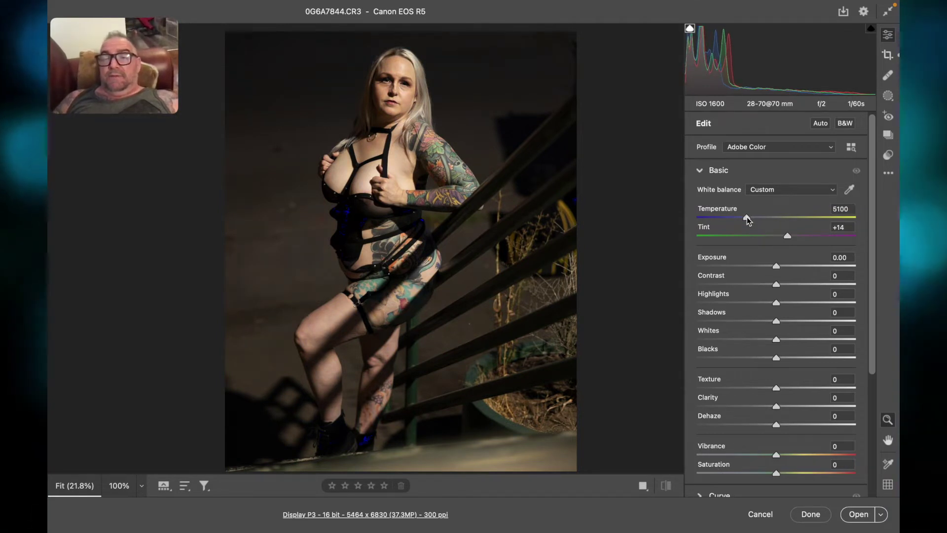
drag(746, 217, 745, 217)
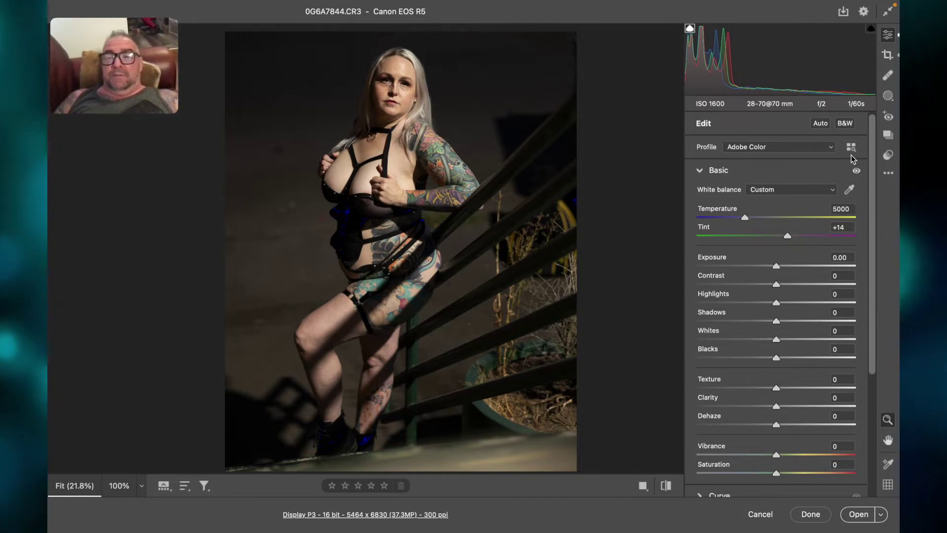
key(c)
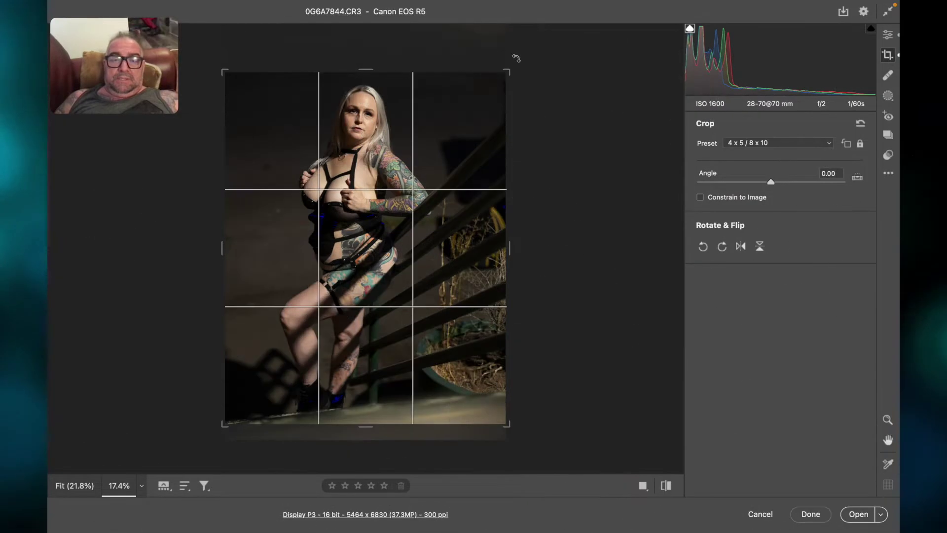
key(Return)
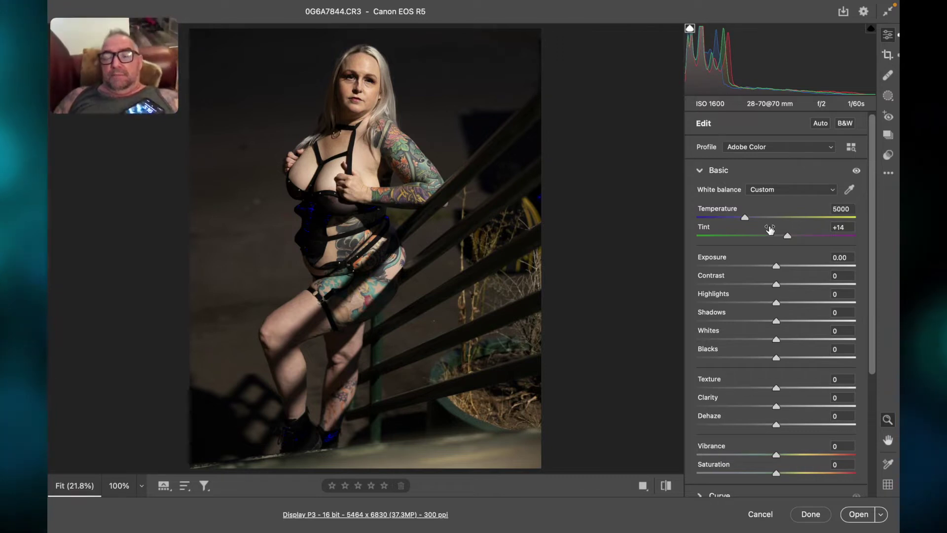
- Try greener and more magenta tints on the photo and settle on a Tint of +16
drag(794, 238, 791, 238)
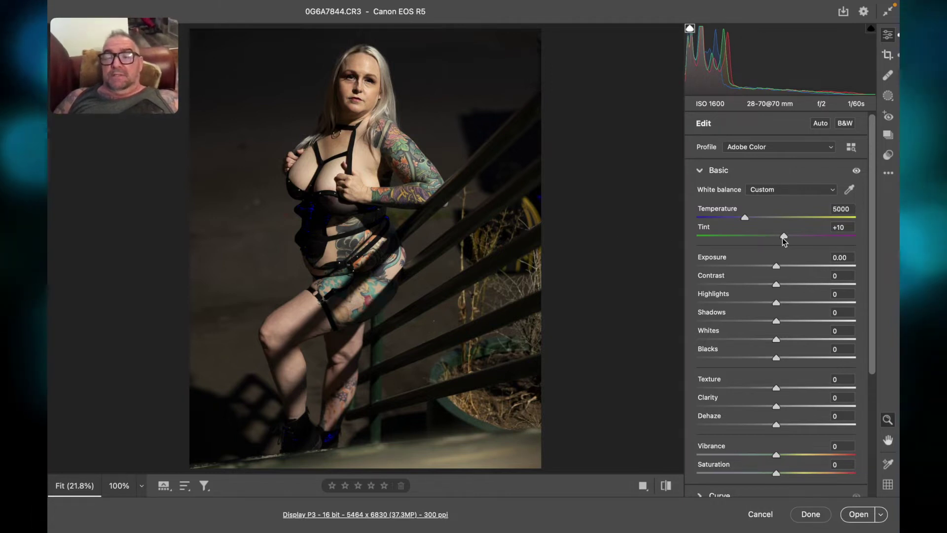
drag(784, 240, 750, 239)
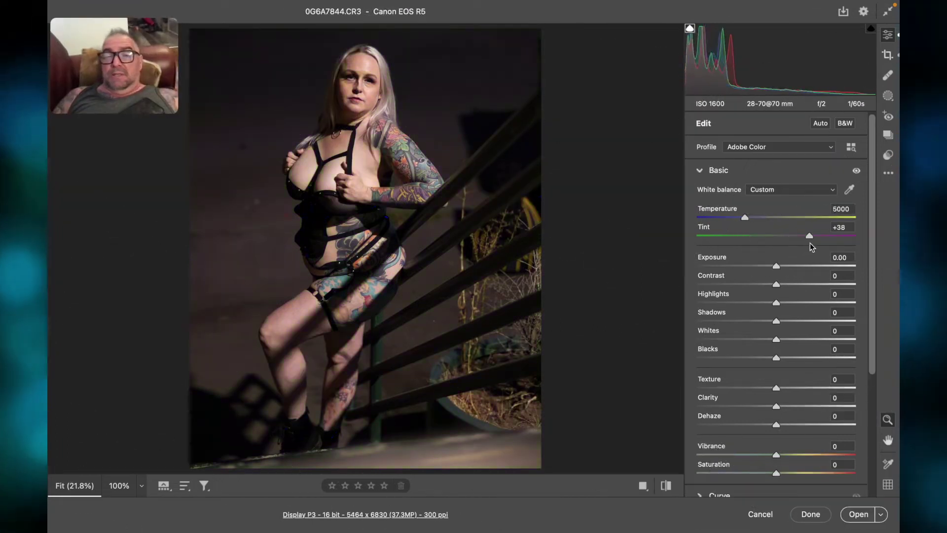
drag(813, 242, 791, 248)
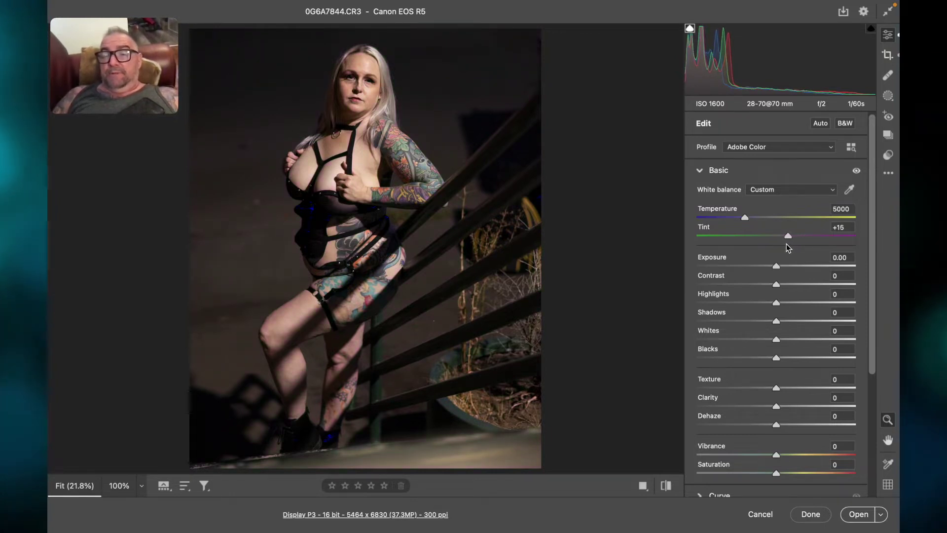
drag(787, 246, 789, 245)
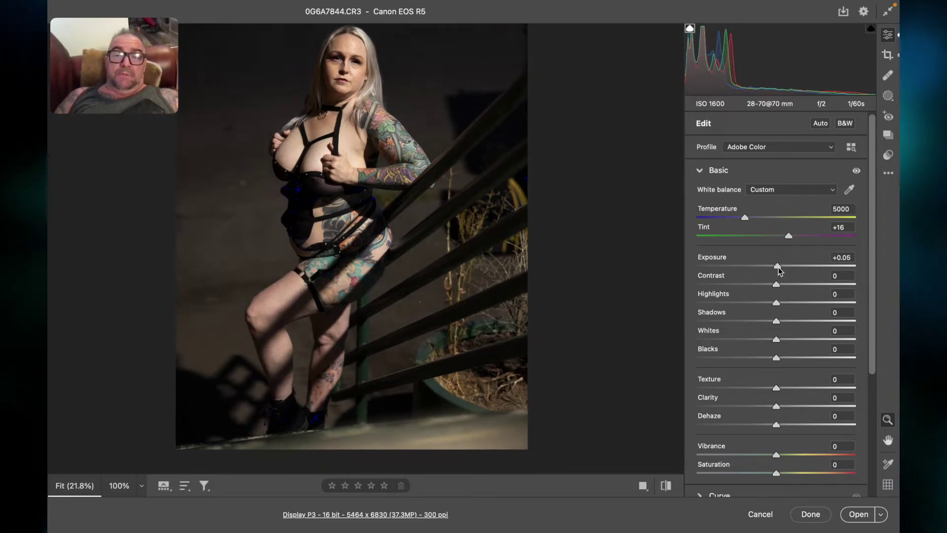
- Brighten the photo slightly by setting Exposure to +0.35
drag(781, 267, 795, 268)
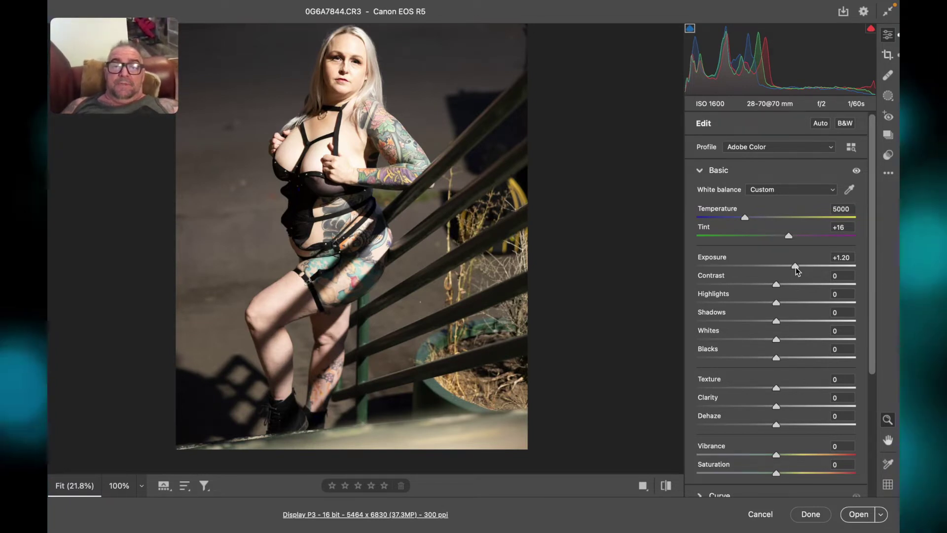
double_click(796, 266)
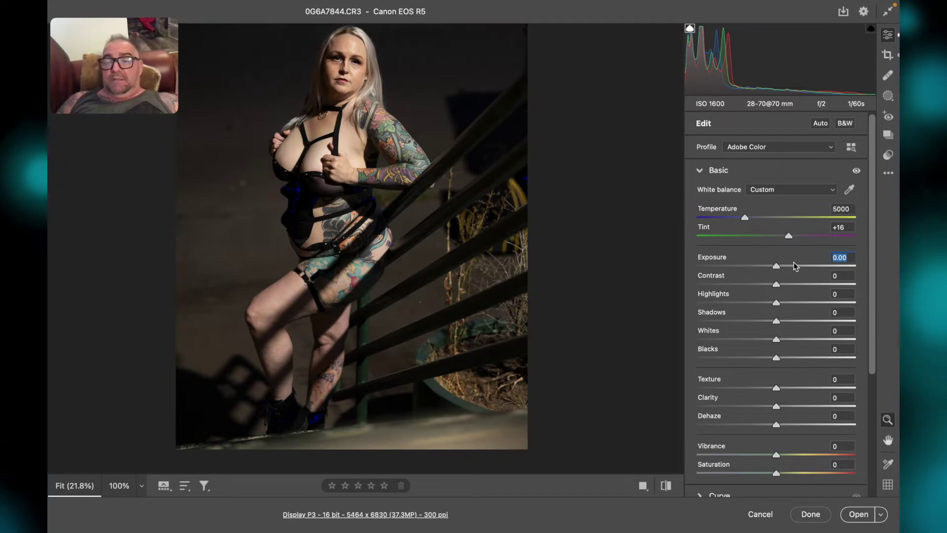
drag(777, 267, 783, 266)
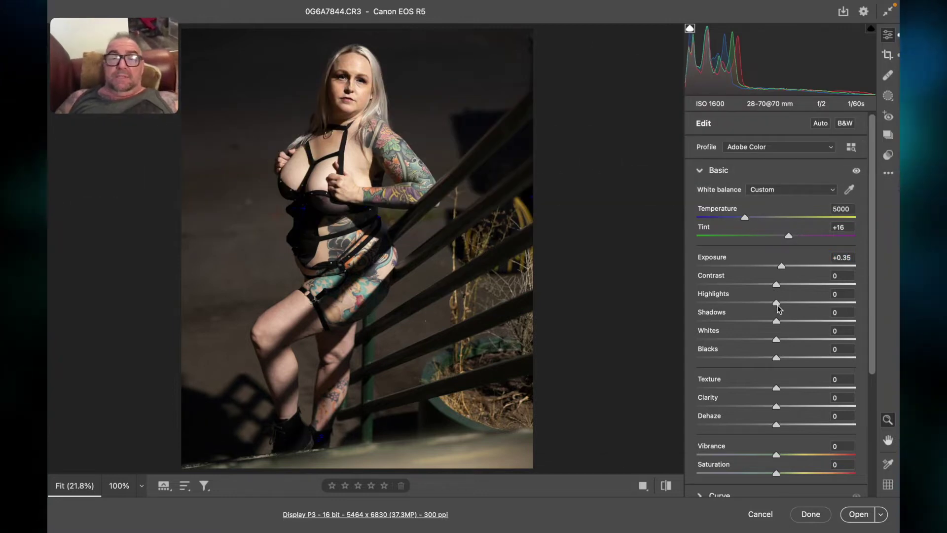
- Lower Highlights to -20 and raise Shadows to +20
drag(770, 304, 761, 304)
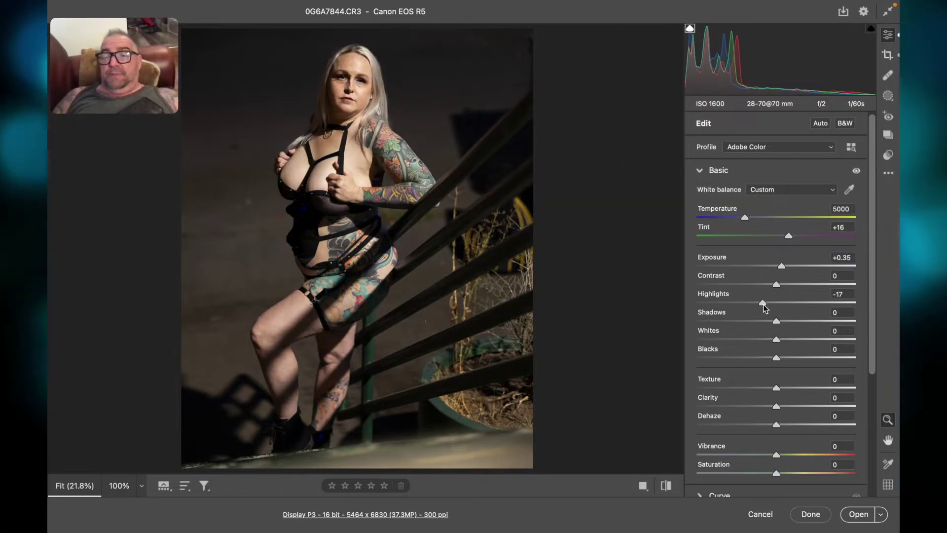
drag(761, 304, 792, 323)
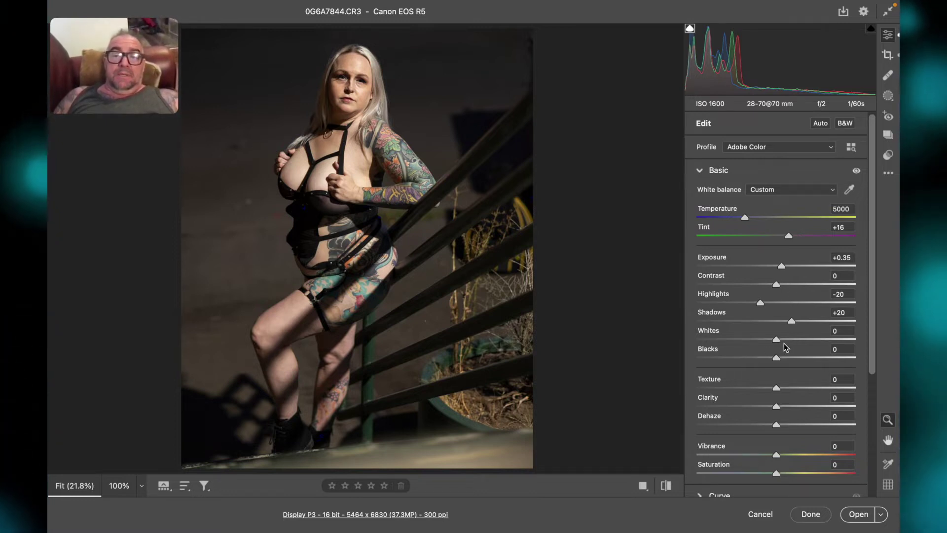
- Set Whites to -8 and Blacks to +5 to reduce the clipping in the darkest areas
mouse_move(777, 339)
mouse_down()
mouse_move(791, 340)
mouse_move(781, 337)
mouse_up()
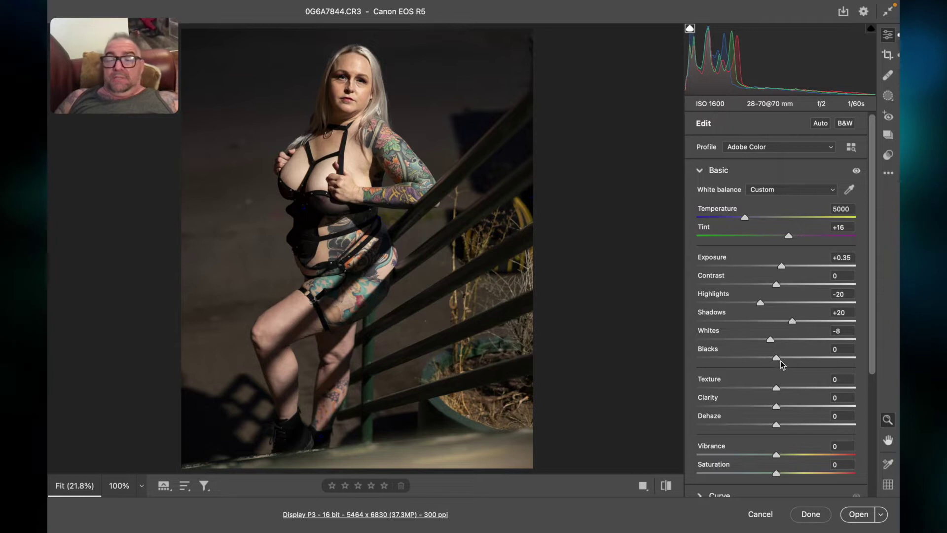
mouse_move(776, 362)
mouse_down()
mouse_move(801, 359)
mouse_move(790, 358)
mouse_up()
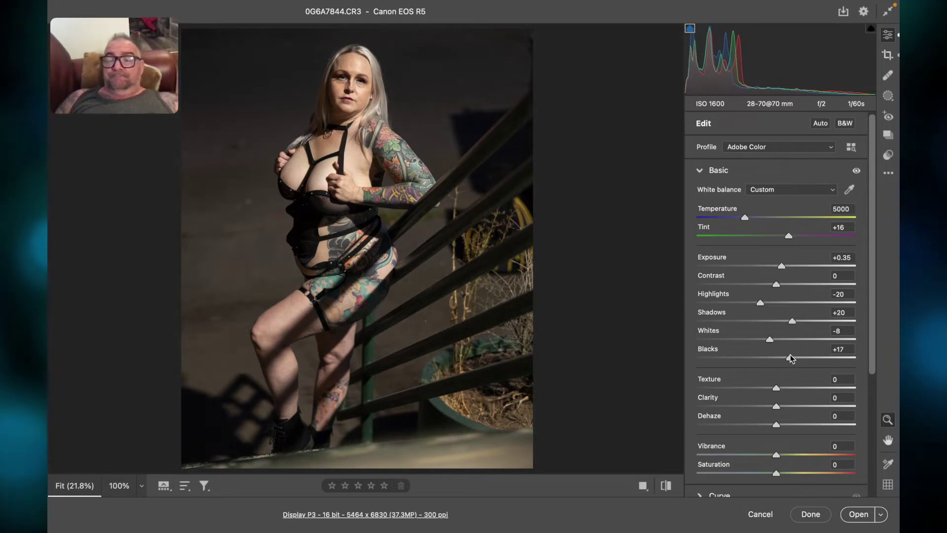
drag(790, 359, 786, 361)
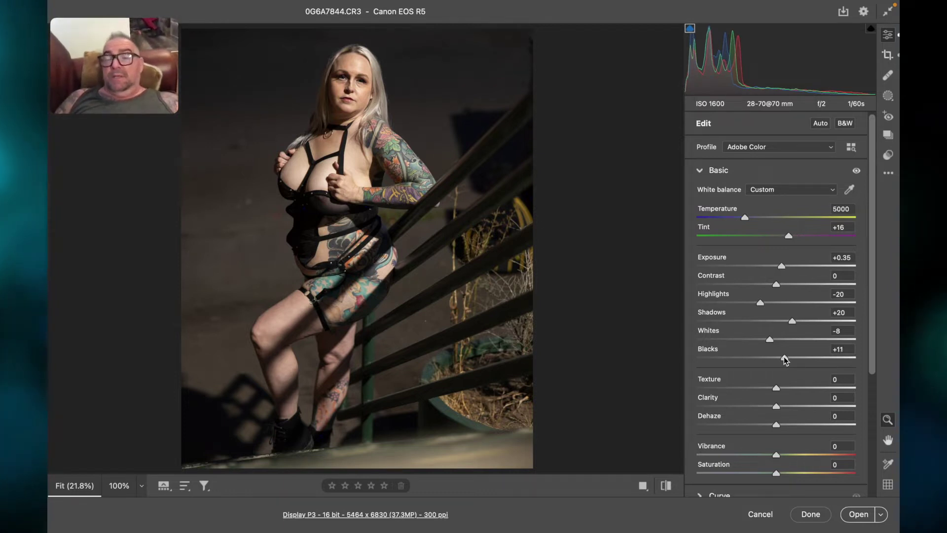
drag(784, 361, 783, 362)
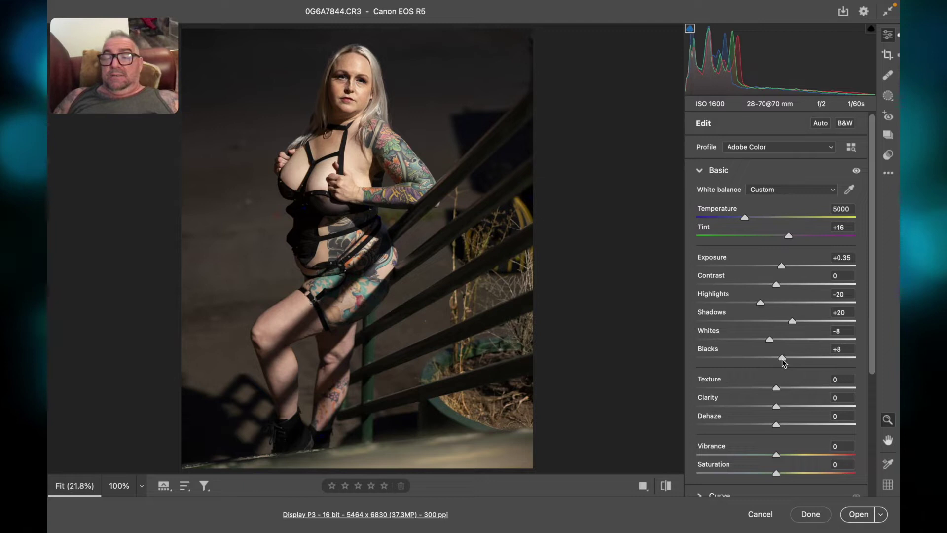
drag(780, 359, 780, 359)
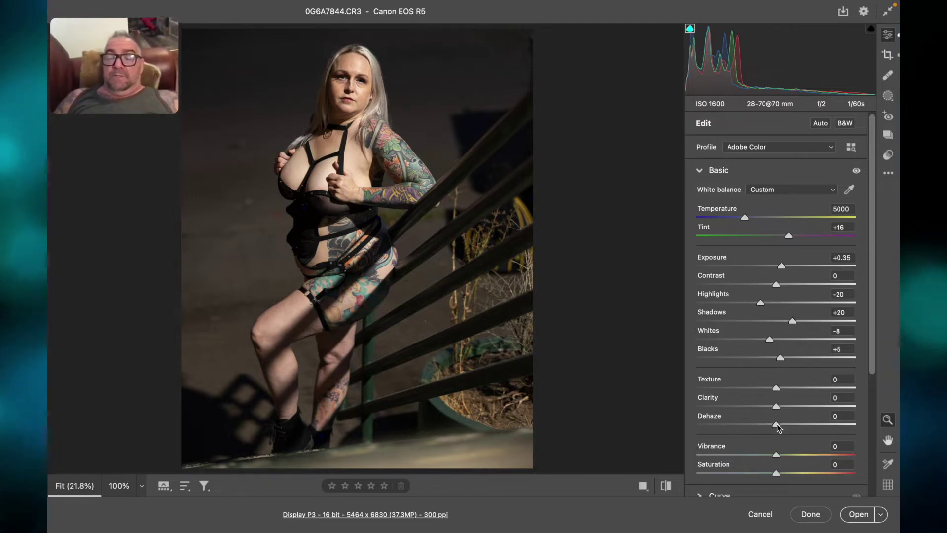
- Soften the photo's overall contrast by setting Dehaze to -23
drag(776, 425, 752, 426)
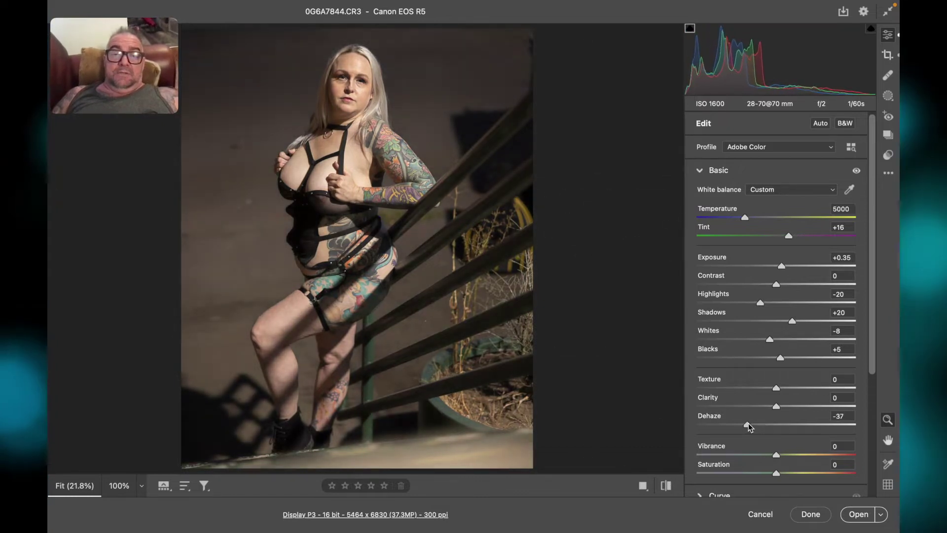
click(754, 423)
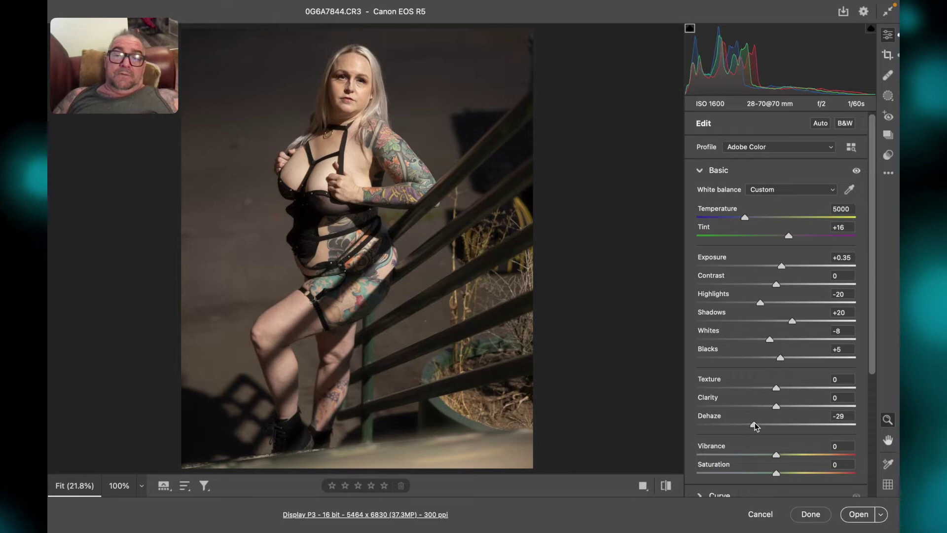
drag(756, 423, 757, 423)
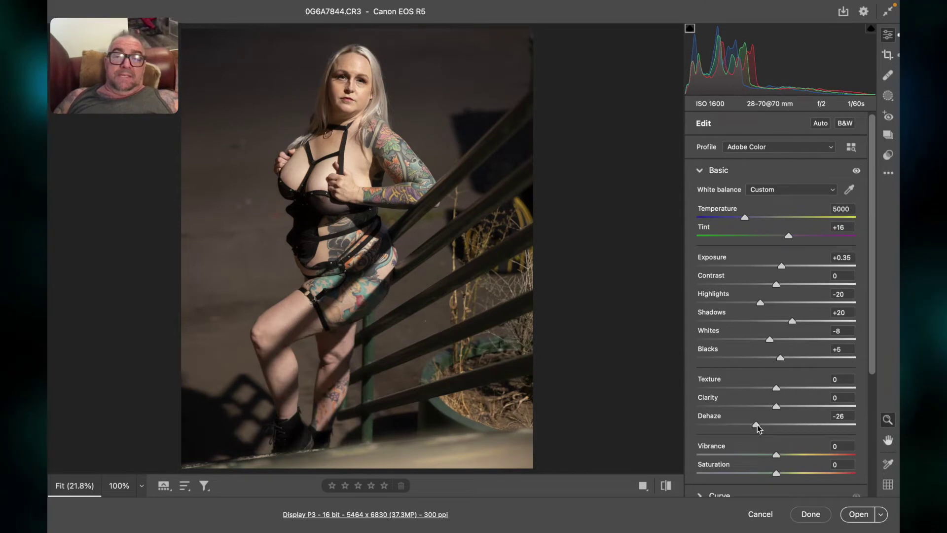
click(756, 425)
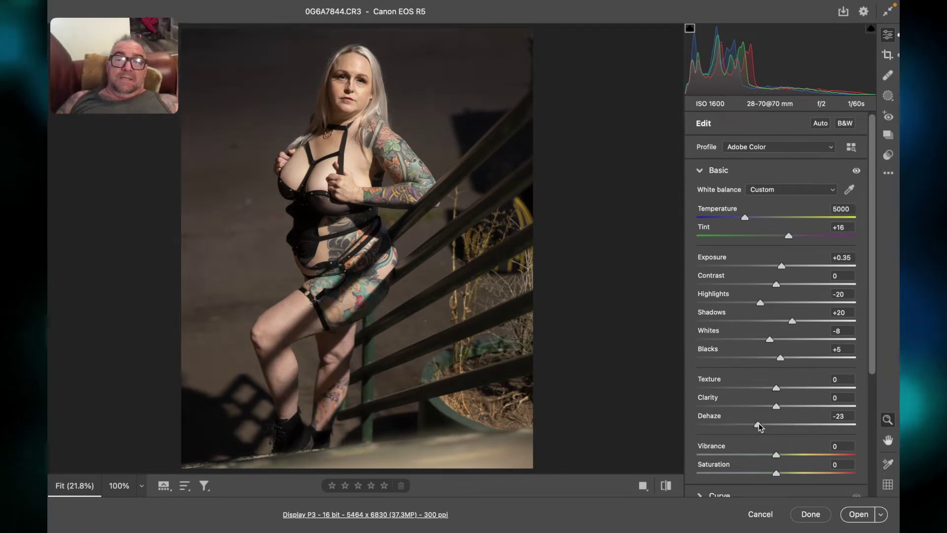
- Set Dehaze to +20 and raise Blacks to +15 to limit clipping in the darkest areas
drag(758, 424, 793, 427)
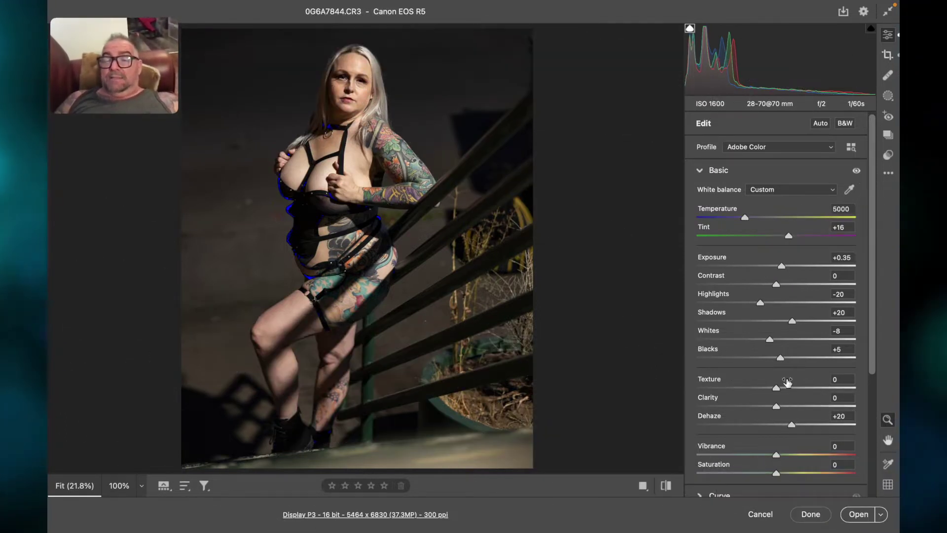
drag(784, 359, 789, 359)
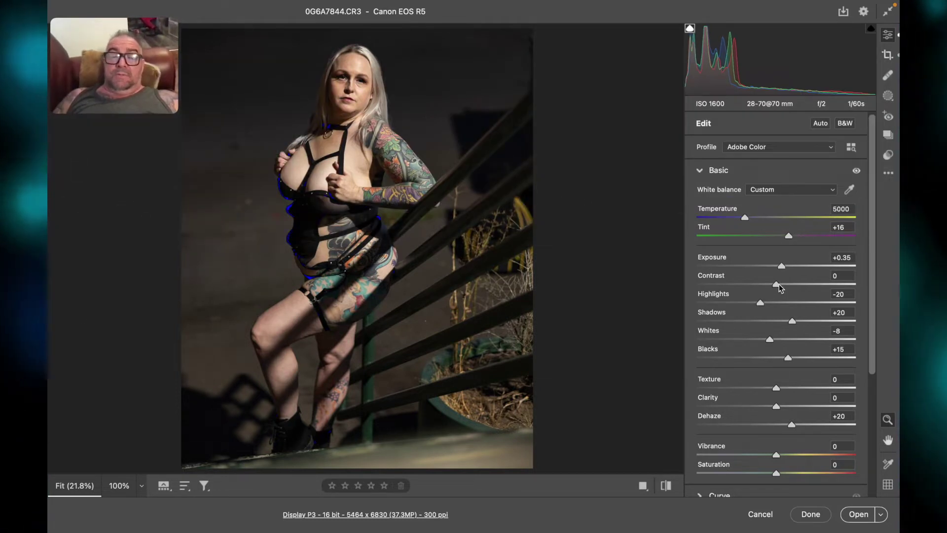
- Lower Contrast to -16 and reduce Dehaze to +8, checking the clipped shadows in the black outfit up close
drag(774, 285, 768, 285)
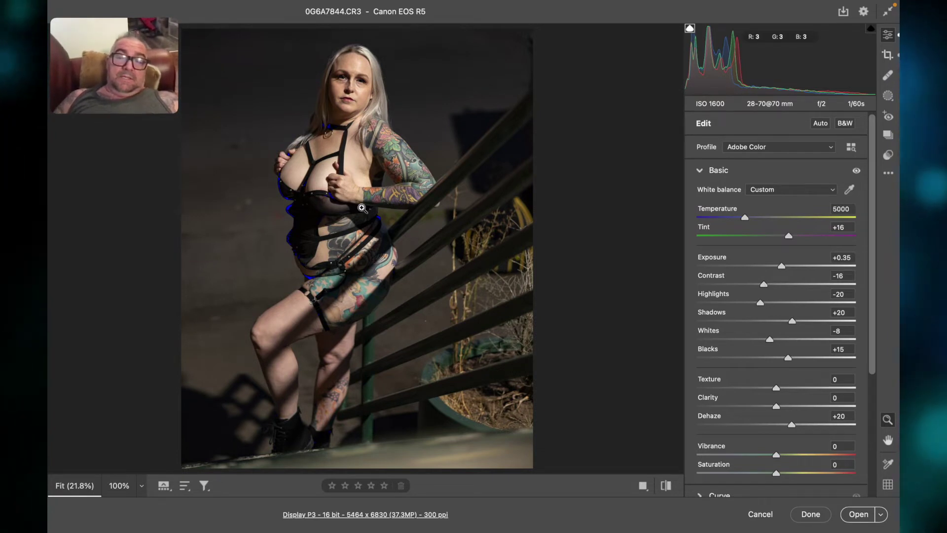
scroll(353, 178, up, 5)
scroll(362, 204, up, 4)
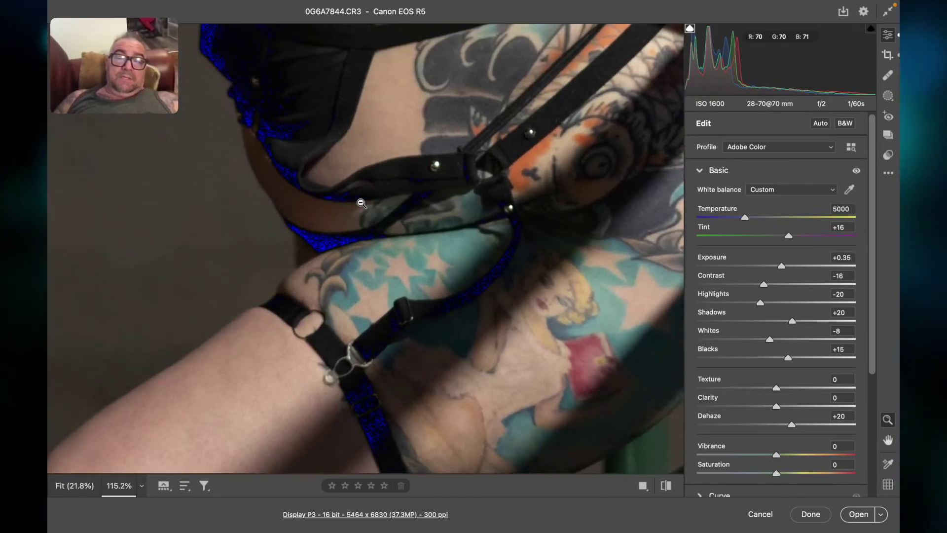
scroll(361, 204, up, 2)
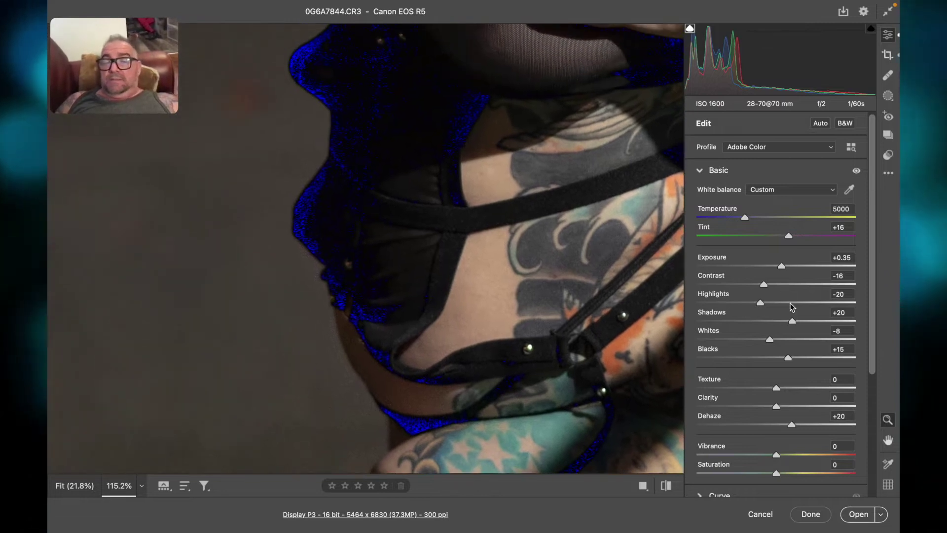
drag(792, 431, 782, 429)
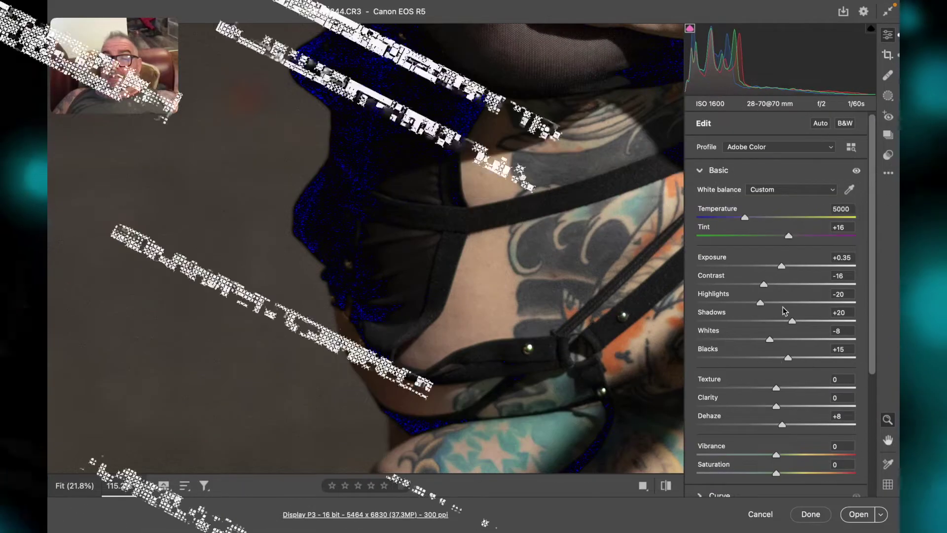
- Raise Shadows to +38 to open up the dark clothing and check the effect on the figure
drag(792, 321, 799, 322)
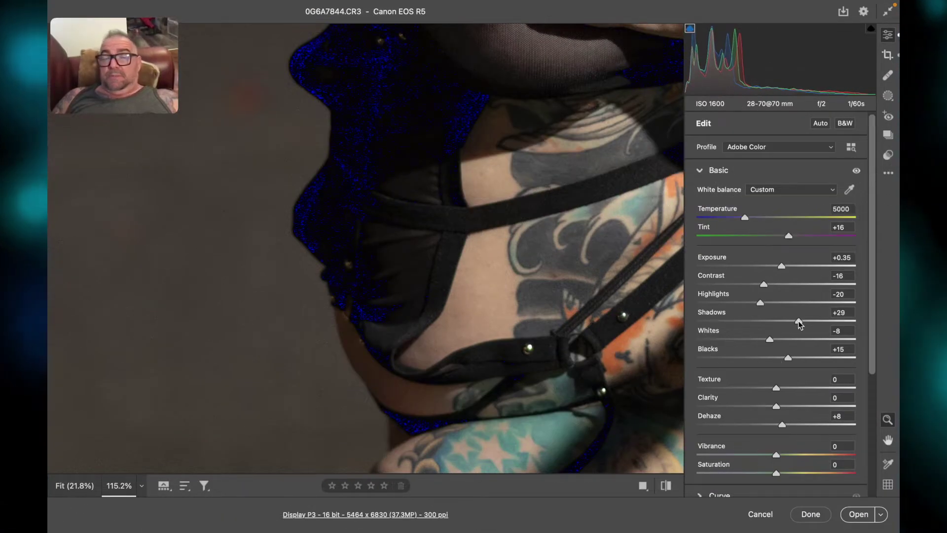
drag(799, 321, 806, 321)
key(super+minus)
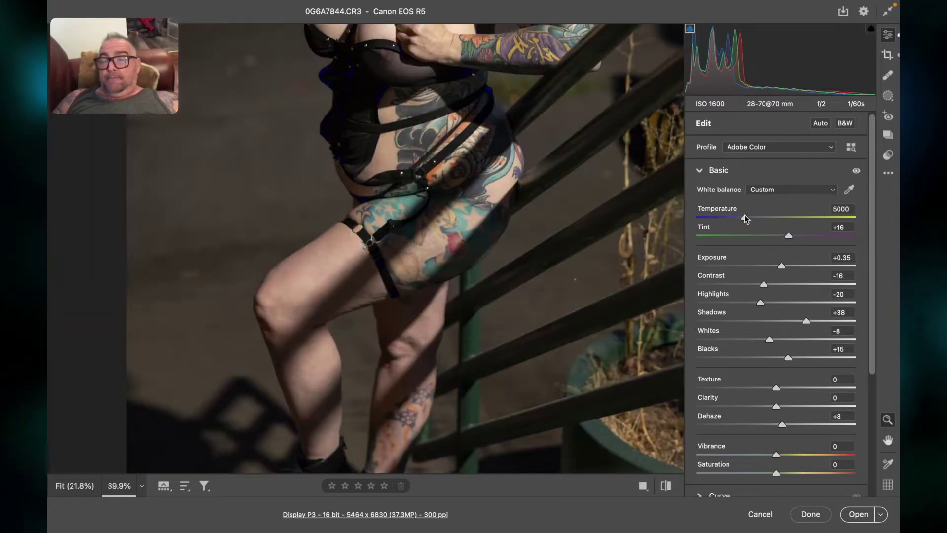
scroll(599, 228, up, 5)
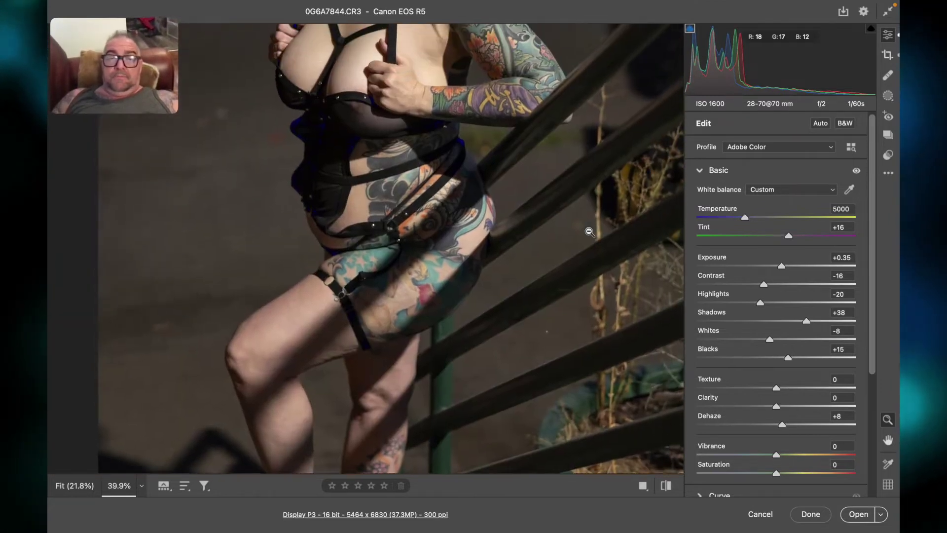
scroll(589, 232, up, 4)
scroll(589, 231, down, 8)
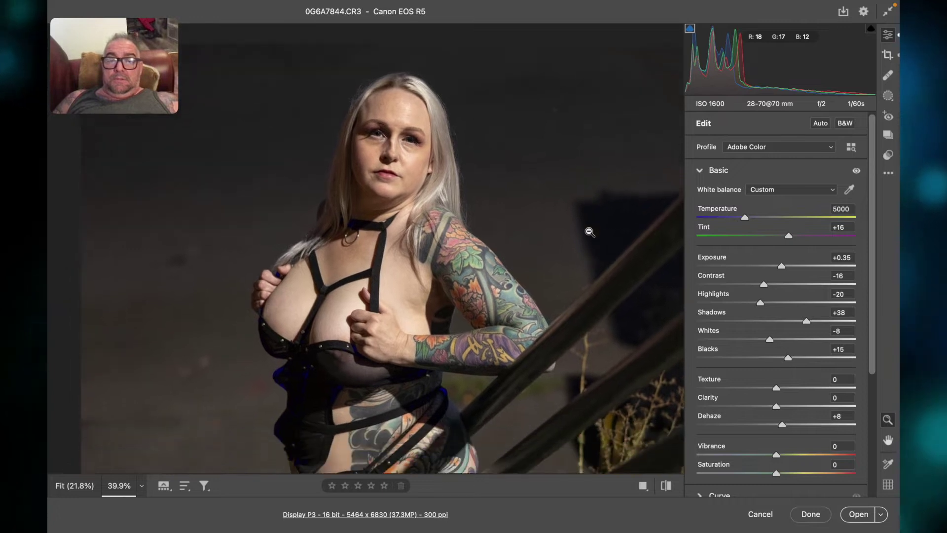
alt+click(590, 231)
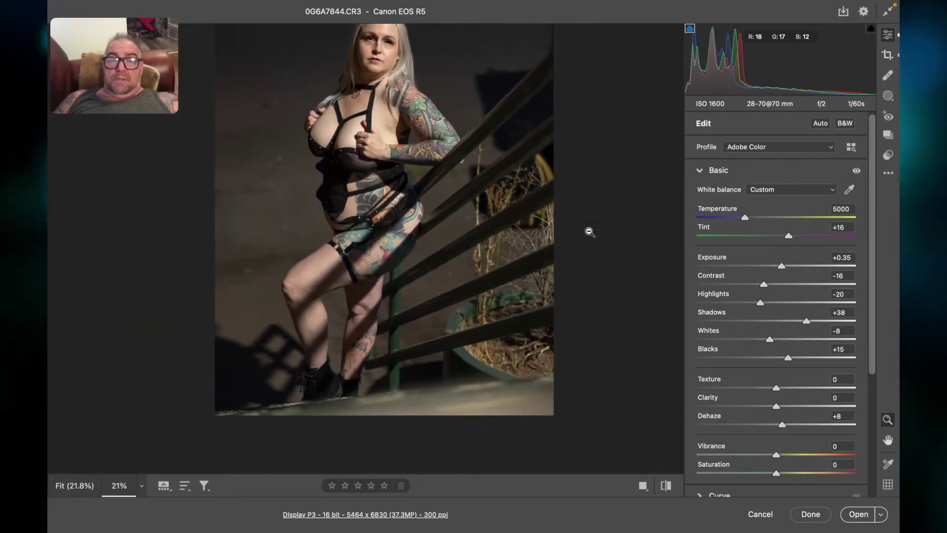
scroll(809, 388, down, 3)
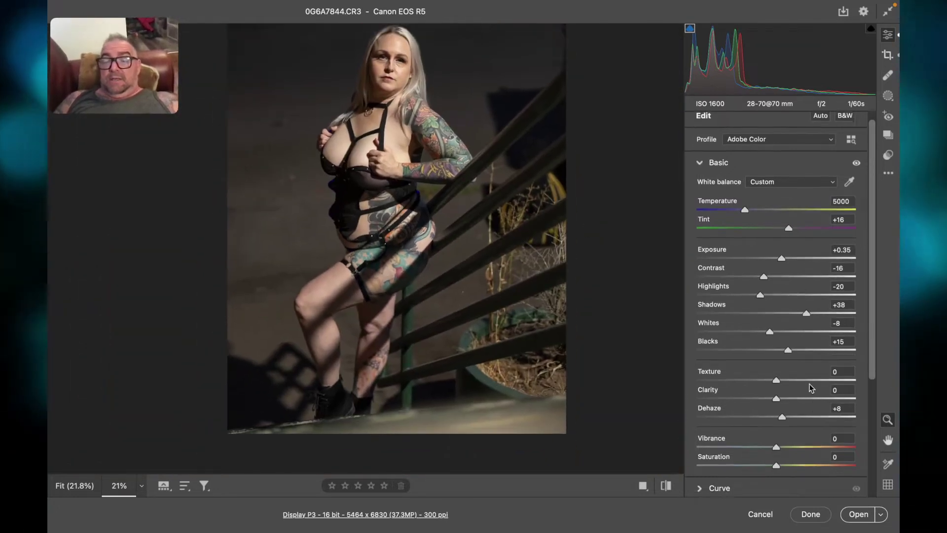
- Try Vibrance at -100 and +100 and Saturation at +100 to compare how each affects the photo's colours
mouse_move(778, 402)
mouse_down()
mouse_move(834, 403)
mouse_move(796, 405)
mouse_up()
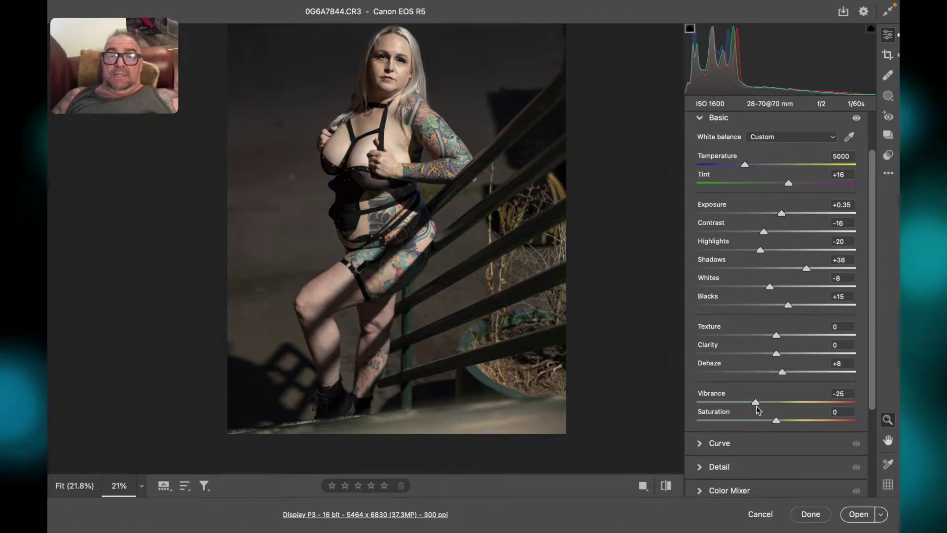
drag(750, 407, 677, 416)
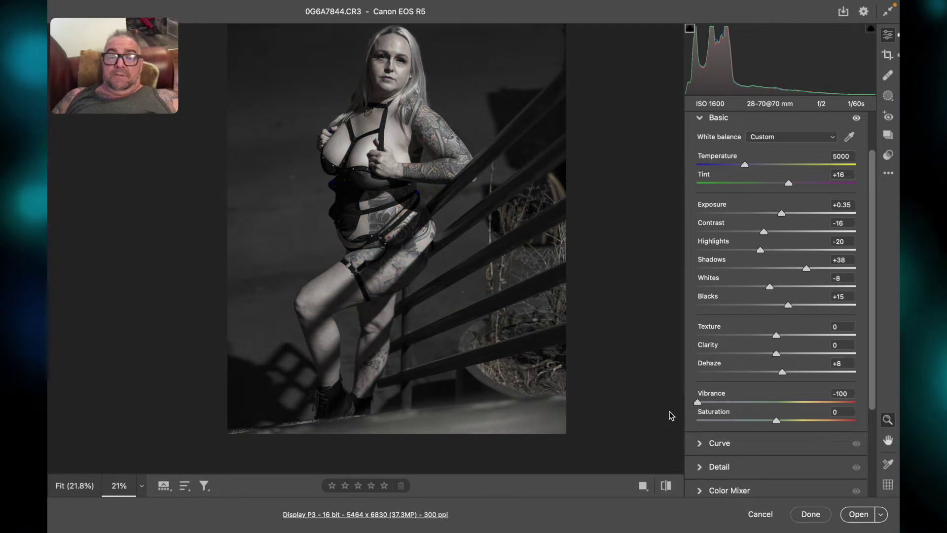
drag(714, 415, 773, 415)
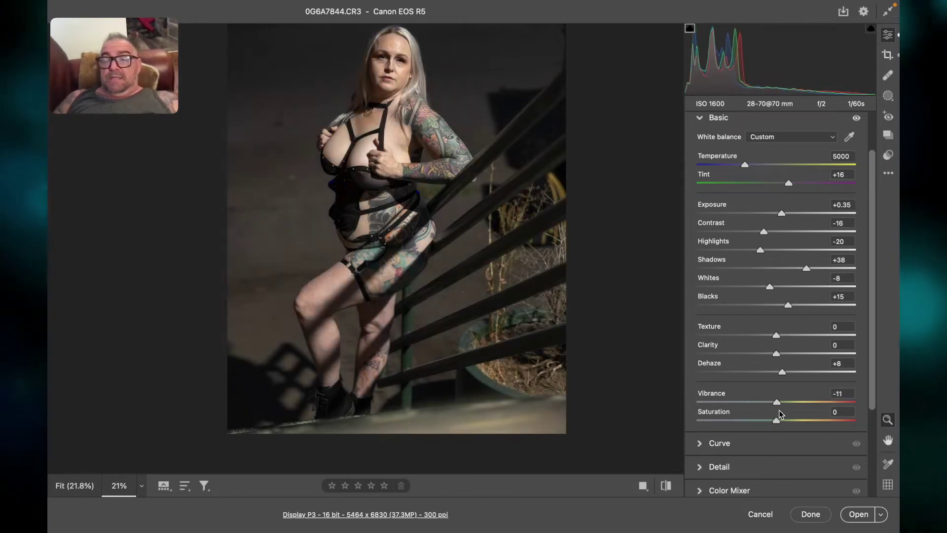
drag(777, 414, 780, 414)
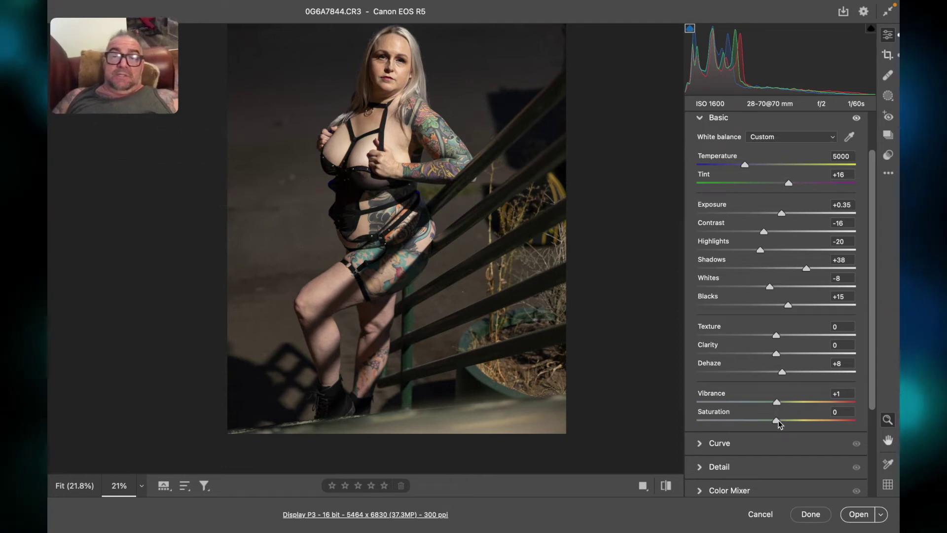
click(853, 420)
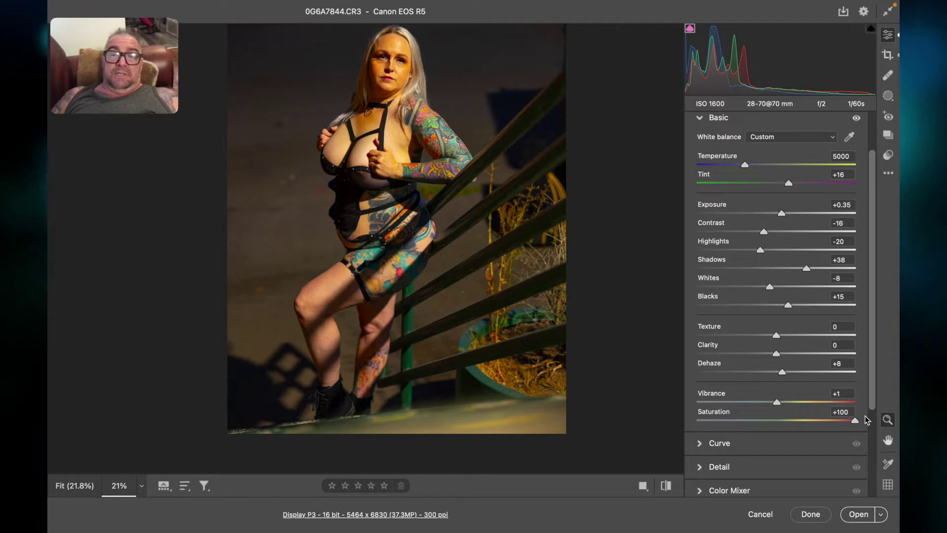
drag(844, 422, 883, 412)
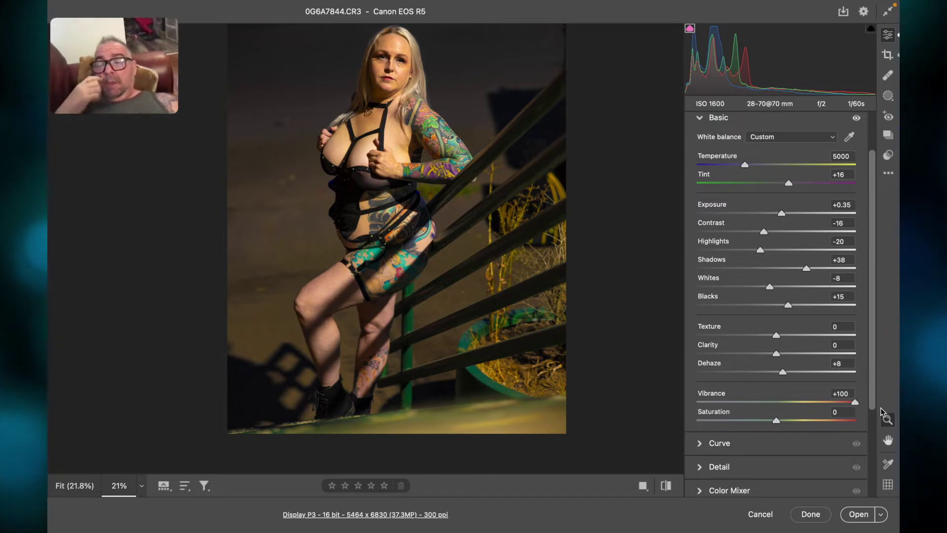
- Set Vibrance to +3 and Saturation to +14 for a subtle colour boost
drag(855, 402, 778, 411)
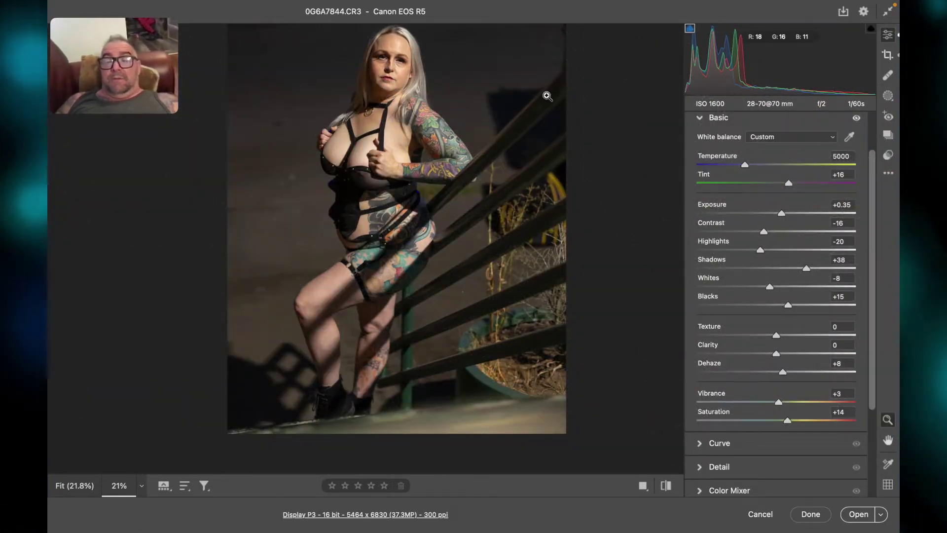
scroll(767, 318, down, 5)
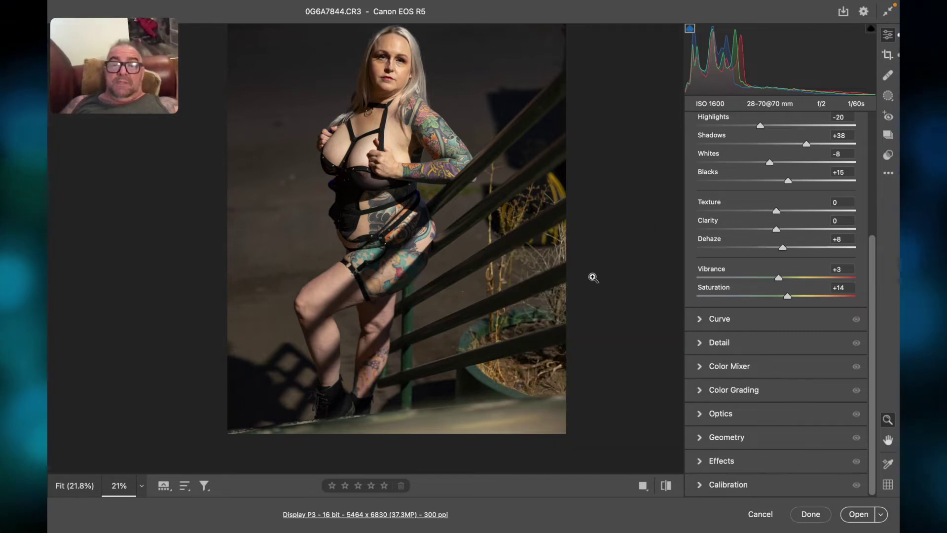
- Open the developed photo in Photoshop and start the Liquify filter on it
key(super+minus)
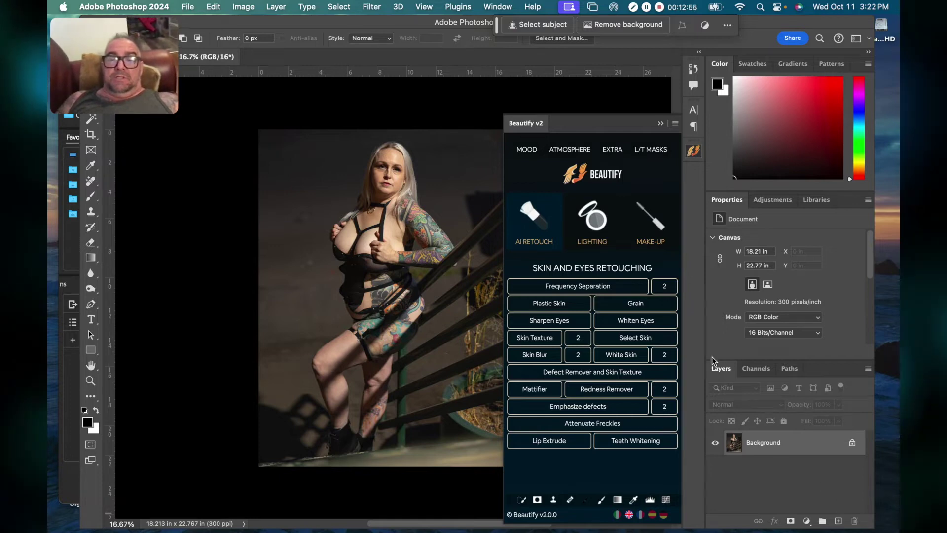
scroll(458, 291, right, 5)
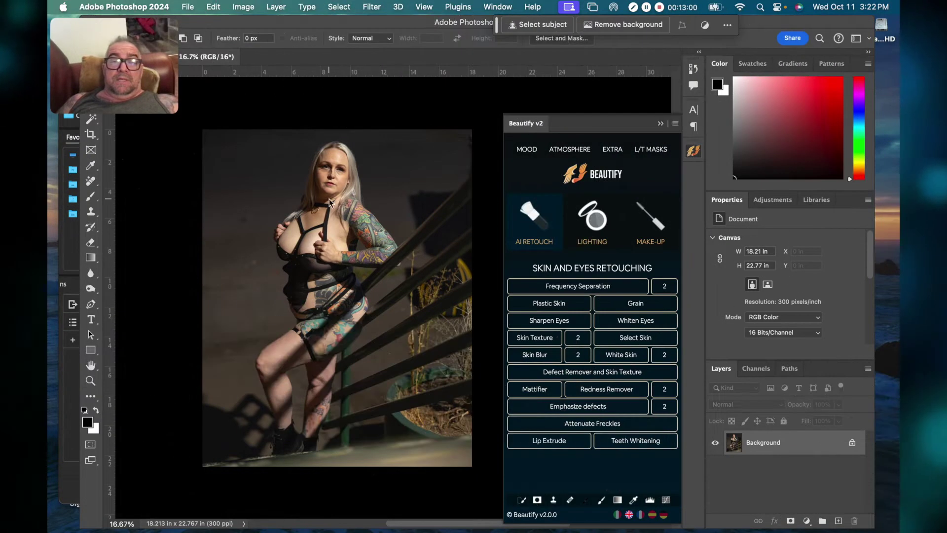
drag(128, 42, 806, 96)
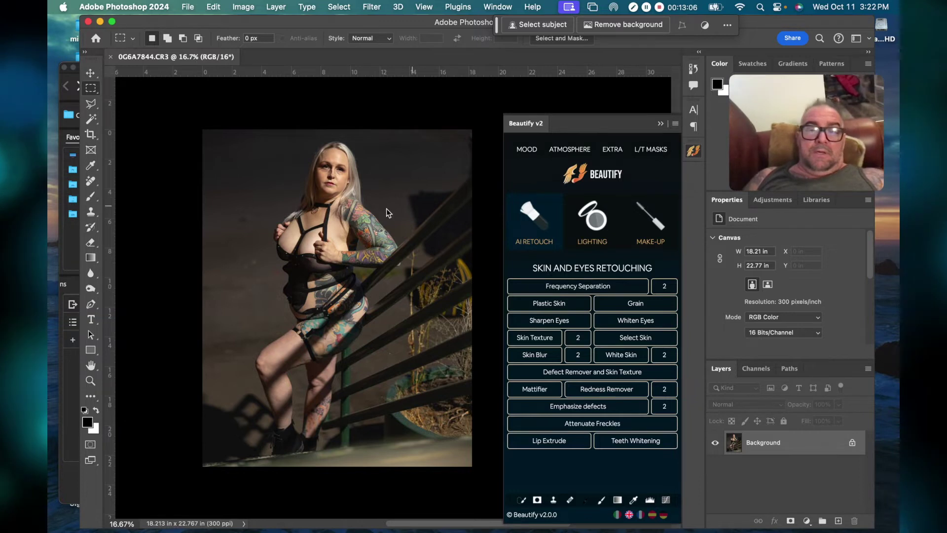
scroll(384, 207, right, 3)
drag(371, 24, 343, 24)
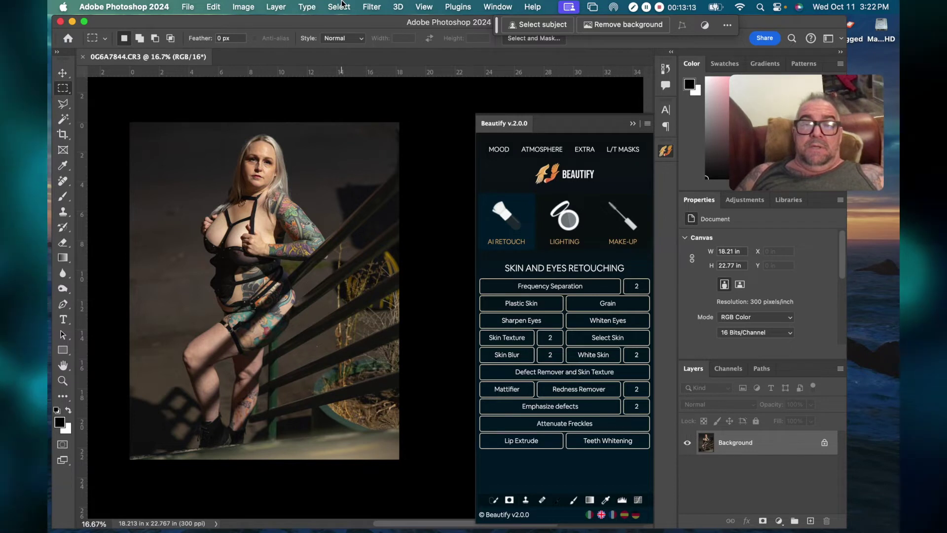
click(372, 6)
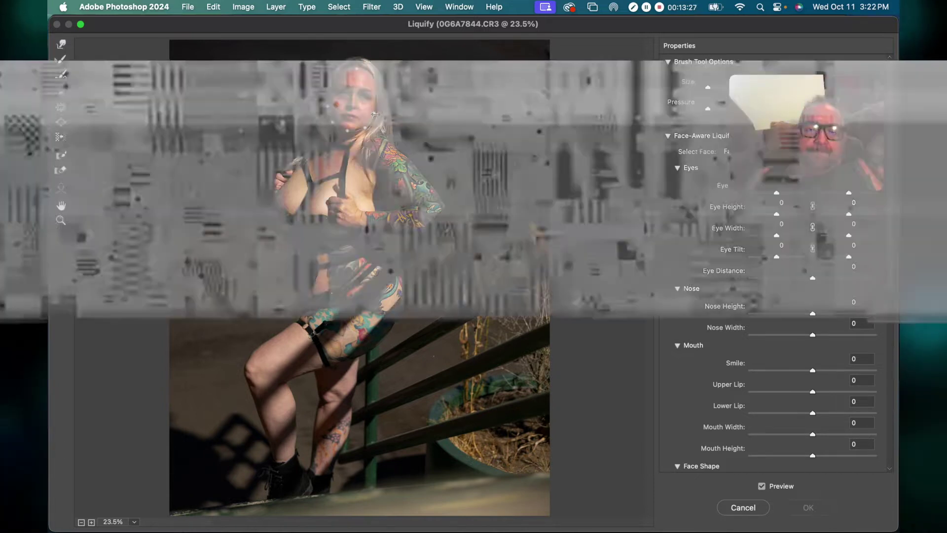
- Reshape the jawline on the model's face slightly with Liquify's Face tool, working at 100% magnification
mouse_move(434, 138)
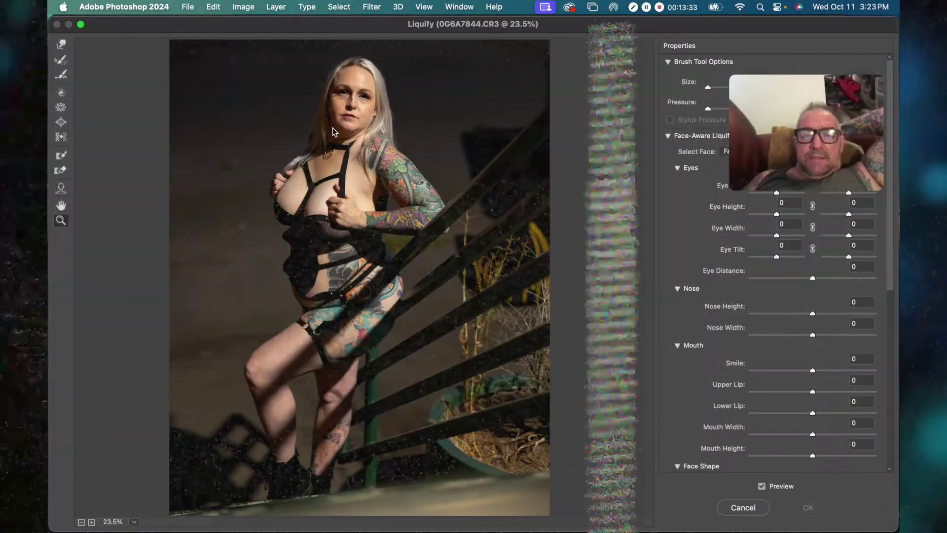
drag(236, 223, 332, 128)
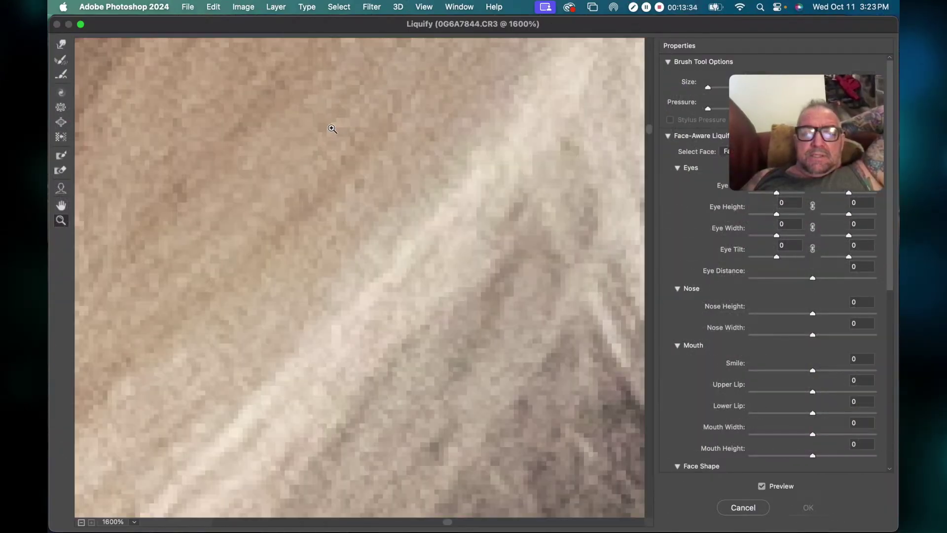
alt+click(352, 151)
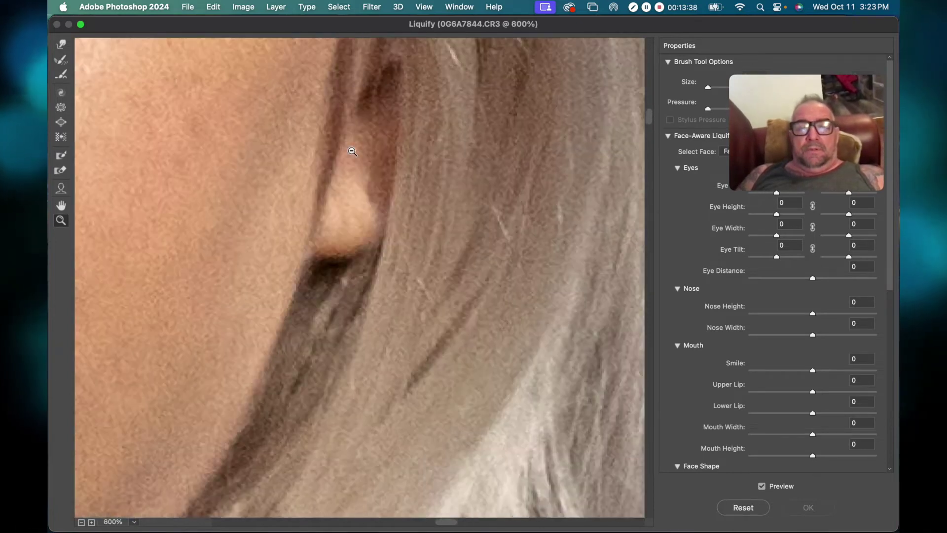
scroll(352, 151, down, 5)
scroll(353, 151, left, 4)
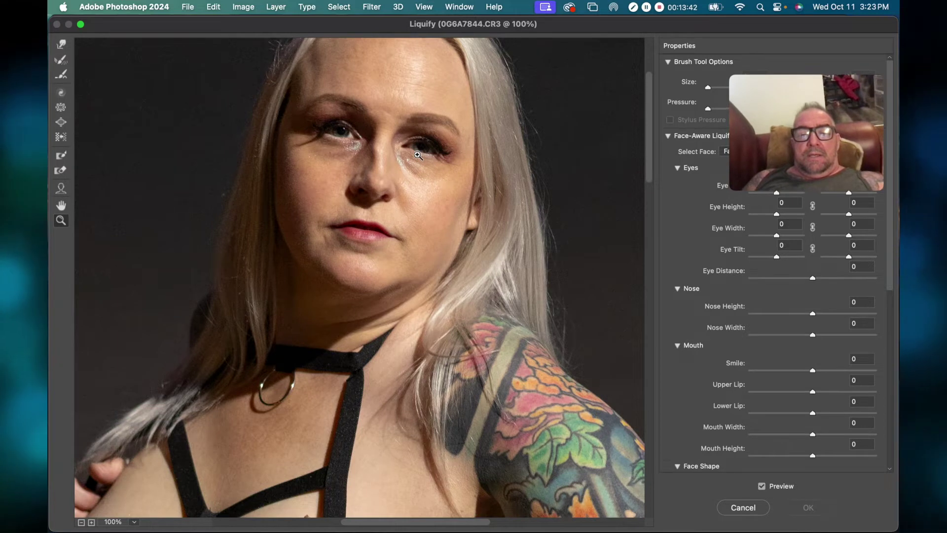
scroll(211, 155, up, 3)
scroll(211, 155, right, 3)
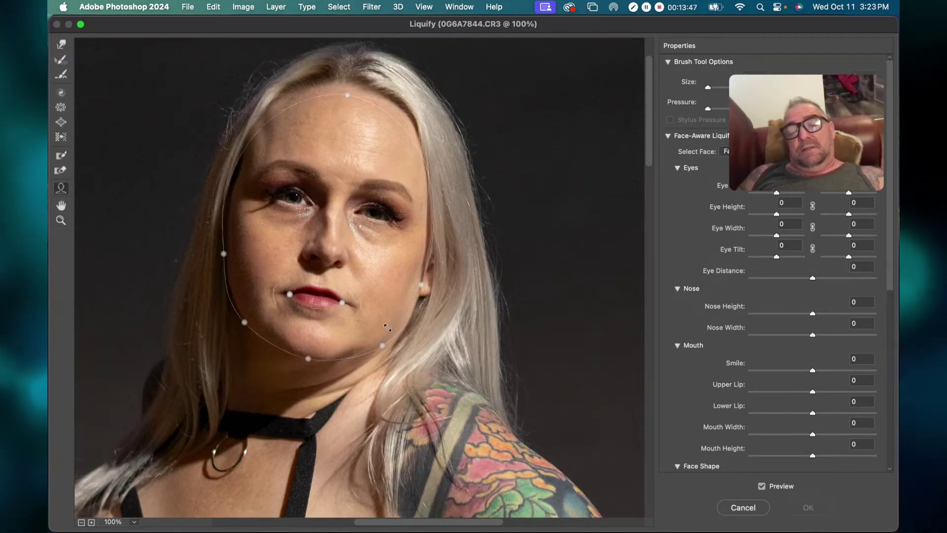
drag(382, 345, 376, 340)
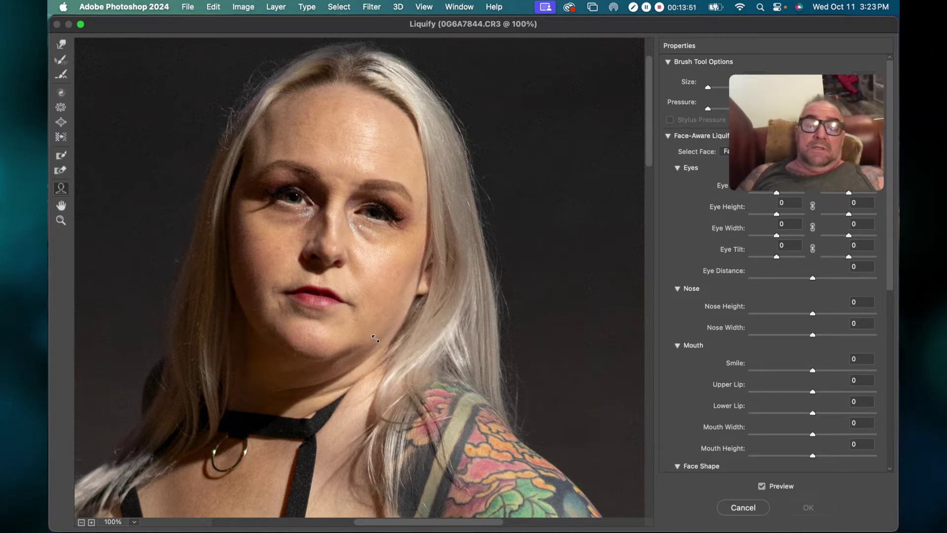
drag(375, 338, 403, 334)
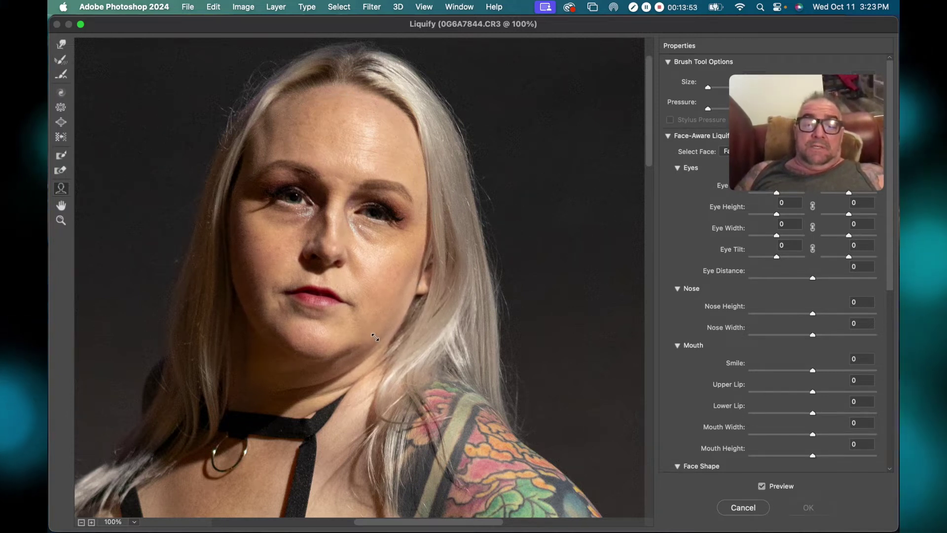
- Inspect the model's torso and face up close, magnifying the face to 300%
scroll(402, 333, down, 10)
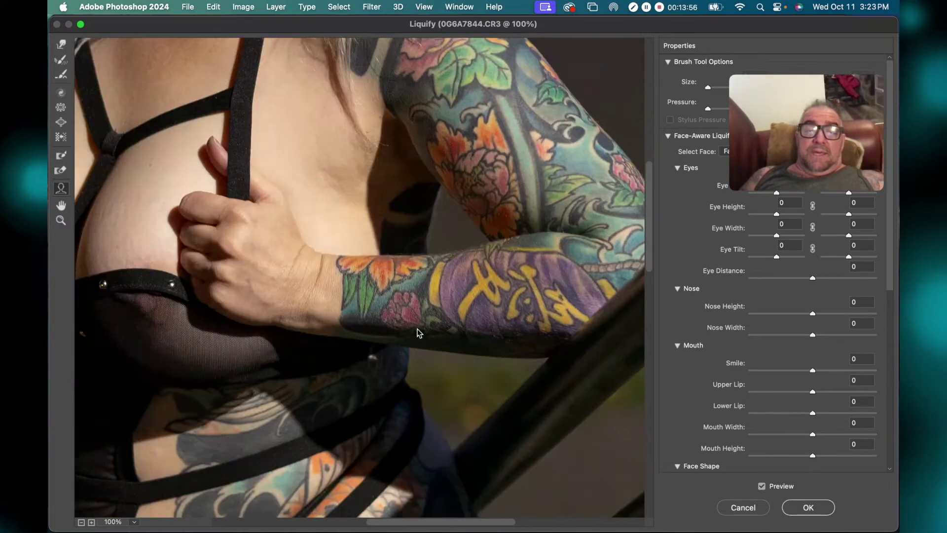
scroll(410, 333, up, 10)
mouse_move(318, 254)
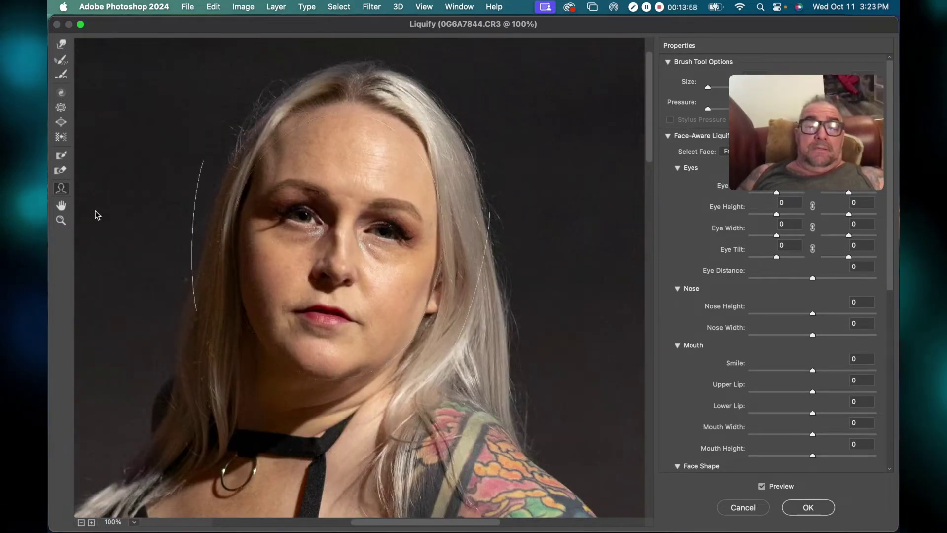
click(335, 245)
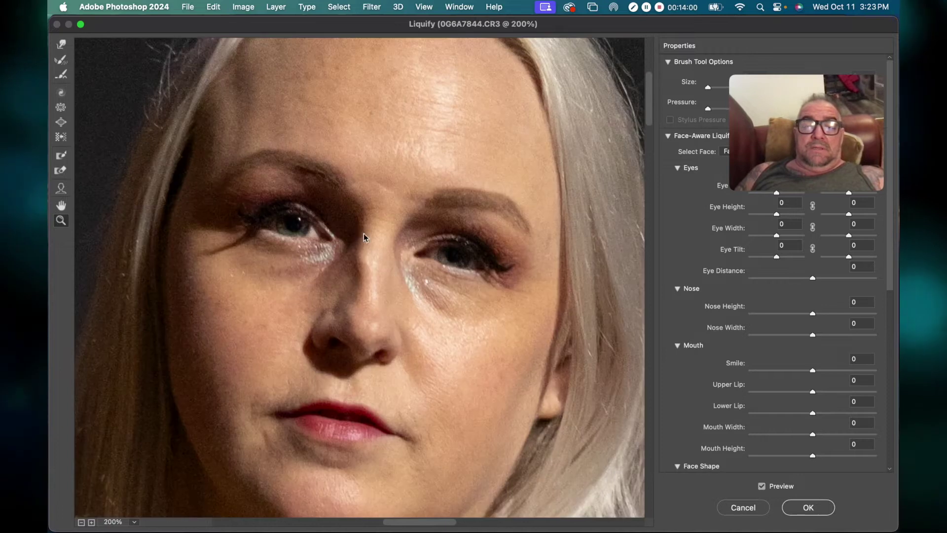
click(358, 234)
scroll(370, 222, down, 5)
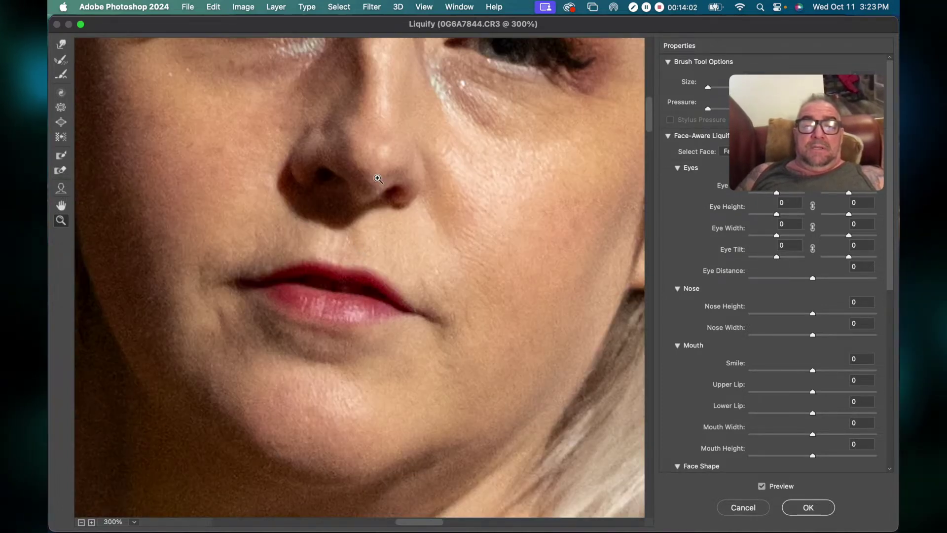
scroll(365, 123, up, 10)
scroll(365, 128, down, 10)
scroll(367, 132, up, 4)
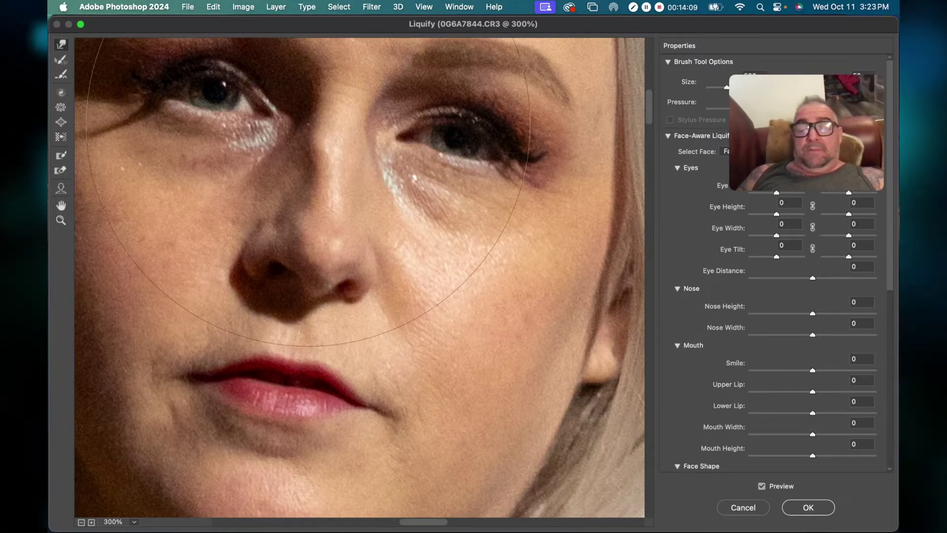
- Reduce the Forward Warp brush to a size of about 90 for fine work around the nose and cheeks
key(bracketleft)
key(bracketleft)
key(bracketleft)
key(bracketleft)
key(bracketleft)
key(bracketleft)
key(bracketleft)
key(bracketleft)
key(bracketleft)
key(bracketleft)
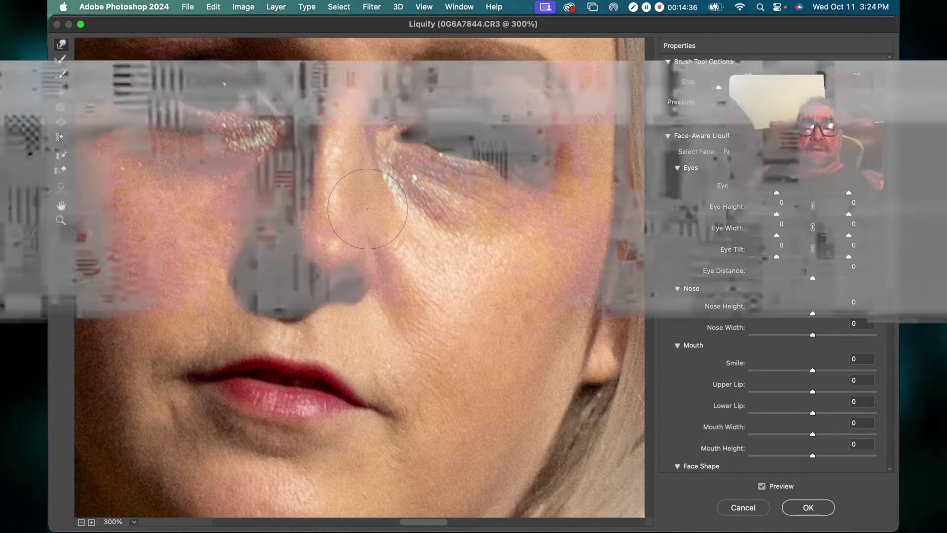
scroll(368, 210, left, 5)
scroll(367, 209, down, 2)
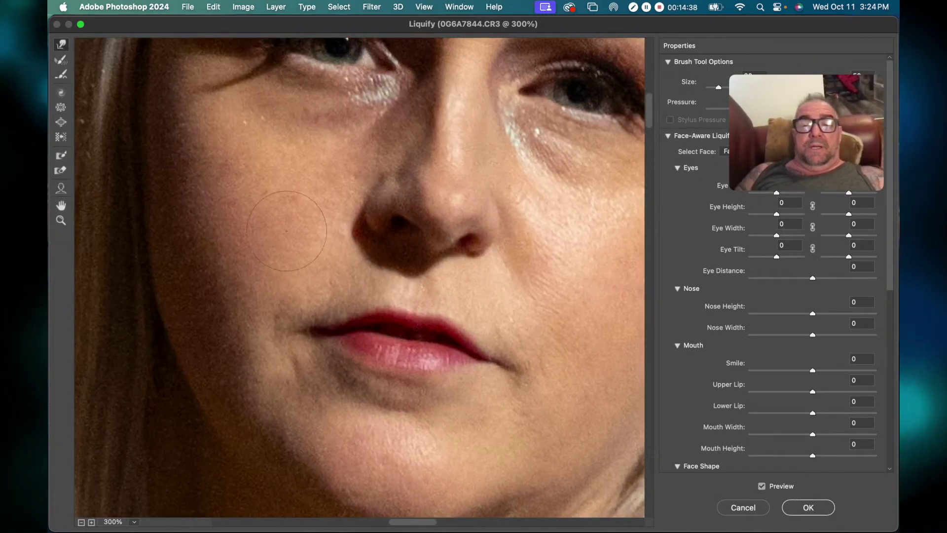
- Return to 100% magnification and enlarge the Forward Warp brush to 250 for broader contour work on the face and hair
double_click(60, 221)
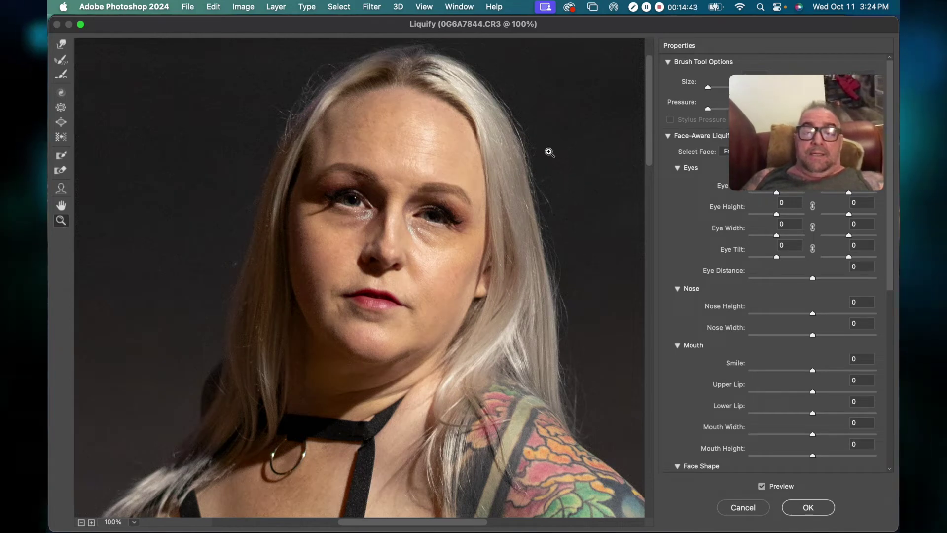
scroll(478, 156, right, 5)
scroll(479, 156, down, 3)
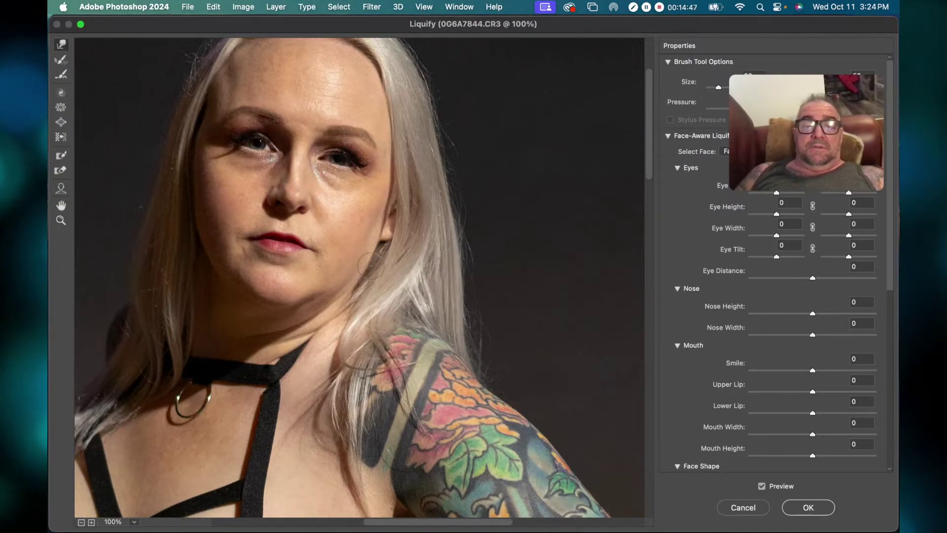
key(bracketright)
key(bracketright)
key(bracketright)
key(bracketright)
key(bracketright)
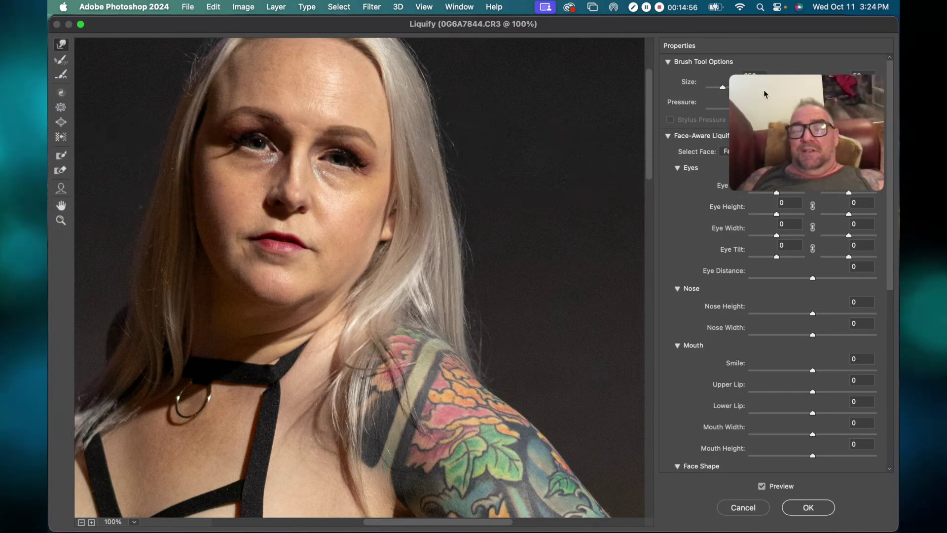
- Examine the chest, waist and hips at 100% magnification for contours that need reshaping
scroll(490, 190, down, 5)
scroll(489, 190, left, 3)
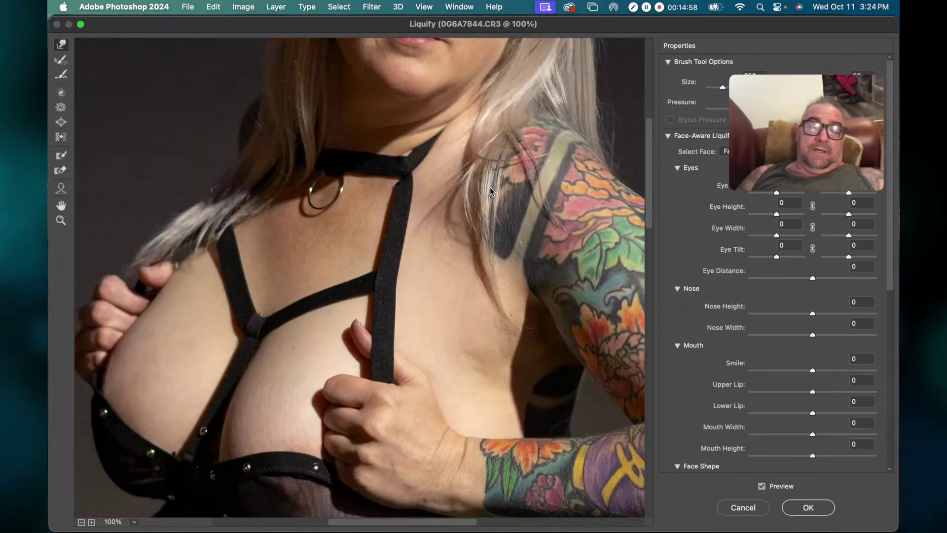
scroll(489, 188, down, 5)
scroll(489, 187, up, 3)
scroll(490, 188, left, 3)
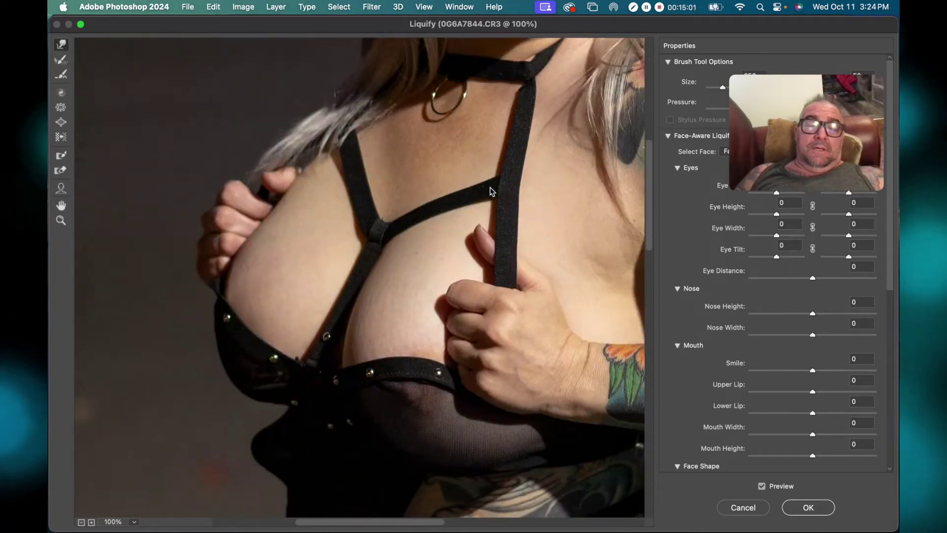
scroll(490, 187, up, 3)
scroll(490, 188, right, 2)
scroll(490, 187, down, 5)
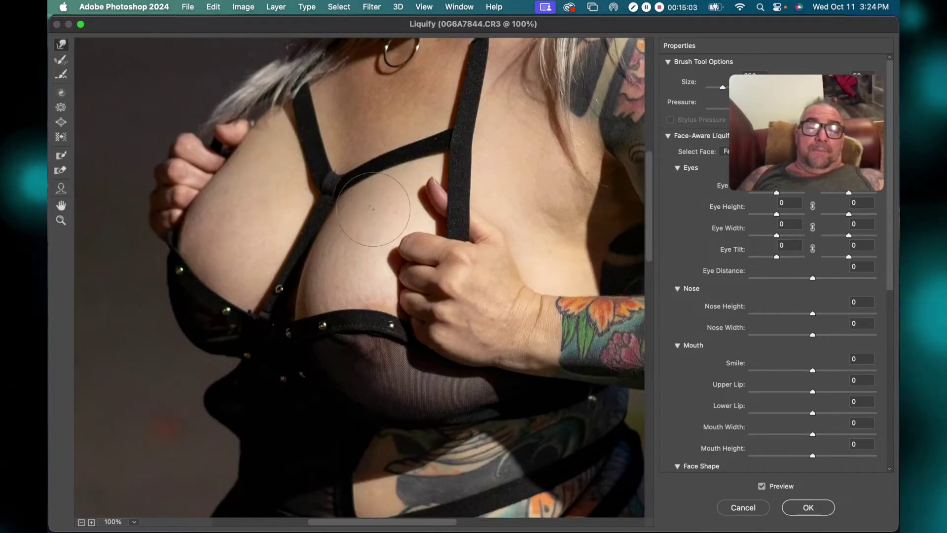
scroll(372, 209, up, 3)
scroll(372, 208, down, 8)
scroll(372, 209, right, 1)
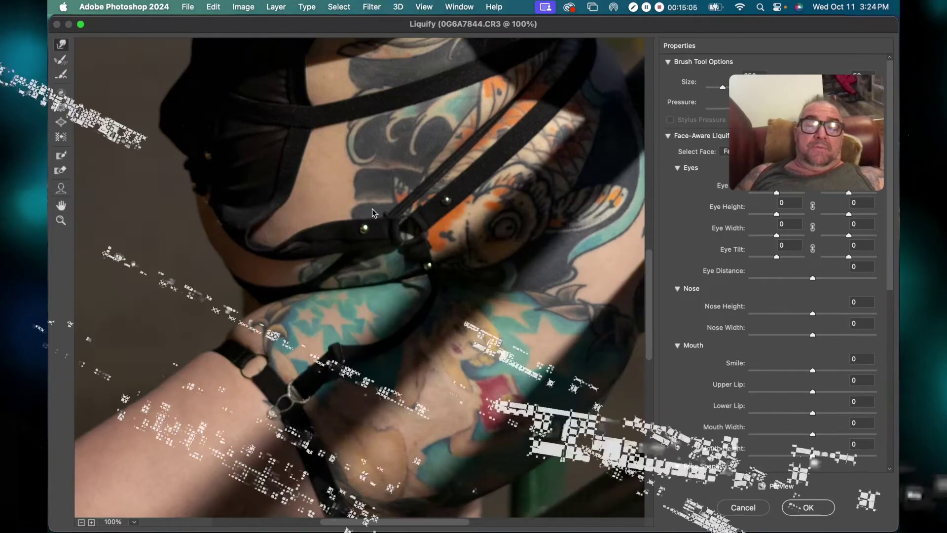
scroll(372, 208, up, 3)
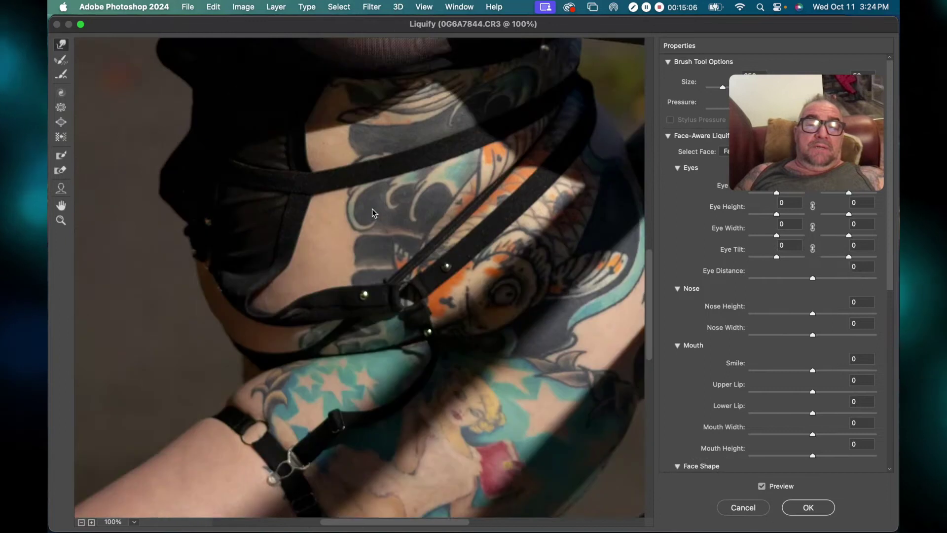
- Slim the model's waist slightly with the Pucker tool, using a large brush reduced to cover the midsection
click(61, 108)
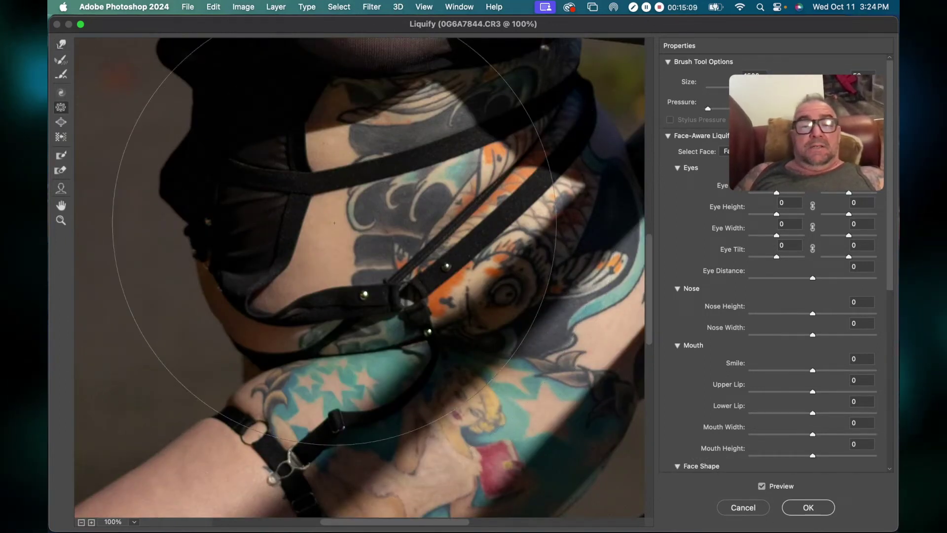
key(bracketleft)
key(bracketleft)
key(bracketleft)
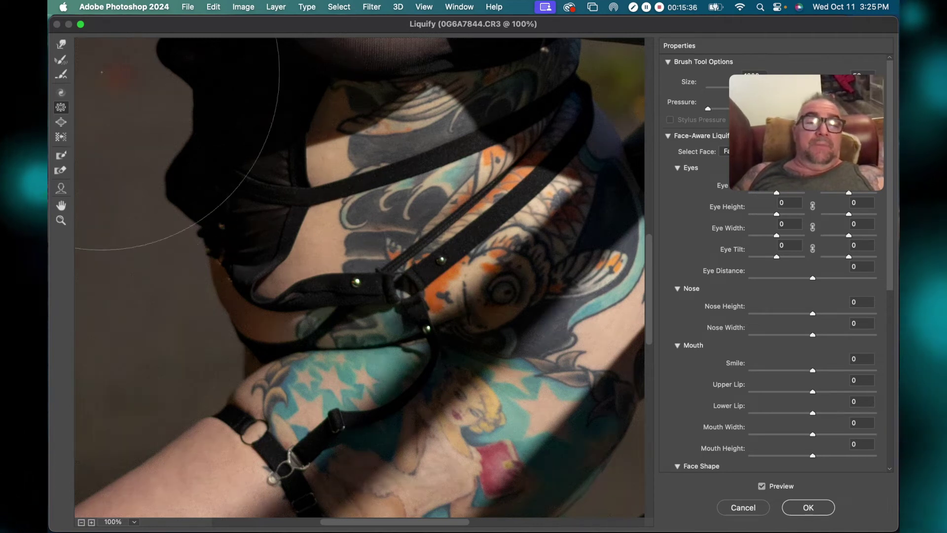
- Nudge the front of the corset and waist inward using Forward Warp with a greatly enlarged brush
click(59, 49)
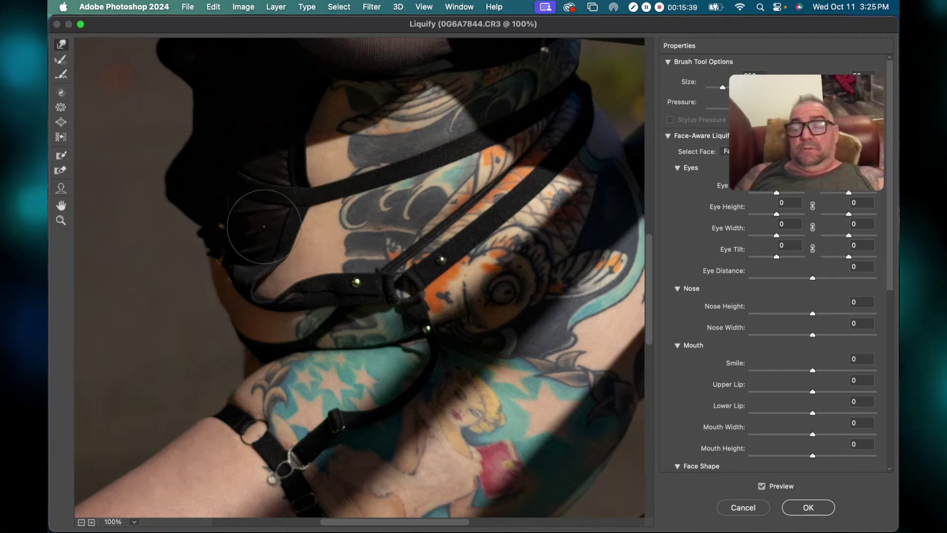
key(bracketright)
key(bracketright)
key(bracketright)
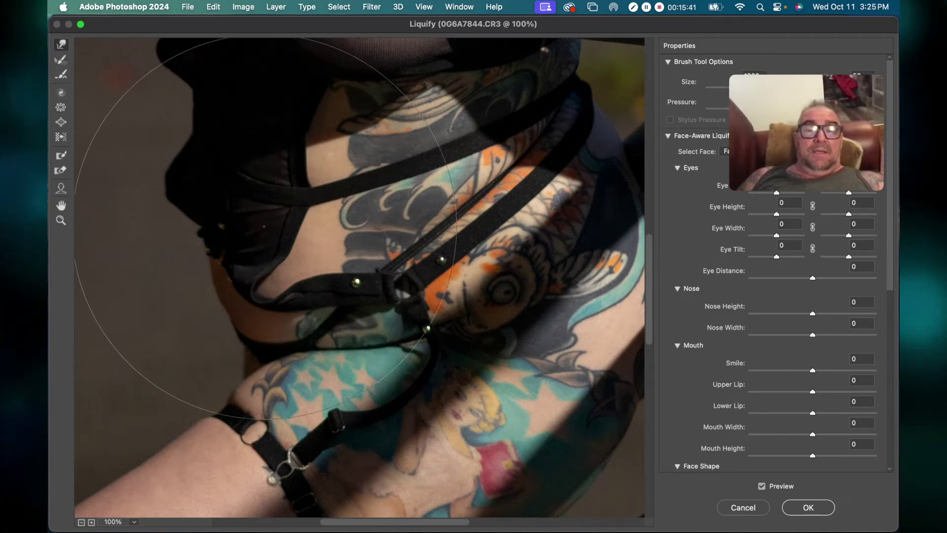
mouse_move(264, 227)
mouse_down()
mouse_move(226, 249)
mouse_move(237, 241)
mouse_move(214, 216)
mouse_move(295, 213)
mouse_move(305, 256)
mouse_move(269, 281)
mouse_up()
scroll(269, 281, up, 5)
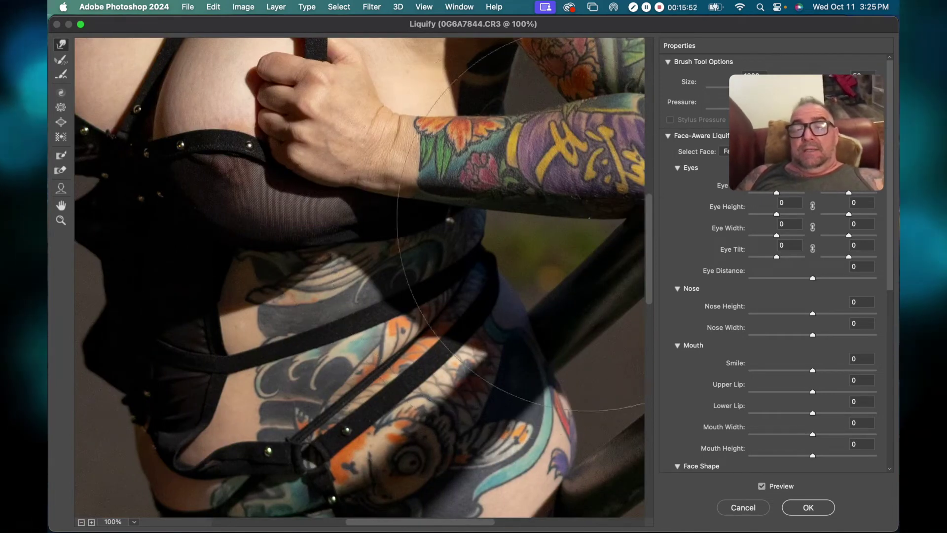
- Reduce the Forward Warp brush to about 200 for finer contour work around the waist and forearm
key(bracketleft)
key(bracketleft)
key(bracketleft)
key(bracketleft)
key(bracketleft)
key(bracketleft)
key(bracketleft)
key(bracketleft)
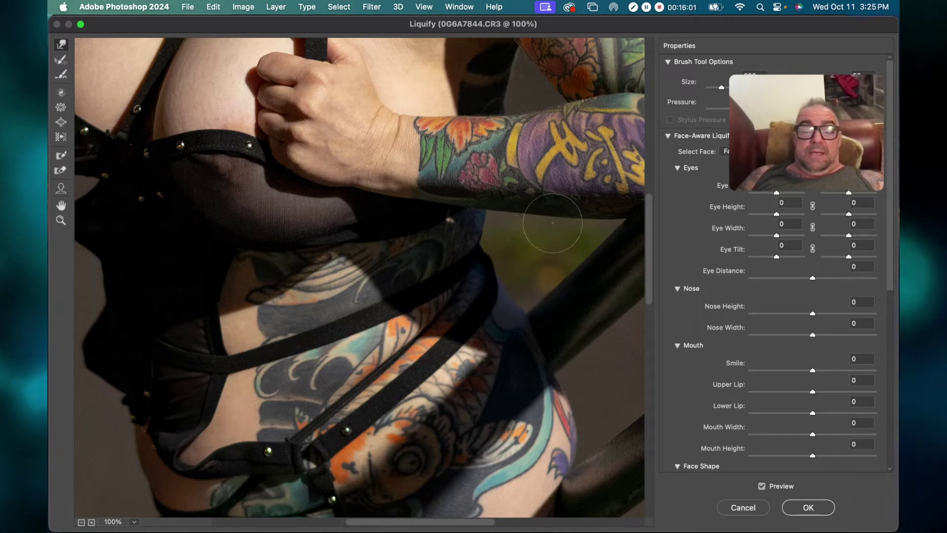
key(super+alt+space)
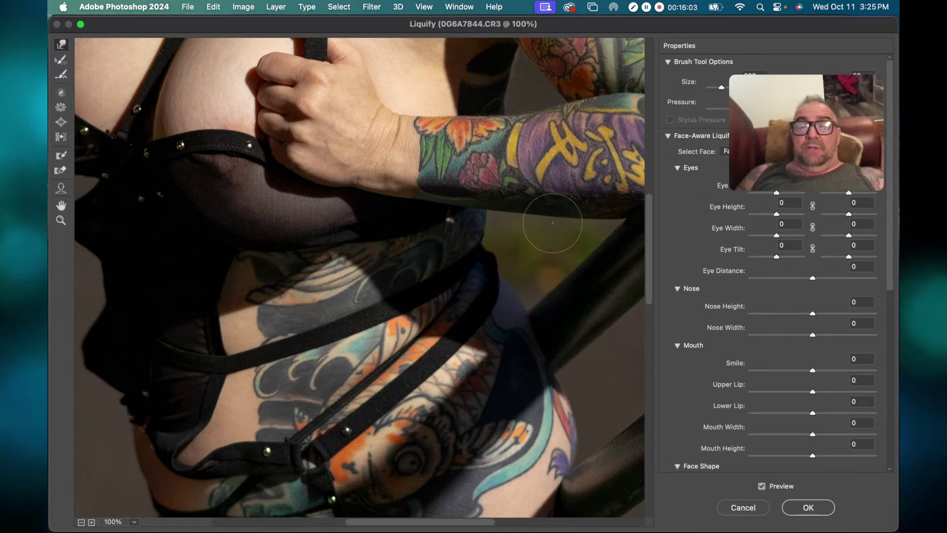
- Push in the two bulges along the corset's front edge with the Forward Warp tool to smooth its outline
scroll(480, 244, down, 10)
scroll(480, 244, left, 6)
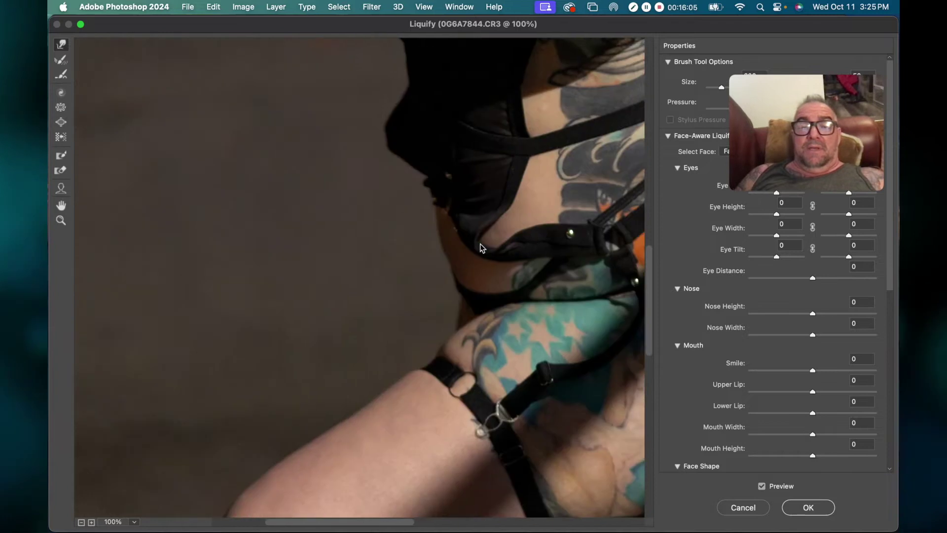
scroll(481, 244, down, 3)
scroll(481, 244, right, 5)
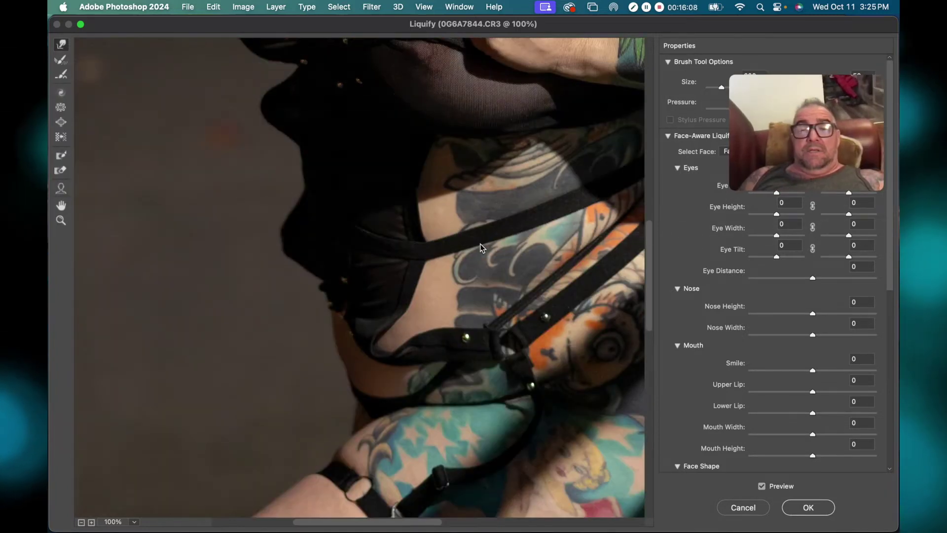
scroll(480, 244, up, 8)
scroll(481, 243, down, 3)
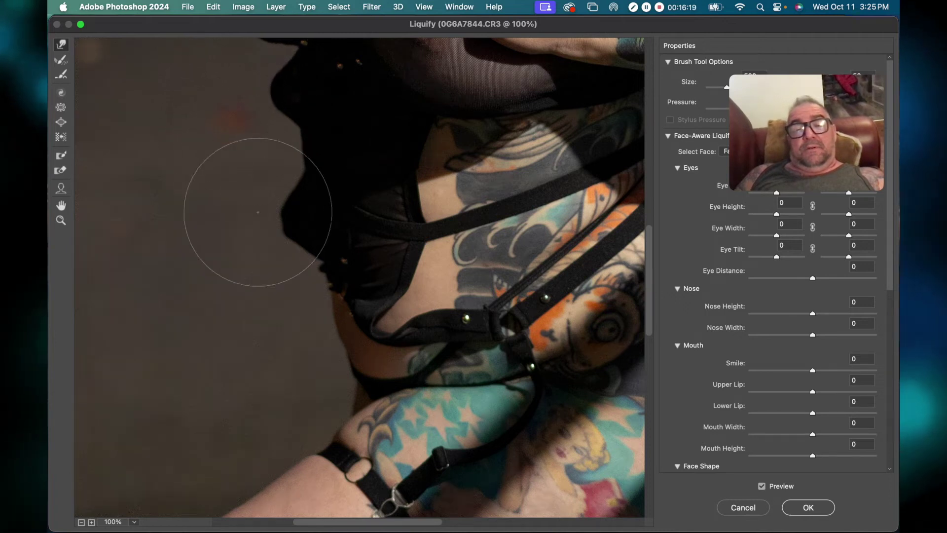
drag(275, 234, 278, 232)
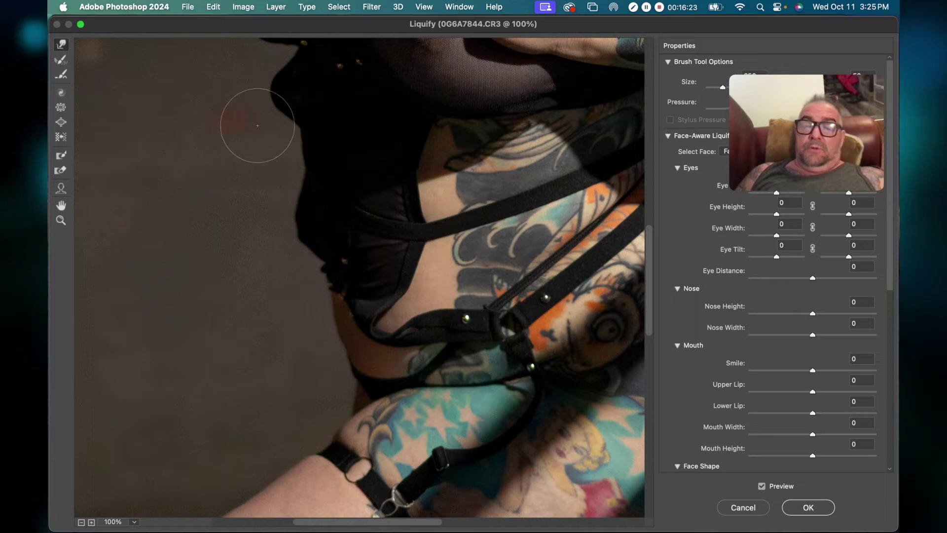
drag(254, 116, 254, 99)
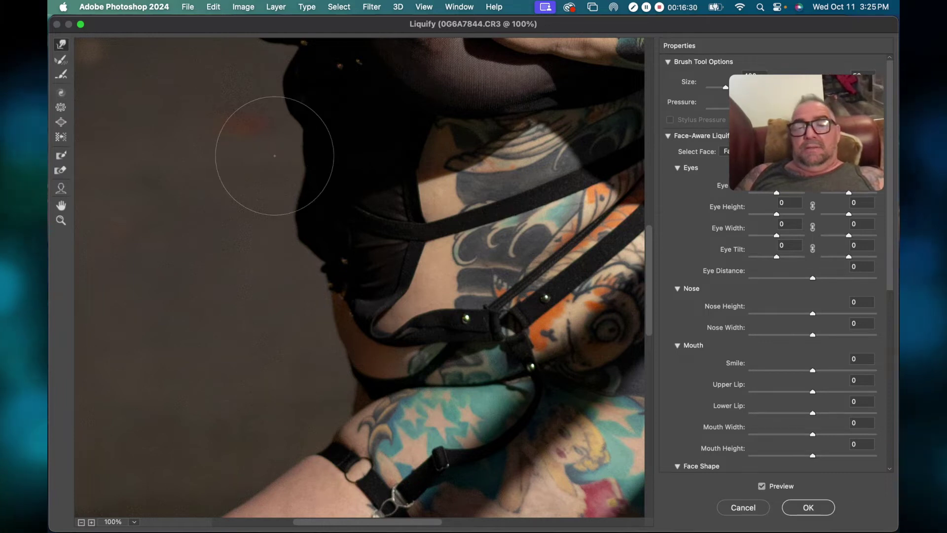
- Review the retouched figure from face to boots and fit the whole photo in the Liquify view
scroll(277, 156, down, 15)
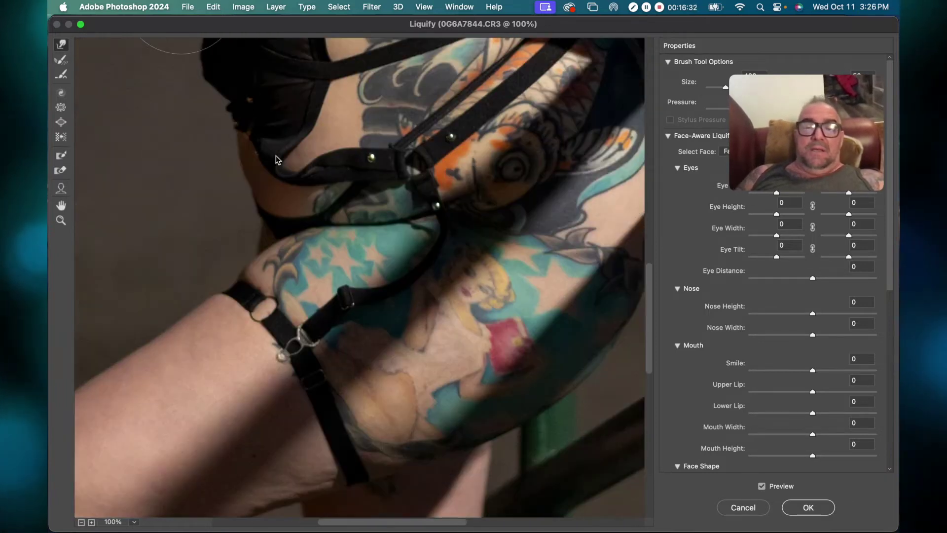
scroll(276, 156, up, 15)
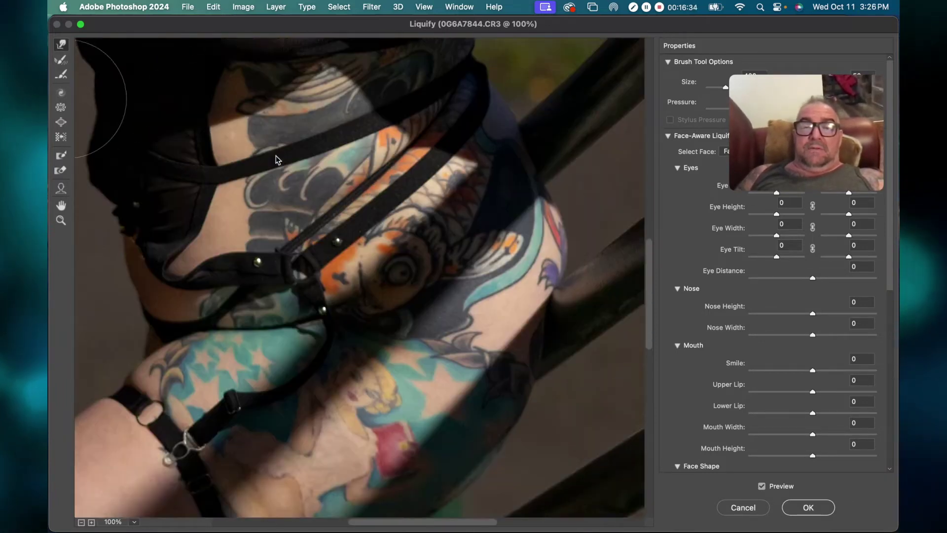
scroll(276, 155, right, 5)
scroll(277, 155, up, 10)
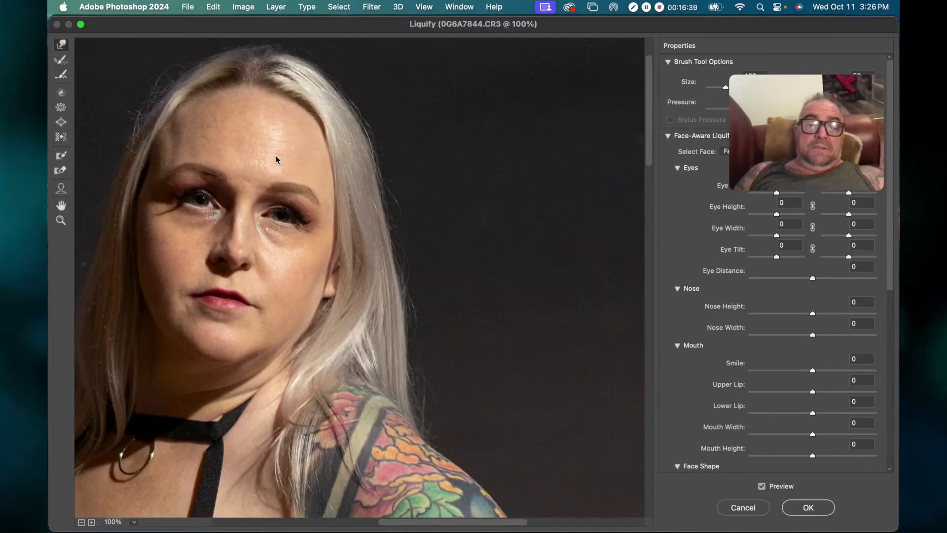
scroll(277, 155, down, 1)
scroll(276, 155, left, 4)
scroll(276, 155, down, 6)
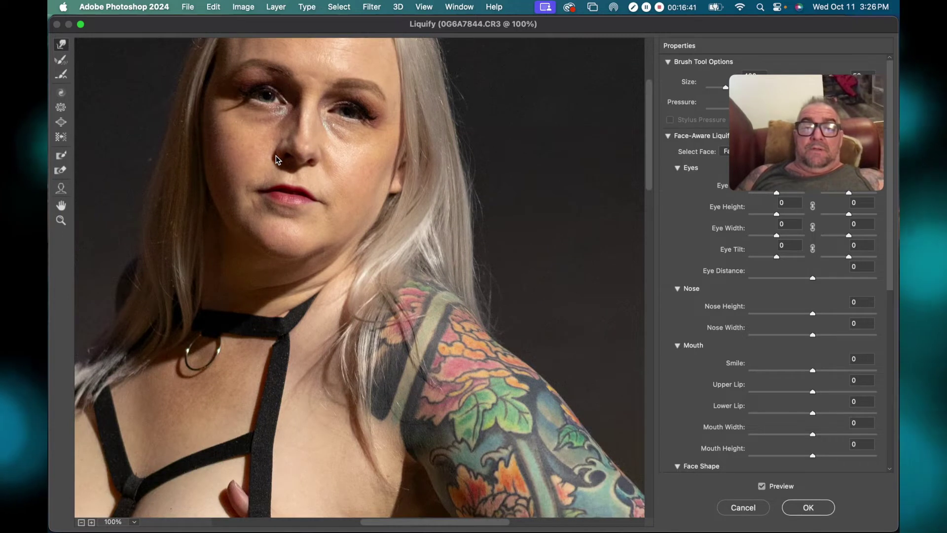
scroll(276, 155, left, 3)
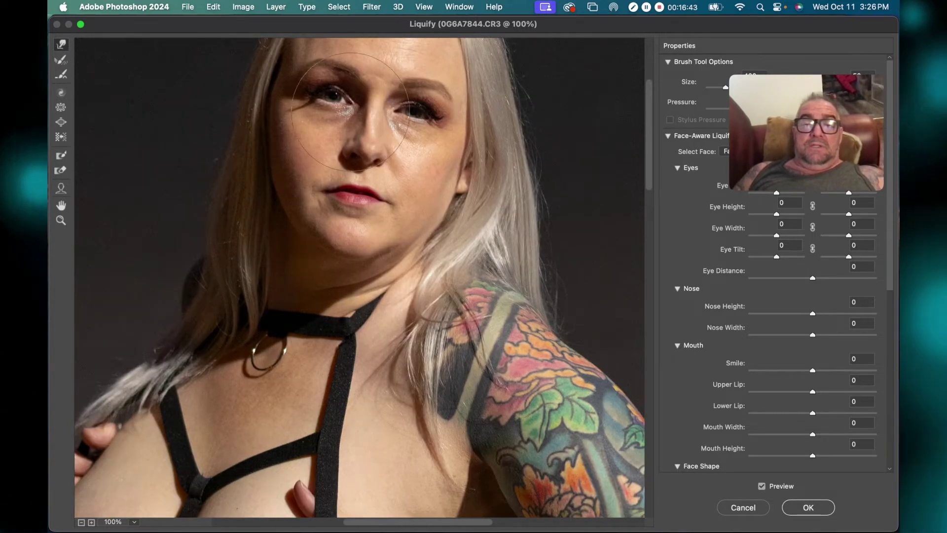
scroll(355, 106, down, 20)
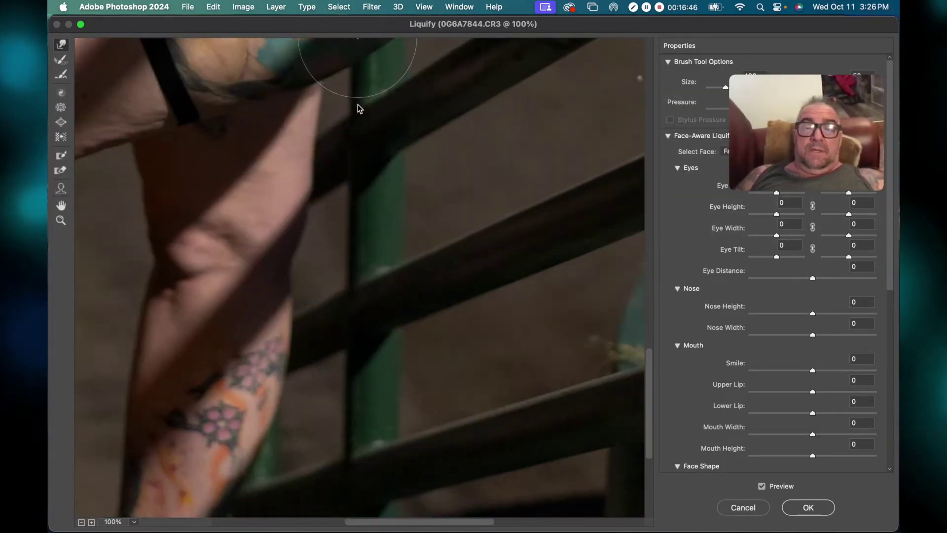
scroll(358, 105, left, 10)
scroll(357, 105, down, 4)
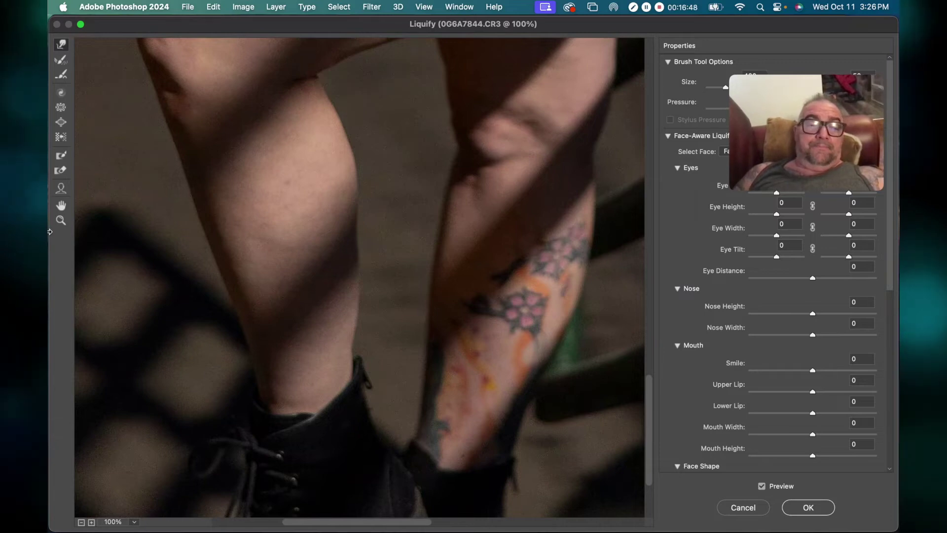
click(60, 224)
double_click(60, 205)
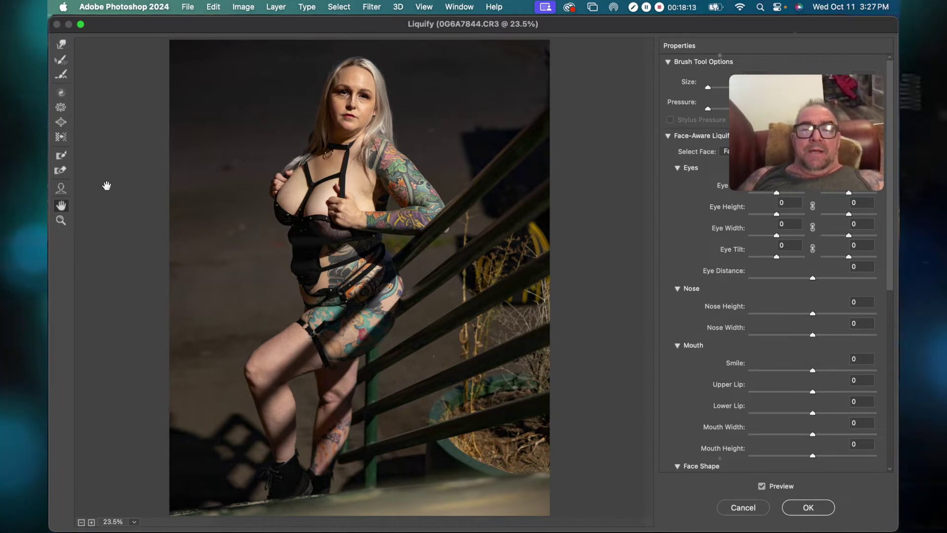
- Zoom in on the face at 100% and inspect the mouth and jawline with the Face tool
click(60, 220)
click(370, 118)
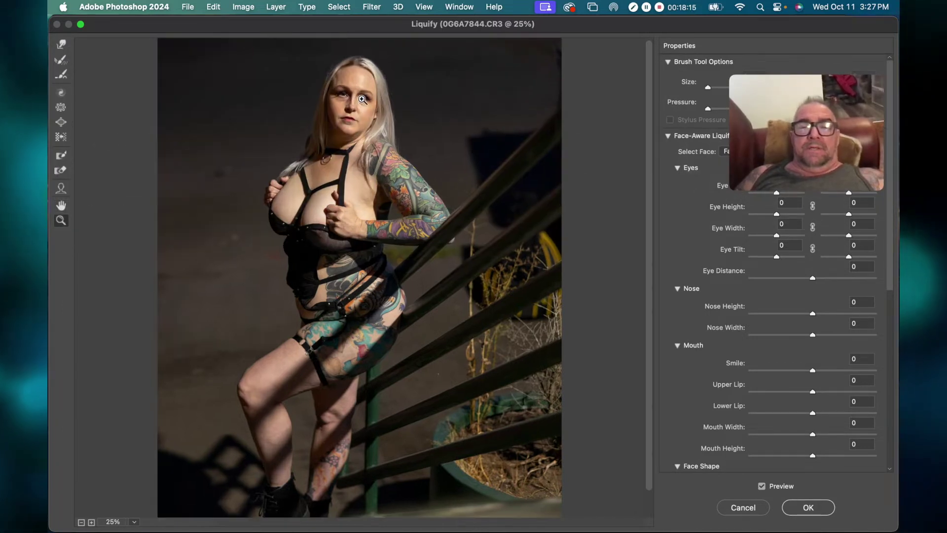
click(368, 124)
click(365, 131)
click(361, 138)
click(348, 151)
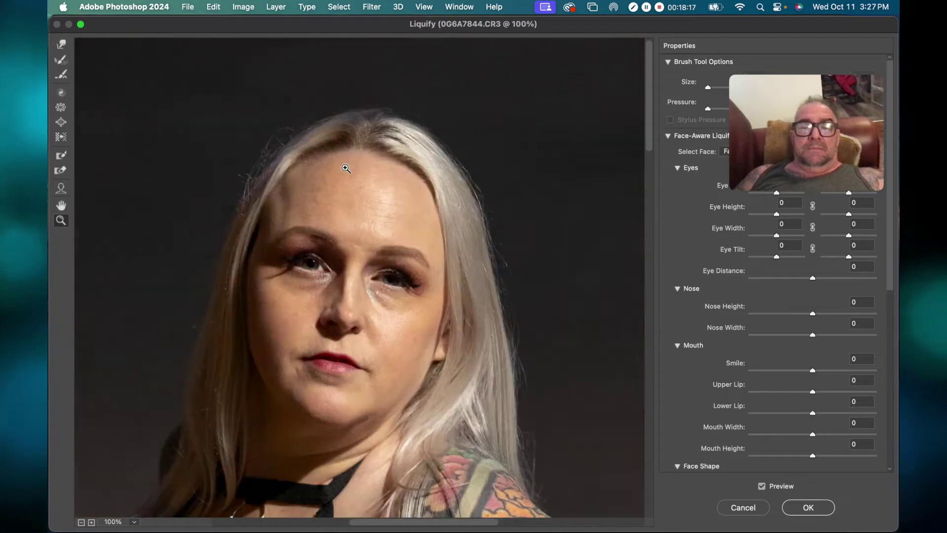
scroll(345, 167, down, 3)
scroll(345, 167, right, 2)
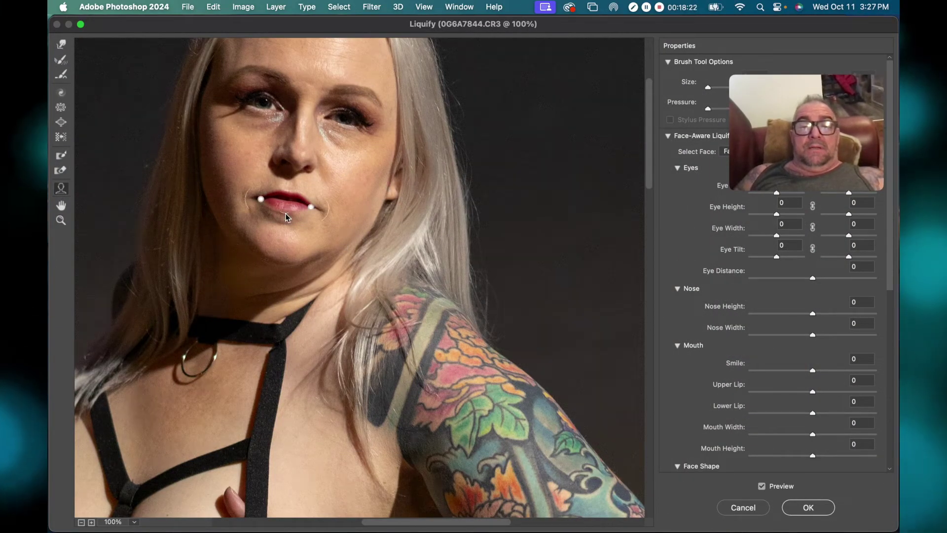
drag(285, 226, 338, 211)
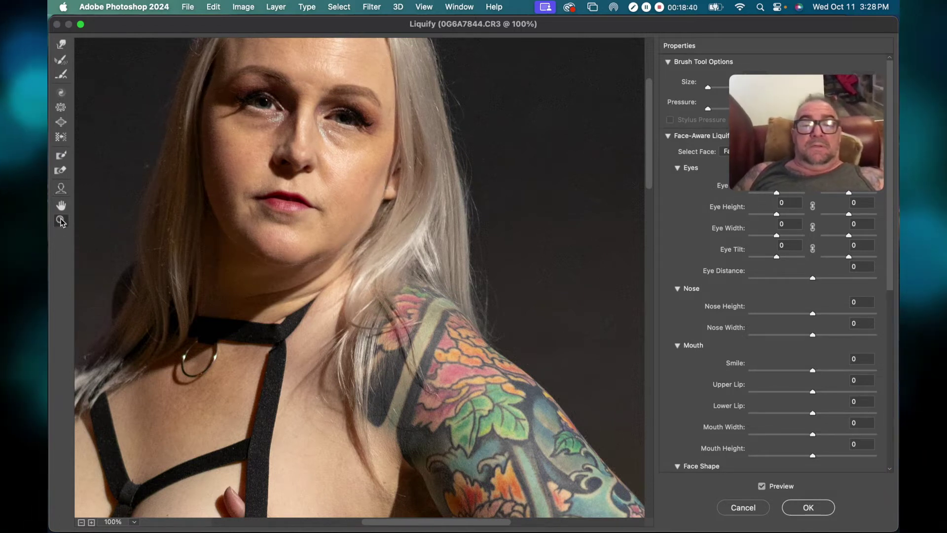
- Enlarge the eye on the image's right side with the Face tool, setting its Eye Height to 25
alt+click(296, 258)
alt+click(370, 247)
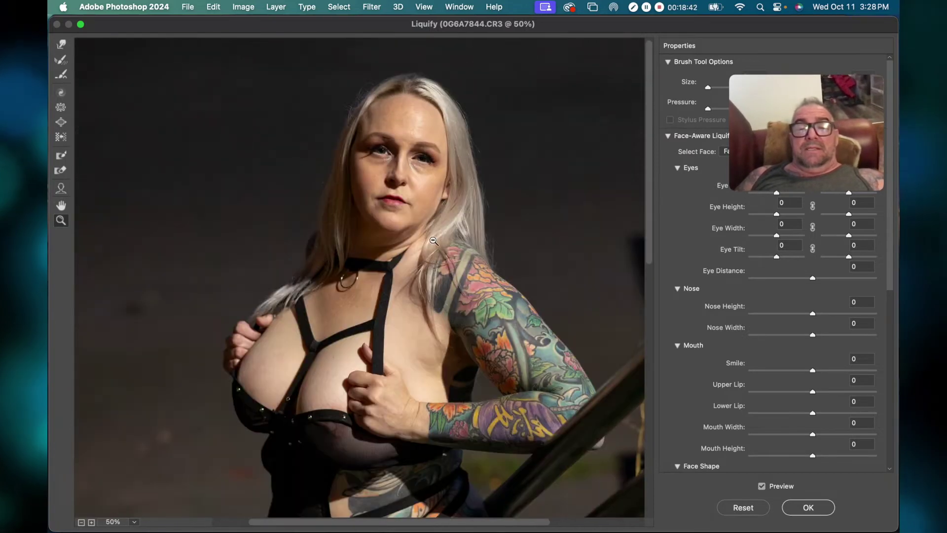
alt+click(440, 240)
click(440, 241)
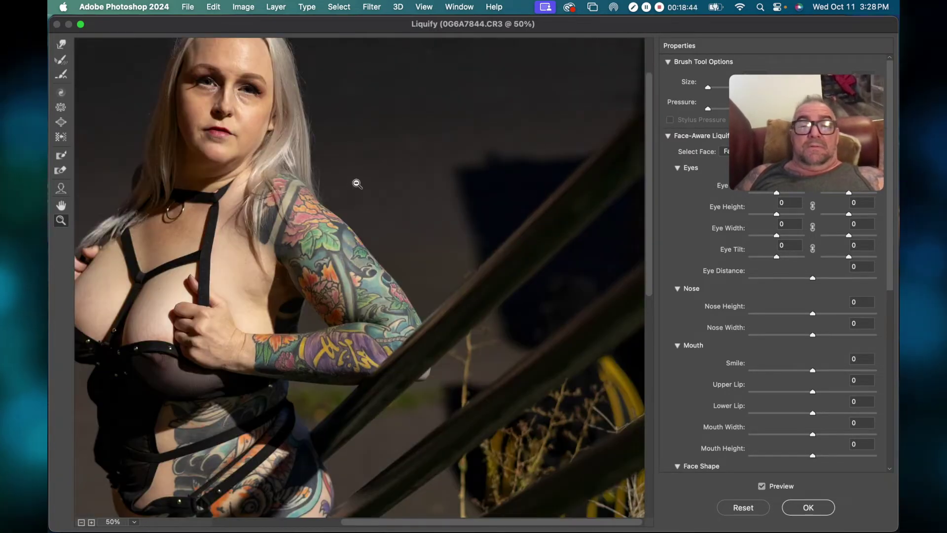
click(240, 86)
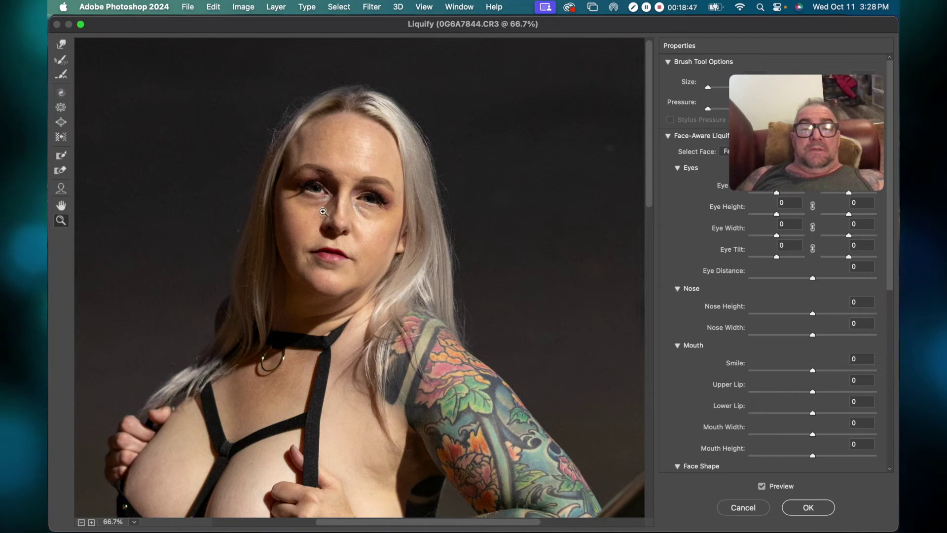
click(337, 251)
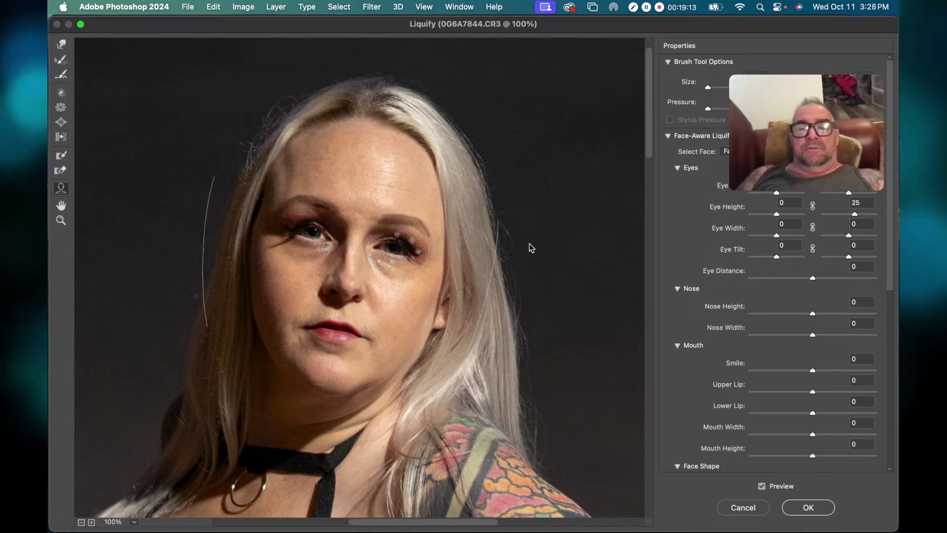
- Check the body down to the legs and apply the Liquify adjustments to the photo
scroll(529, 248, down, 15)
scroll(529, 243, down, 10)
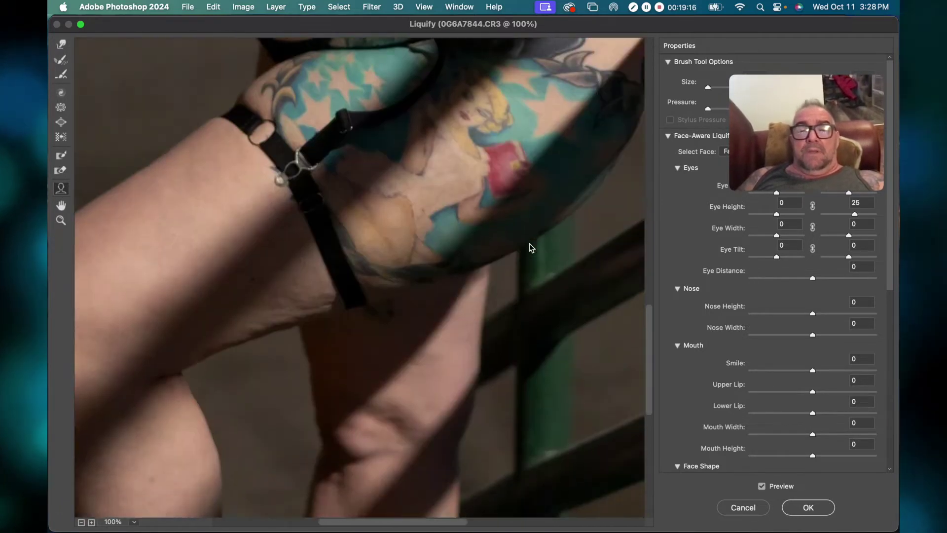
click(808, 507)
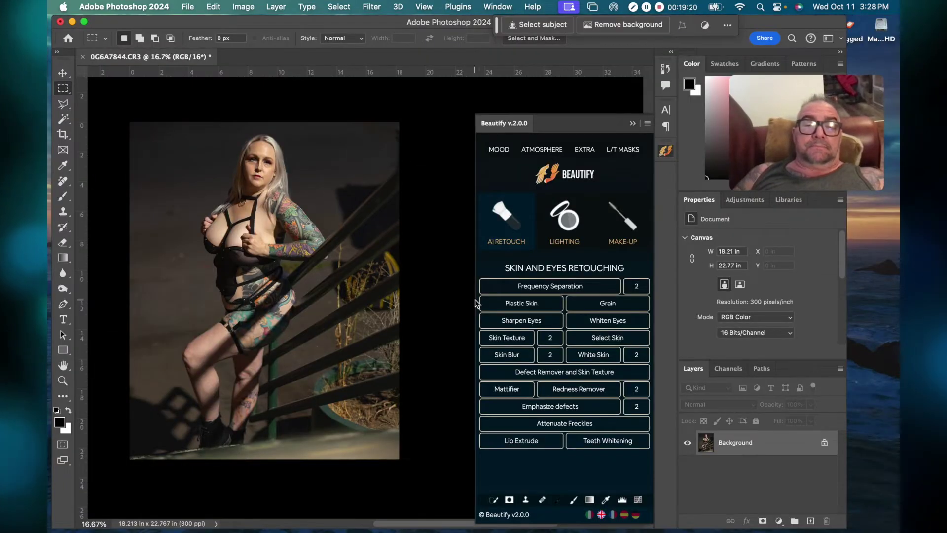
- Shift the photo about 1 in to the right inside the 4:5 crop frame, leaving a blank strip at its left edge
drag(258, 265, 280, 261)
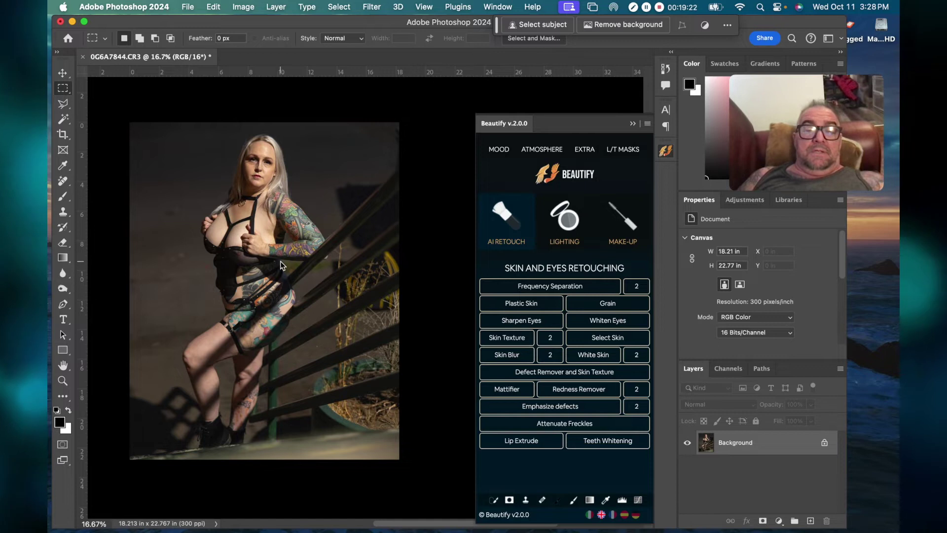
click(63, 380)
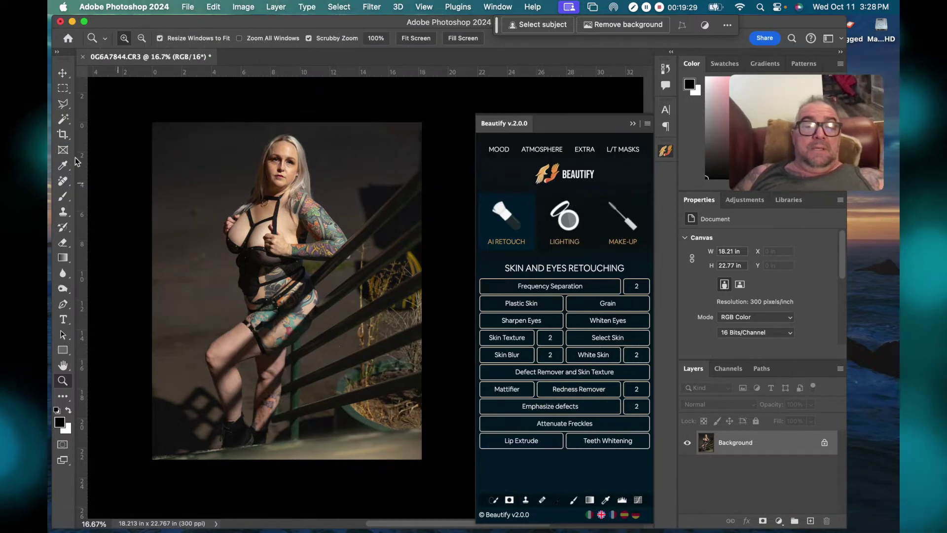
click(63, 134)
click(294, 207)
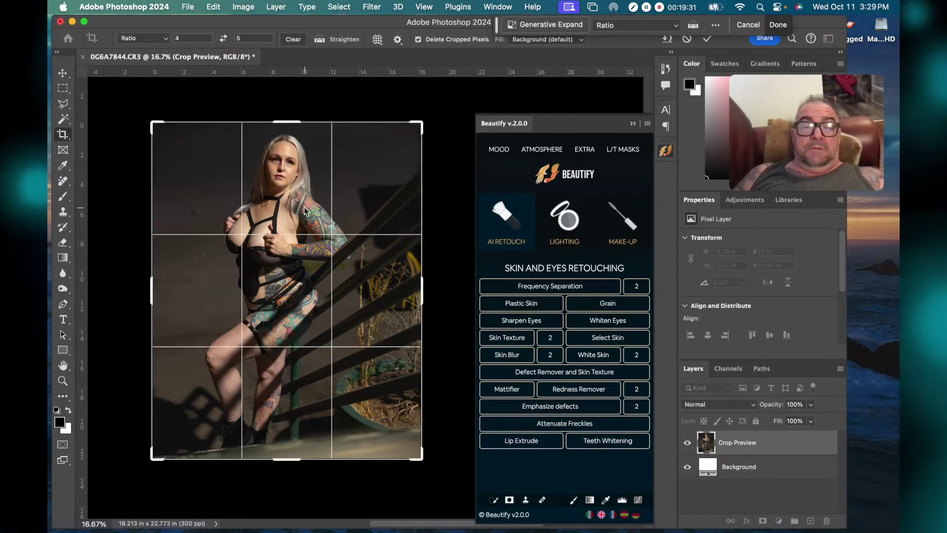
drag(313, 230, 325, 230)
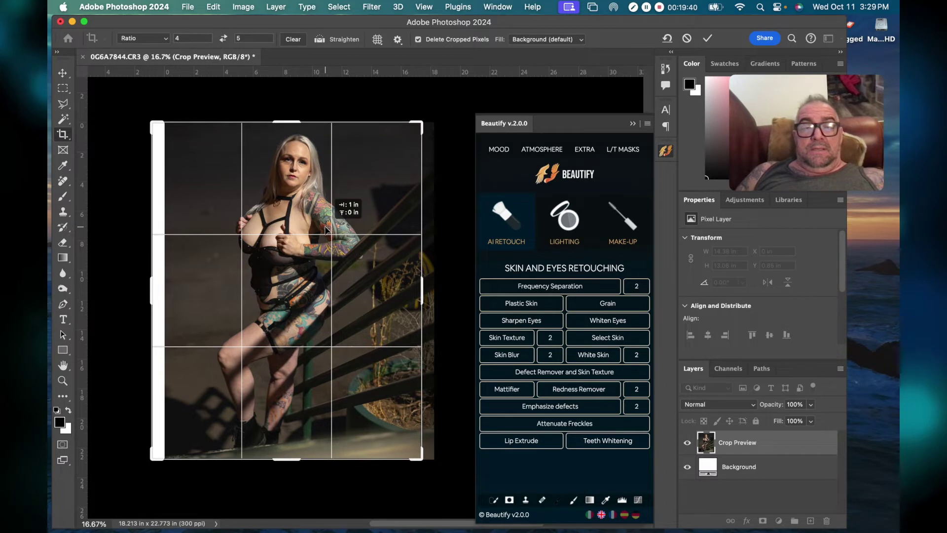
drag(326, 230, 326, 230)
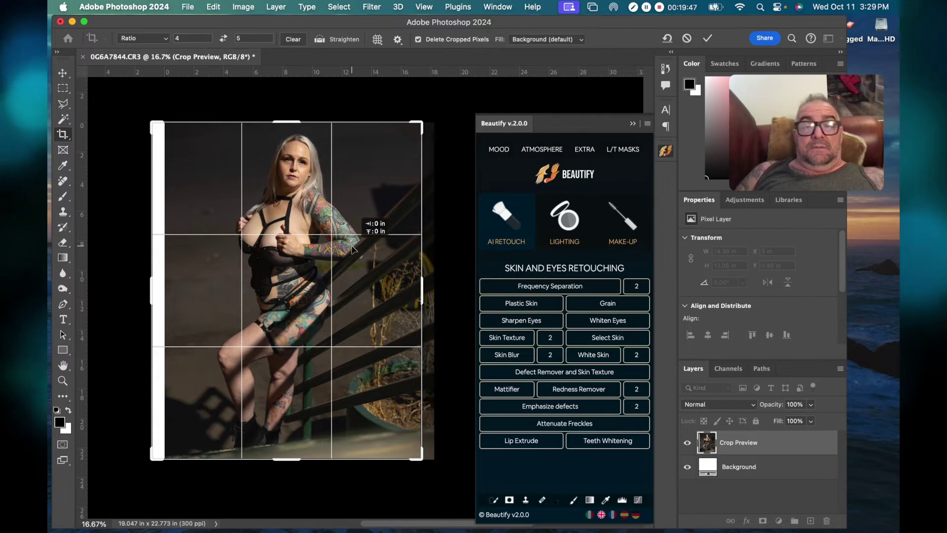
drag(353, 249, 354, 249)
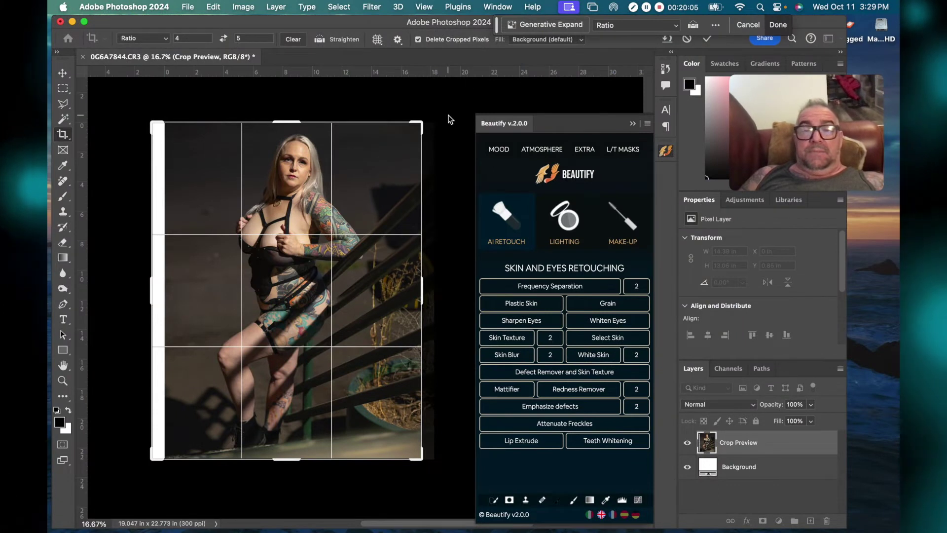
- Fill the blank strip with Generative Expand, choose variation 2 of 3, and merge the generated layer into the background
click(579, 40)
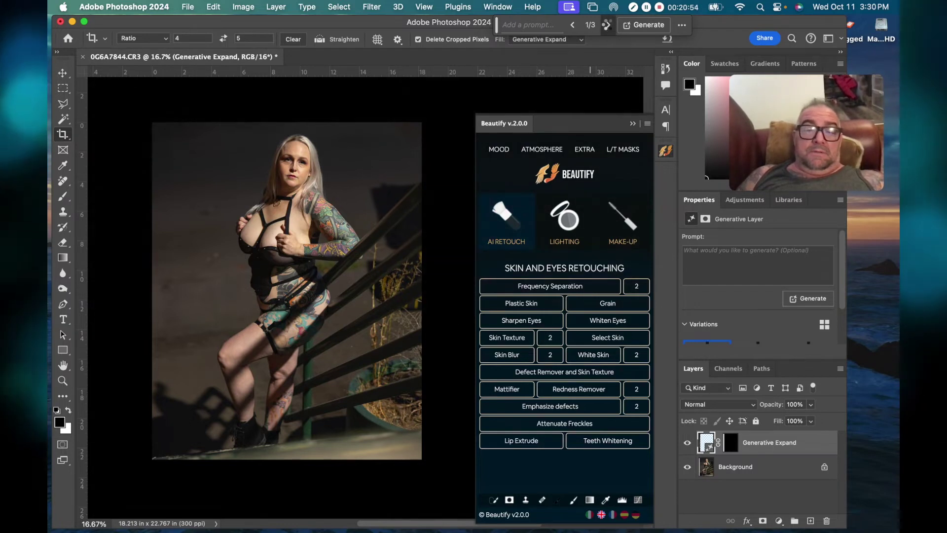
click(608, 25)
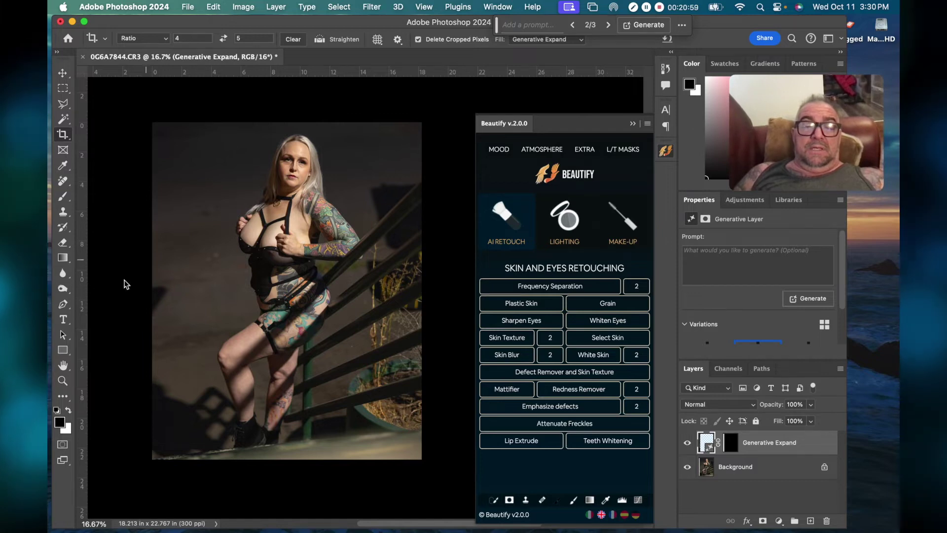
click(609, 25)
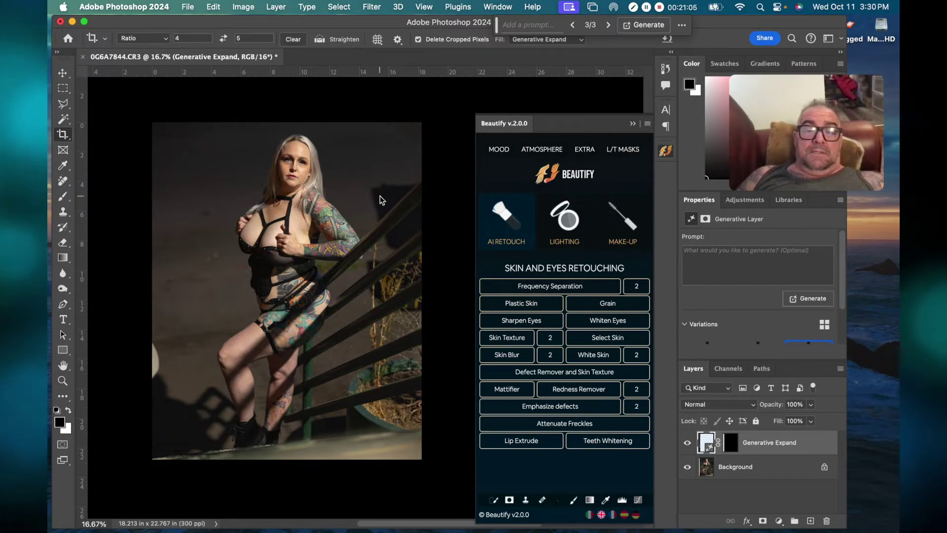
click(609, 25)
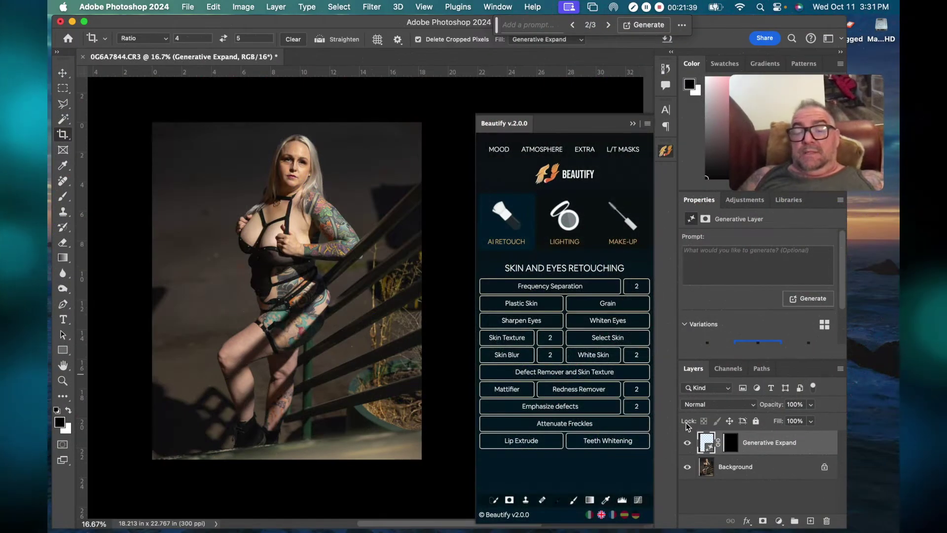
key(BackSpace)
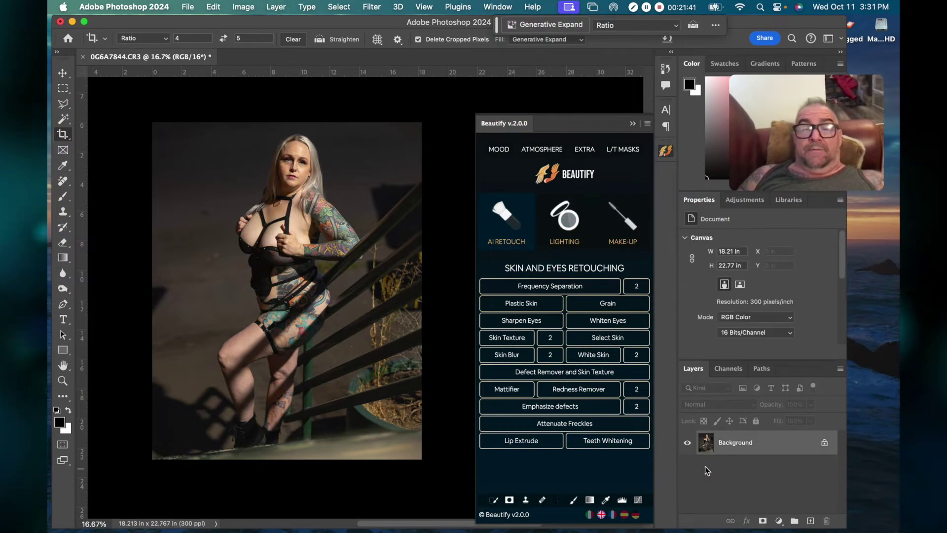
- Remove the dark shadow at the photo's left edge and stray spots in the background with the Remove tool at brush size 700
click(64, 121)
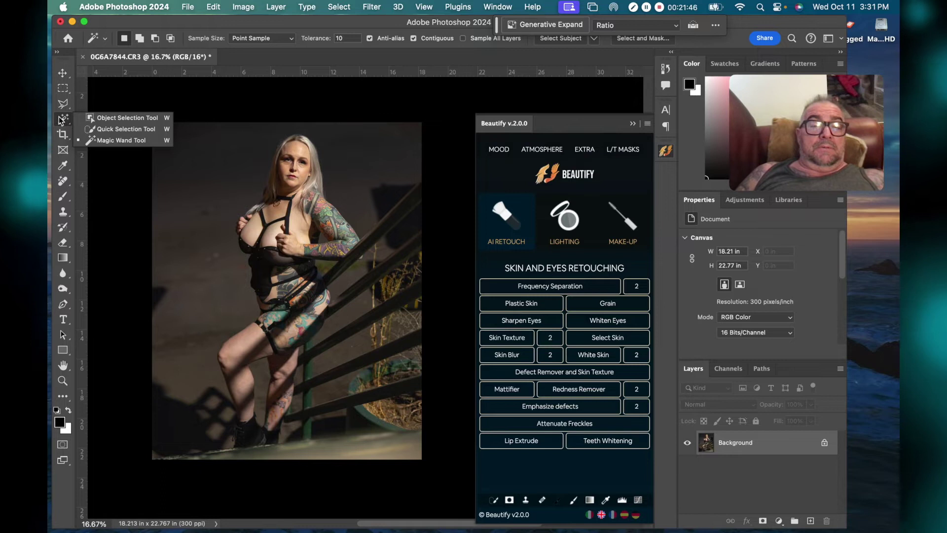
click(64, 181)
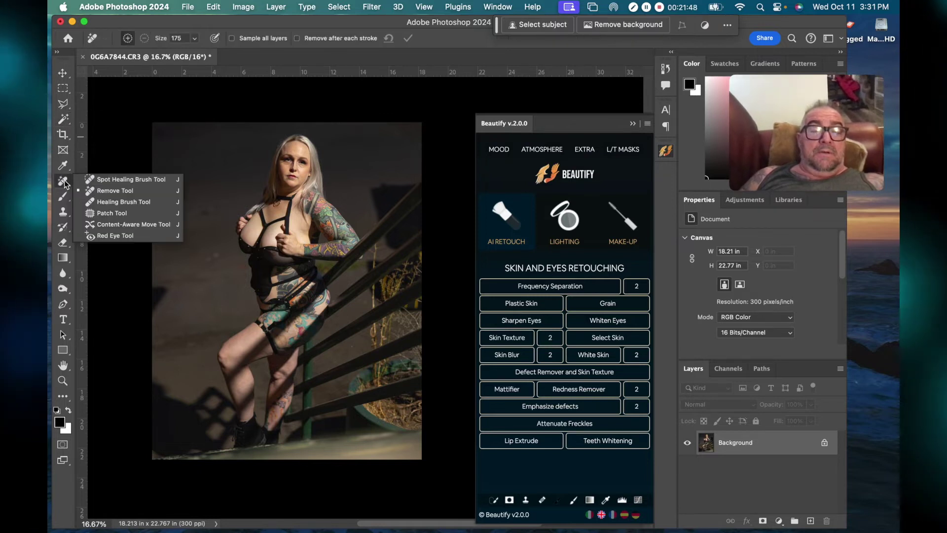
click(65, 182)
click(65, 182)
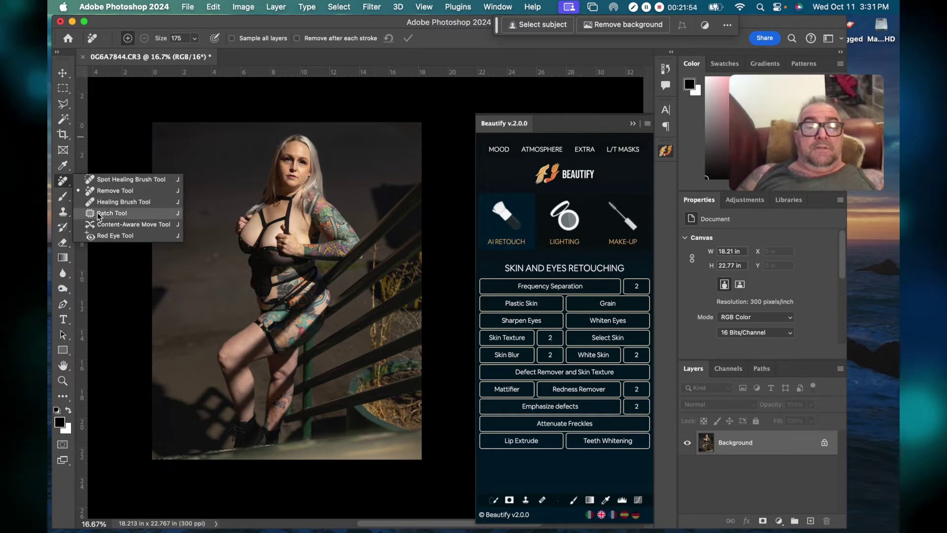
click(63, 183)
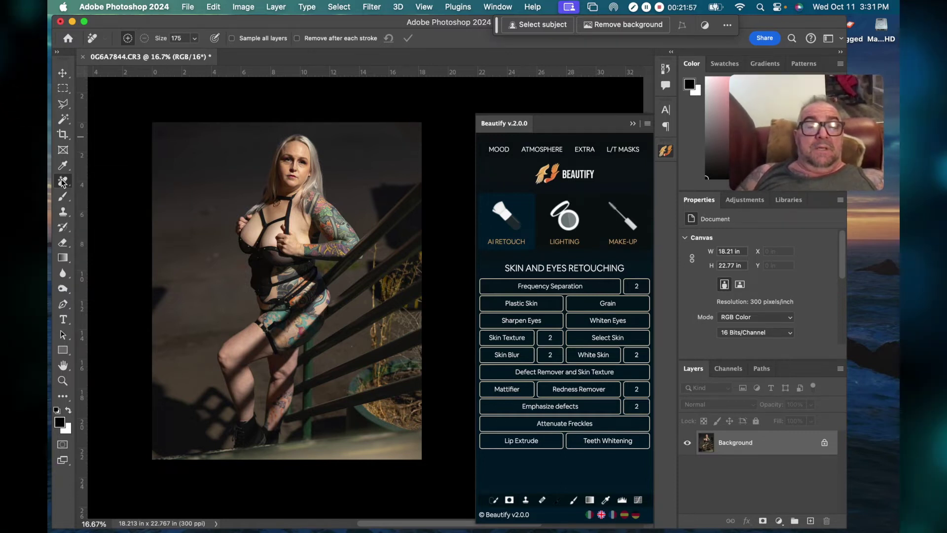
key(bracketright)
key(bracketright)
key(bracketright)
key(bracketright)
key(bracketright)
key(bracketright)
key(bracketright)
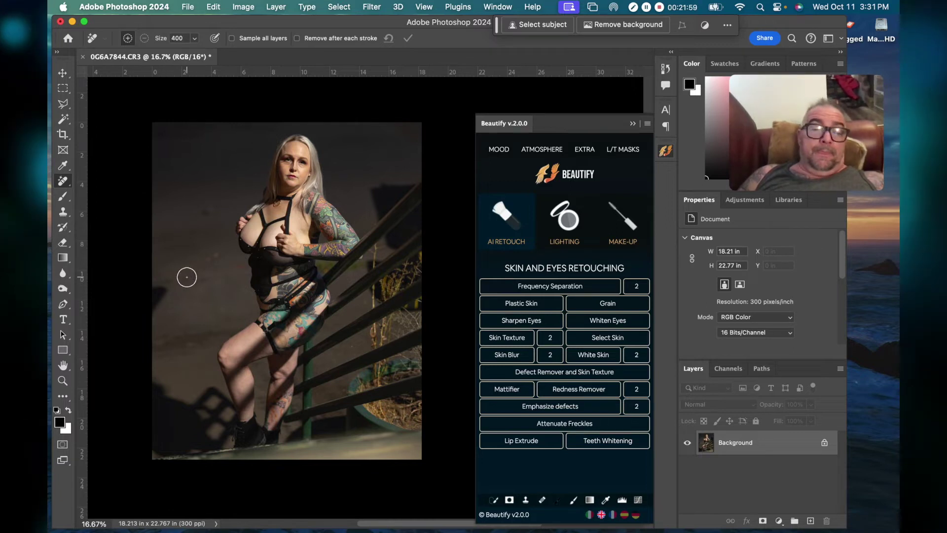
drag(164, 295, 153, 306)
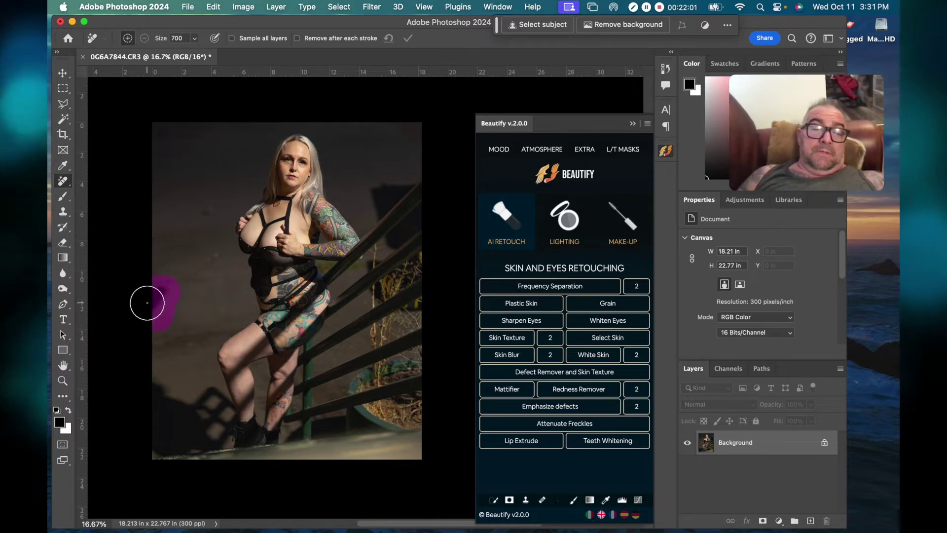
click(213, 258)
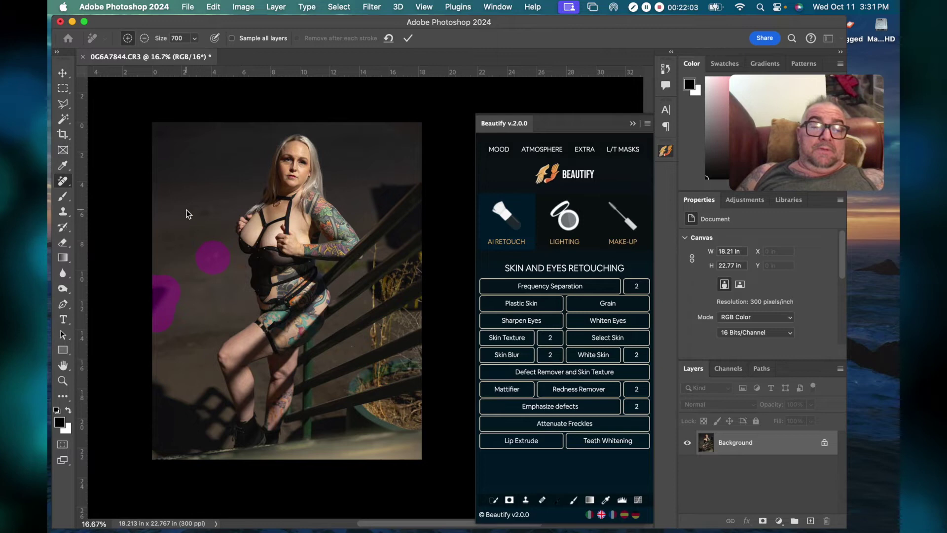
click(210, 212)
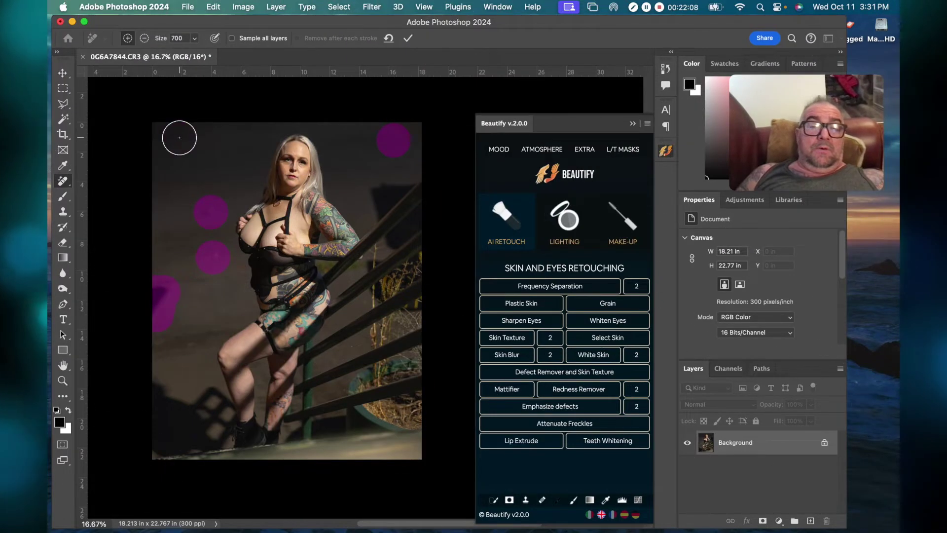
click(179, 138)
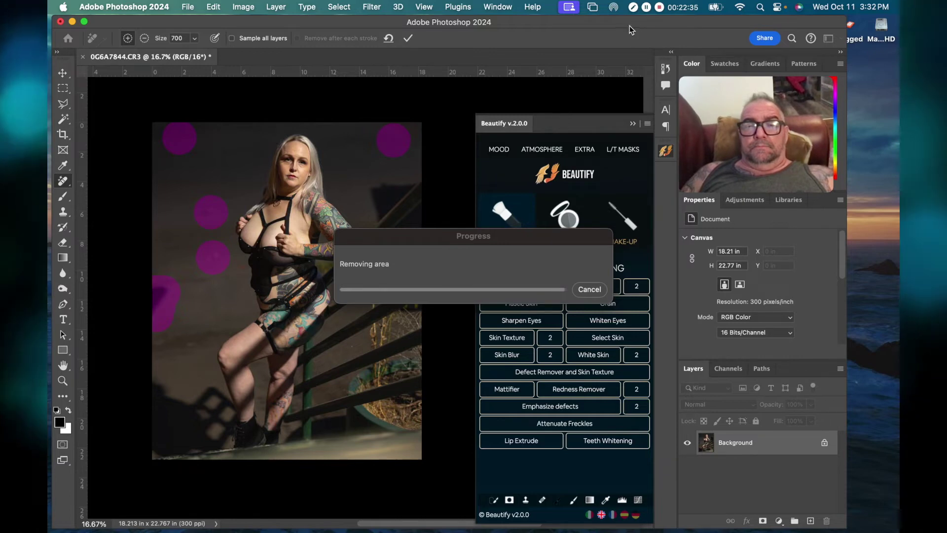
drag(519, 240, 300, 399)
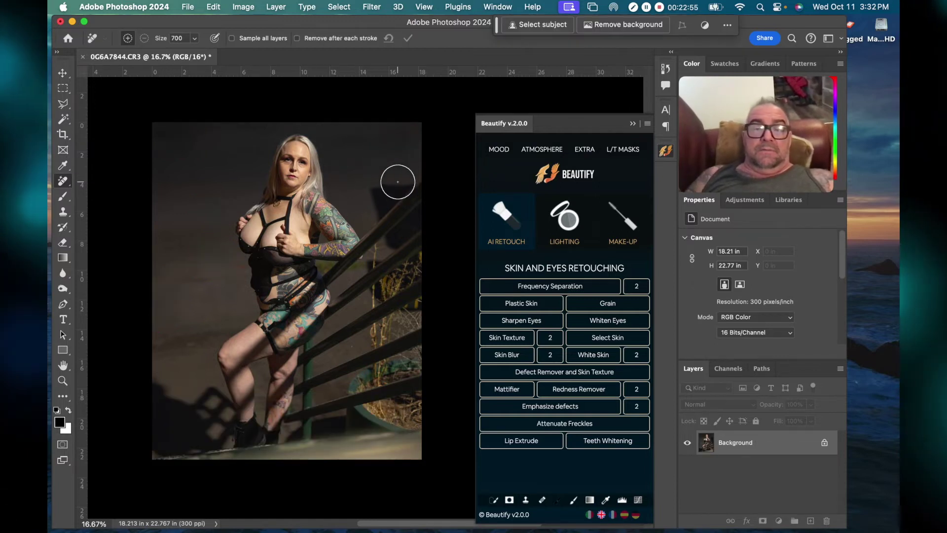
- Mark the stray streak in the dark background beside the model's waist with the Remove tool at brush size 200
scroll(211, 213, up, 5)
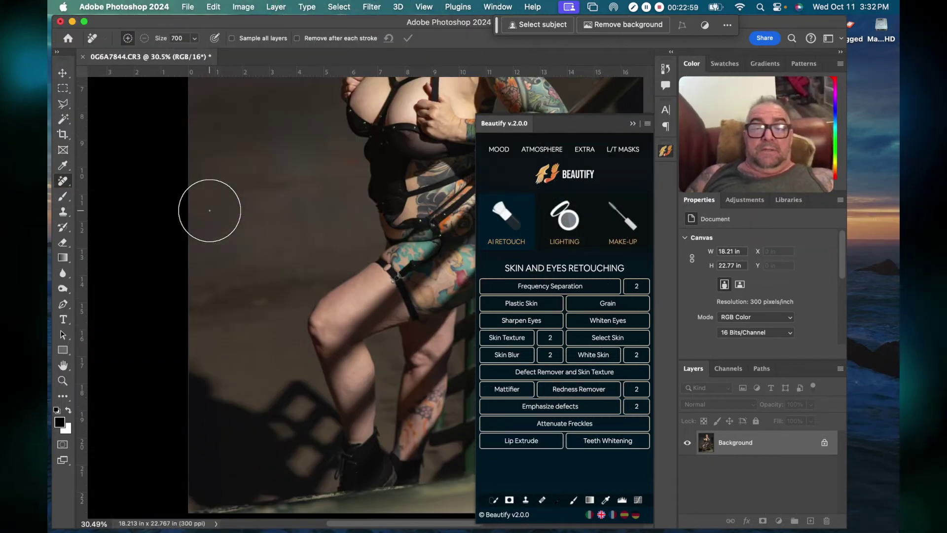
scroll(209, 210, up, 5)
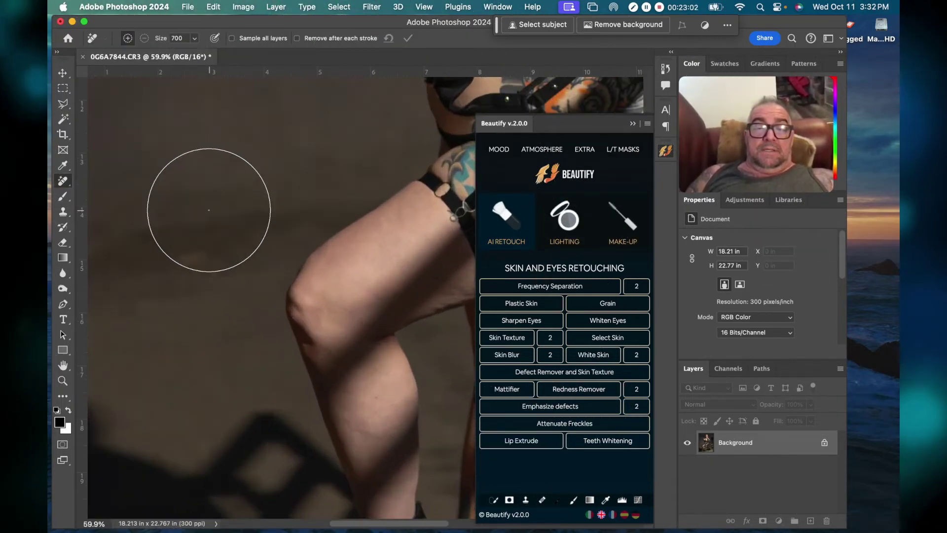
key(bracketleft)
key(bracketleft)
key(bracketleft)
key(bracketleft)
key(bracketleft)
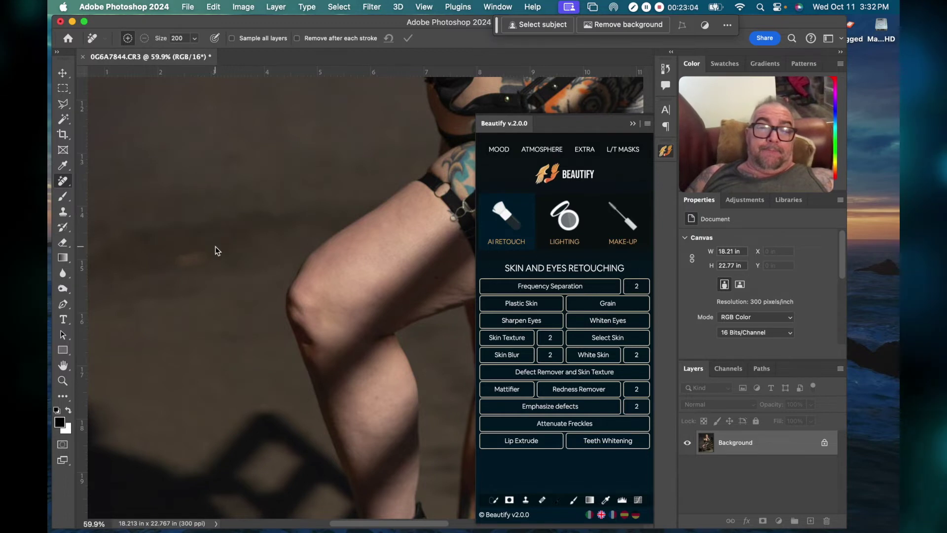
scroll(197, 260, up, 10)
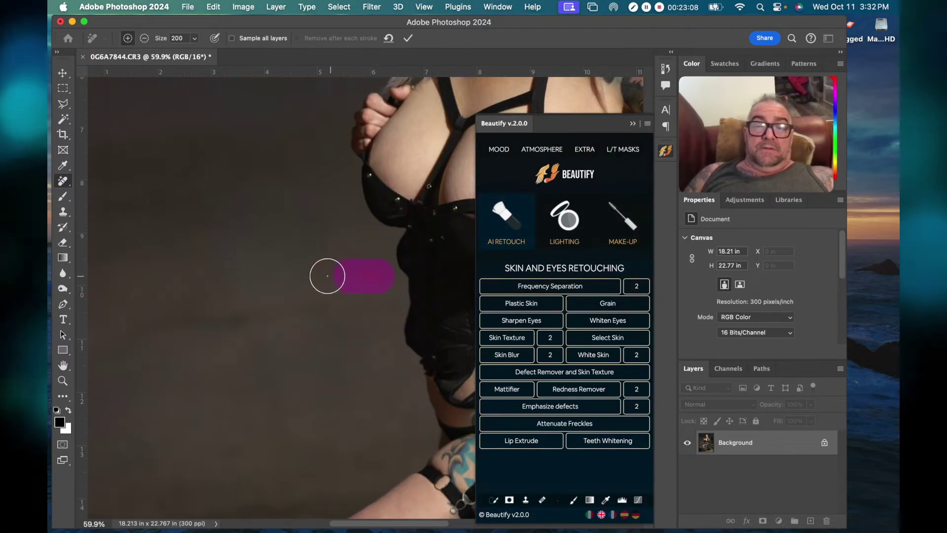
scroll(283, 316, left, 3)
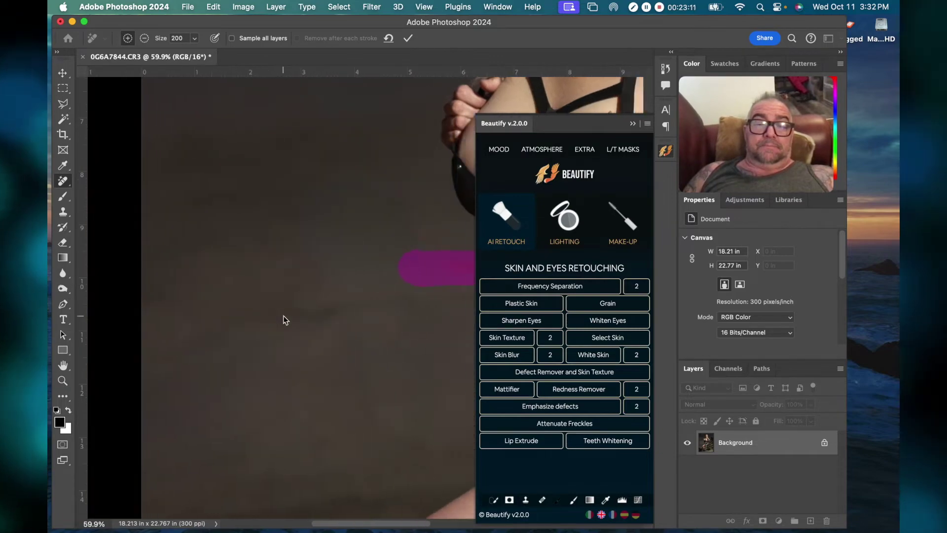
scroll(283, 315, up, 6)
scroll(284, 319, up, 3)
scroll(284, 320, right, 1)
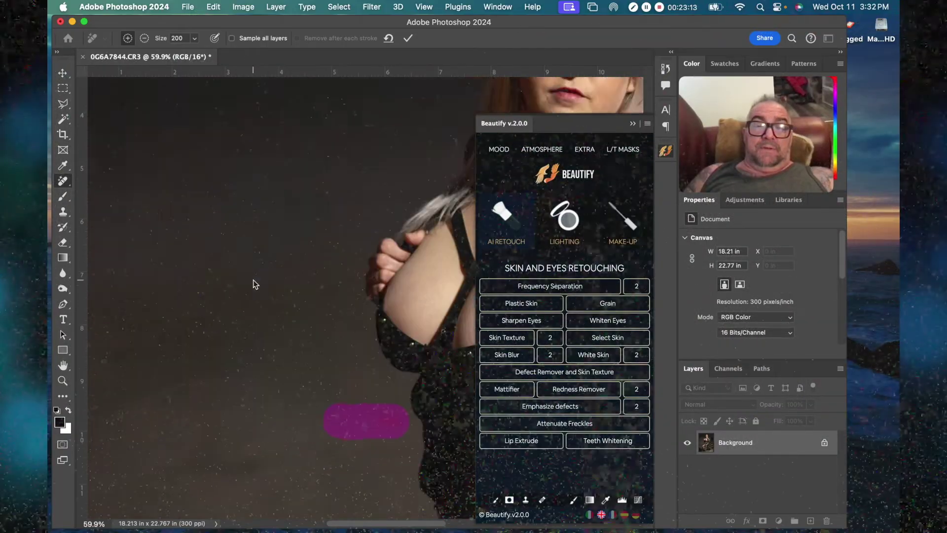
- Remove the tall plant stem and its side twigs between the railing bars with the Remove tool at brush size 90
scroll(253, 279, right, 15)
scroll(253, 280, up, 8)
scroll(253, 280, down, 10)
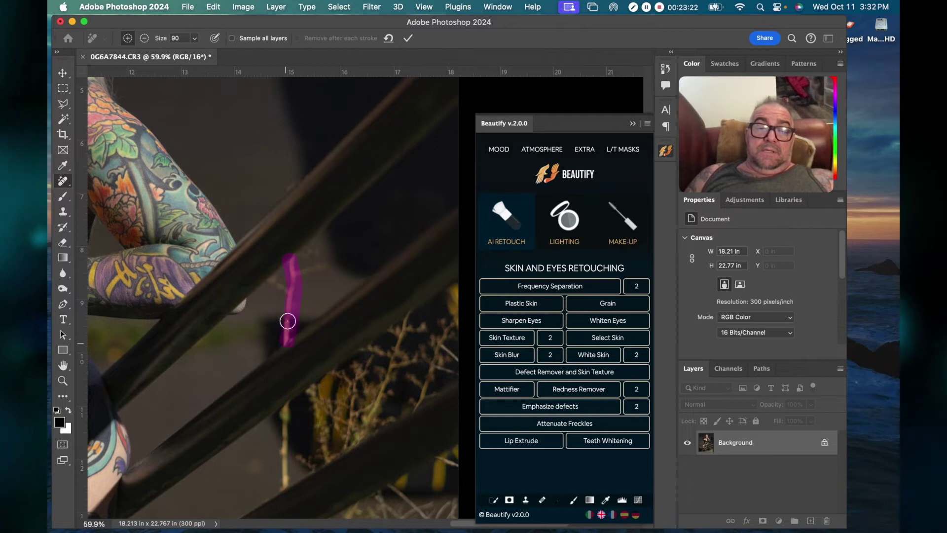
drag(270, 281, 308, 273)
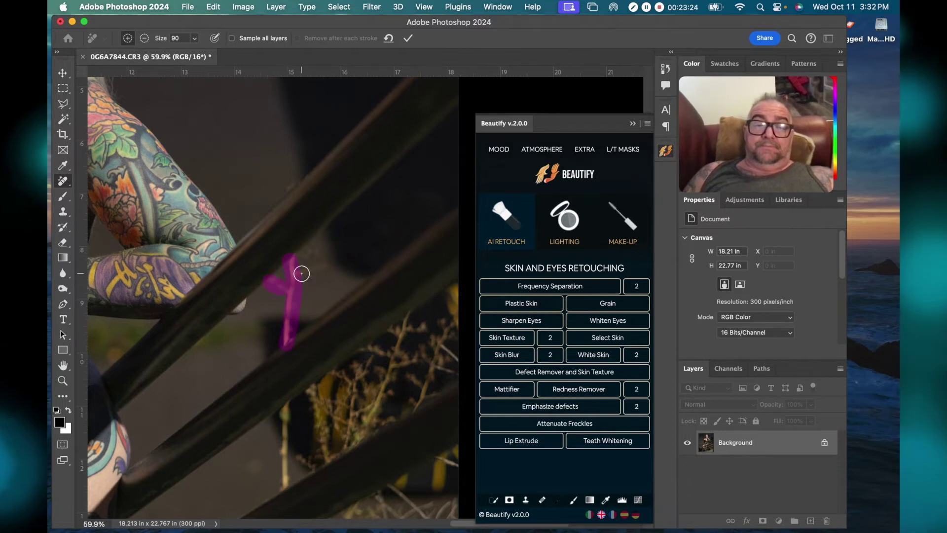
scroll(298, 259, down, 5)
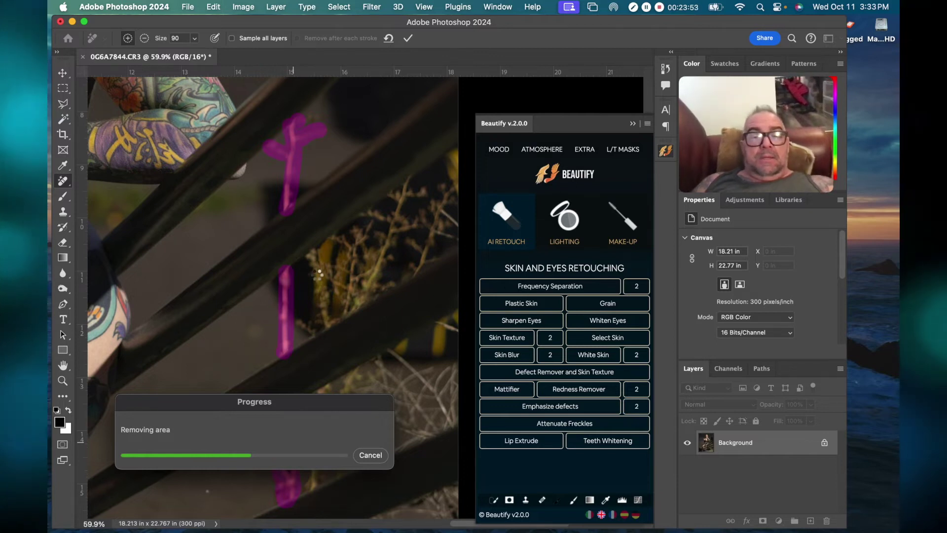
- Reposition the removal progress dialog, widen the application window, and shift the window slightly to the right
drag(333, 403, 351, 397)
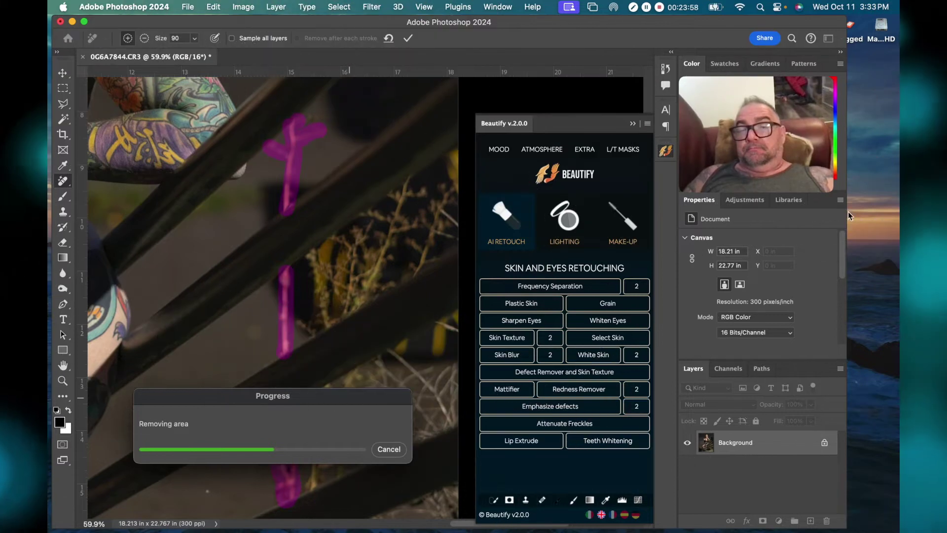
drag(849, 215, 871, 213)
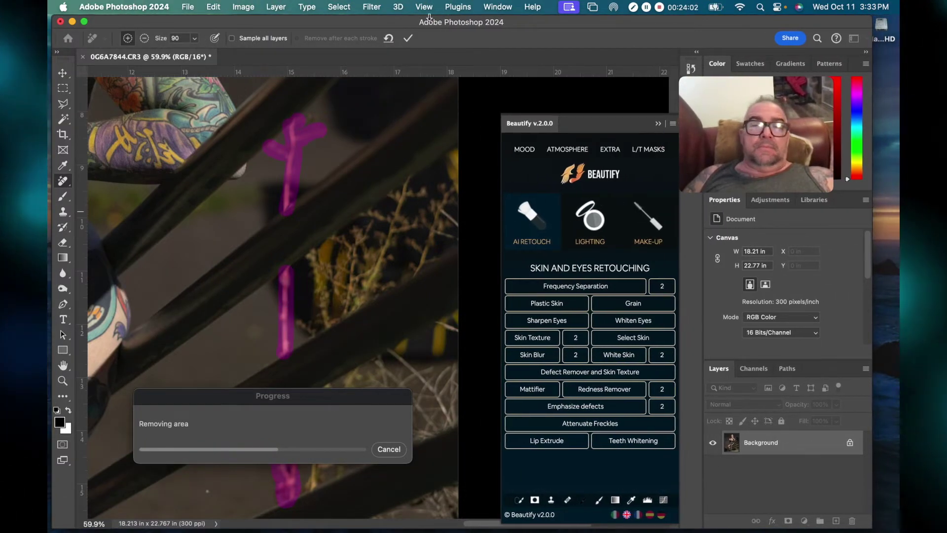
drag(381, 25, 389, 22)
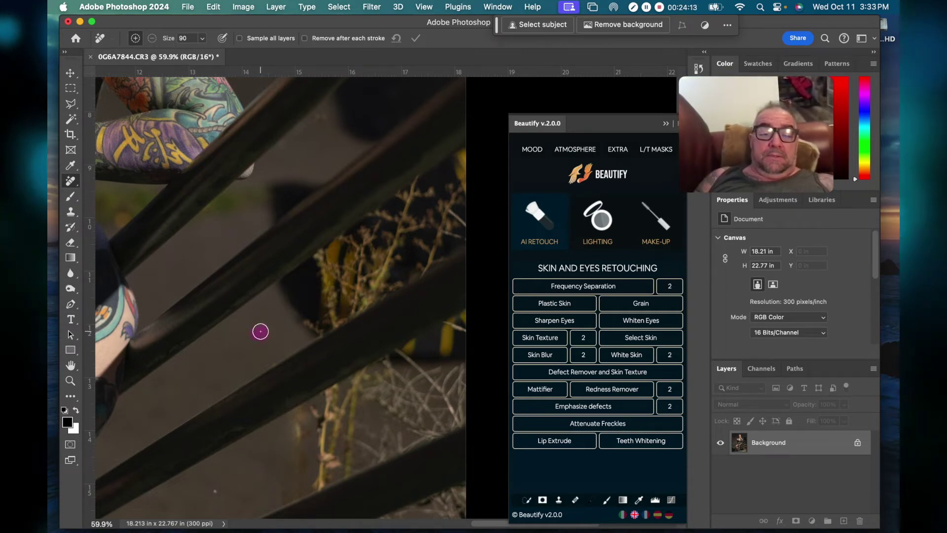
- Mark two small spots on the ground between the railing bars with the Remove tool at brush size 90
click(260, 332)
scroll(261, 334, down, 3)
click(213, 407)
scroll(215, 416, down, 4)
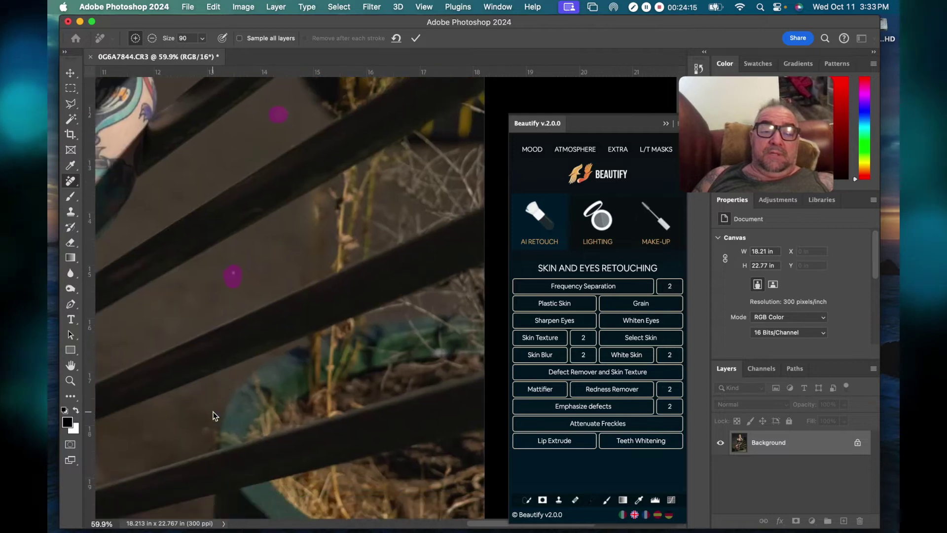
- Check the railing, boots, background and head for further distractions, and apply the removal of the marked spots
scroll(213, 416, up, 6)
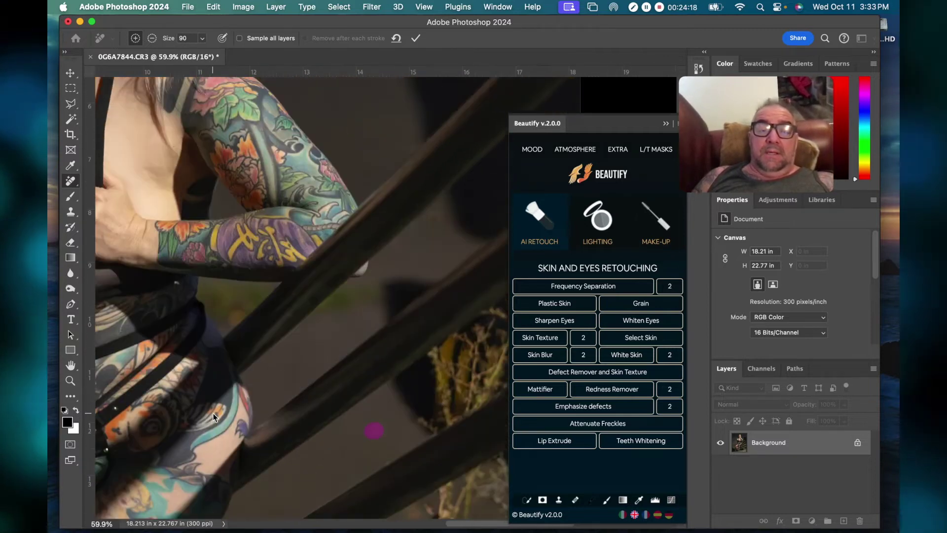
scroll(214, 416, up, 5)
scroll(277, 333, down, 5)
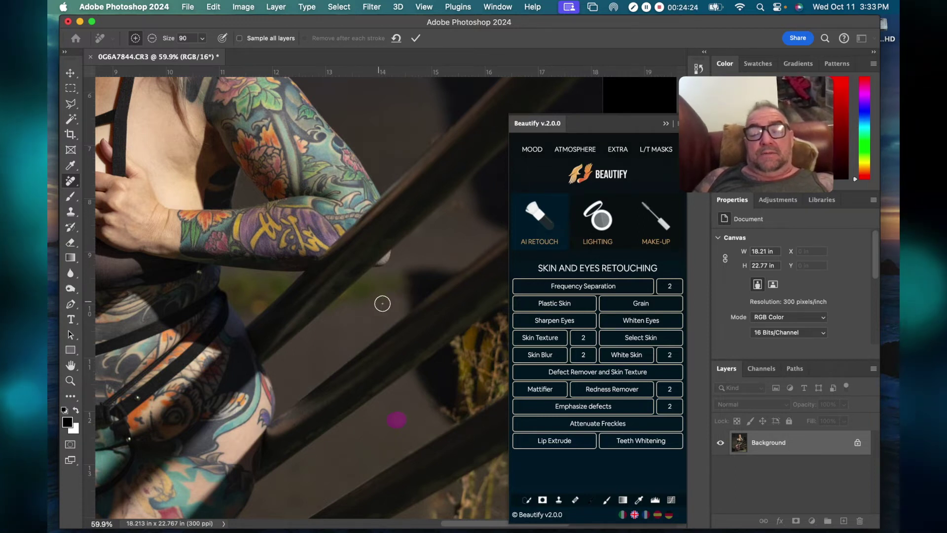
scroll(383, 302, down, 10)
scroll(382, 302, left, 5)
scroll(383, 305, down, 5)
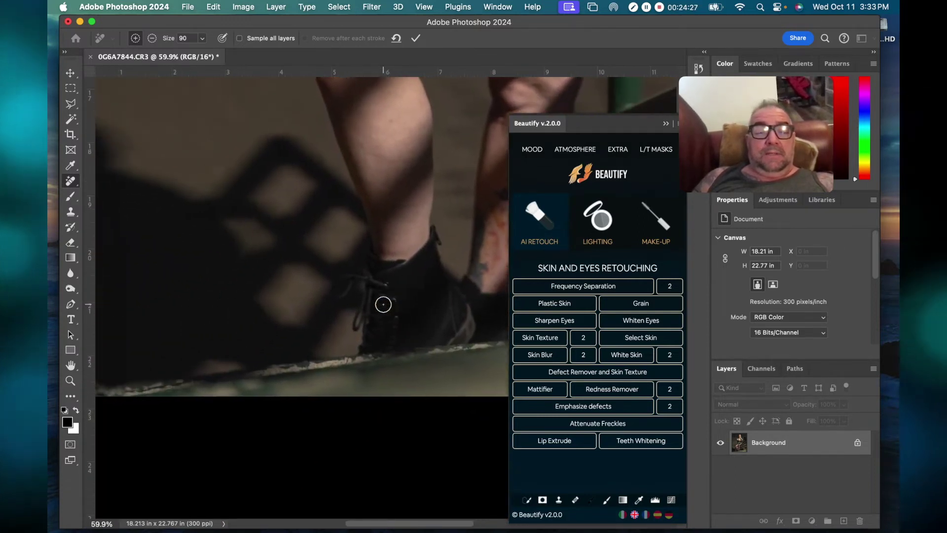
scroll(383, 304, left, 5)
scroll(383, 304, up, 8)
scroll(383, 305, up, 10)
scroll(383, 305, right, 4)
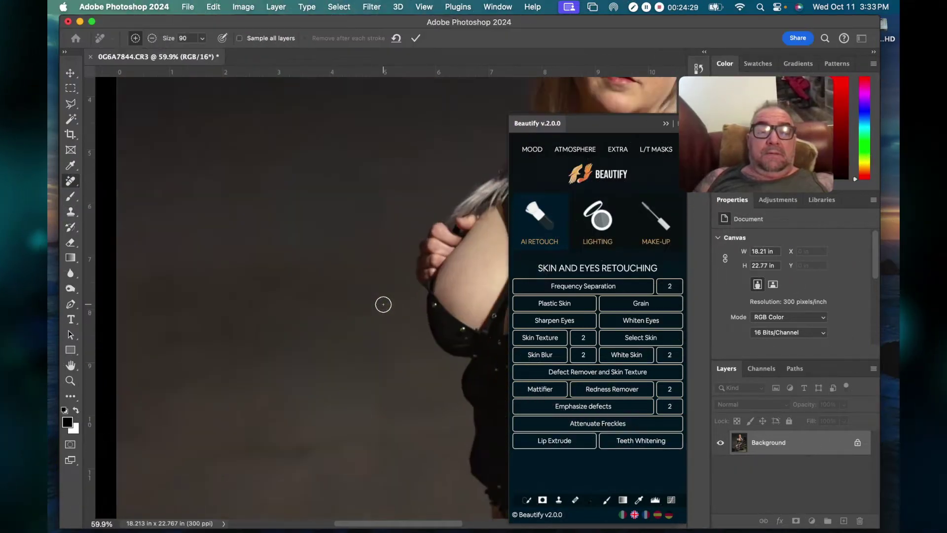
scroll(383, 305, down, 4)
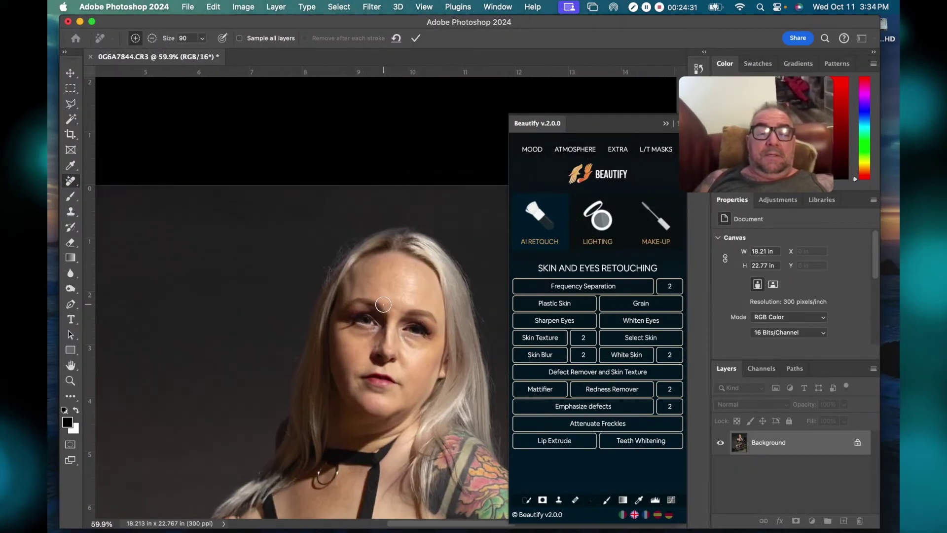
scroll(383, 304, right, 6)
scroll(383, 304, down, 6)
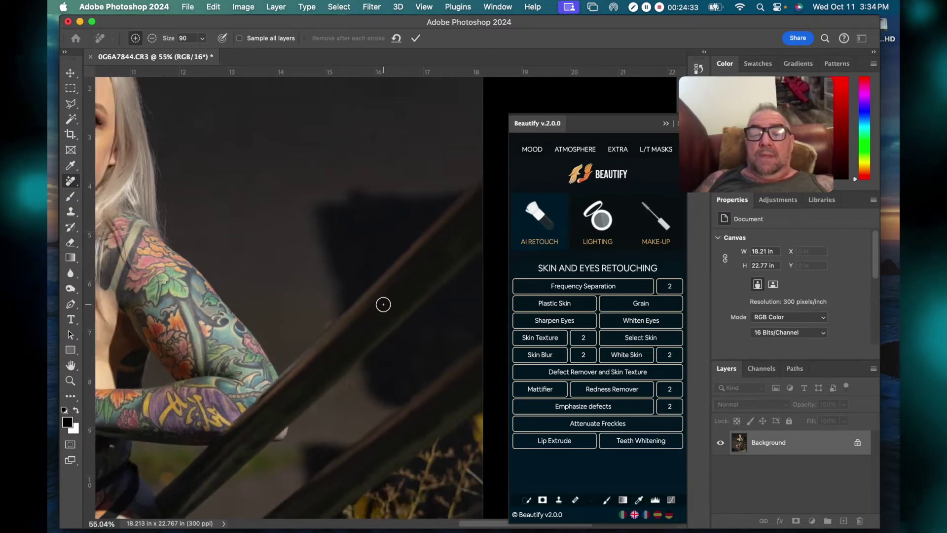
scroll(383, 305, down, 2)
scroll(383, 305, left, 3)
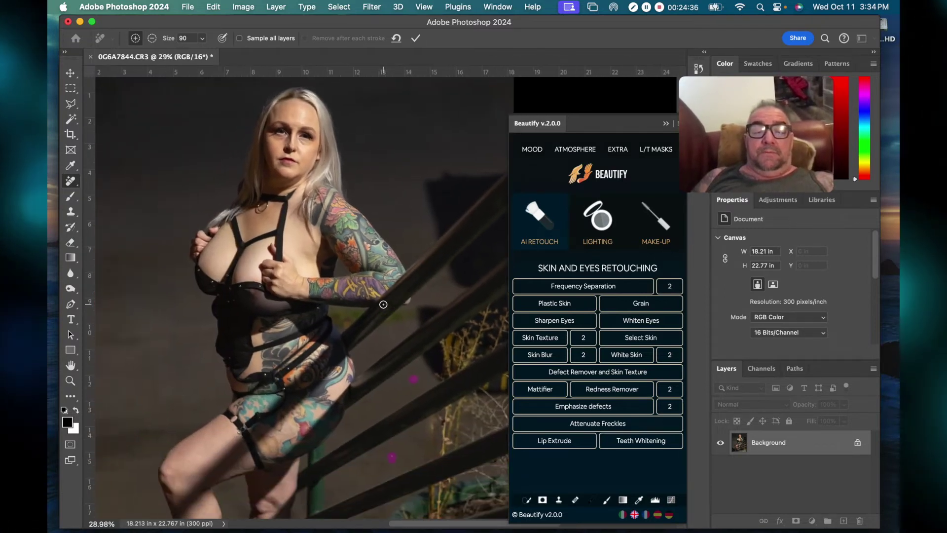
scroll(383, 304, down, 1)
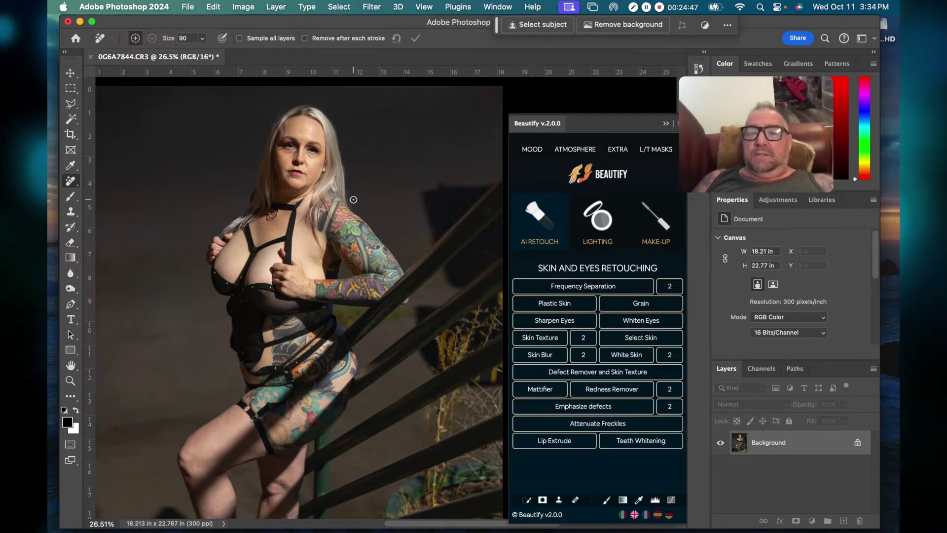
- Remove the distracting patch on the sheer black fabric just below the bust with the Remove tool
scroll(345, 226, down, 5)
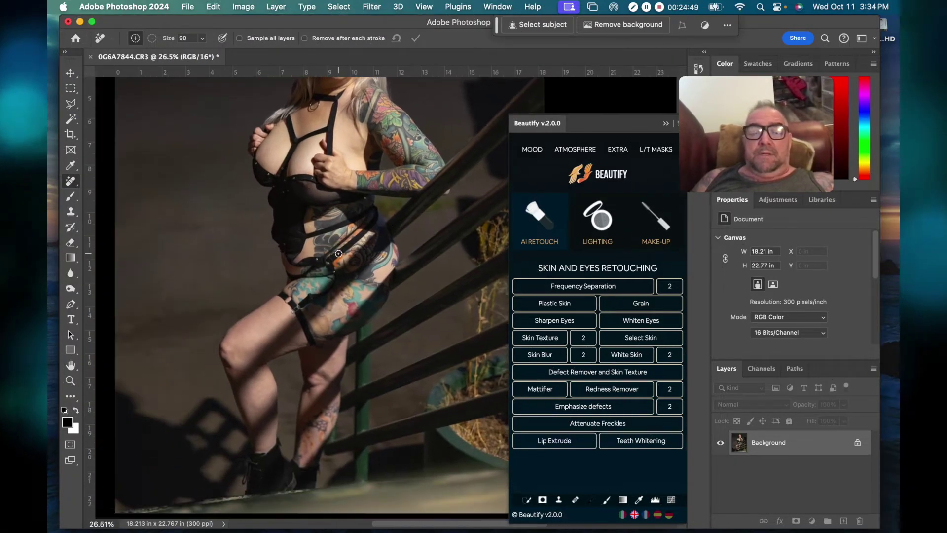
scroll(338, 254, down, 2)
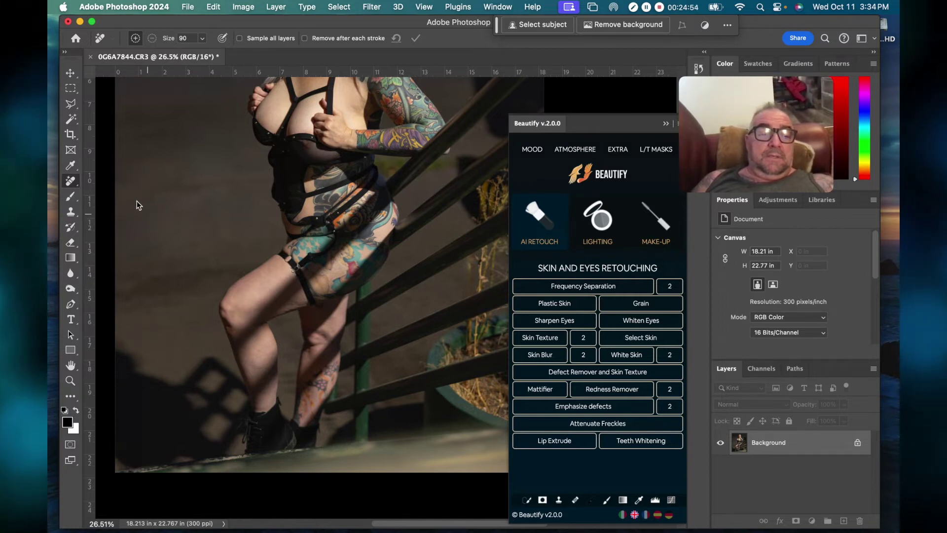
click(307, 148)
drag(311, 147, 299, 145)
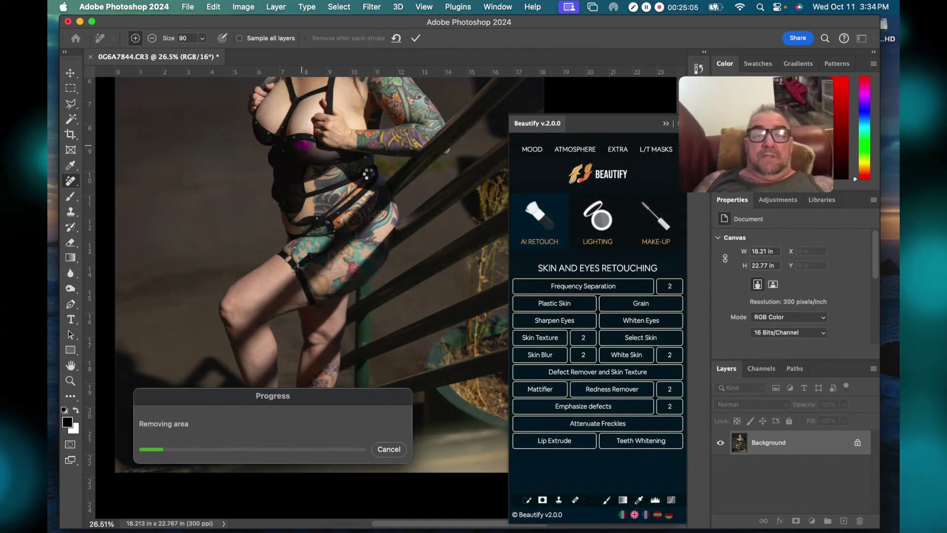
- Inspect the retouched fabric and the straps around the waist up close, and review the whole figure
scroll(294, 148, up, 5)
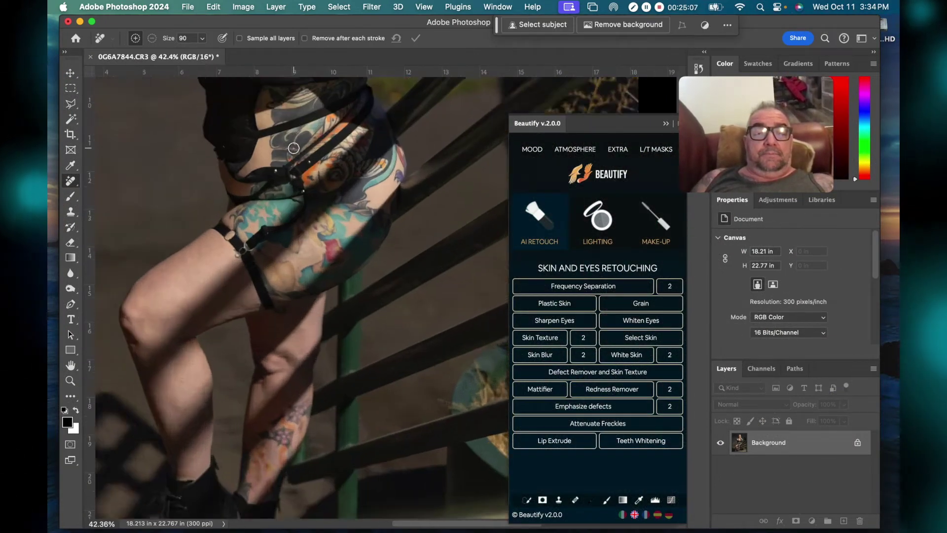
scroll(293, 148, up, 2)
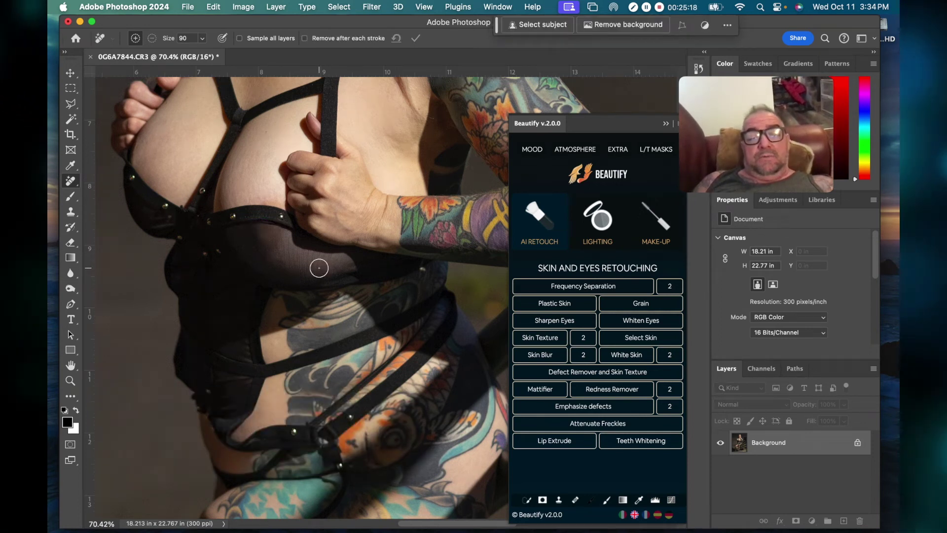
scroll(319, 268, down, 10)
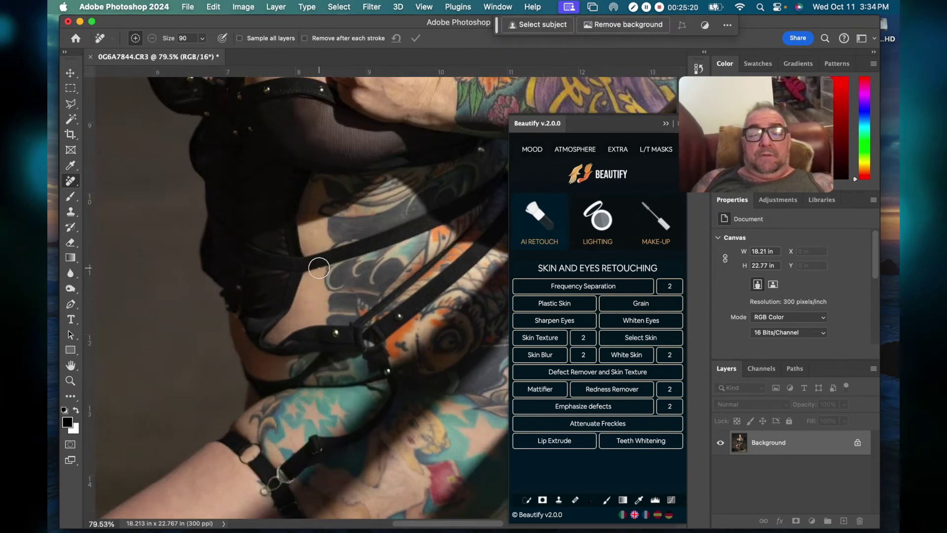
scroll(319, 268, down, 10)
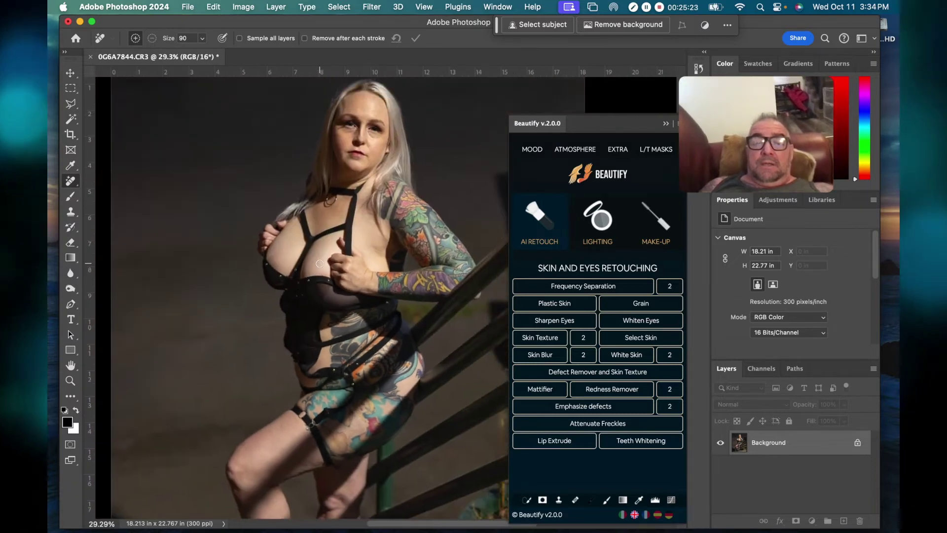
scroll(372, 302, up, 3)
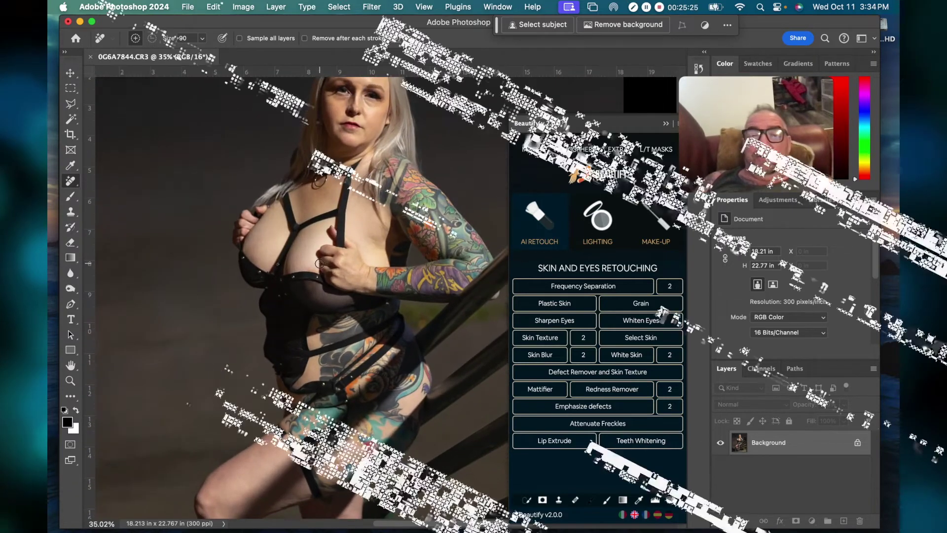
scroll(320, 263, down, 4)
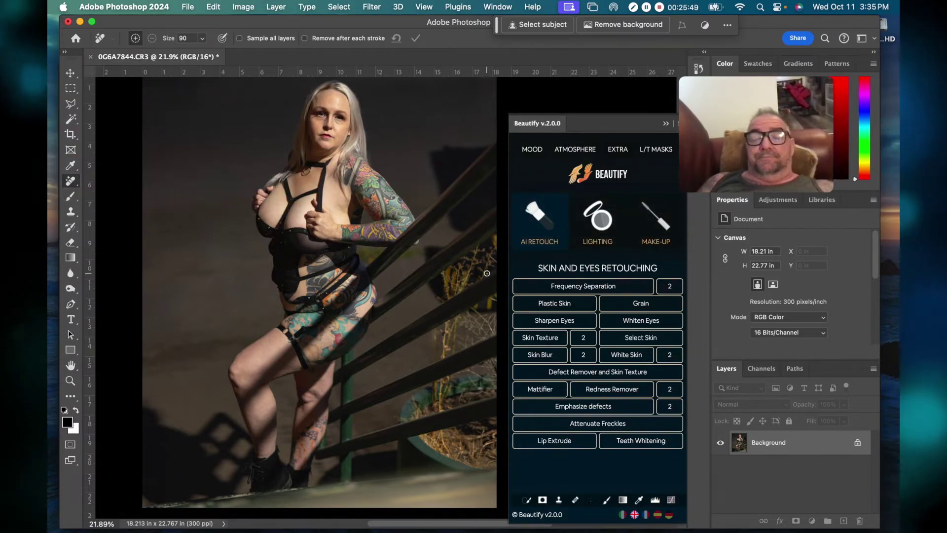
- Retouch the skin between the model's eyebrows with the Remove tool at brush size 35
scroll(314, 198, up, 3)
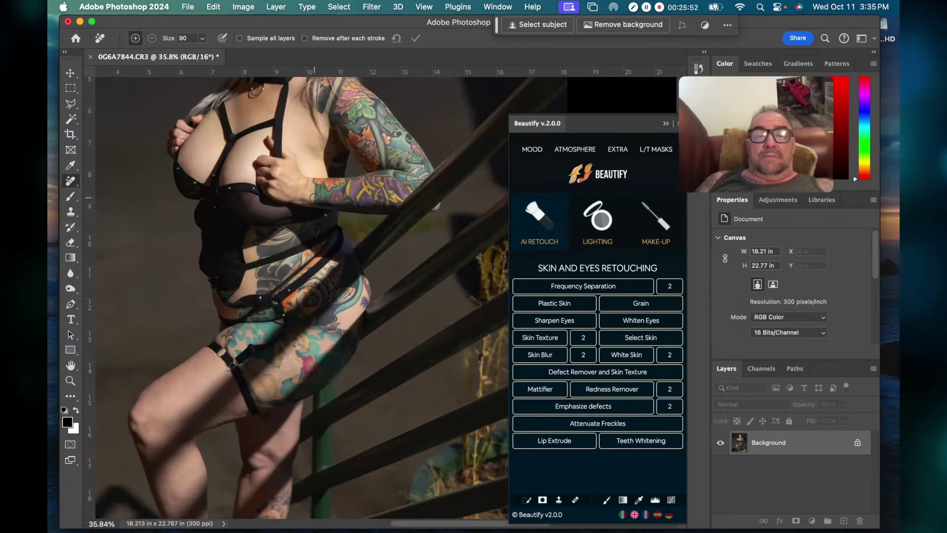
scroll(314, 198, up, 6)
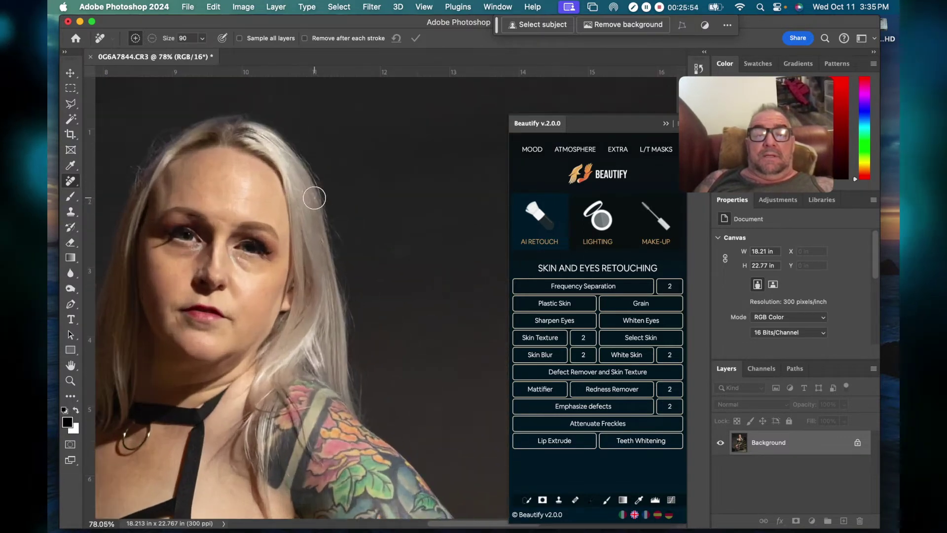
scroll(315, 197, up, 1)
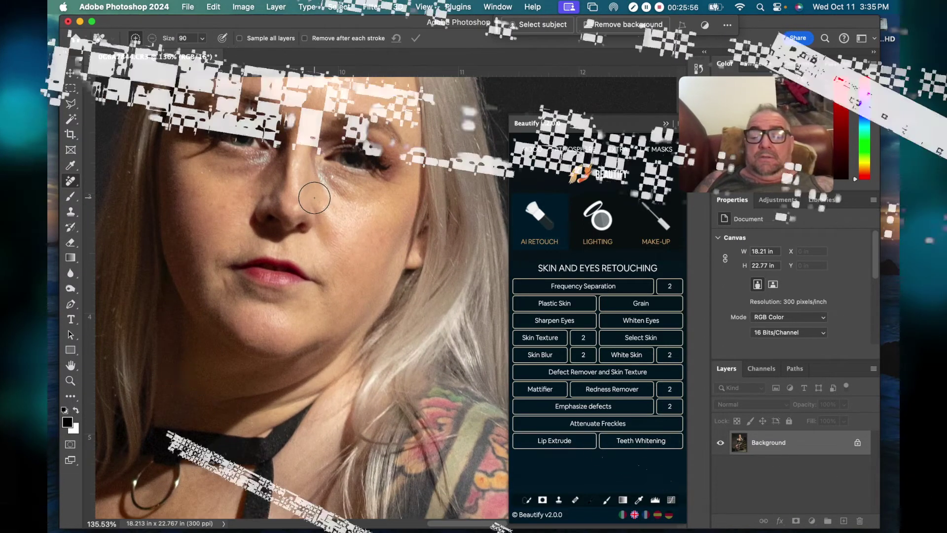
key(bracketleft)
key(bracketleft)
key(bracketleft)
key(bracketleft)
key(bracketleft)
key(bracketleft)
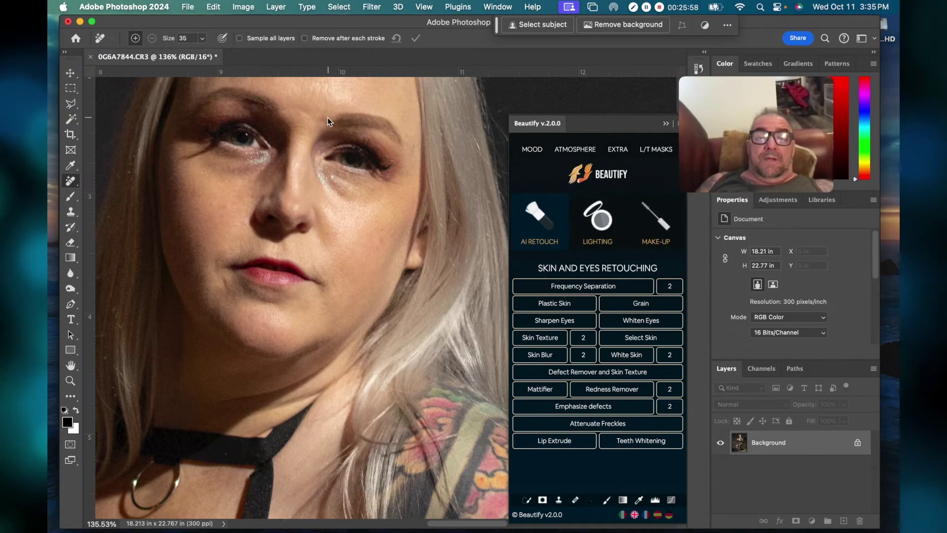
drag(328, 117, 282, 111)
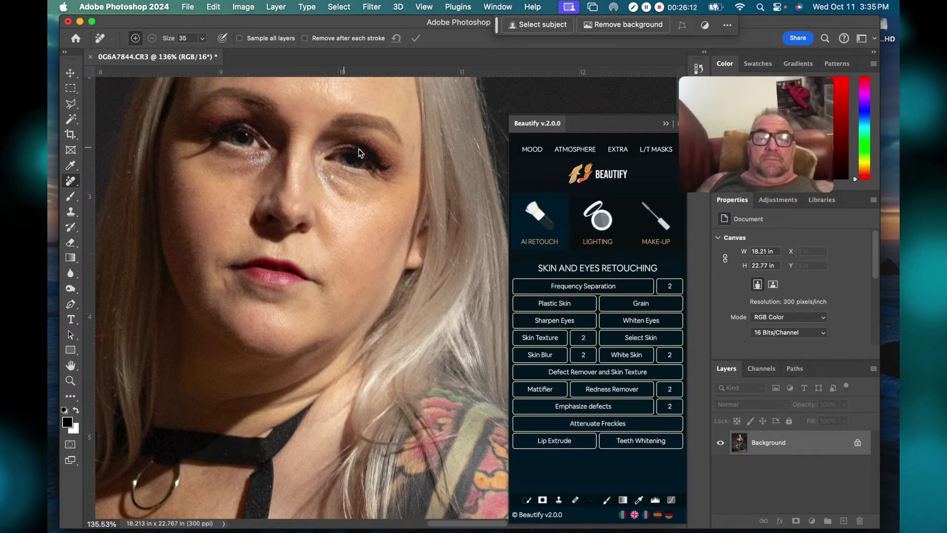
- Remove the creases under both eyes and the small spots beside the mouth and at the temple with the Remove tool
scroll(355, 153, up, 2)
scroll(372, 158, down, 2)
scroll(373, 157, right, 1)
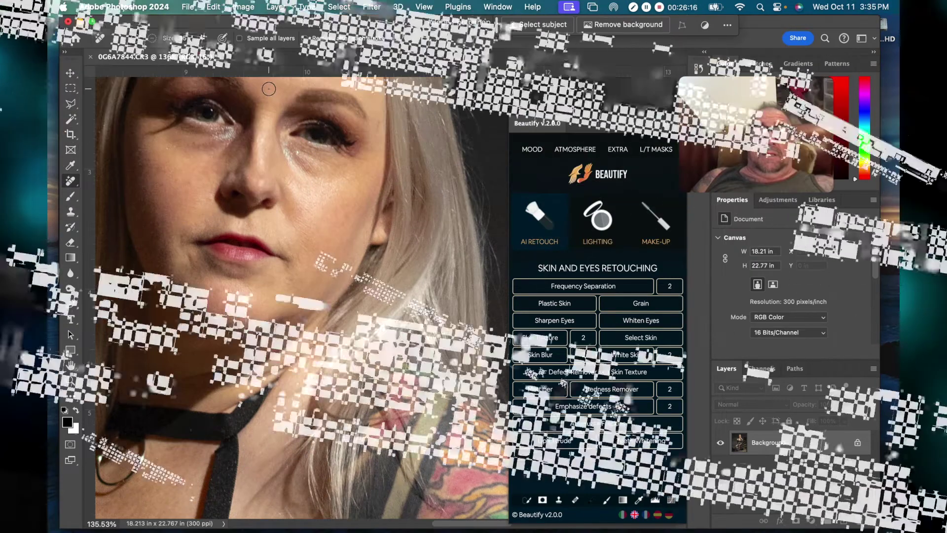
scroll(266, 91, up, 1)
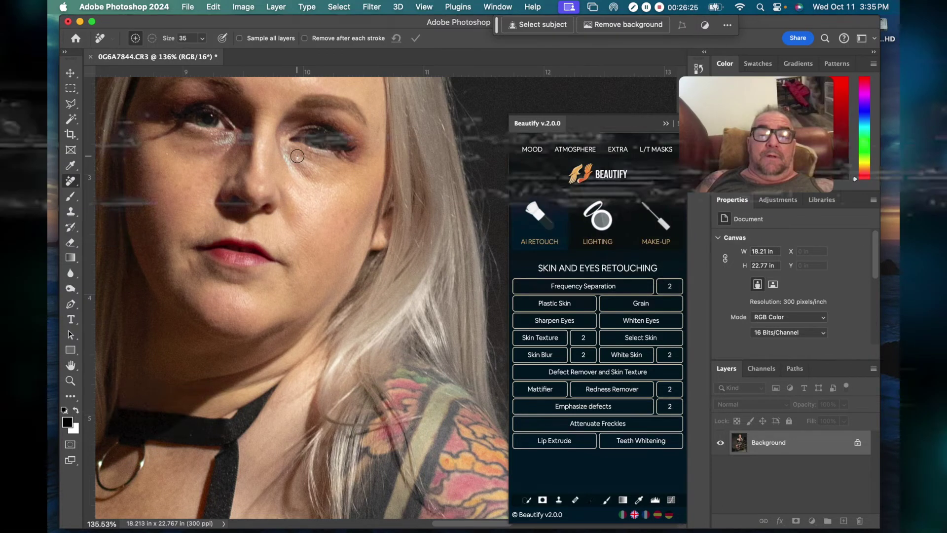
drag(298, 157, 323, 169)
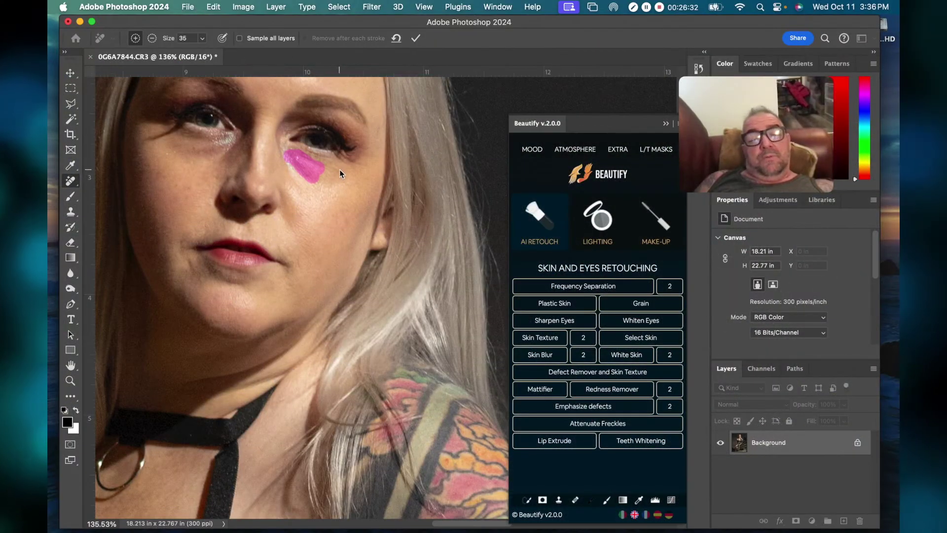
drag(332, 170, 338, 172)
drag(340, 175, 342, 171)
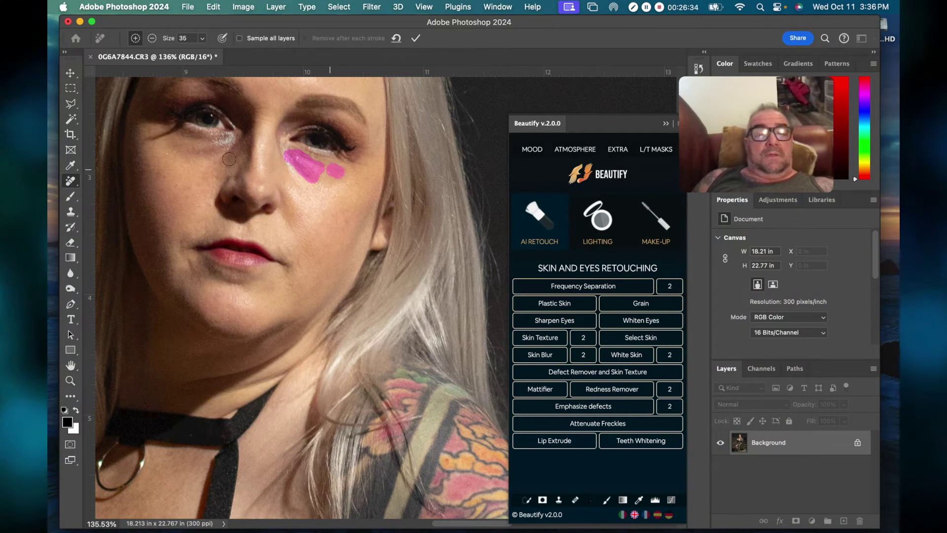
mouse_move(225, 146)
mouse_down()
mouse_move(173, 145)
mouse_move(226, 151)
mouse_up()
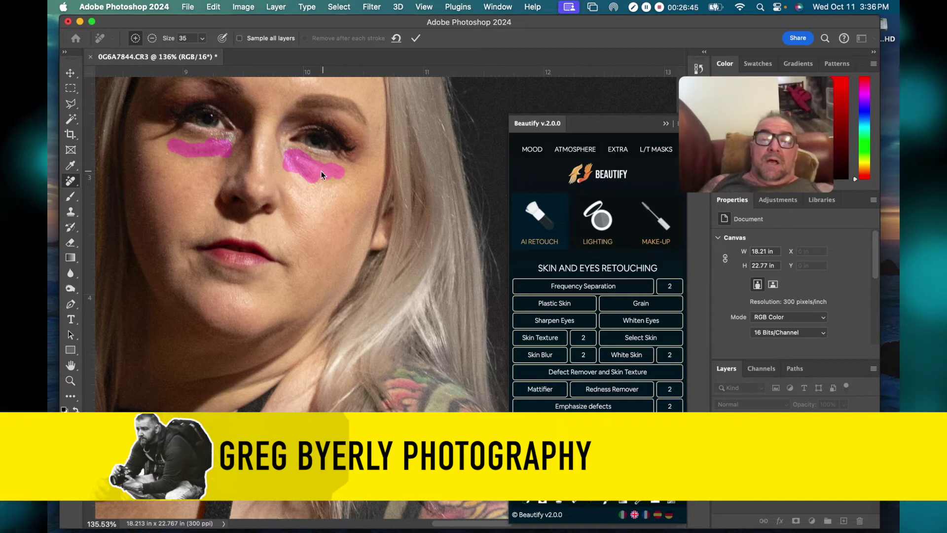
drag(189, 257, 190, 267)
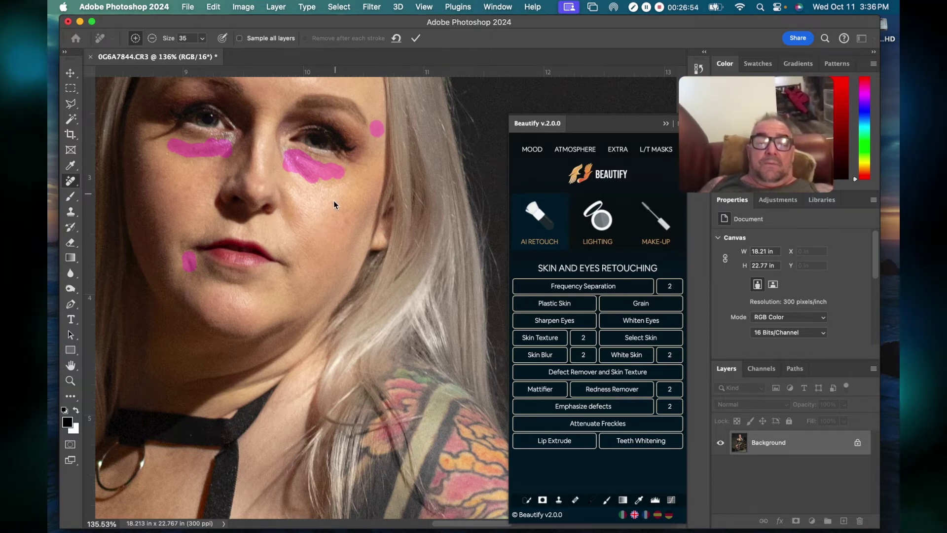
- Remove the skin creases on the neck between the chin and the choker with the Remove tool
scroll(332, 211, up, 3)
scroll(332, 211, up, 2)
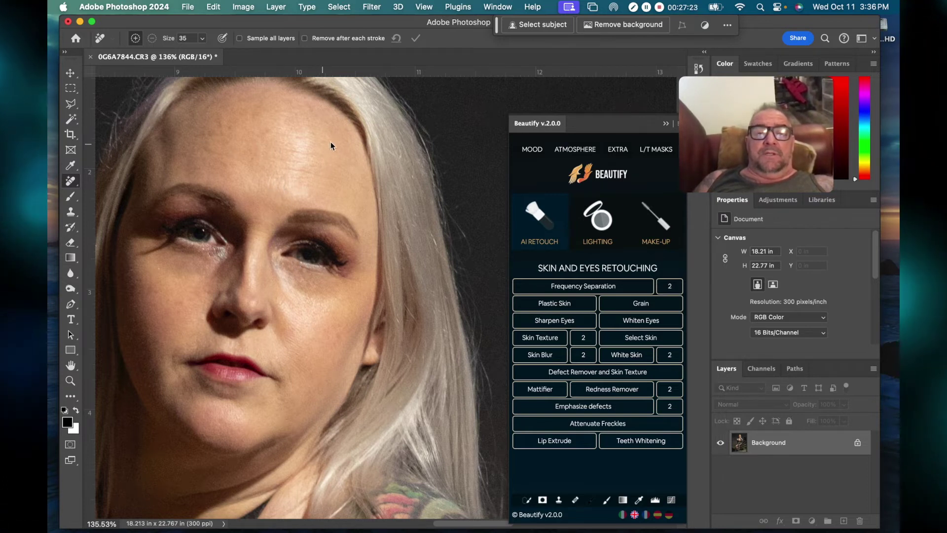
scroll(357, 295, down, 5)
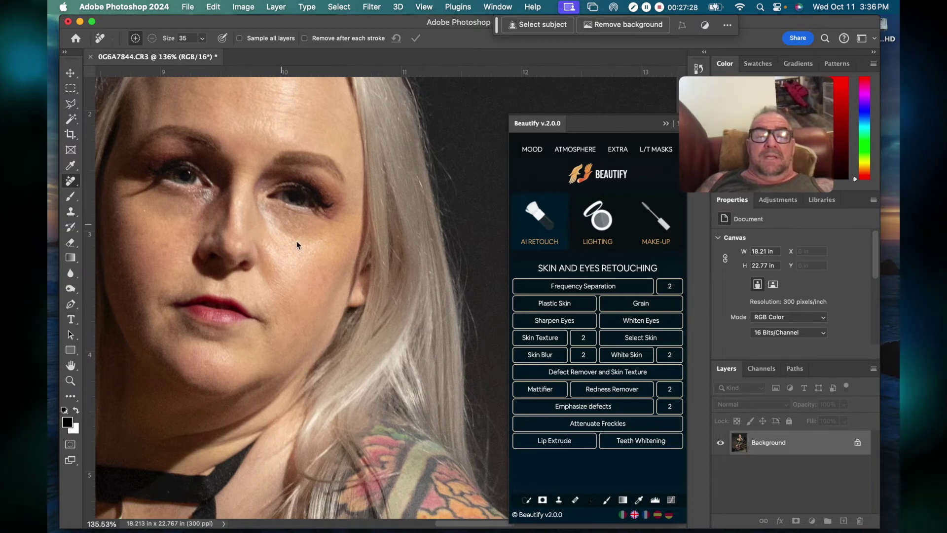
scroll(305, 256, down, 12)
scroll(306, 257, left, 5)
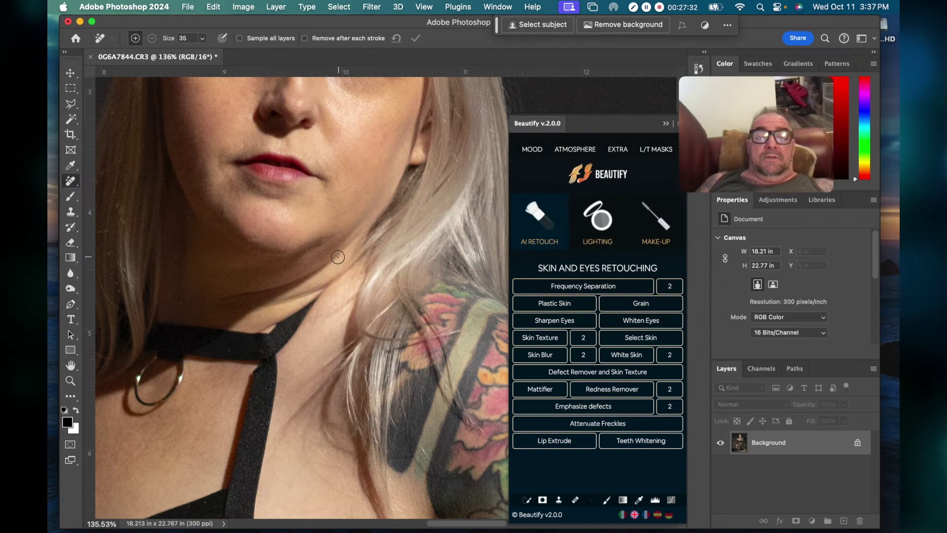
drag(304, 277, 286, 285)
drag(215, 293, 204, 295)
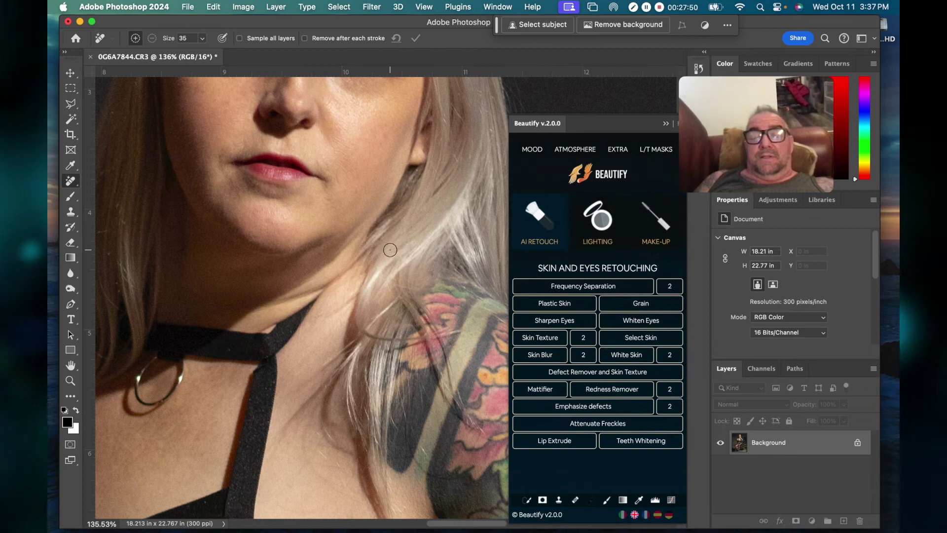
- Mark the blemishes on both cheeks and below the mouth with the Remove tool and apply their removal
click(384, 134)
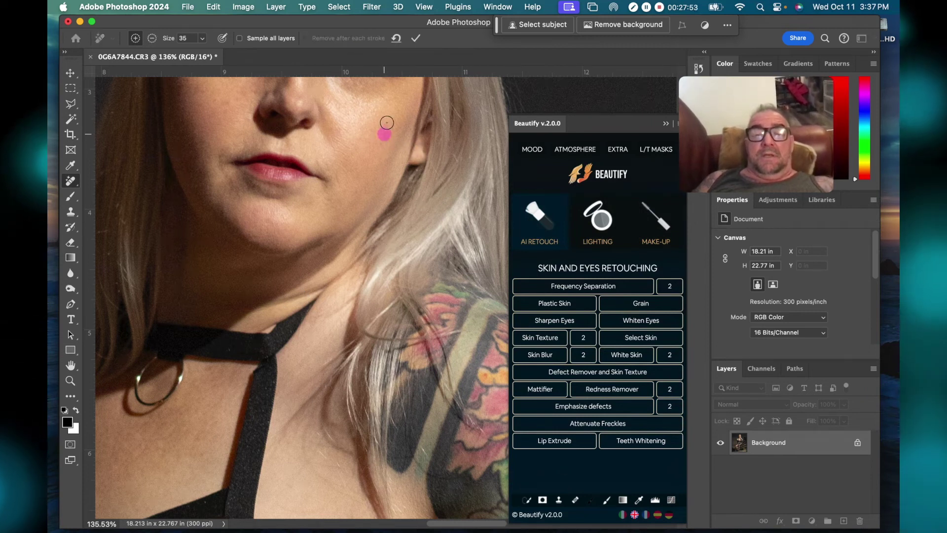
click(394, 121)
scroll(396, 121, up, 2)
scroll(395, 121, left, 1)
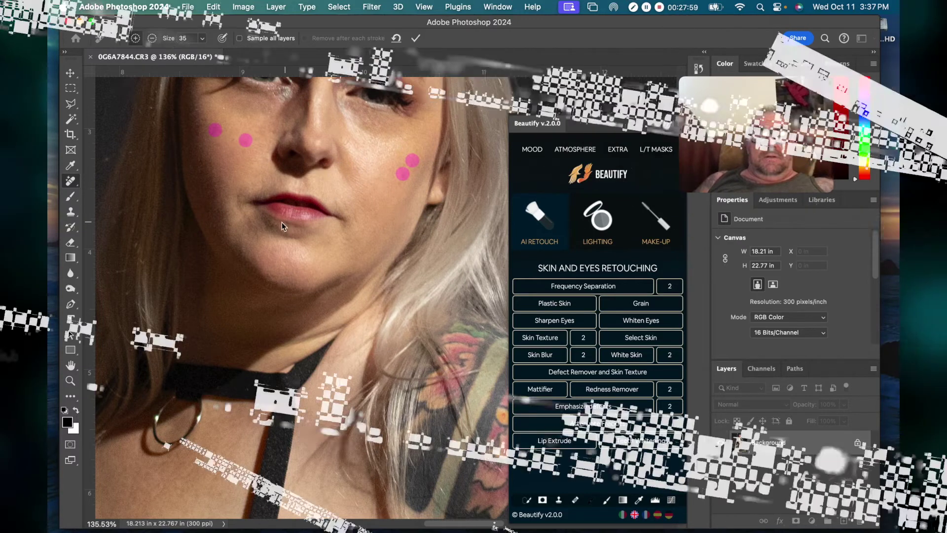
click(257, 235)
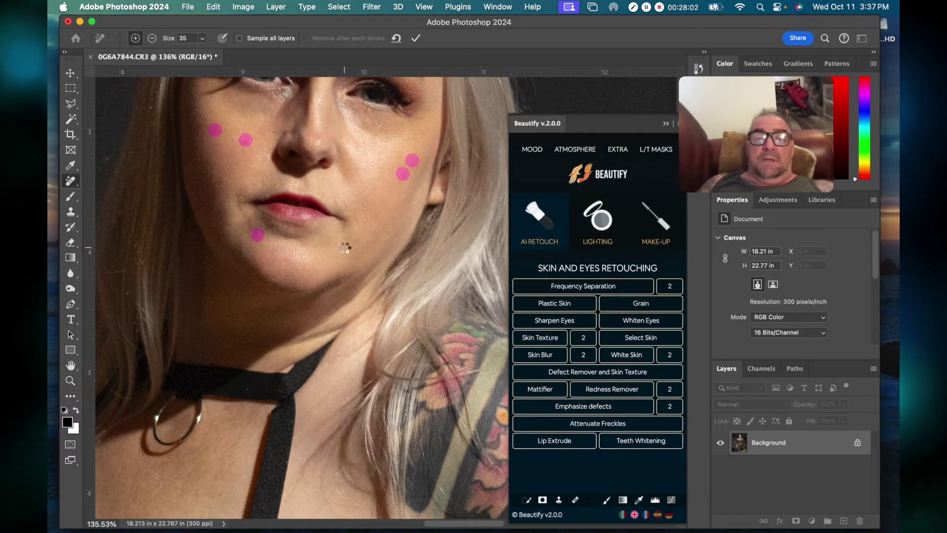
key(Return)
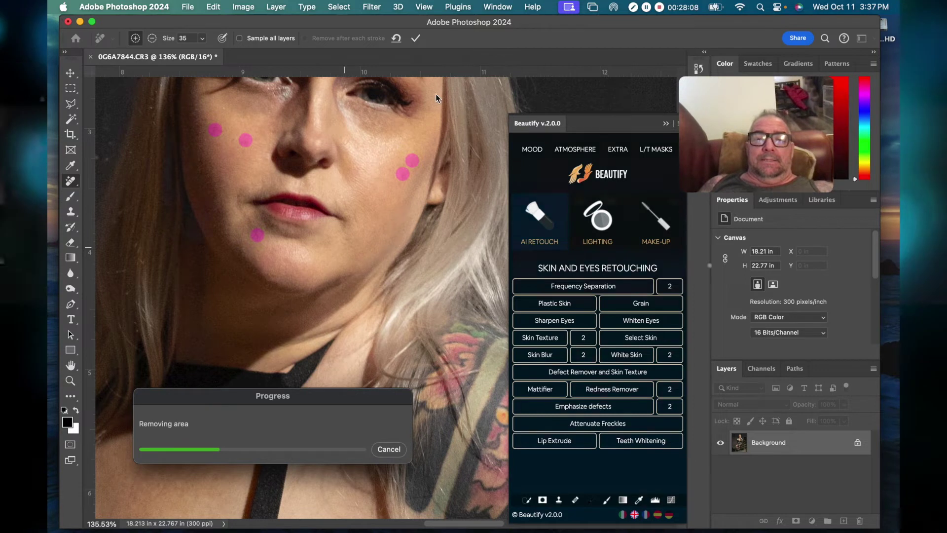
- Remove the blemish on the upper forehead with the Remove tool and review the figure from head to legs
scroll(439, 142, up, 5)
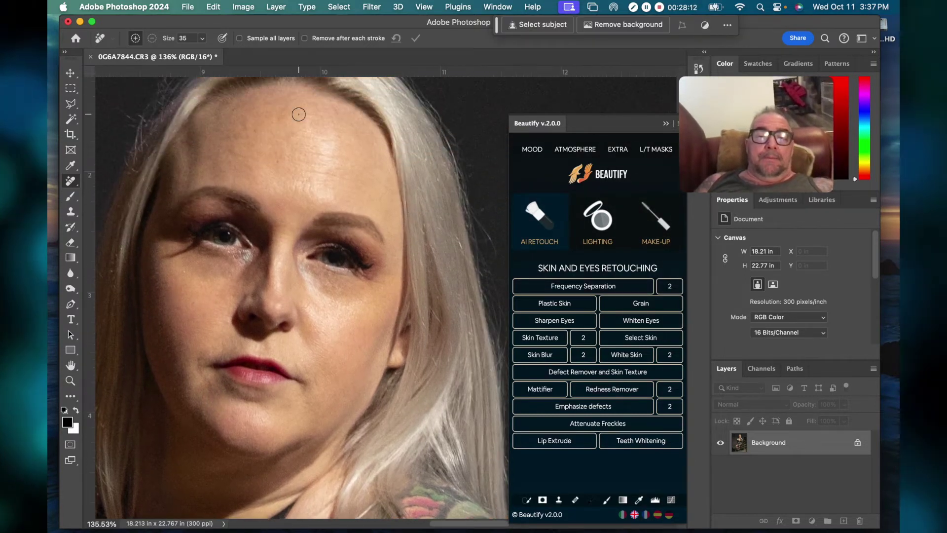
click(247, 123)
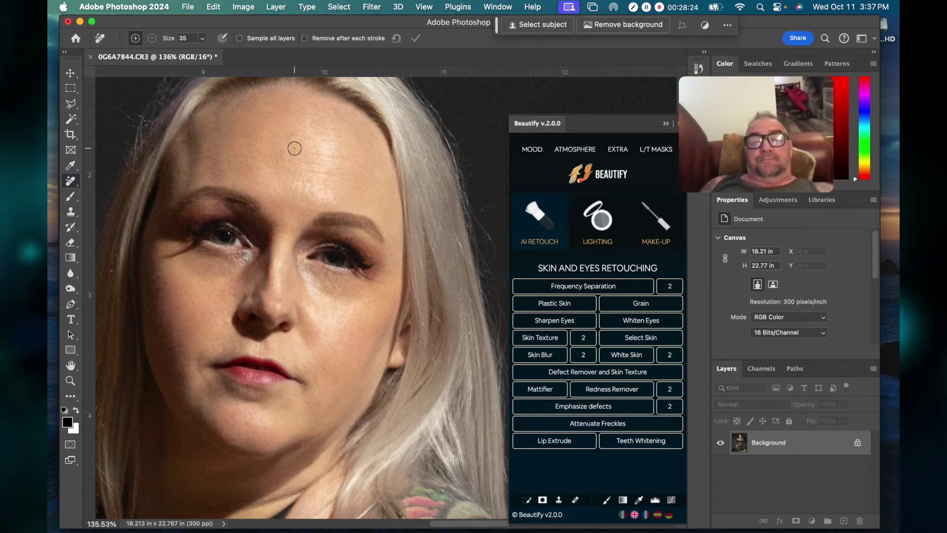
scroll(323, 170, down, 10)
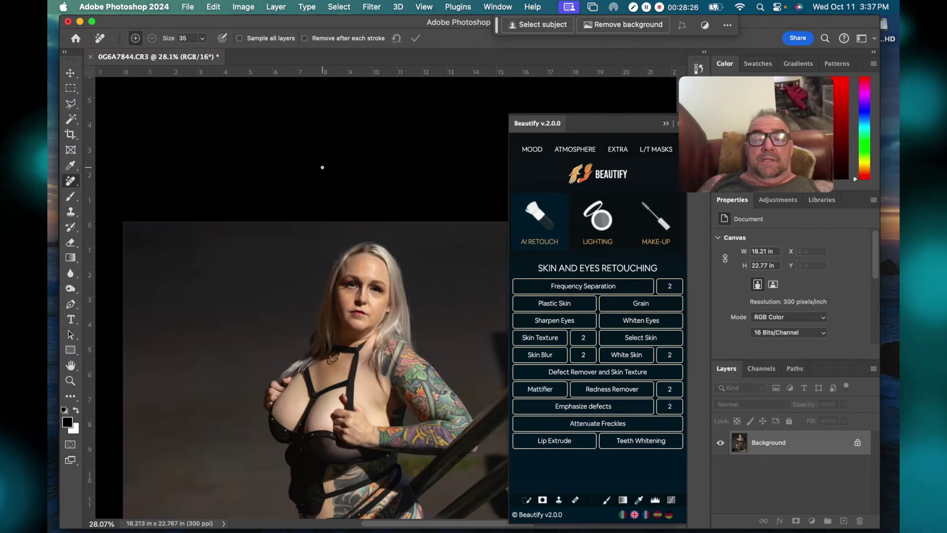
scroll(323, 168, up, 3)
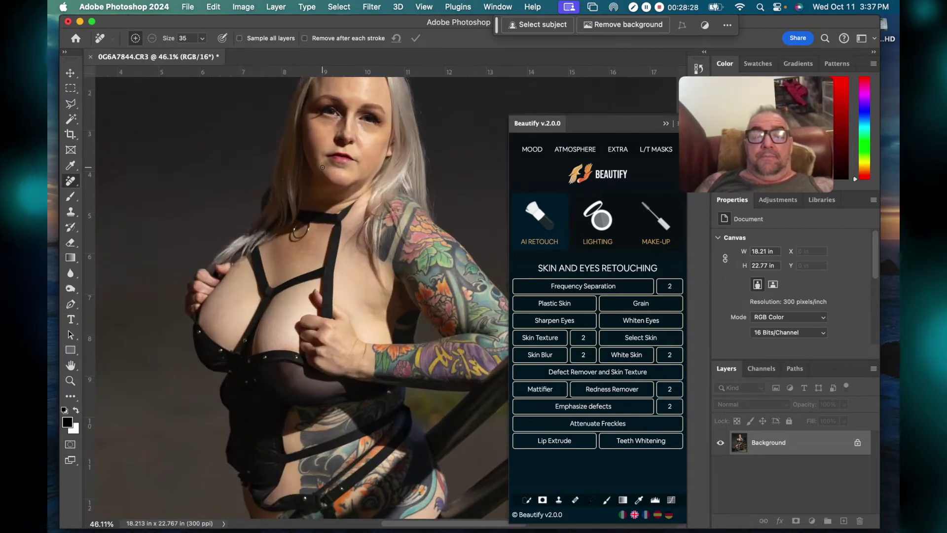
scroll(453, 232, down, 10)
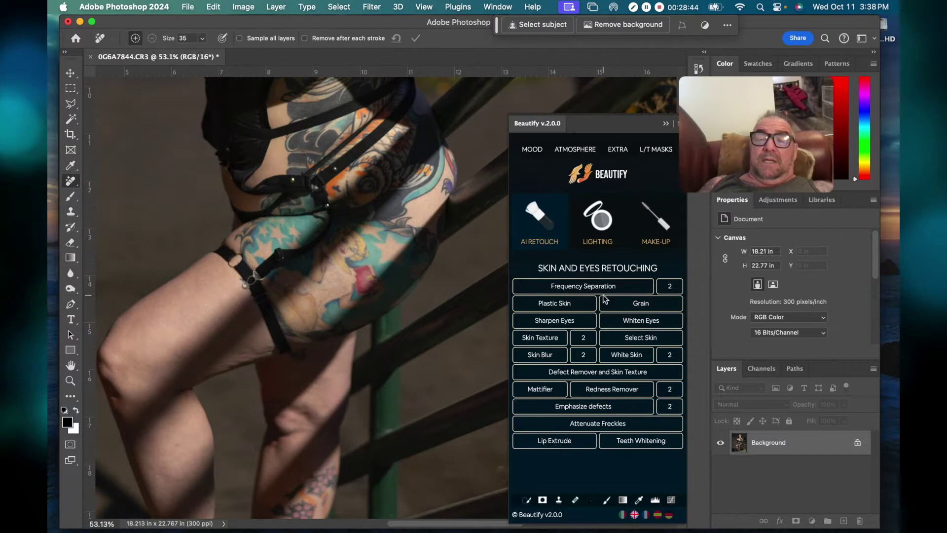
scroll(401, 179, up, 10)
scroll(401, 178, up, 8)
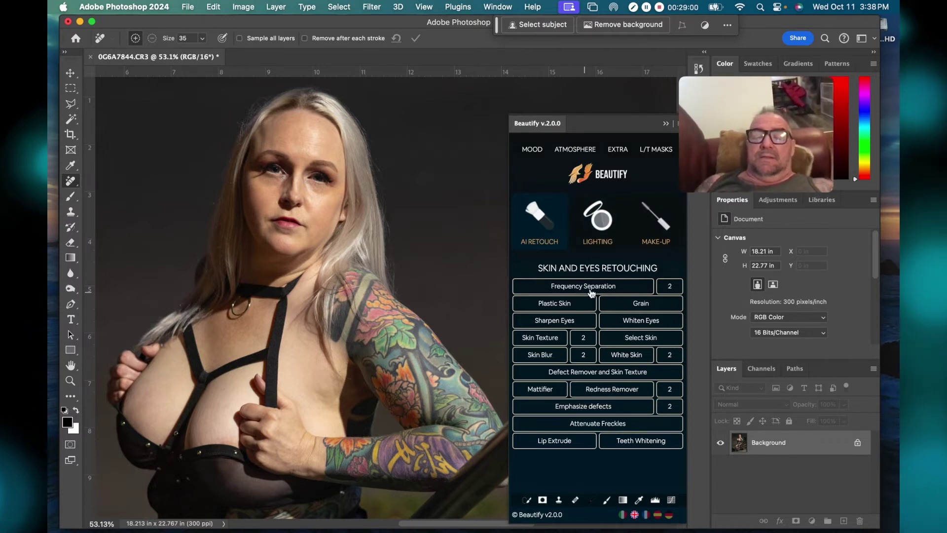
- Add the Beautify Plastic Skin effect and paint its mask in white over the face and neck skin
click(548, 304)
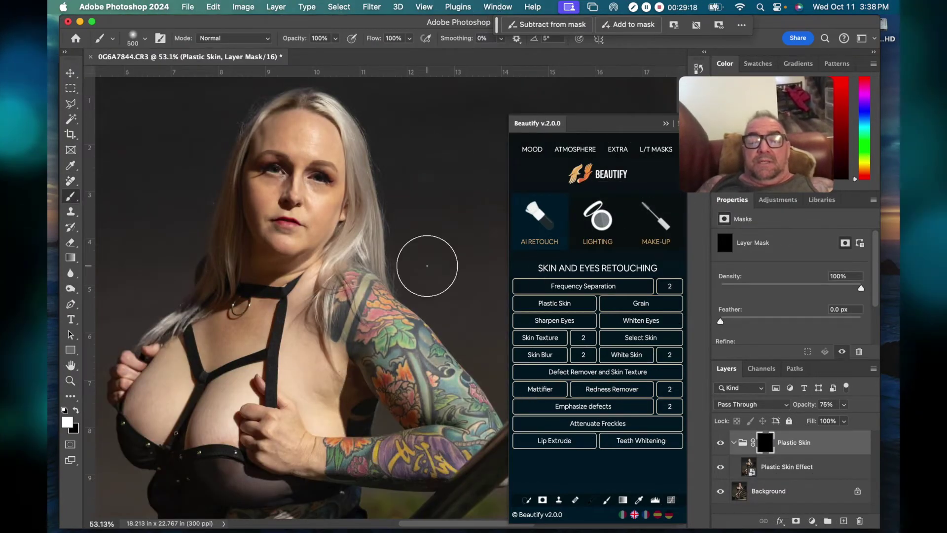
scroll(427, 266, up, 5)
scroll(428, 266, up, 5)
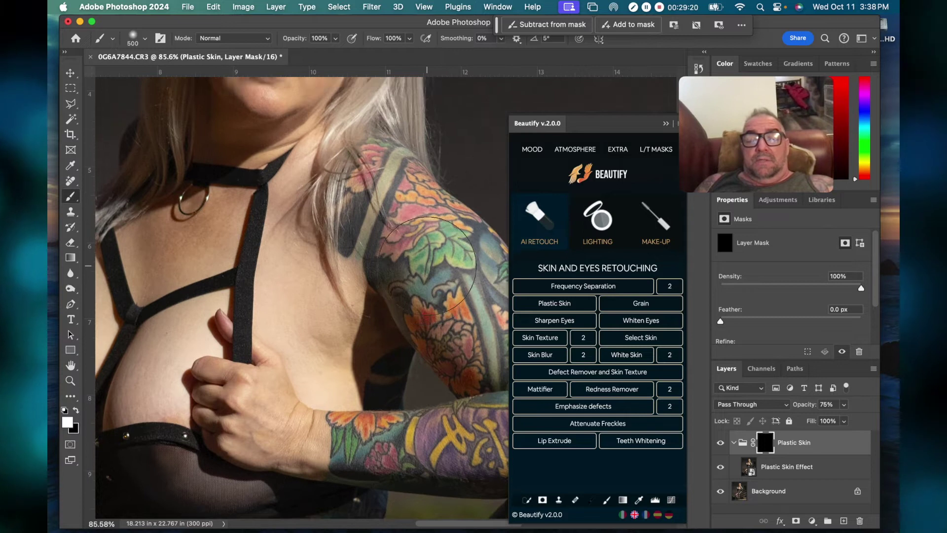
scroll(402, 275, down, 4)
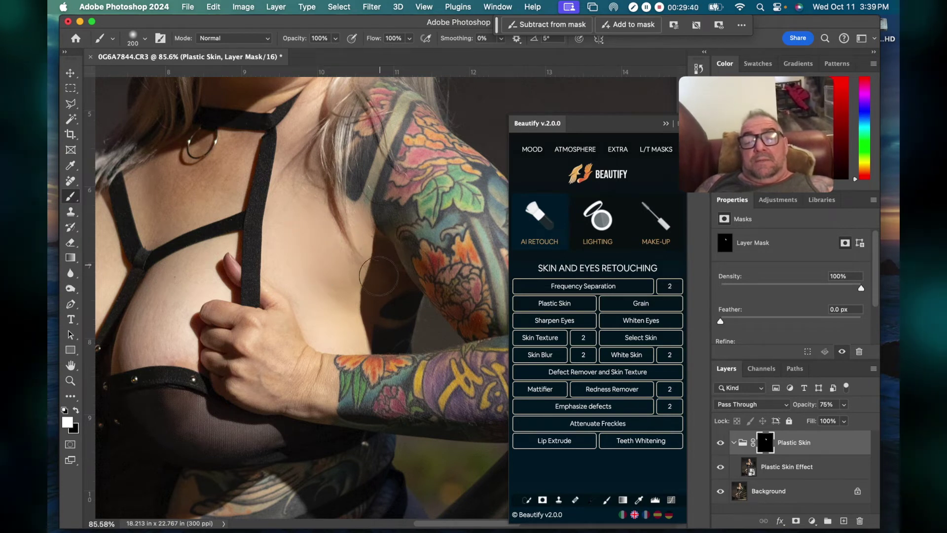
- Paint the Plastic Skin mask over the chest, bust and hands with the white brush at size 200
scroll(381, 299, down, 3)
scroll(382, 299, left, 2)
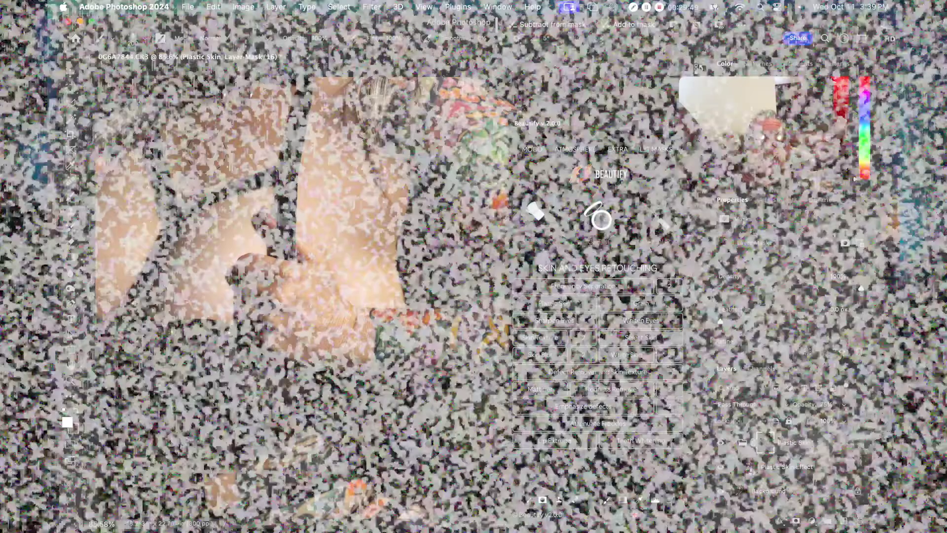
scroll(217, 162, left, 2)
scroll(217, 163, left, 3)
scroll(217, 163, down, 1)
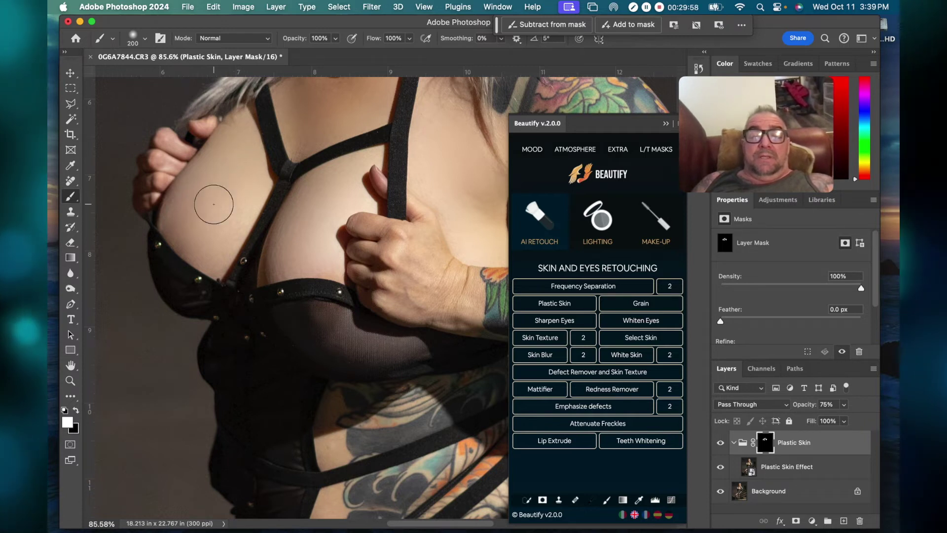
scroll(211, 200, down, 3)
scroll(211, 200, right, 2)
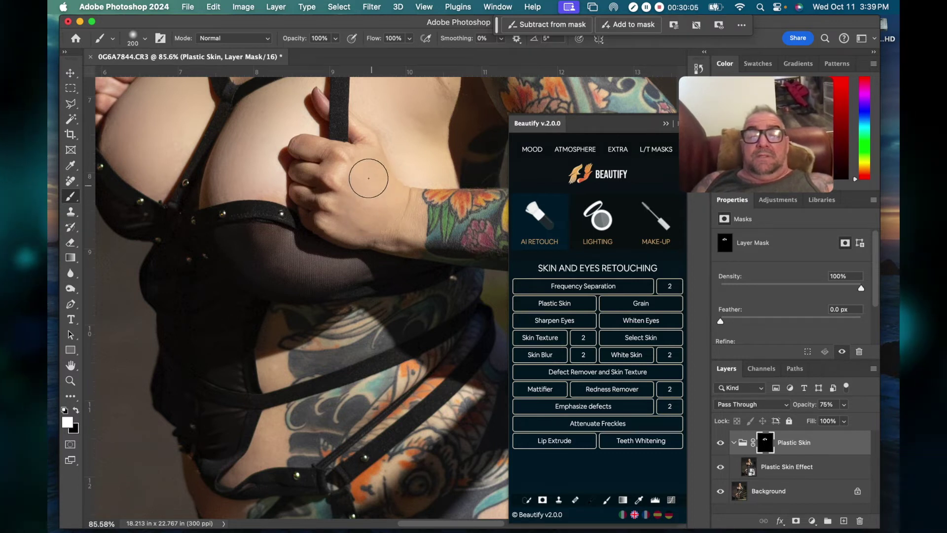
- Paint the Plastic Skin mask over the bare skin at the waist and along the raised thigh and knee
scroll(410, 216, down, 3)
scroll(411, 215, left, 1)
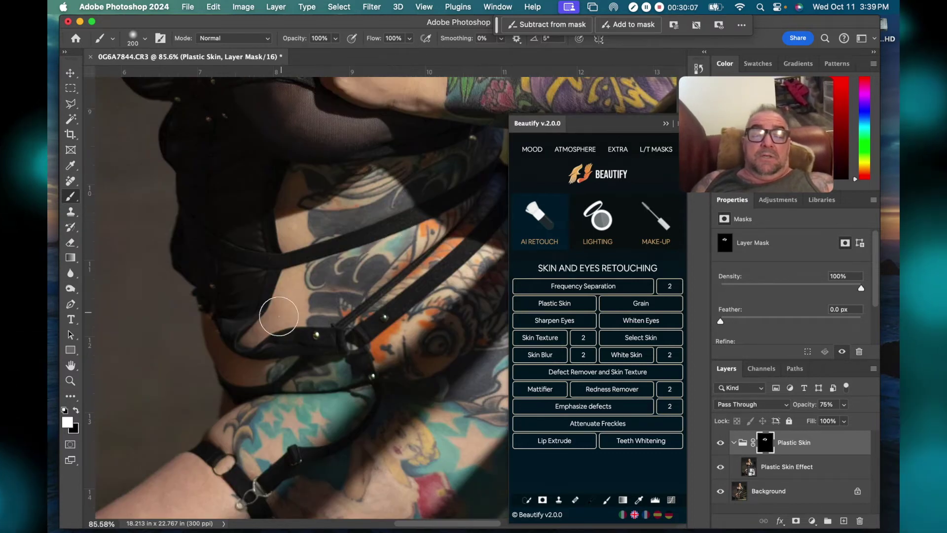
scroll(291, 200, down, 6)
scroll(291, 200, left, 3)
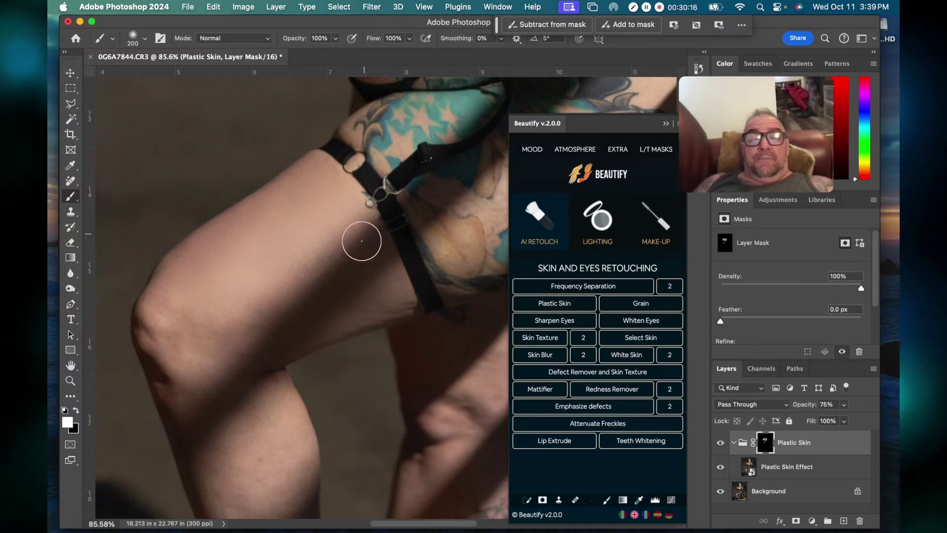
- Extend the Plastic Skin mask over the front calf and the standing leg down to the boots
scroll(193, 359, down, 5)
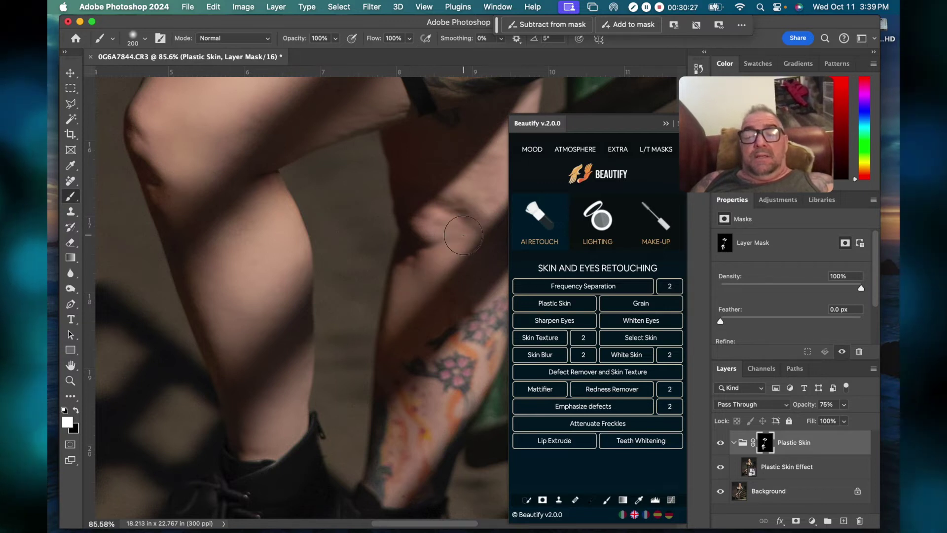
scroll(444, 246, up, 2)
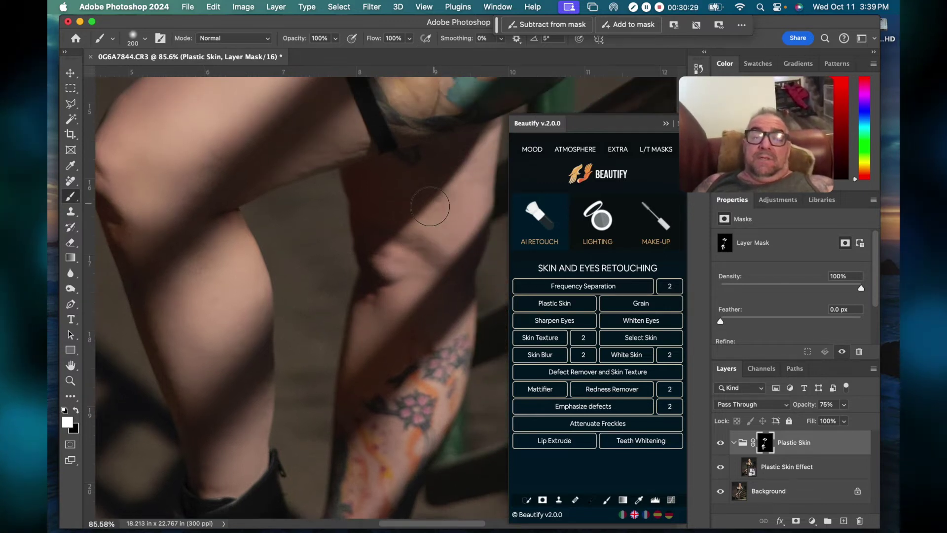
scroll(410, 195, right, 3)
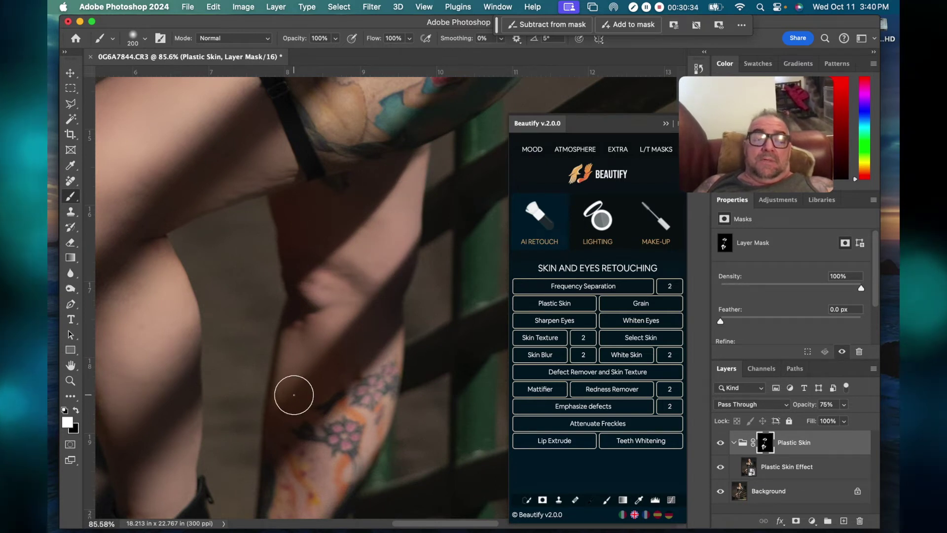
scroll(326, 370, down, 5)
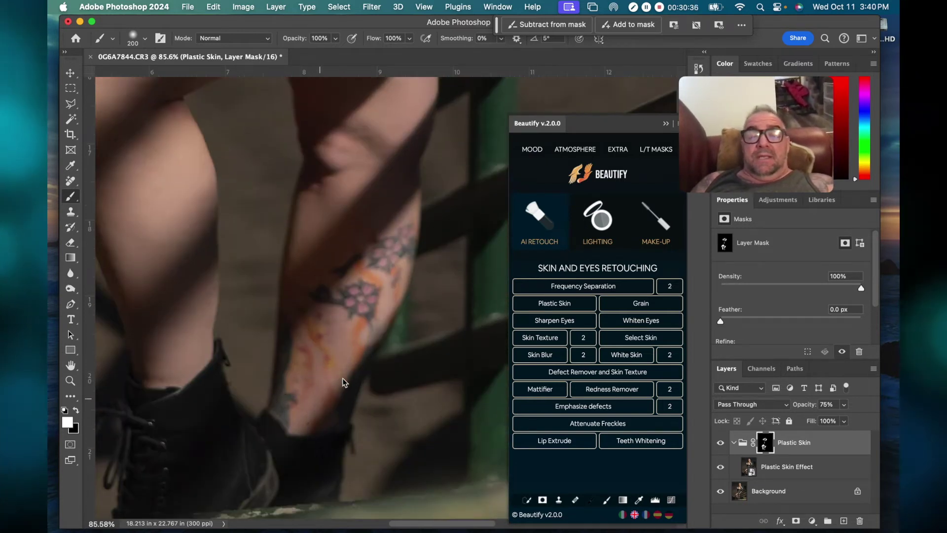
- Refine the Plastic Skin mask over the face with the white brush reduced to size 80
scroll(351, 358, up, 15)
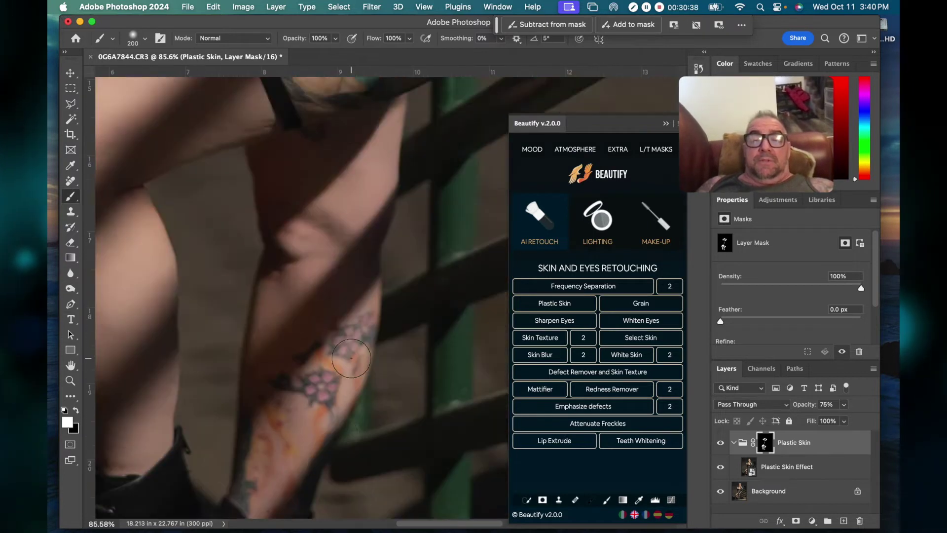
scroll(351, 359, right, 2)
scroll(351, 358, up, 1)
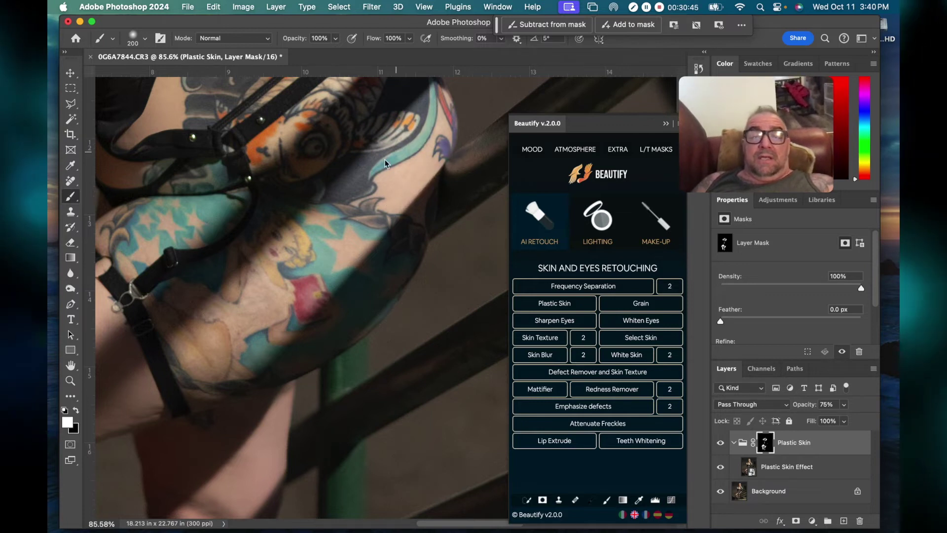
scroll(406, 159, down, 10)
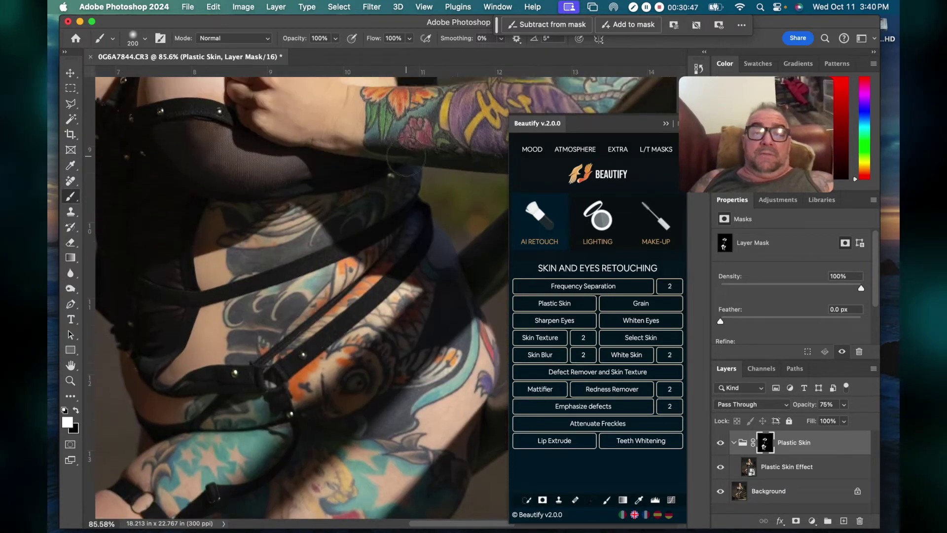
scroll(406, 156, right, 5)
scroll(406, 156, up, 2)
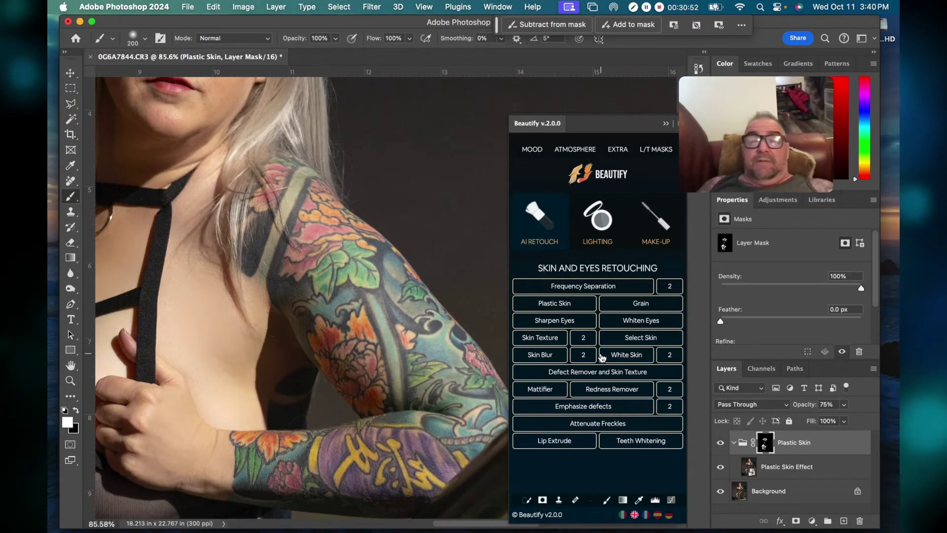
scroll(280, 226, up, 3)
scroll(280, 226, left, 3)
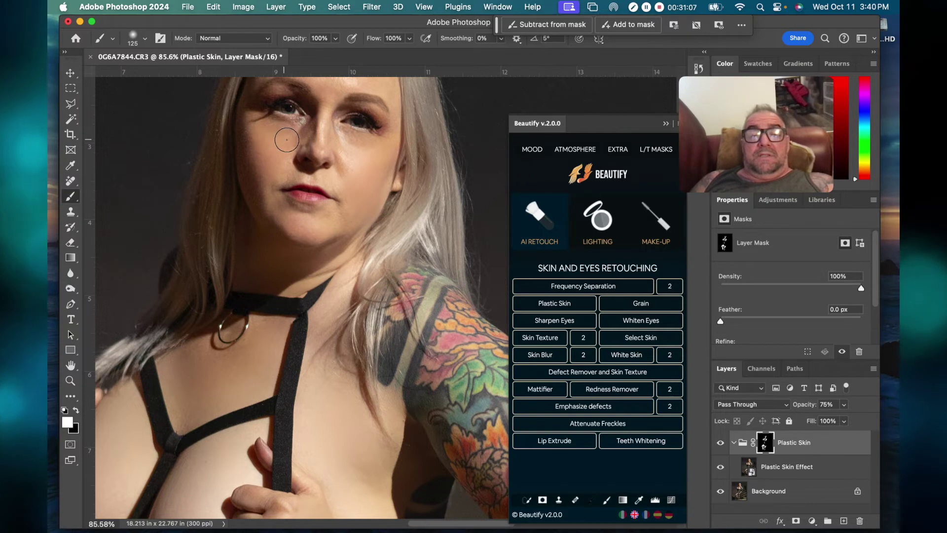
scroll(363, 163, up, 4)
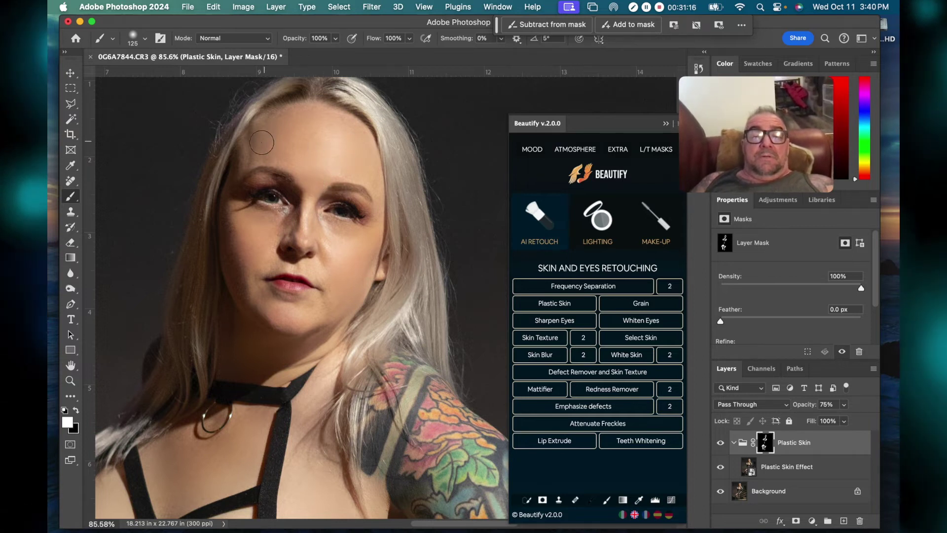
key(bracketleft)
key(bracketleft)
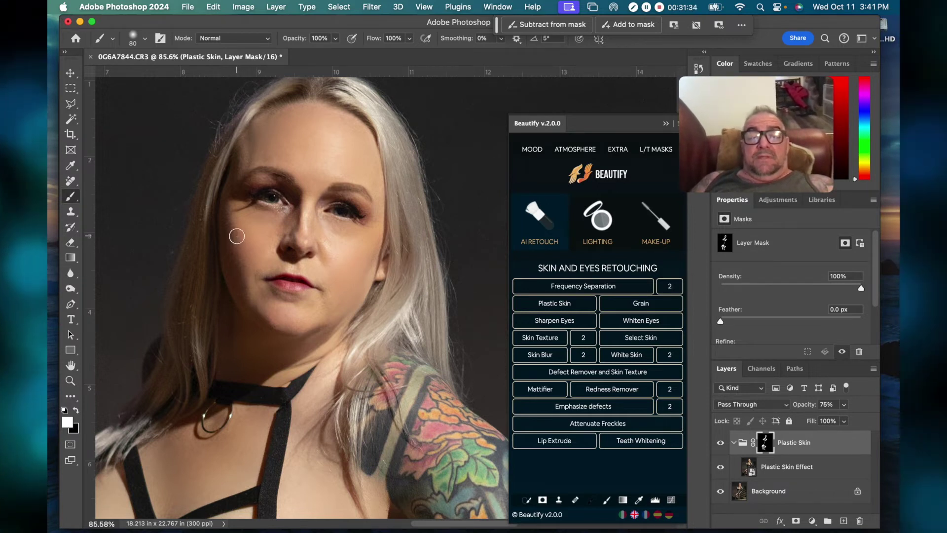
- Examine the chest, hands, waist and tattooed forearm to check the coverage of the Plastic Skin effect
scroll(255, 259, down, 5)
scroll(255, 259, left, 4)
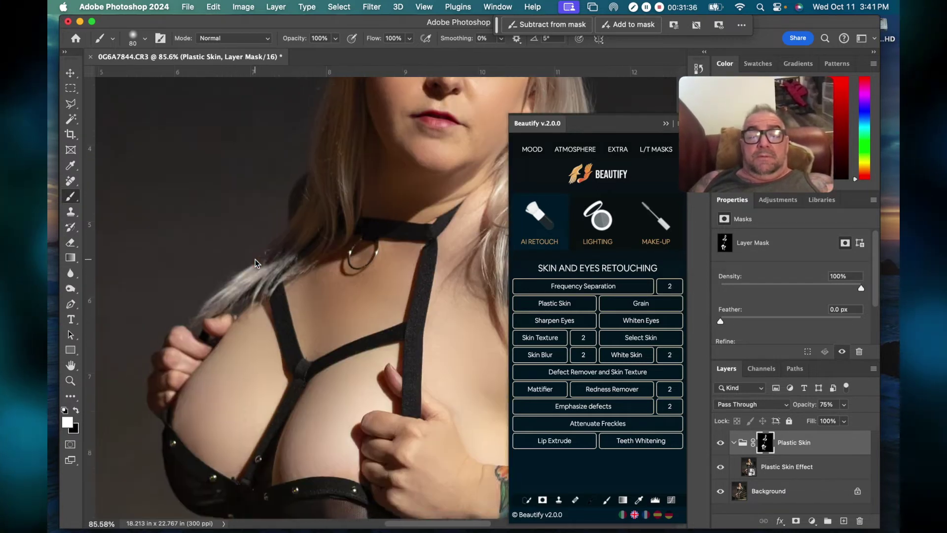
scroll(199, 312, down, 3)
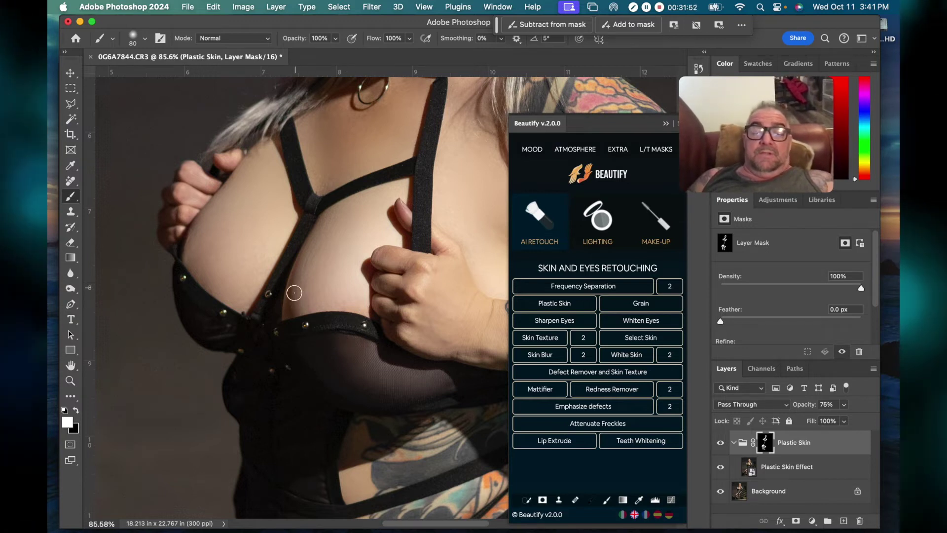
scroll(296, 289, down, 5)
scroll(318, 322, up, 2)
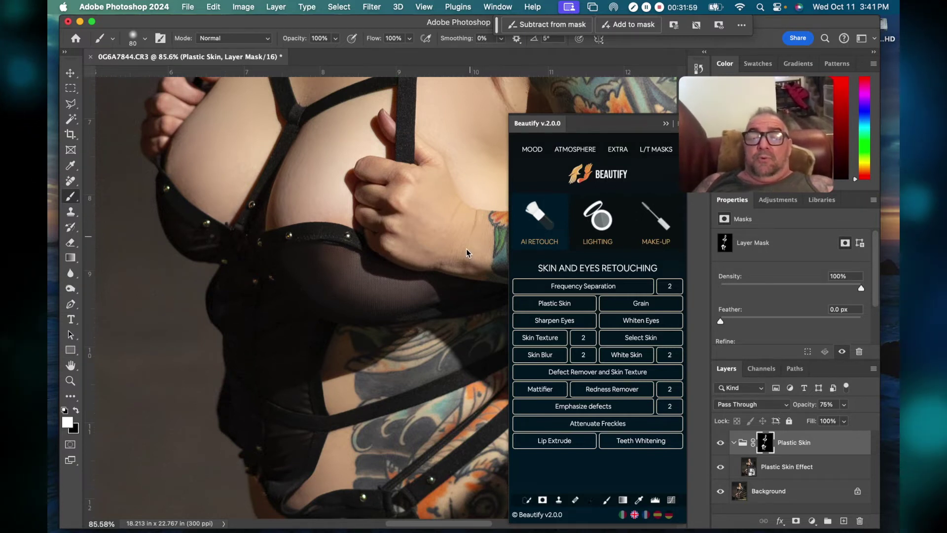
scroll(462, 266, right, 3)
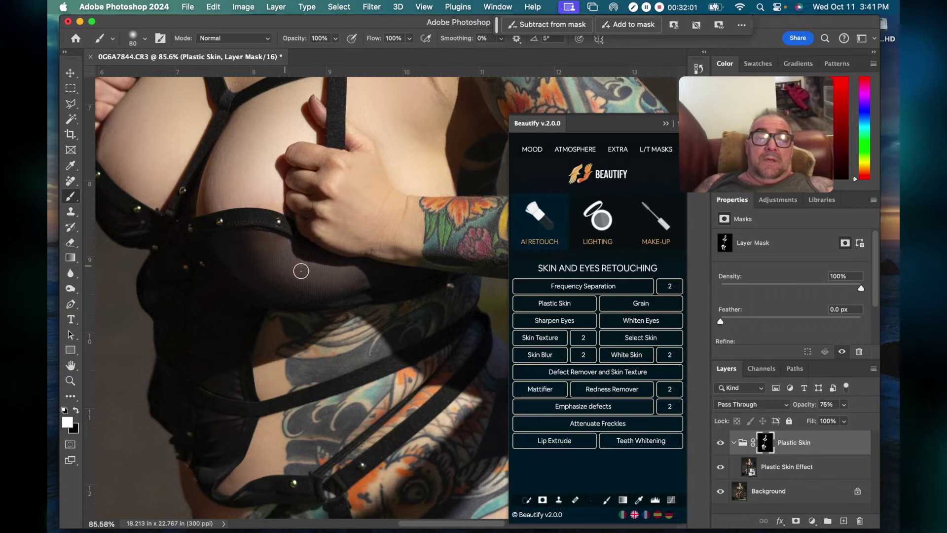
scroll(301, 270, right, 10)
scroll(301, 270, up, 3)
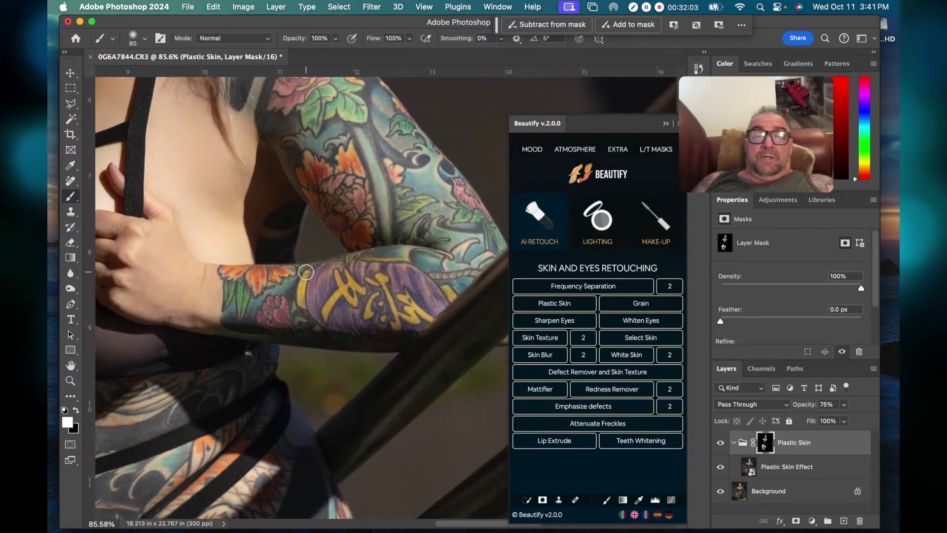
scroll(306, 271, left, 10)
scroll(306, 272, up, 3)
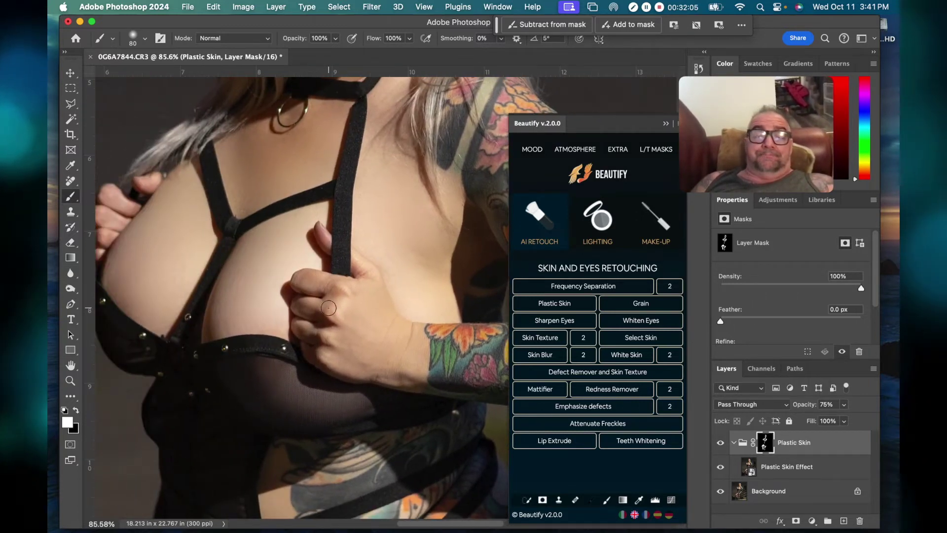
- Lower the Plastic Skin group's opacity to 40% and toggle its visibility to compare the face
scroll(328, 308, down, 6)
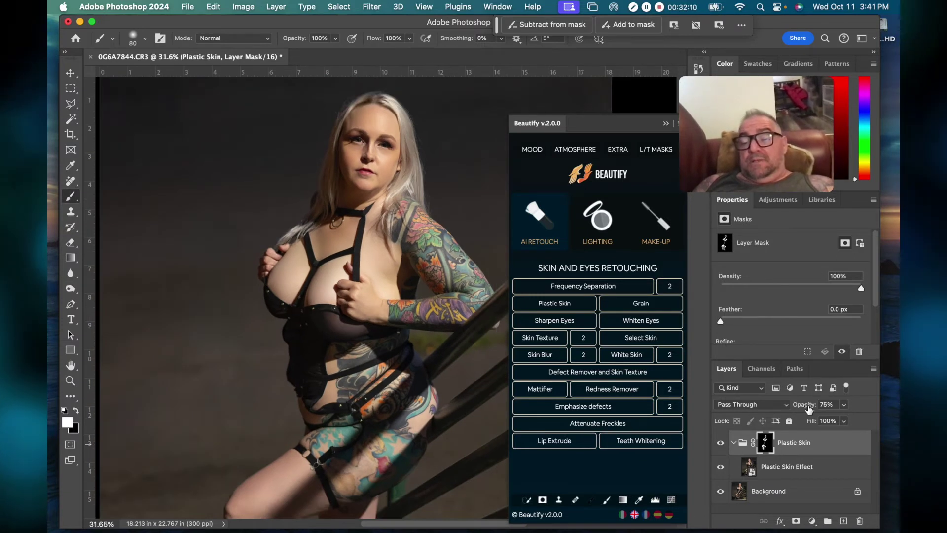
key(Return)
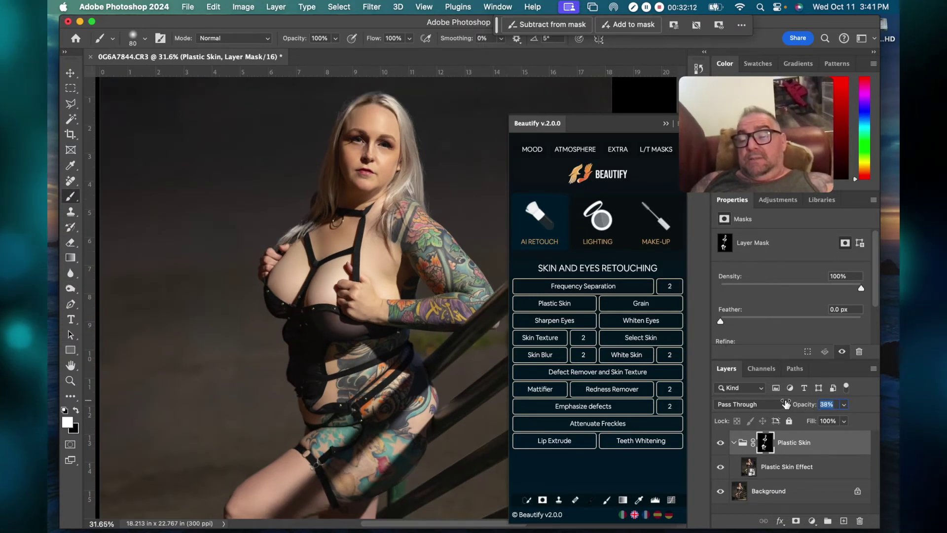
scroll(369, 149, up, 5)
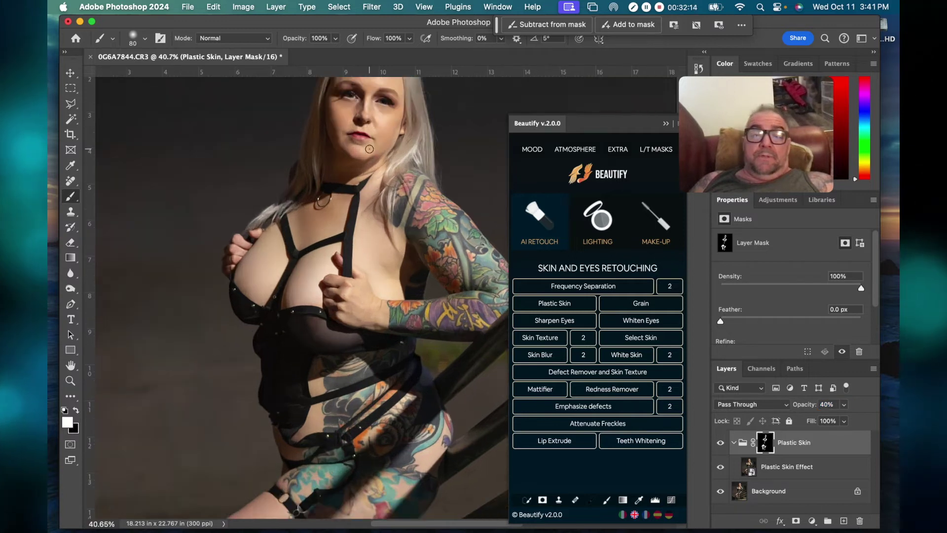
scroll(369, 149, up, 2)
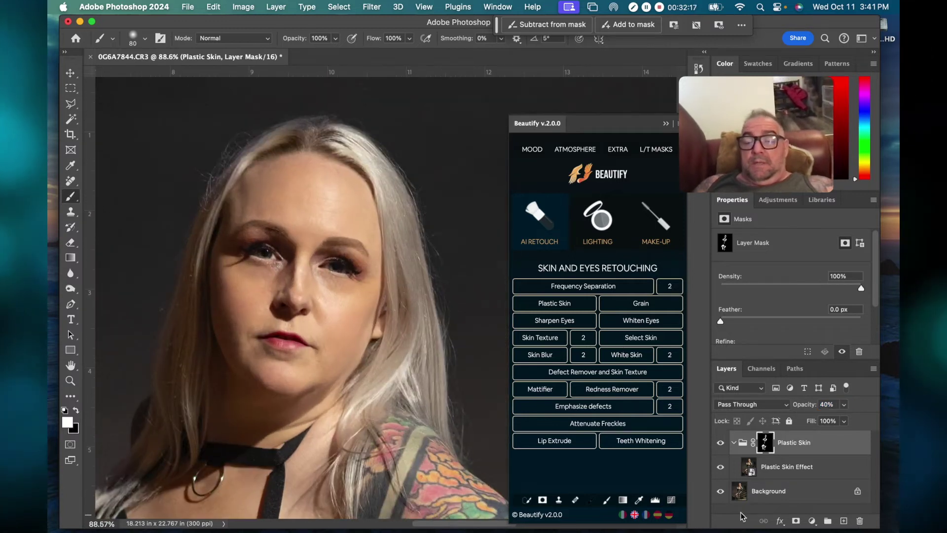
click(721, 443)
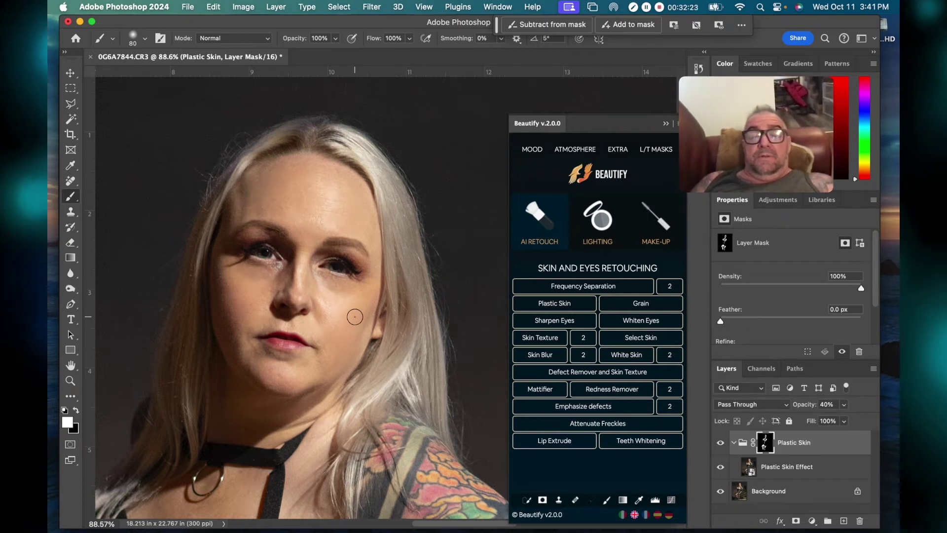
- Merge the Plastic Skin group and its effect layer with the Background layer
scroll(355, 317, down, 1)
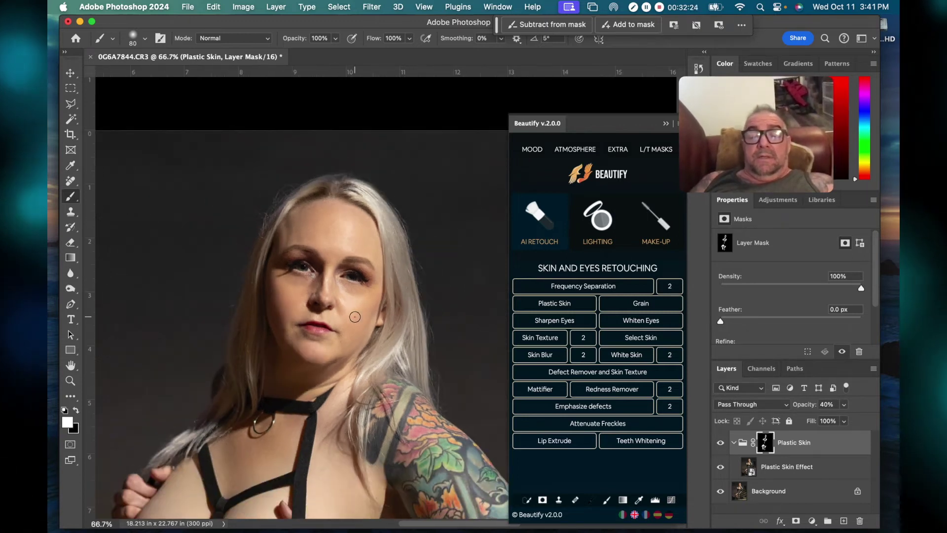
shift+click(741, 494)
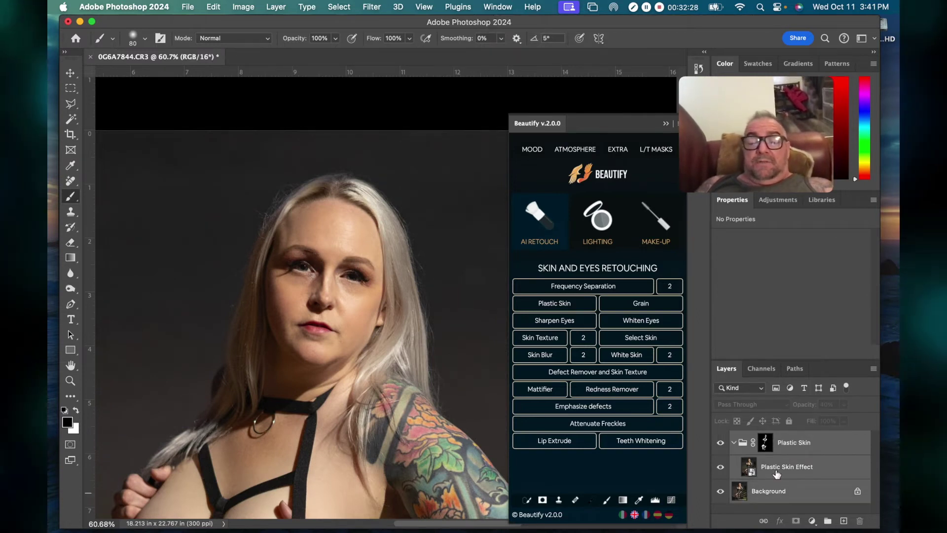
key(super+e)
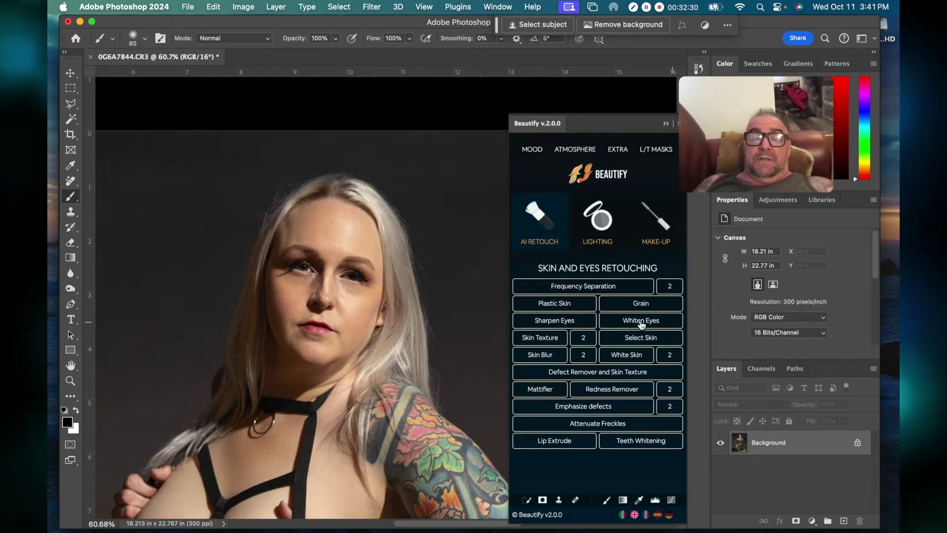
- Add the Beautify Sharpen Eyes effect and select the Light layer's mask in the Eyes group for brushing over the eyes
click(553, 321)
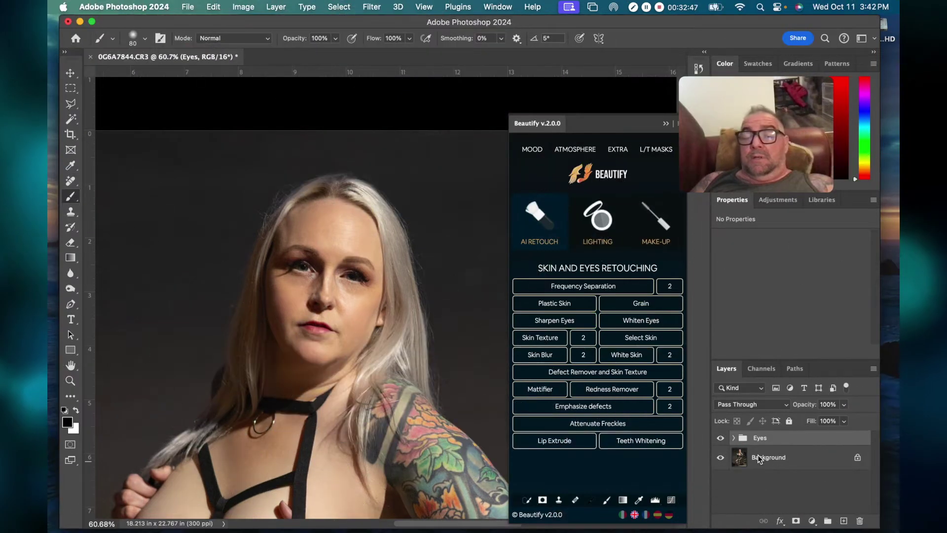
click(733, 438)
click(778, 482)
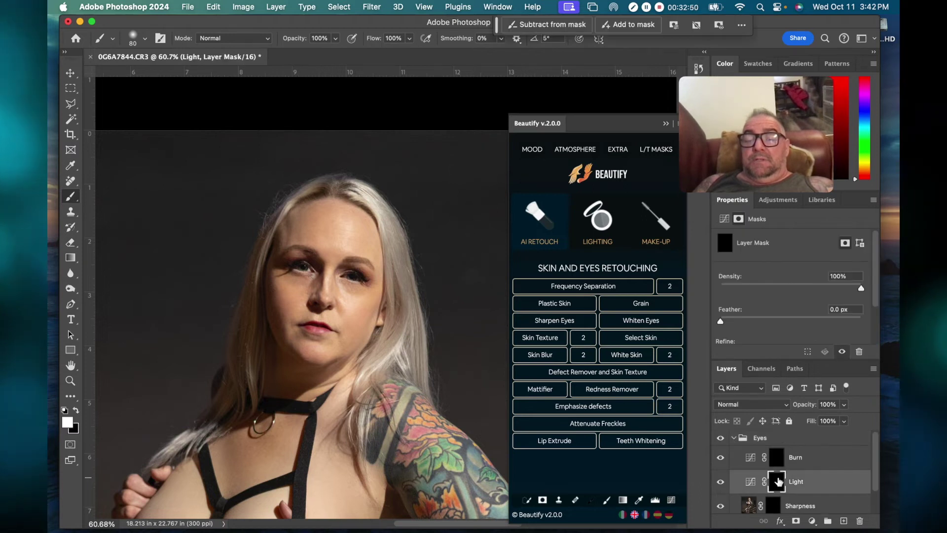
key(x)
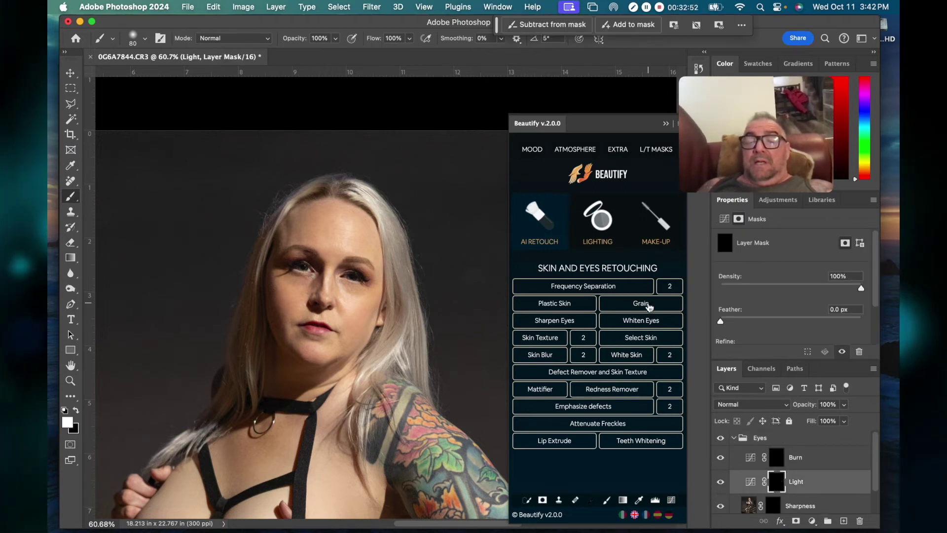
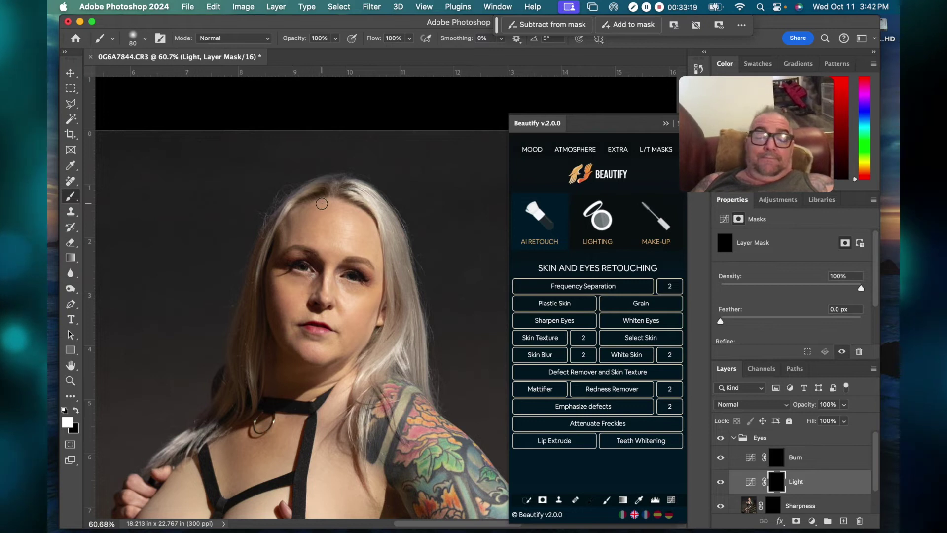
scroll(322, 203, up, 5)
scroll(322, 204, up, 2)
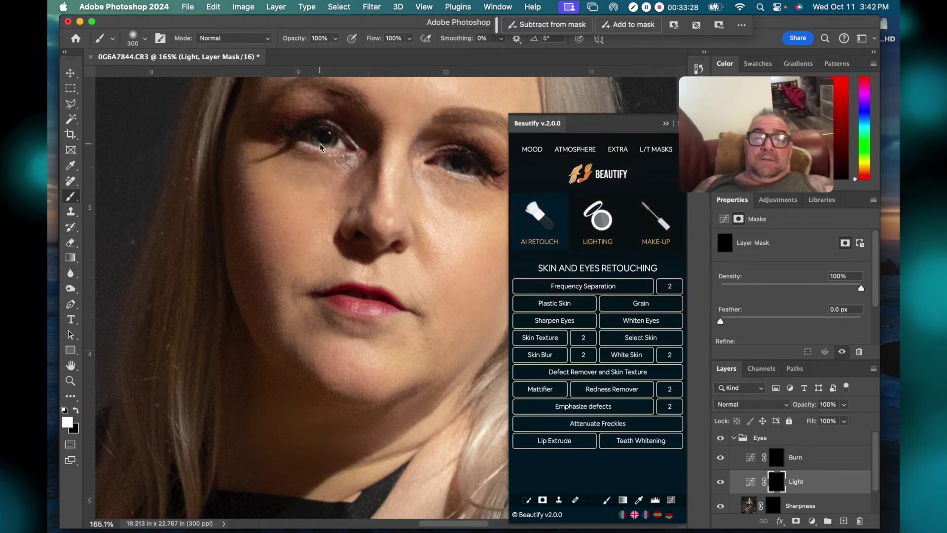
- Brighten both eyes by painting white over them on the Light layer mask with a 300 px brush
click(319, 147)
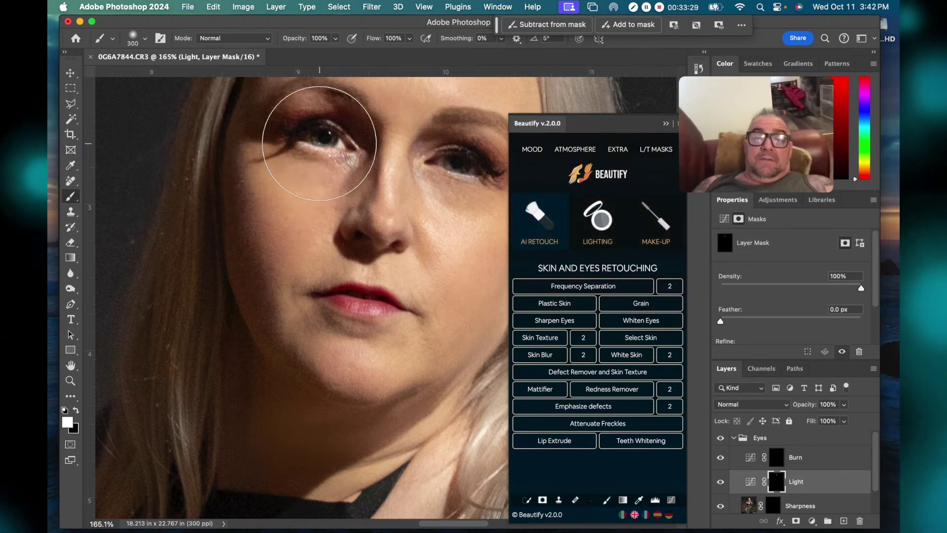
click(454, 175)
scroll(459, 172, right, 3)
scroll(459, 173, up, 2)
click(420, 213)
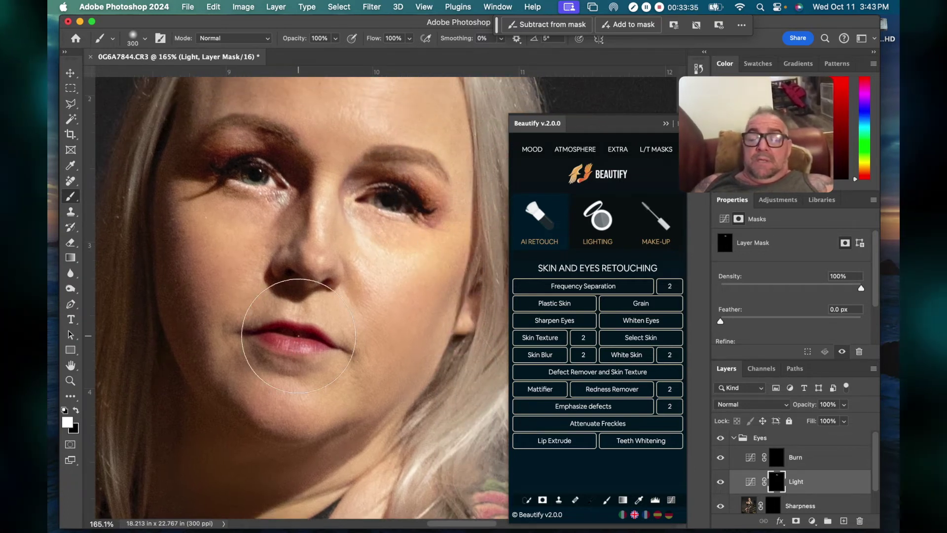
scroll(301, 328, up, 2)
scroll(302, 321, right, 1)
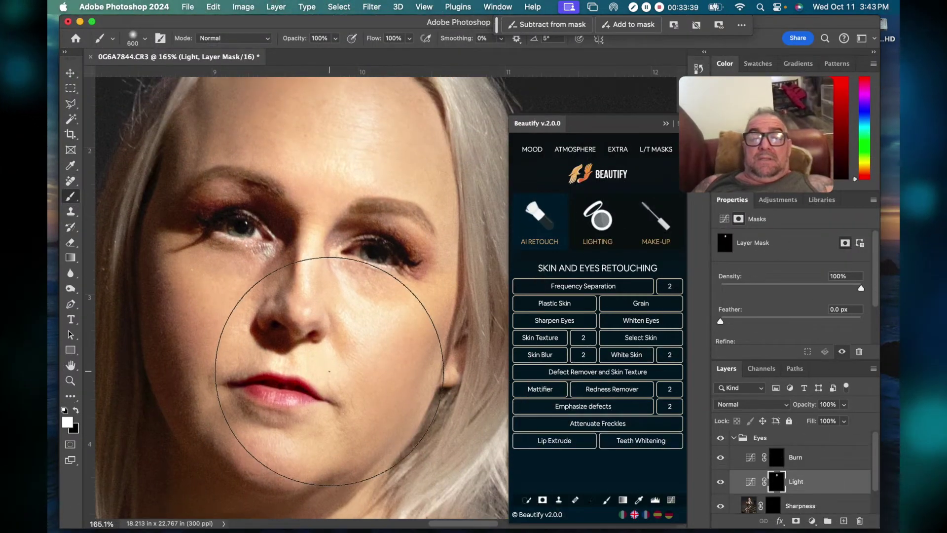
scroll(320, 370, up, 2)
scroll(320, 370, right, 1)
- Reduce the brush size to 200 px and paint the long hair on both sides of the face on the Light mask
scroll(325, 247, down, 8)
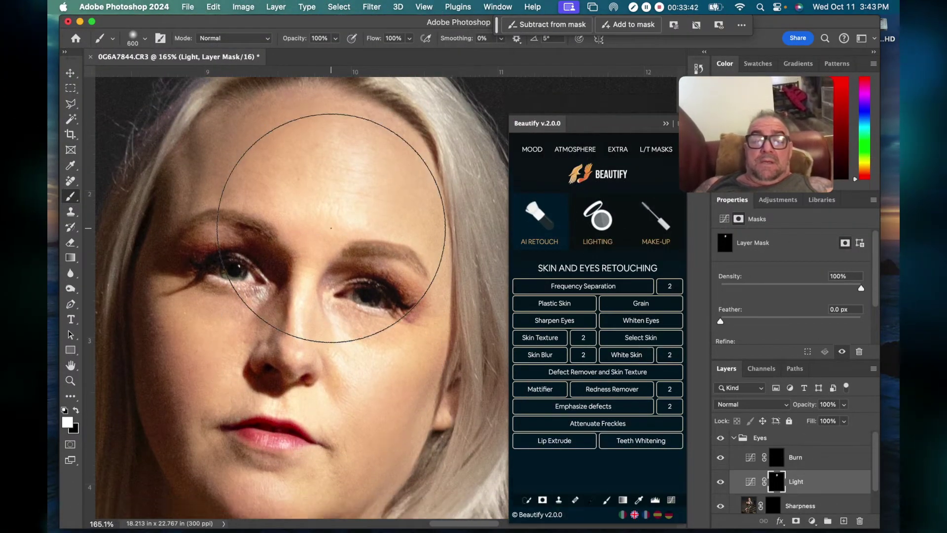
scroll(331, 228, down, 2)
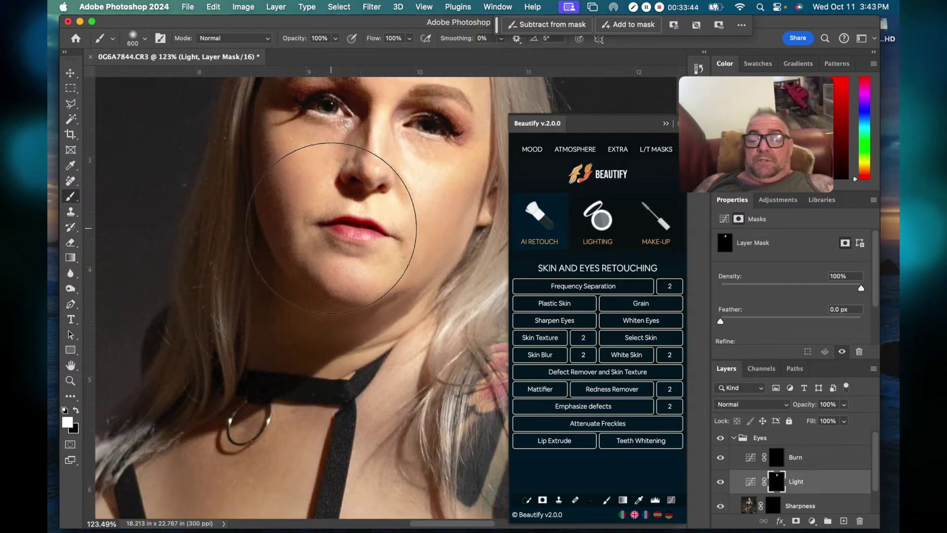
key(bracketleft)
key(bracketleft)
key(bracketleft)
key(bracketleft)
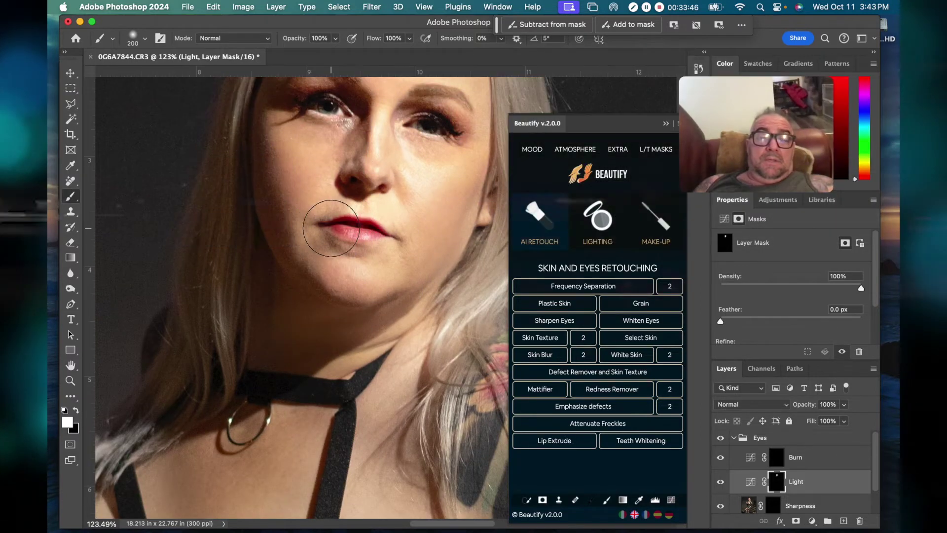
mouse_move(230, 286)
mouse_down()
mouse_move(190, 393)
mouse_move(163, 401)
mouse_up()
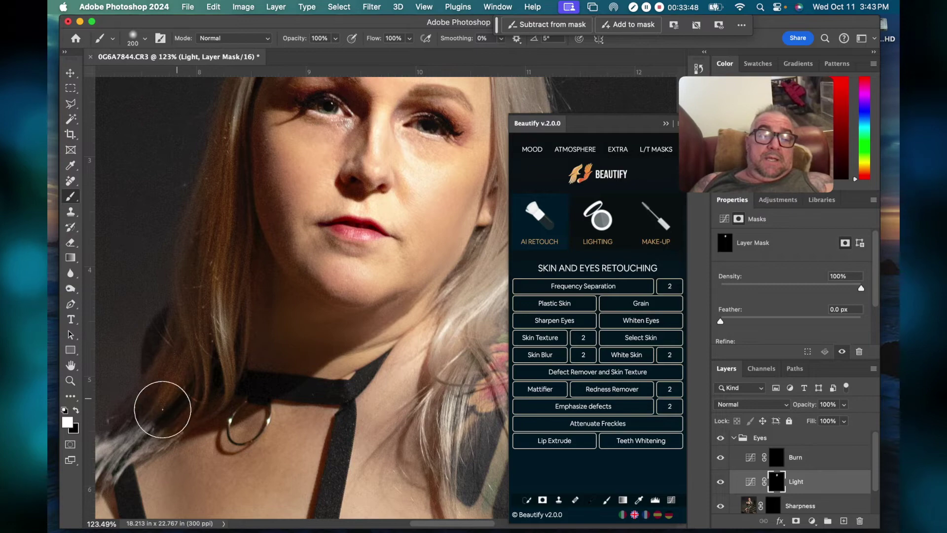
scroll(237, 292, right, 5)
drag(317, 364, 377, 271)
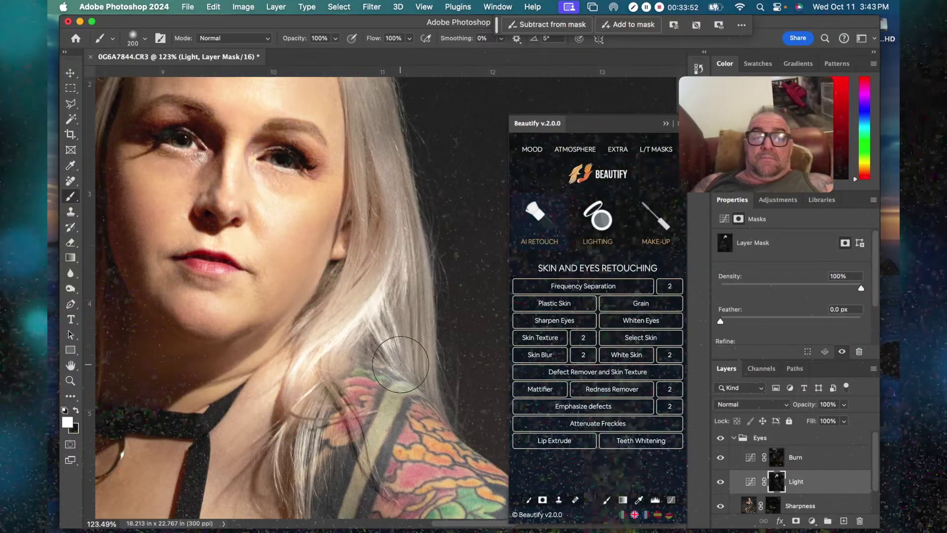
- Continue brightening the hair on the Light mask, from the crown down to the strands over the shoulder
scroll(278, 303, up, 10)
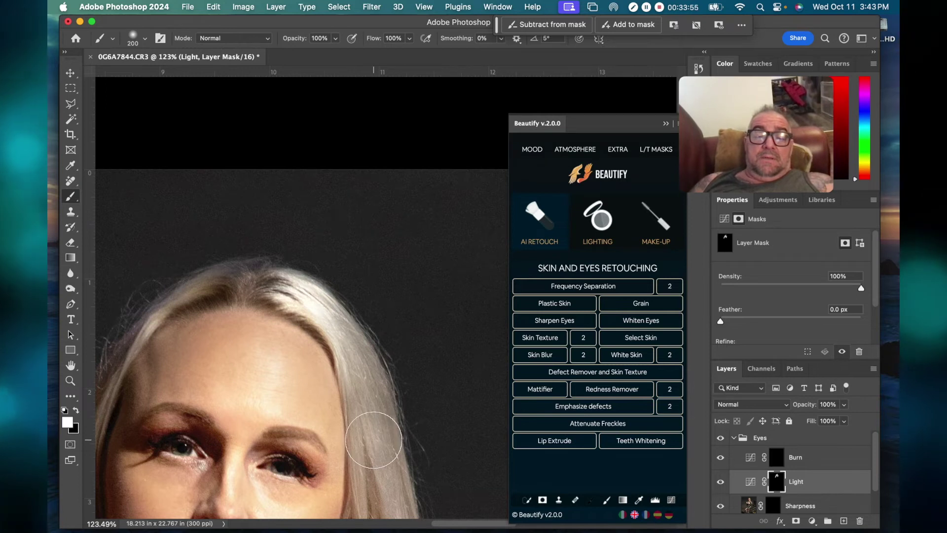
scroll(233, 285, down, 5)
scroll(233, 285, left, 4)
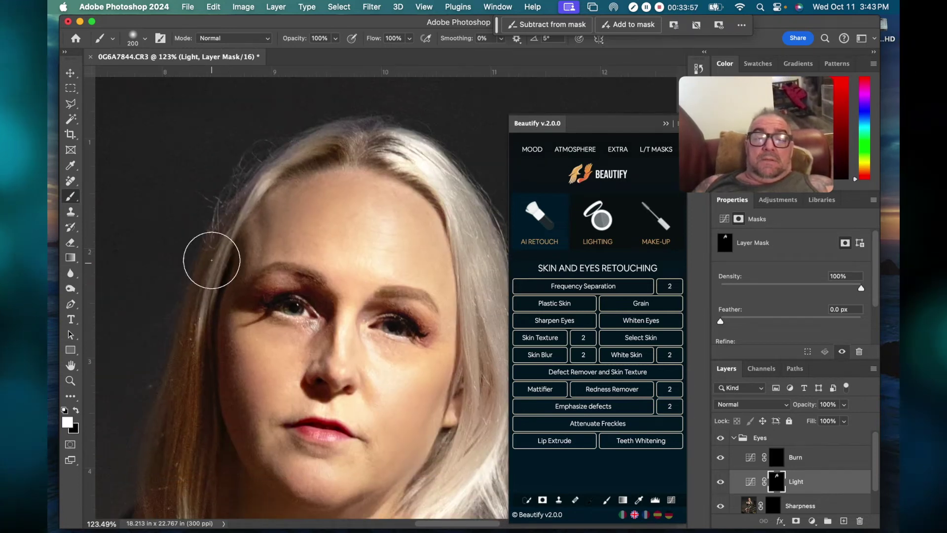
scroll(186, 379, down, 5)
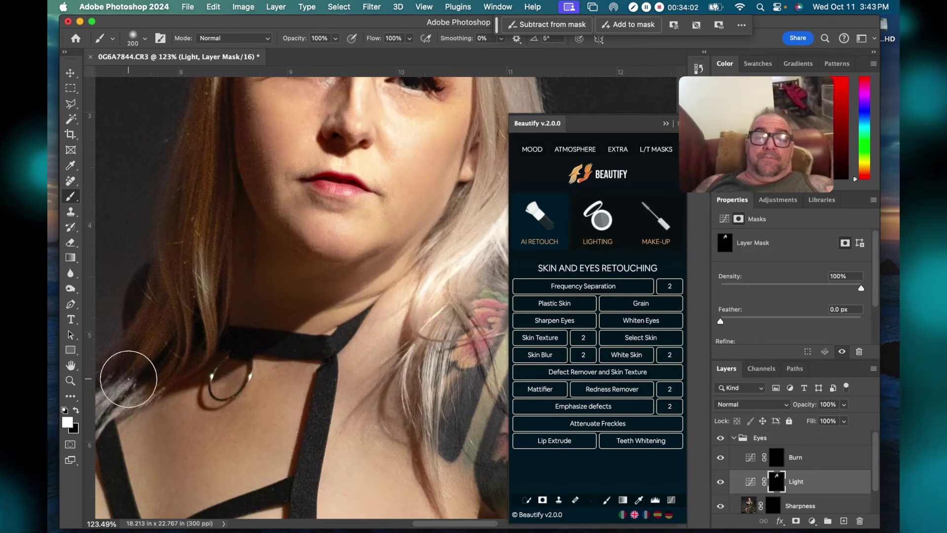
scroll(173, 340, left, 3)
scroll(173, 340, down, 1)
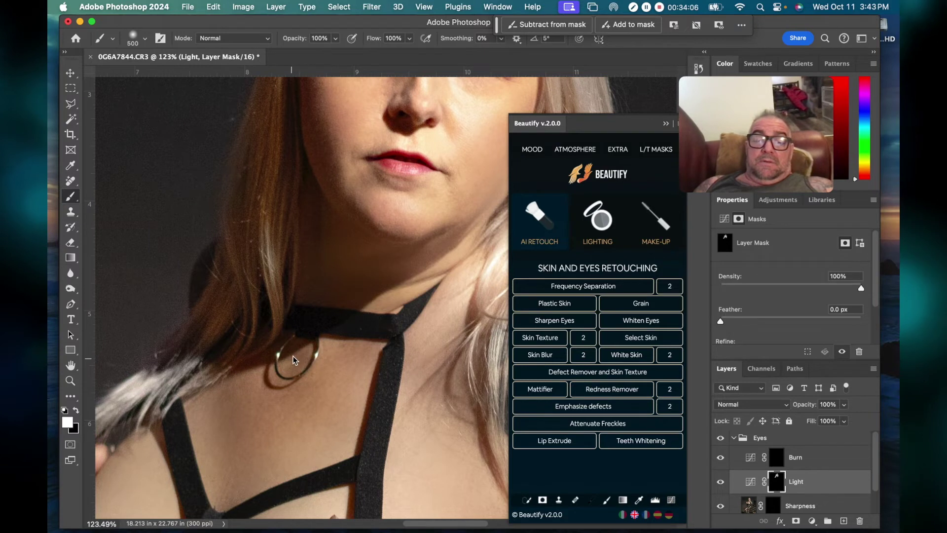
- Paint the corset, straps and hip tattoos on the Light mask with a 500 px brush
scroll(405, 352, down, 15)
scroll(405, 353, left, 3)
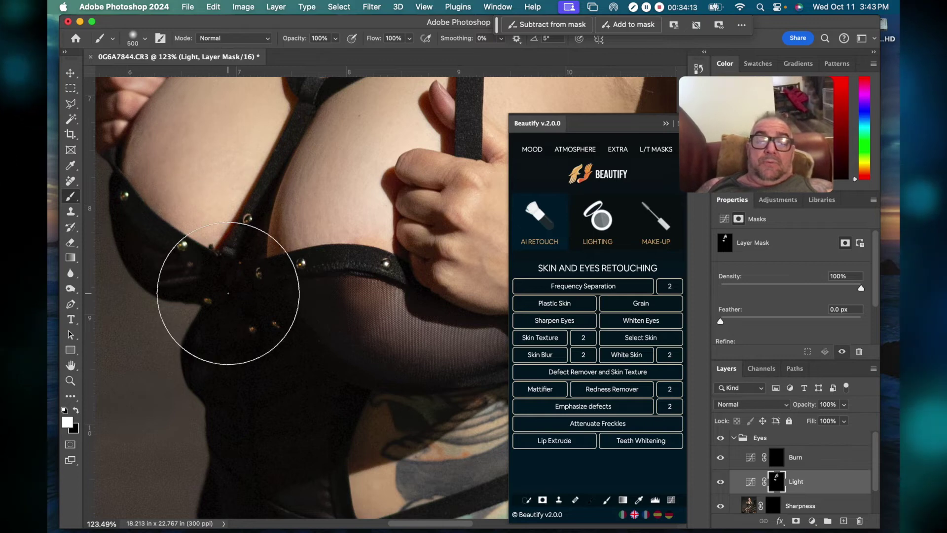
scroll(224, 291, down, 5)
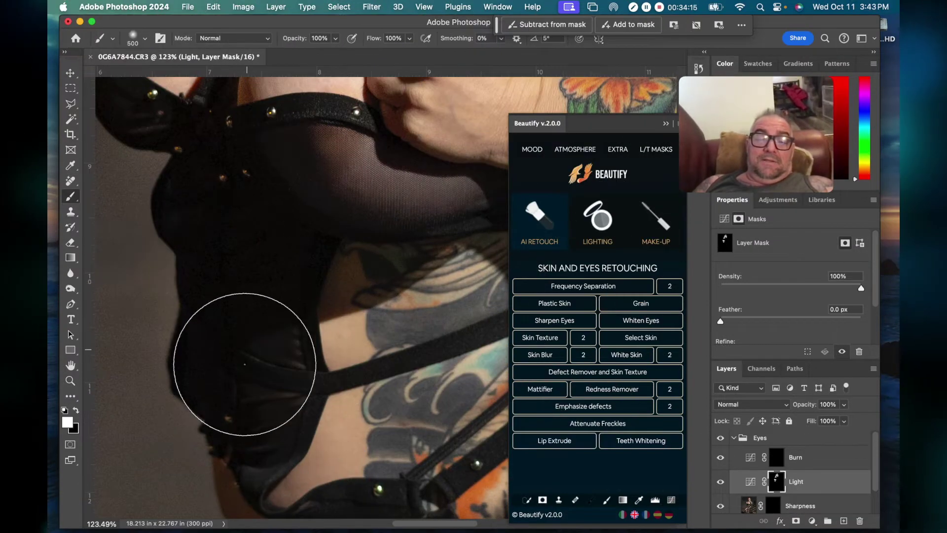
scroll(245, 362, down, 8)
scroll(401, 211, right, 6)
scroll(402, 212, up, 5)
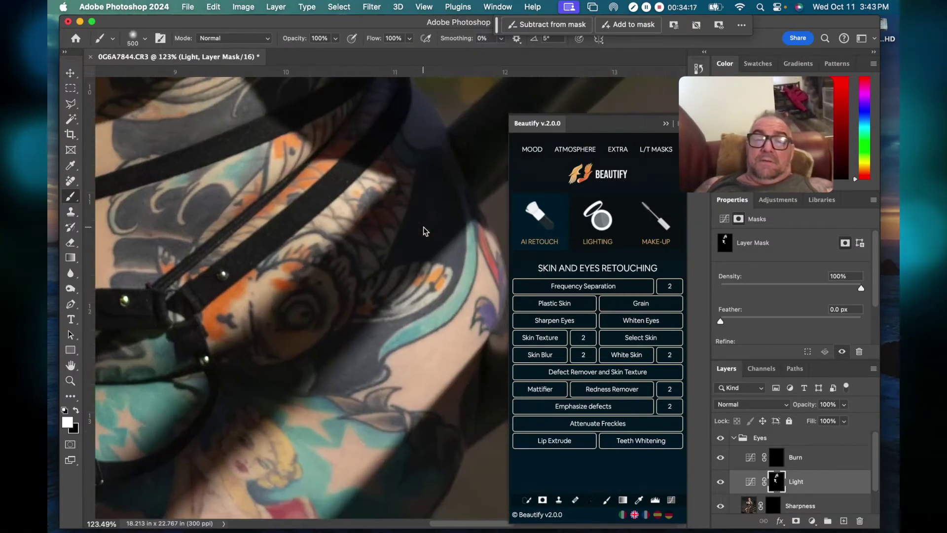
- Paint the tattooed forearm and upper arm up to the shoulder on the Light mask
scroll(411, 156, up, 5)
scroll(411, 155, right, 3)
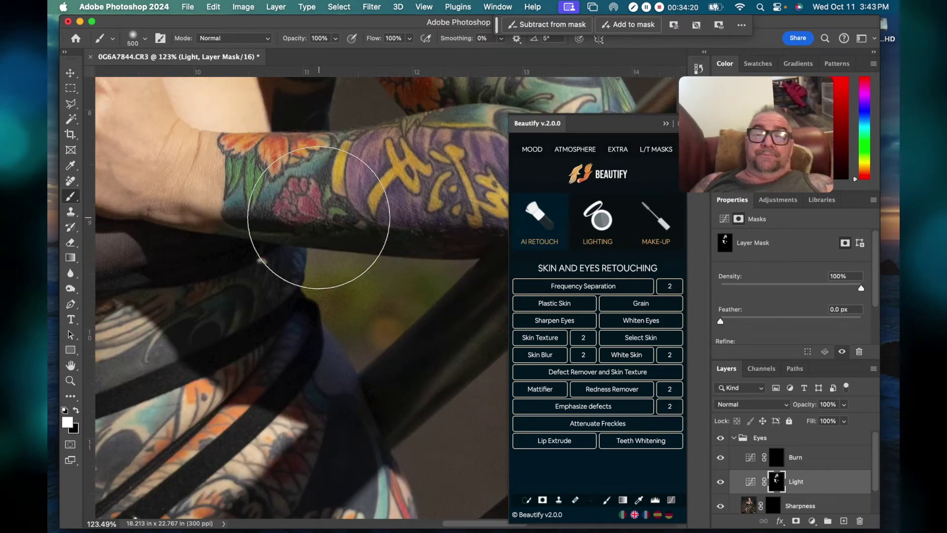
scroll(425, 188, up, 3)
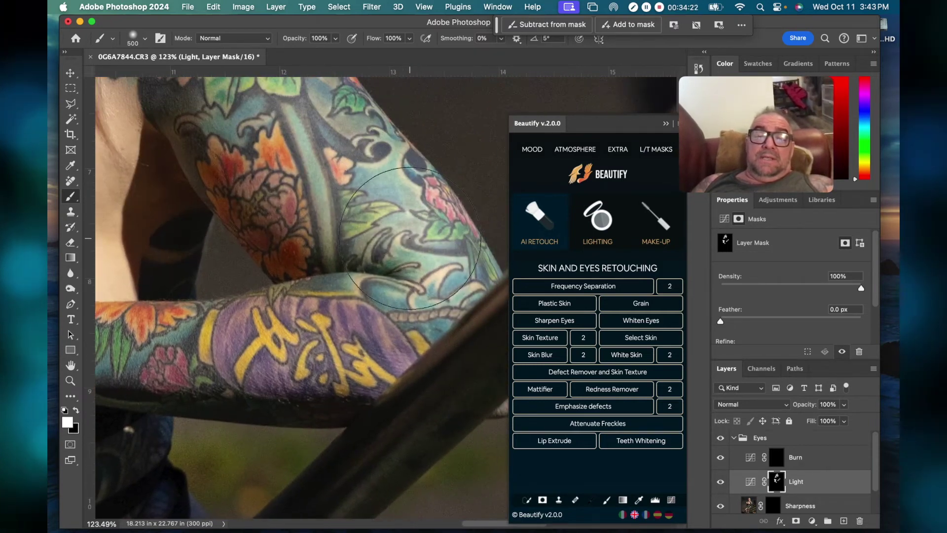
scroll(425, 188, up, 3)
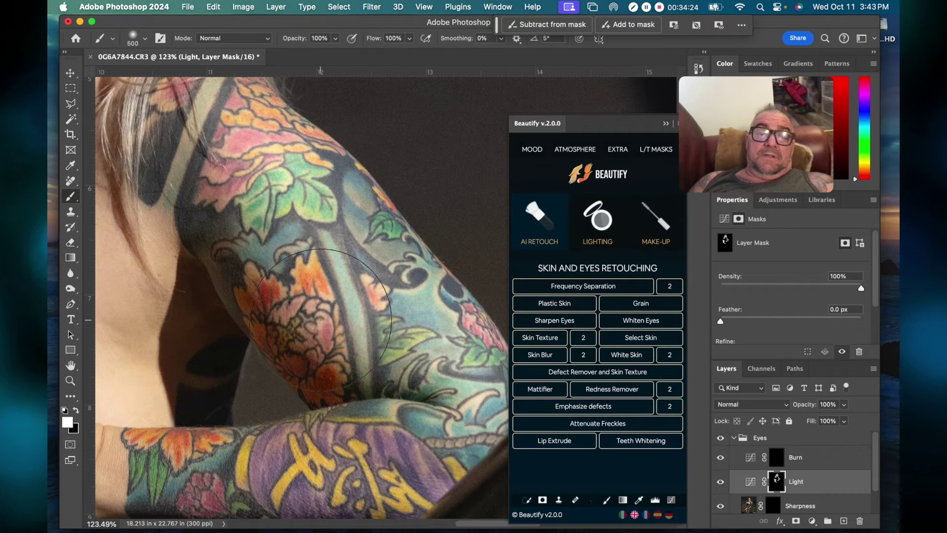
scroll(304, 265, up, 4)
scroll(304, 265, left, 4)
- Paint white on the Sharpness layer mask over the arm, hip and leg tattoos, the corset and the boots
scroll(316, 240, down, 5)
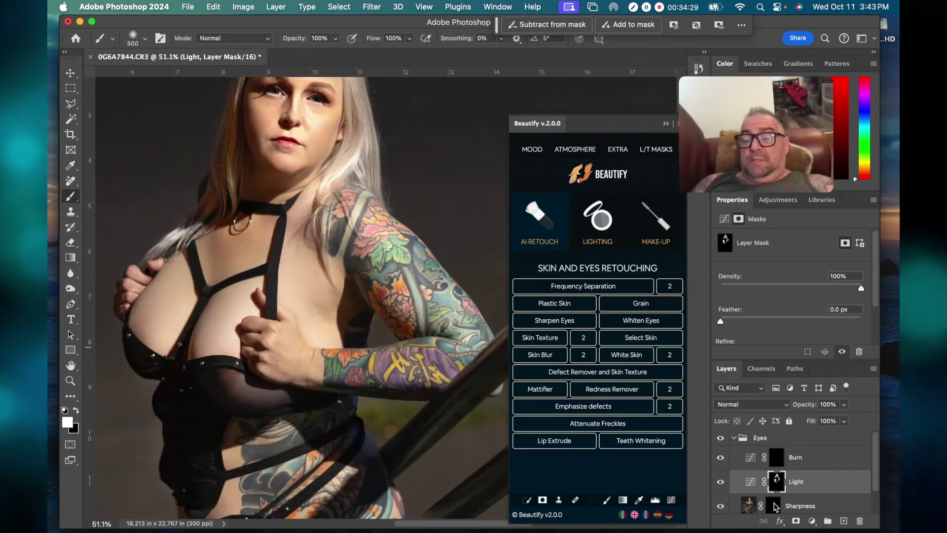
click(776, 507)
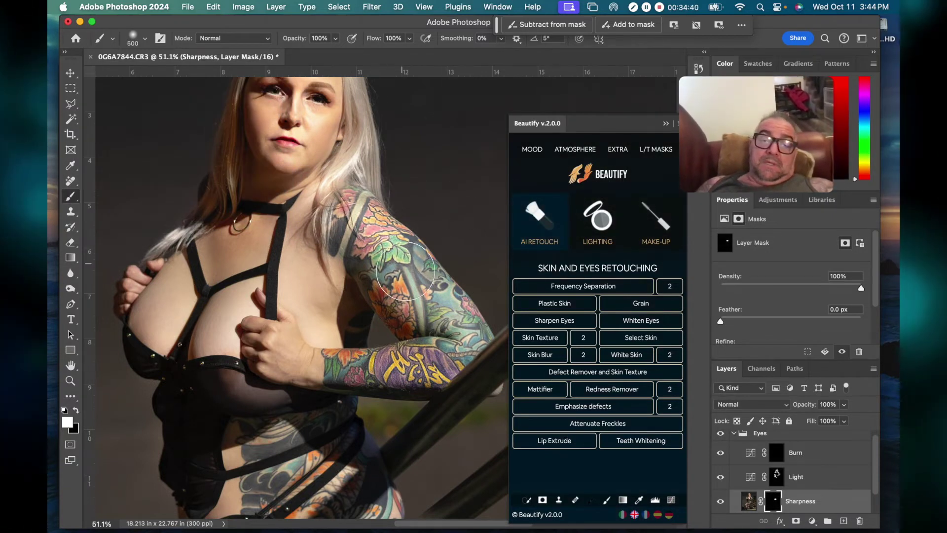
scroll(443, 336, down, 5)
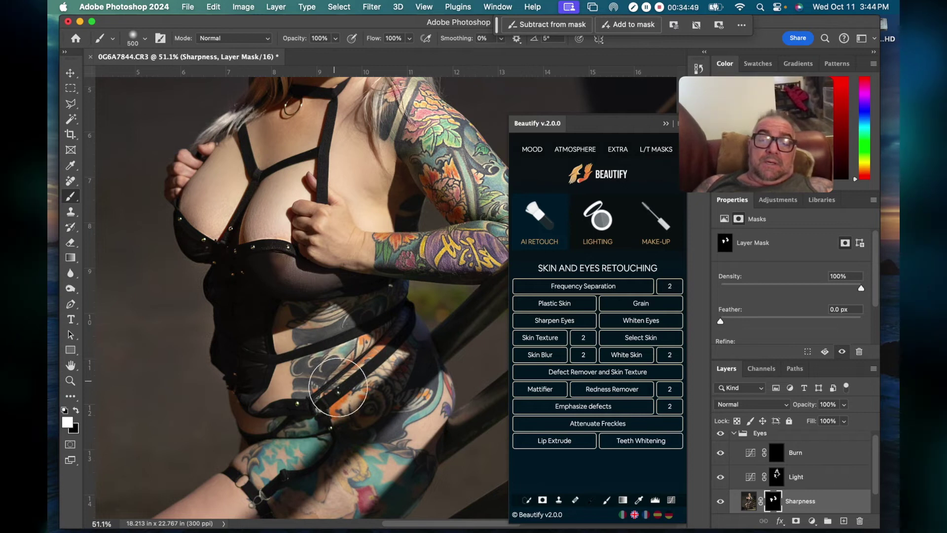
scroll(340, 466, down, 6)
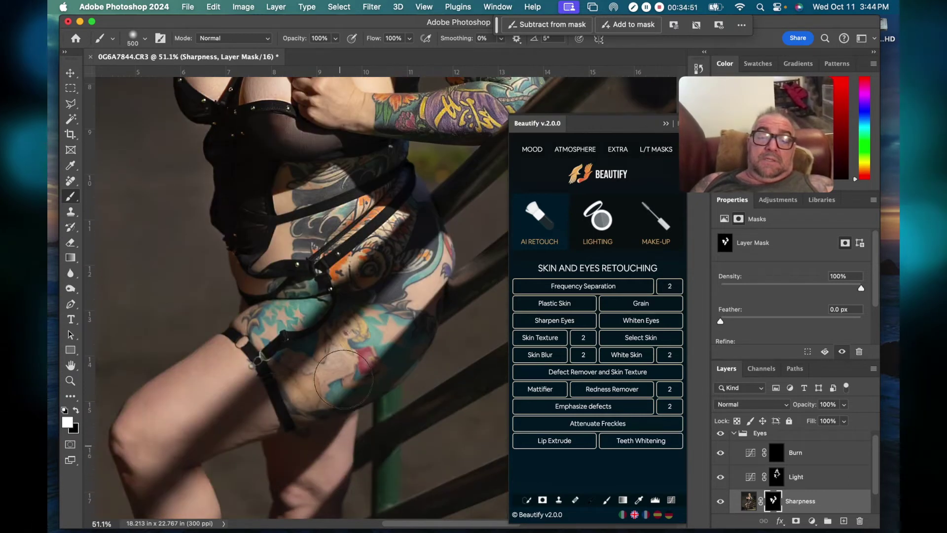
scroll(339, 377, down, 12)
scroll(339, 377, left, 3)
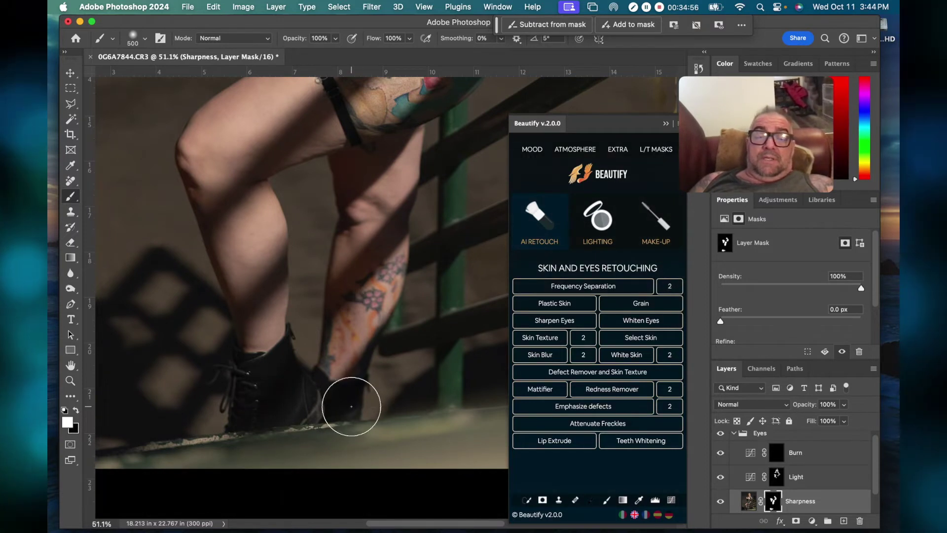
- Extend the Sharpness mask over the hair and upper body with a 250 px brush
scroll(354, 408, up, 20)
scroll(353, 408, right, 1)
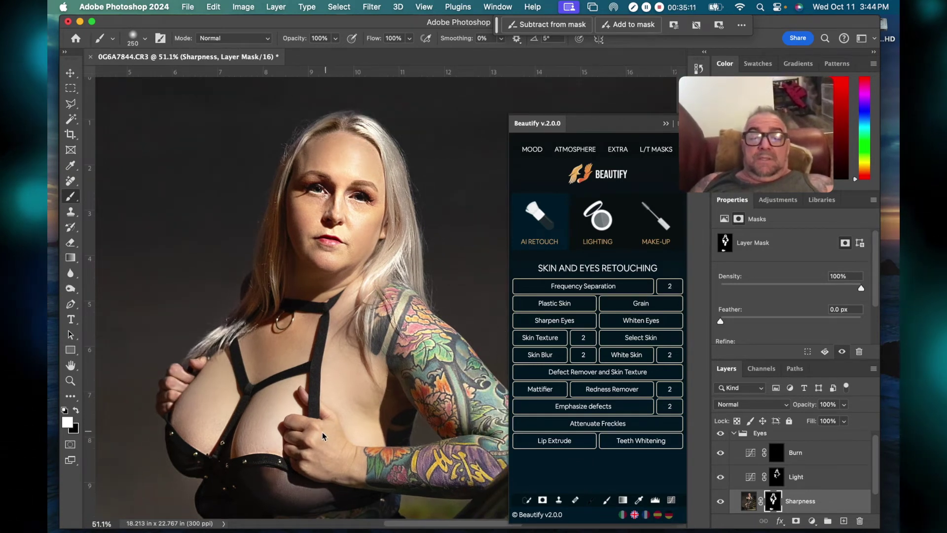
scroll(439, 352, right, 2)
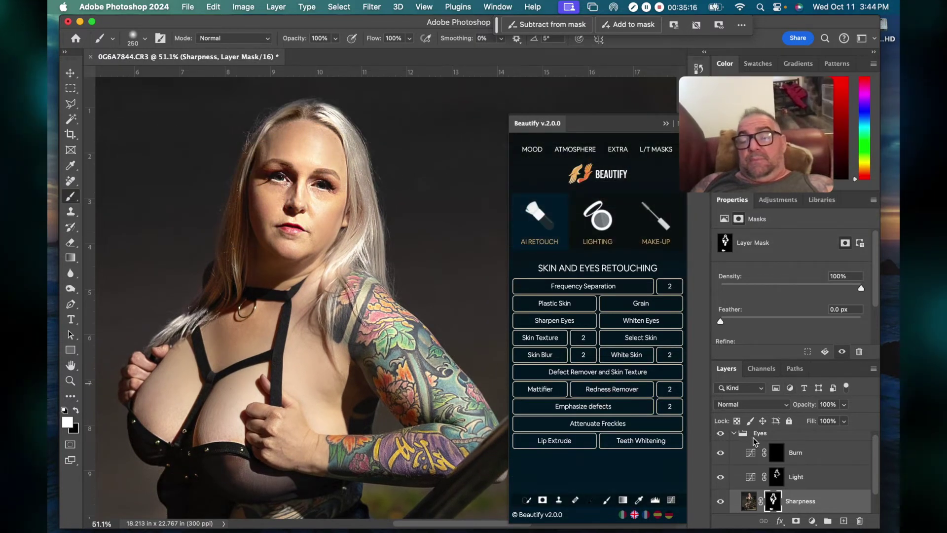
- Lower the Eyes group's opacity to 39% and toggle its visibility to compare before and after
click(754, 437)
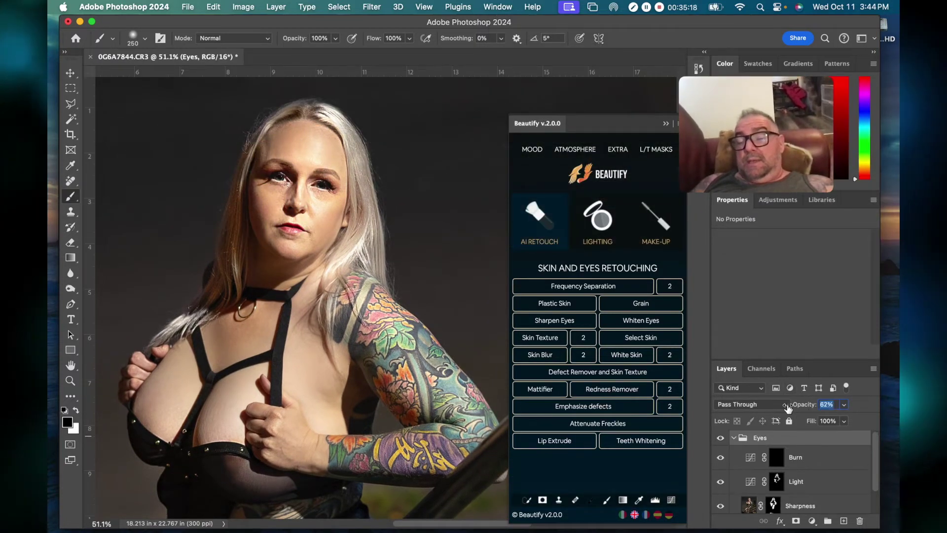
drag(783, 409, 777, 407)
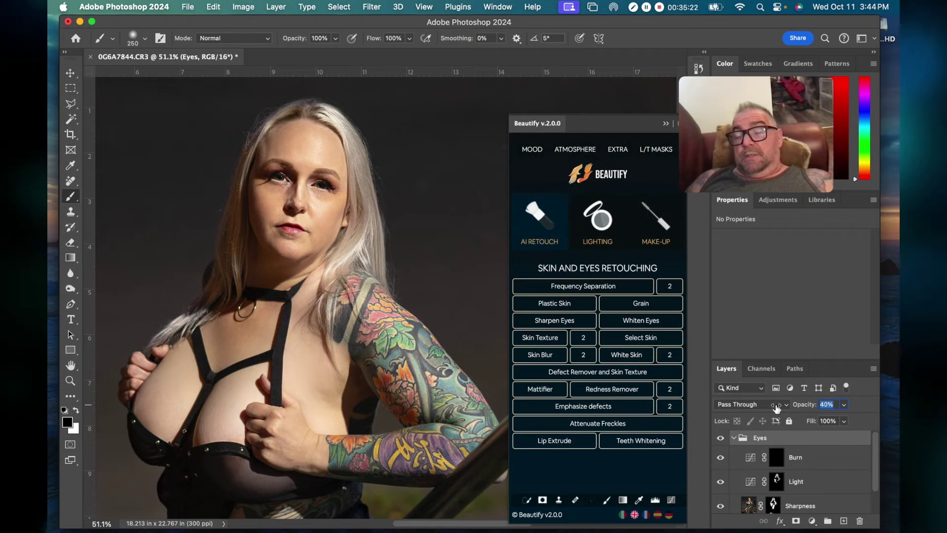
click(721, 439)
click(720, 438)
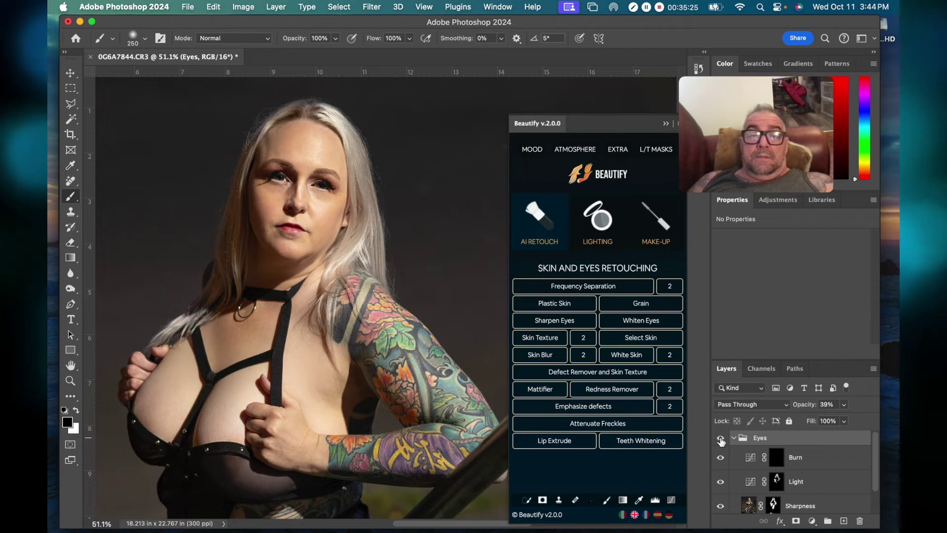
- Merge all visible layers into the single Background layer
scroll(382, 233, down, 5)
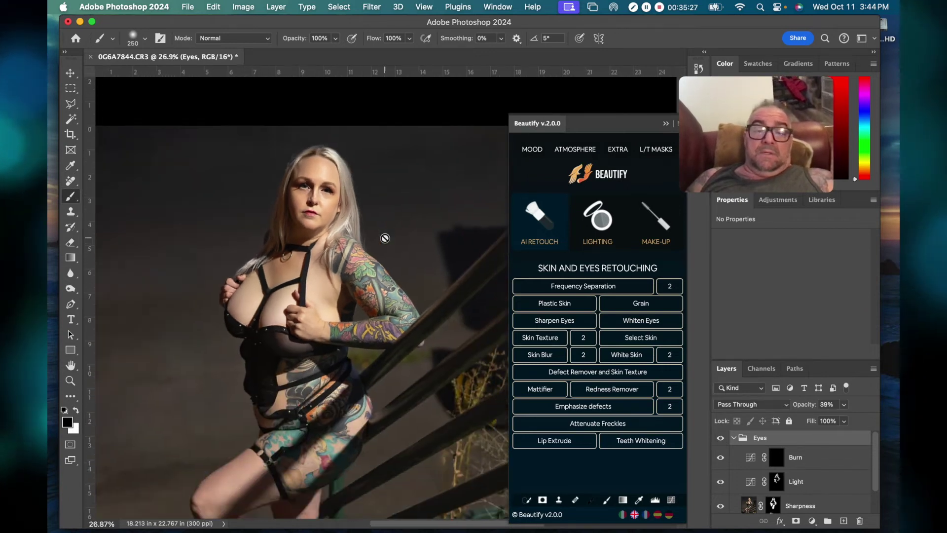
scroll(385, 238, down, 3)
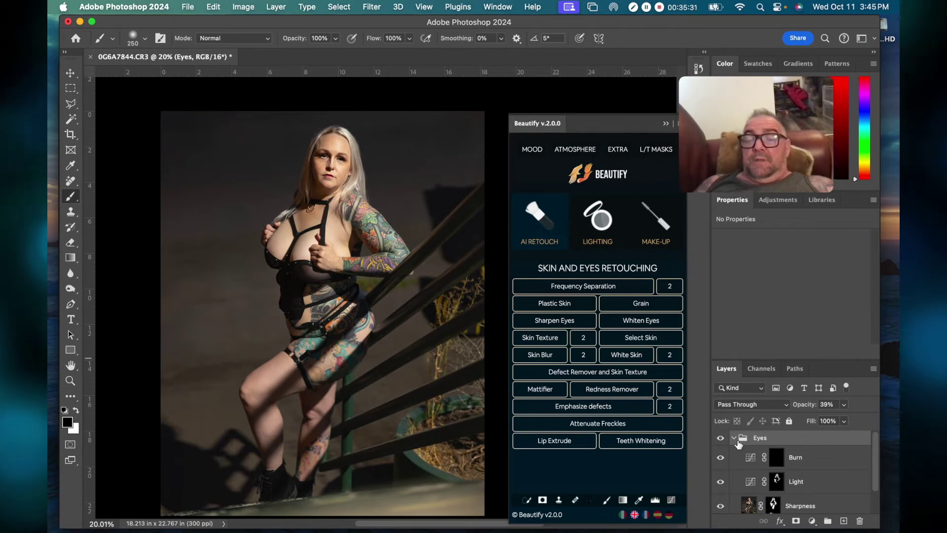
key(super+shift+e)
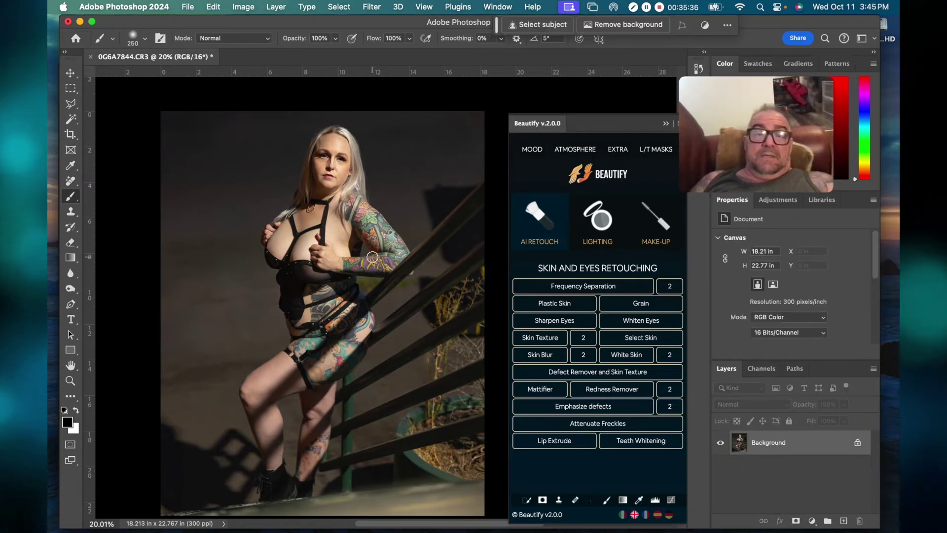
- Select a narrow full-height strip along the photo's left edge, stretch it slightly outward with Free Transform, and deselect
scroll(372, 257, down, 3)
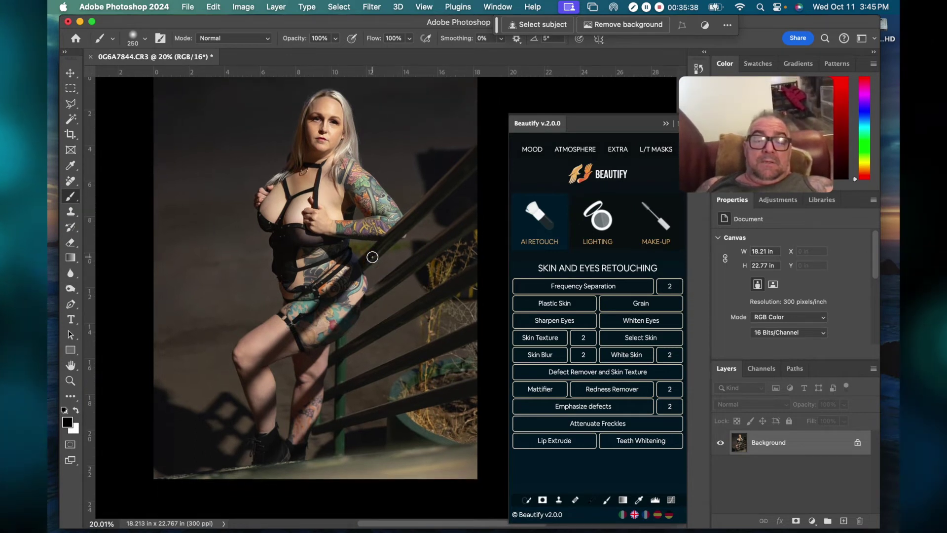
scroll(373, 257, down, 2)
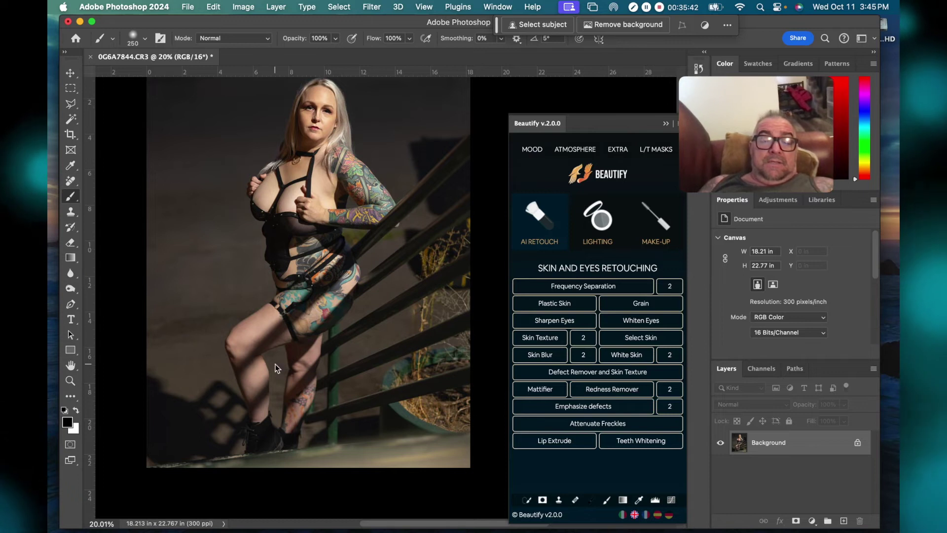
scroll(275, 367, up, 6)
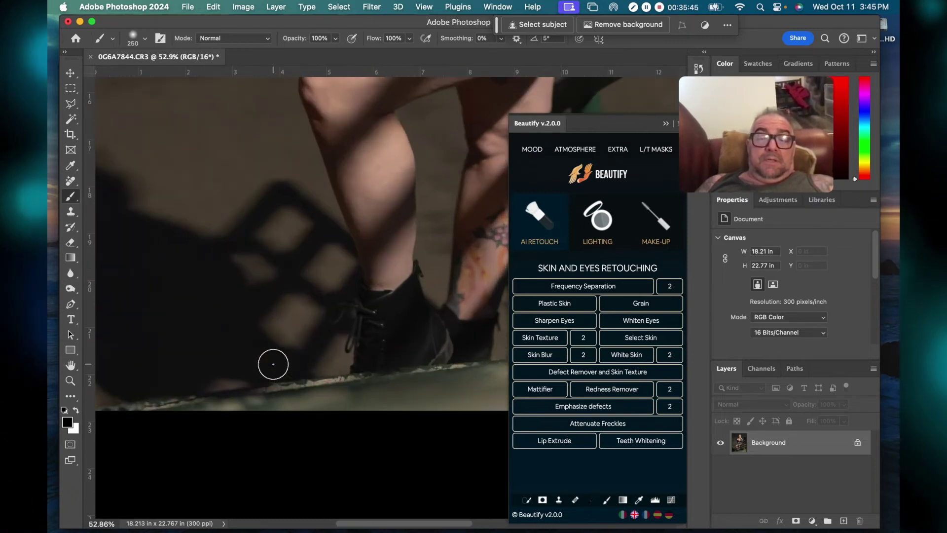
scroll(273, 364, up, 1)
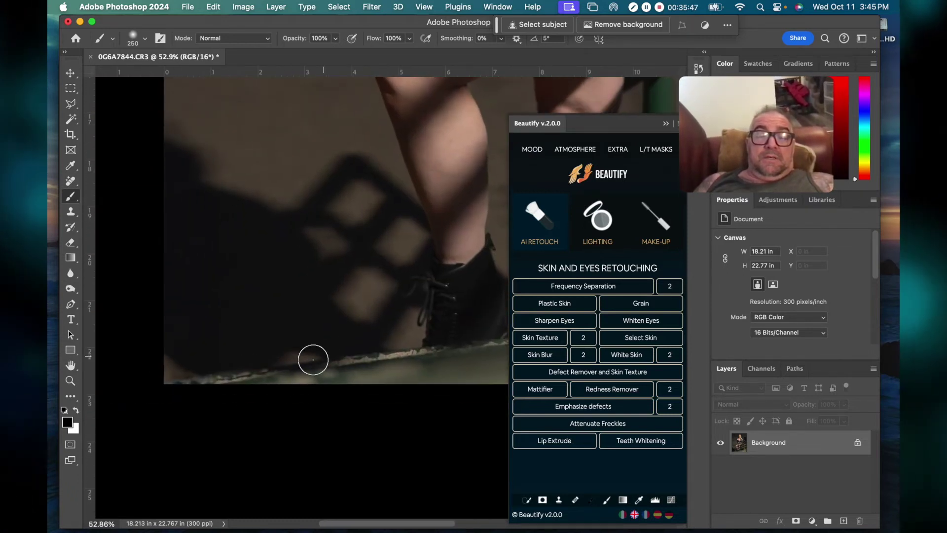
scroll(300, 375, down, 8)
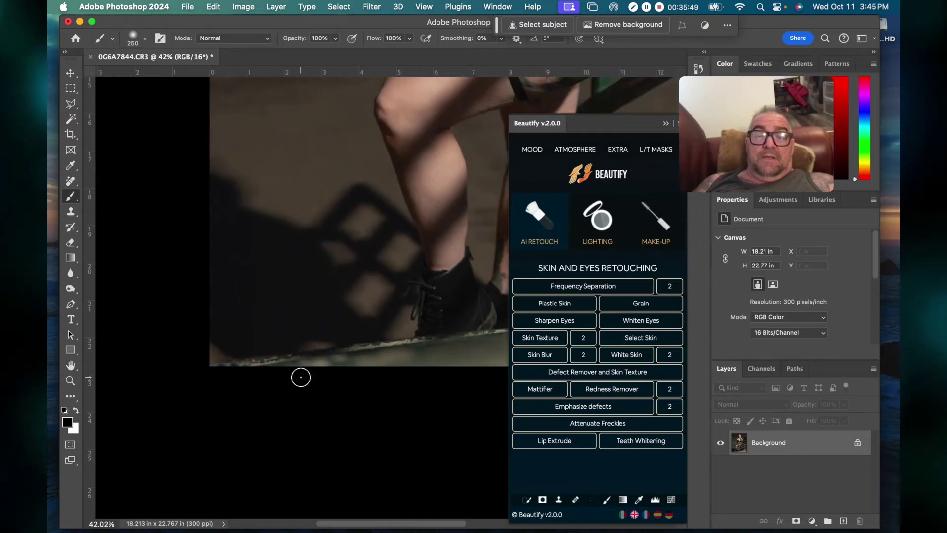
scroll(301, 376, down, 1)
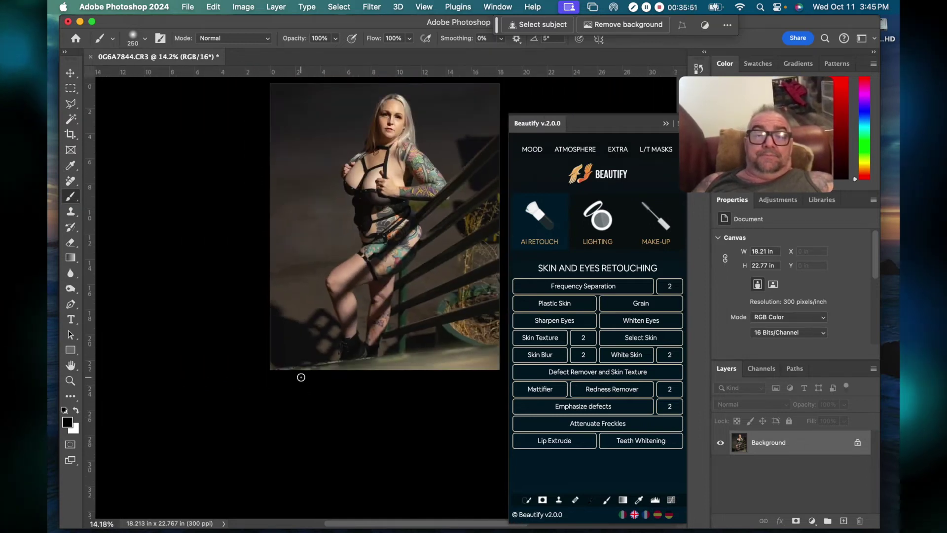
key(m)
drag(271, 104, 151, 365)
drag(133, 416, 134, 416)
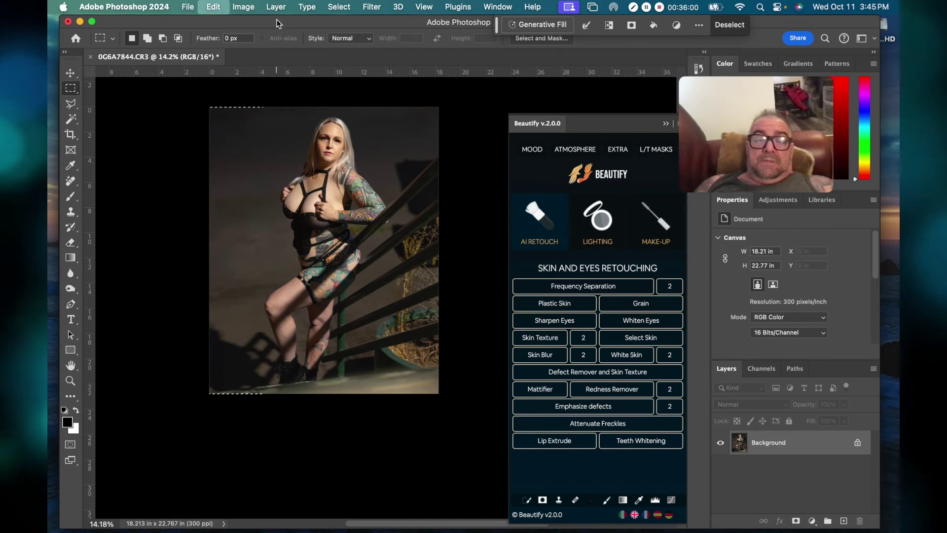
key(super+t)
drag(200, 250, 192, 250)
key(Return)
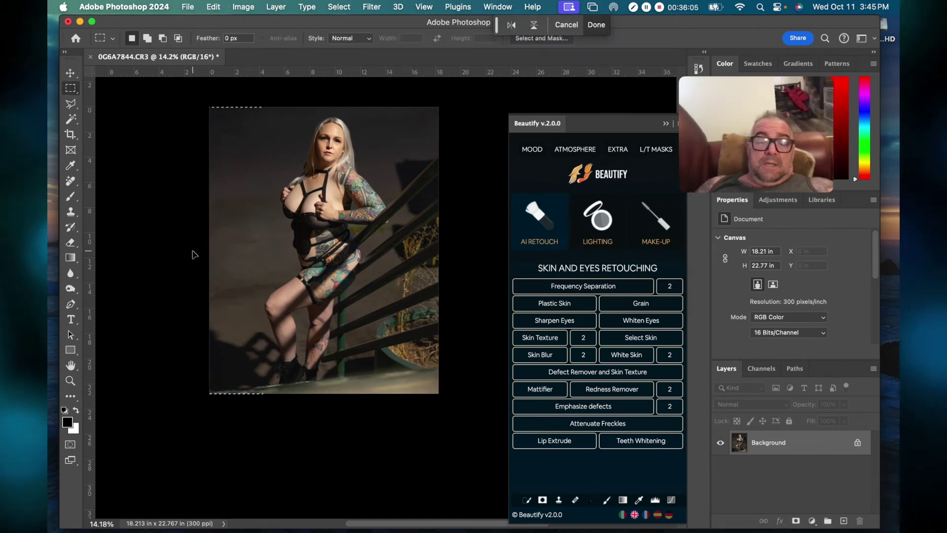
key(super+d)
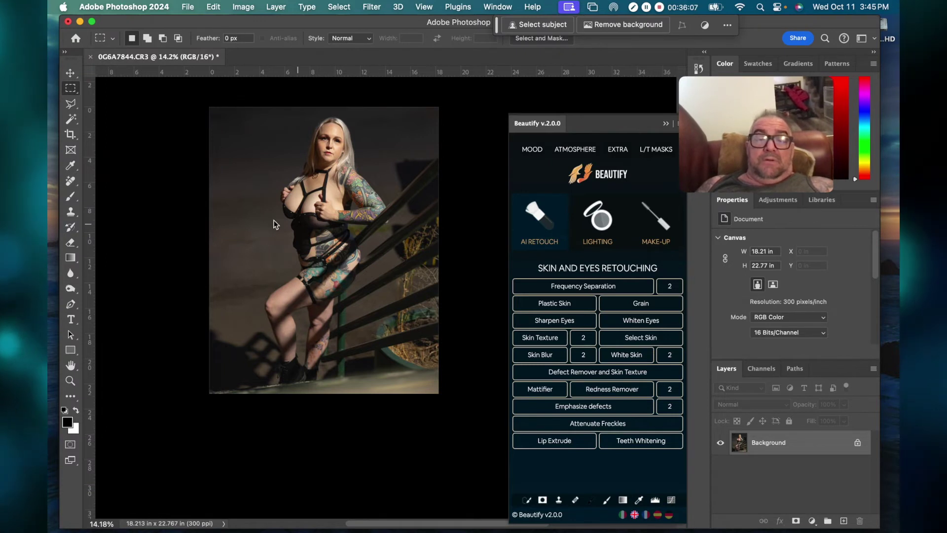
key(super+plus)
key(super+plus)
scroll(274, 220, down, 5)
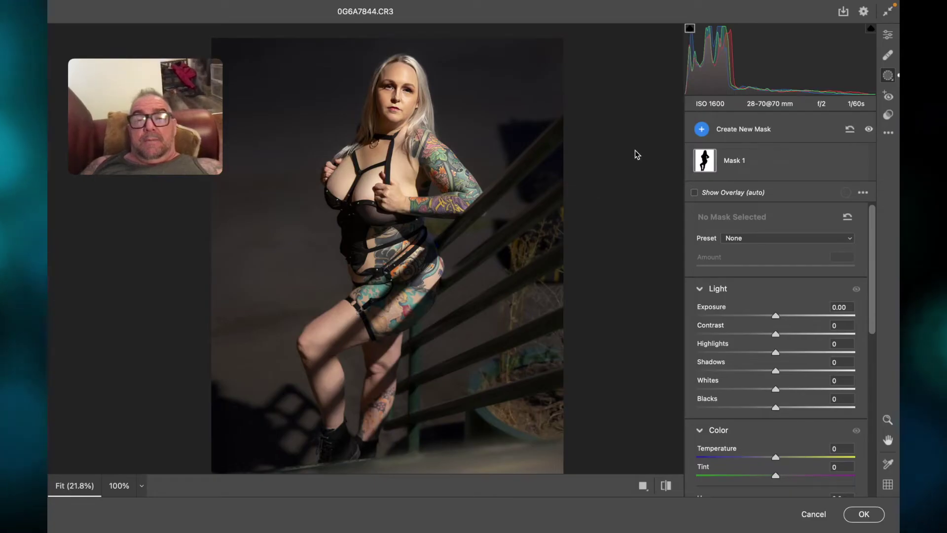
- Add a radial gradient mask as a large diagonal ellipse centred on the woman, and widen it toward the railing
click(707, 130)
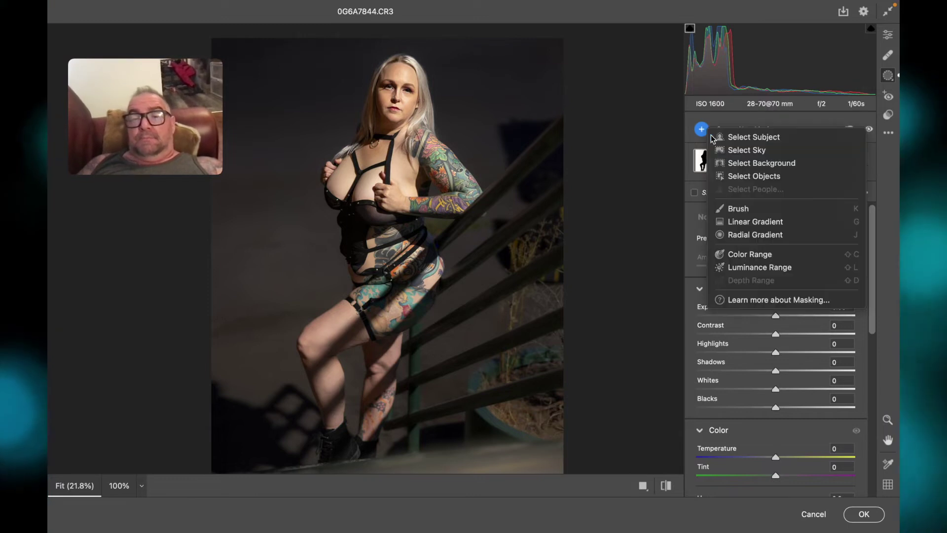
click(745, 233)
drag(544, 116, 457, 365)
drag(422, 332, 429, 143)
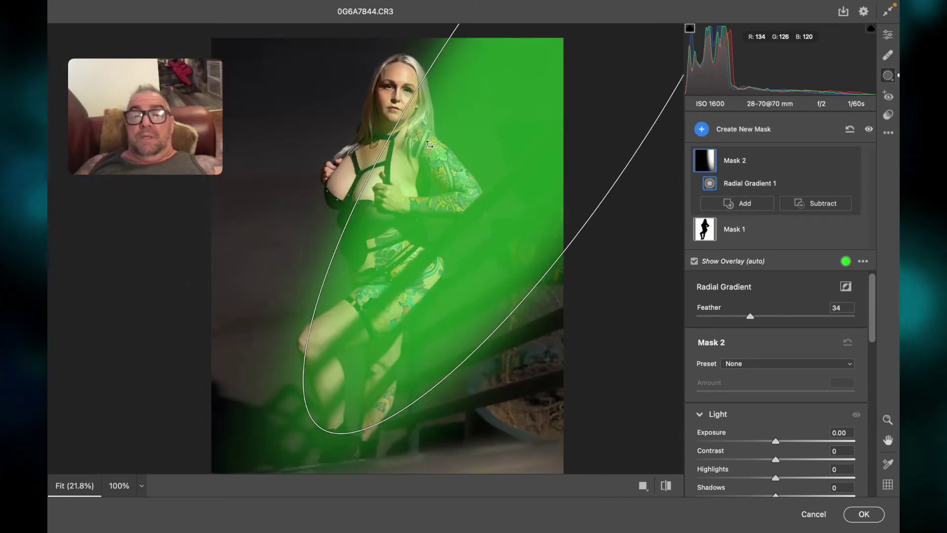
drag(543, 96, 400, 173)
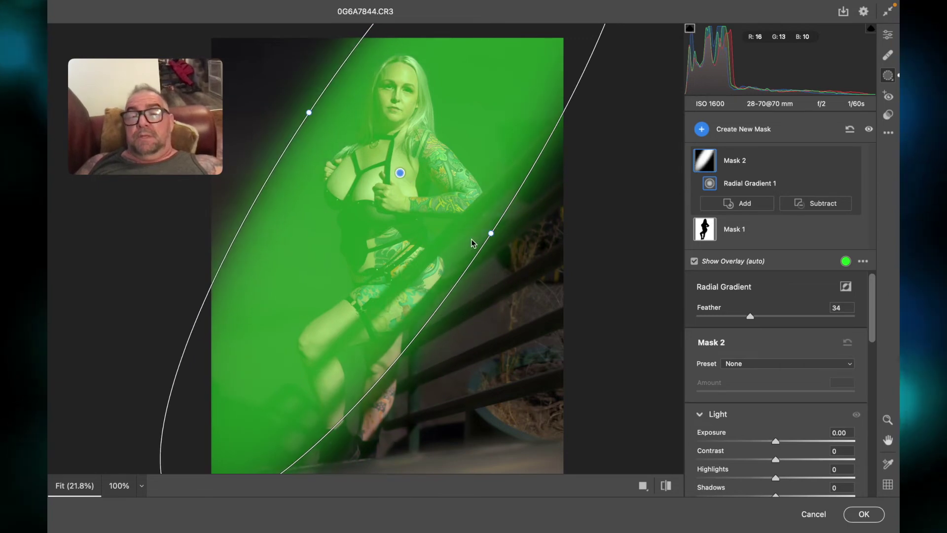
drag(491, 234, 560, 230)
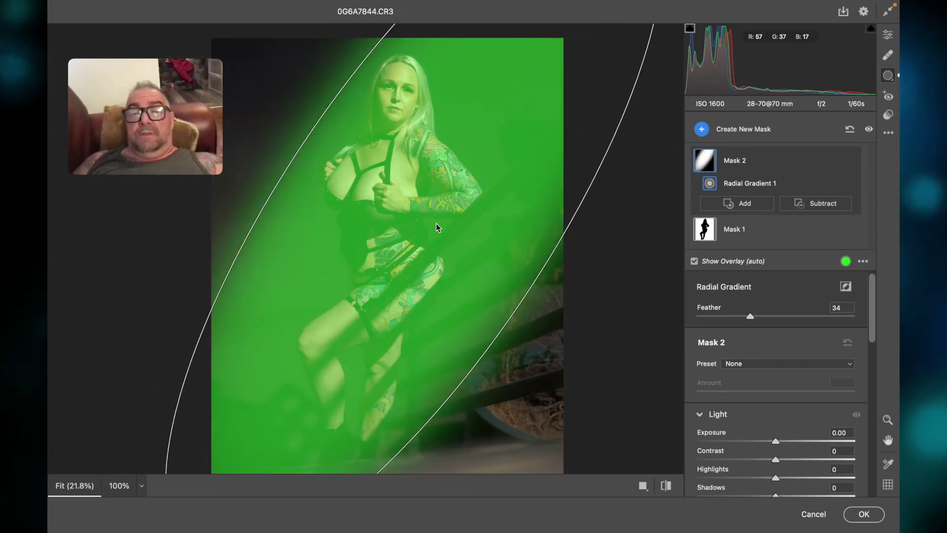
- Invert the radial gradient so it affects the surroundings, and fine-tune the ellipse's position, angle and width around the woman
key(apostrophe)
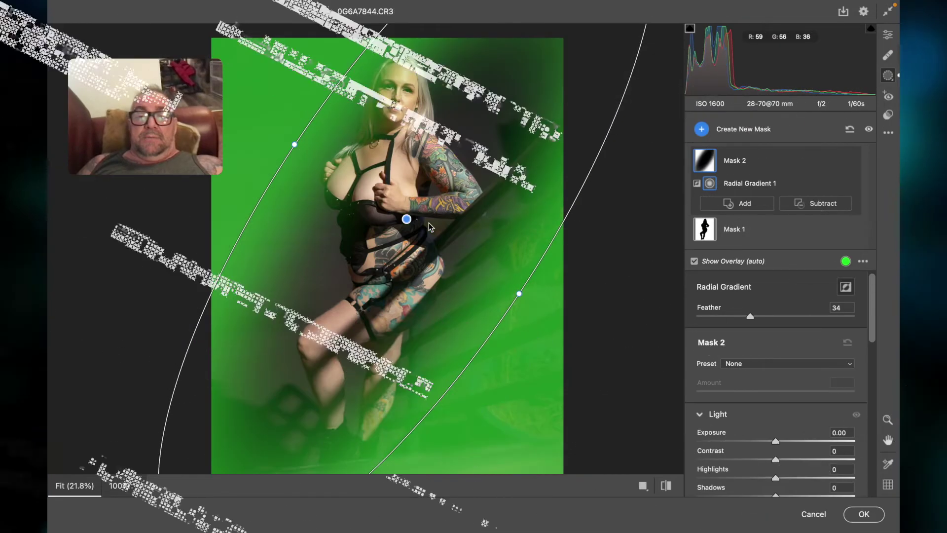
drag(507, 201, 492, 203)
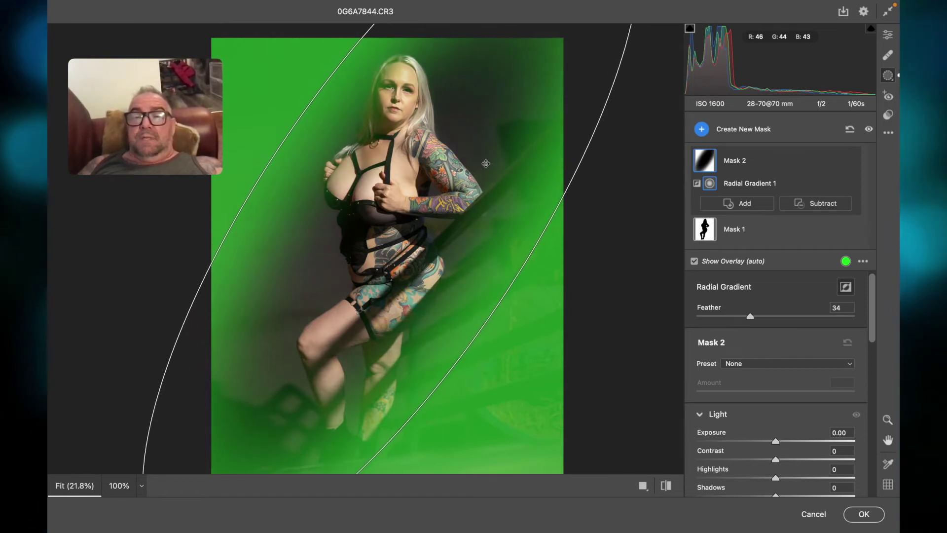
drag(602, 154, 613, 141)
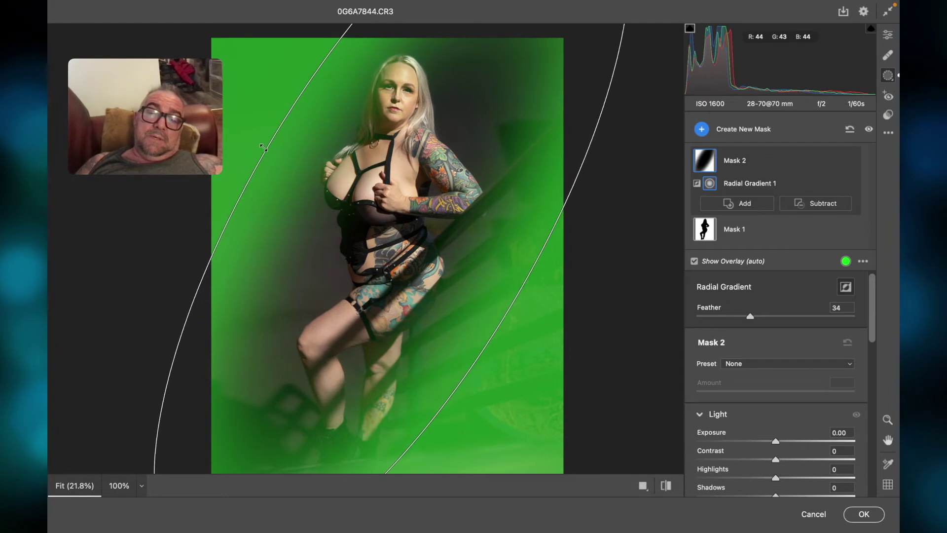
drag(275, 152, 259, 144)
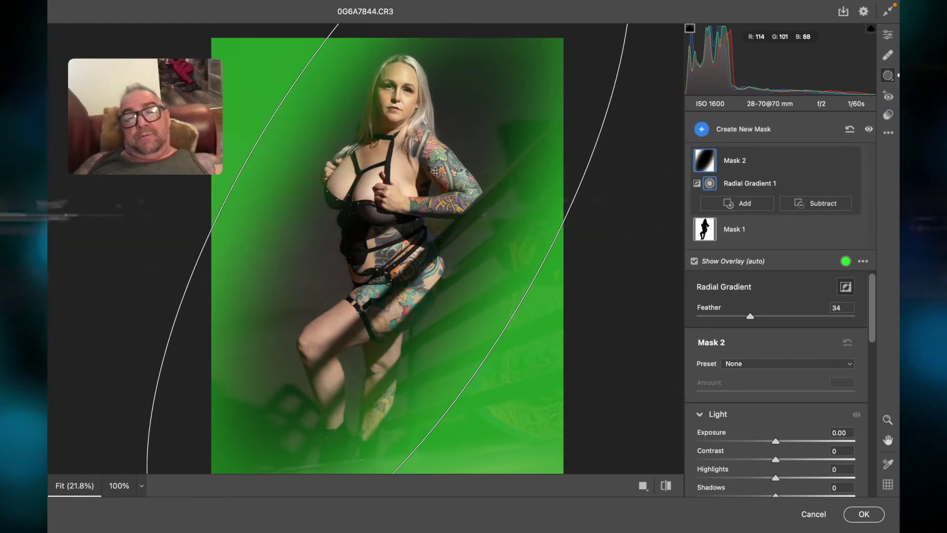
drag(438, 170, 430, 171)
drag(535, 186, 497, 165)
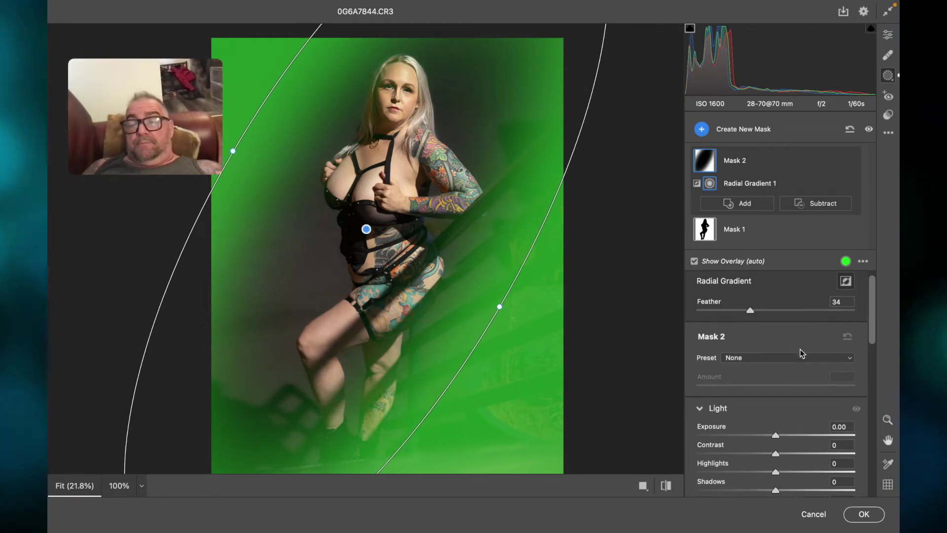
- Set the radial mask's Exposure to -0.65, Texture to -30, Clarity to -41 and Dehaze to -20
scroll(789, 375, down, 2)
drag(776, 399, 763, 401)
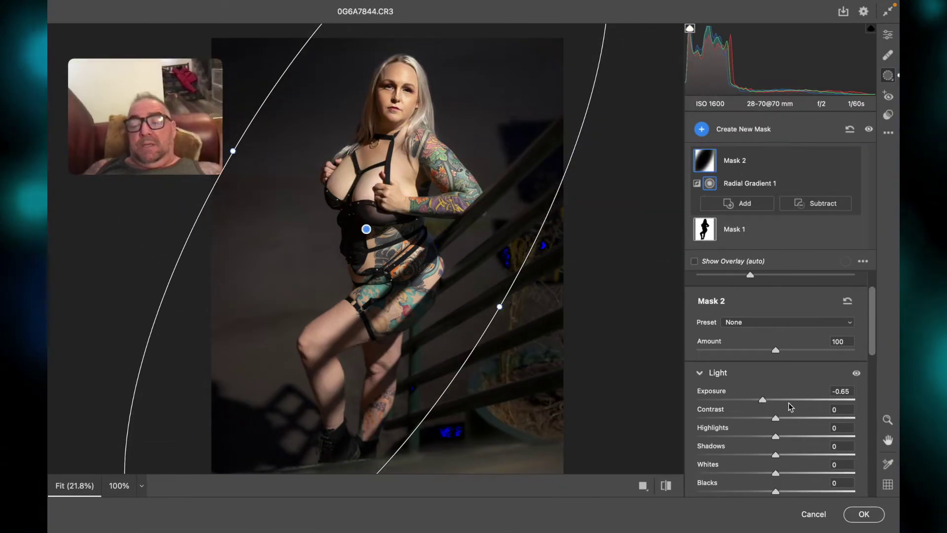
scroll(780, 439, down, 5)
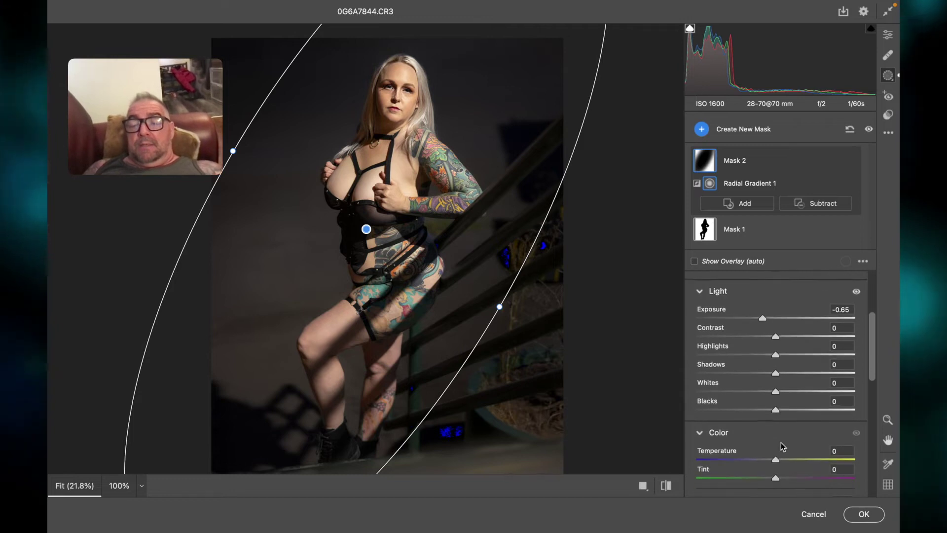
scroll(781, 442, down, 5)
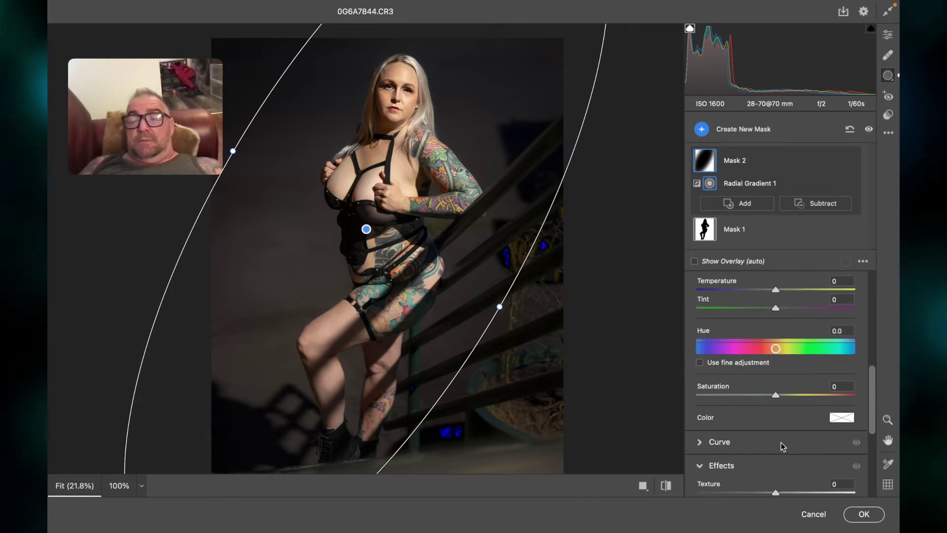
drag(776, 421, 758, 459)
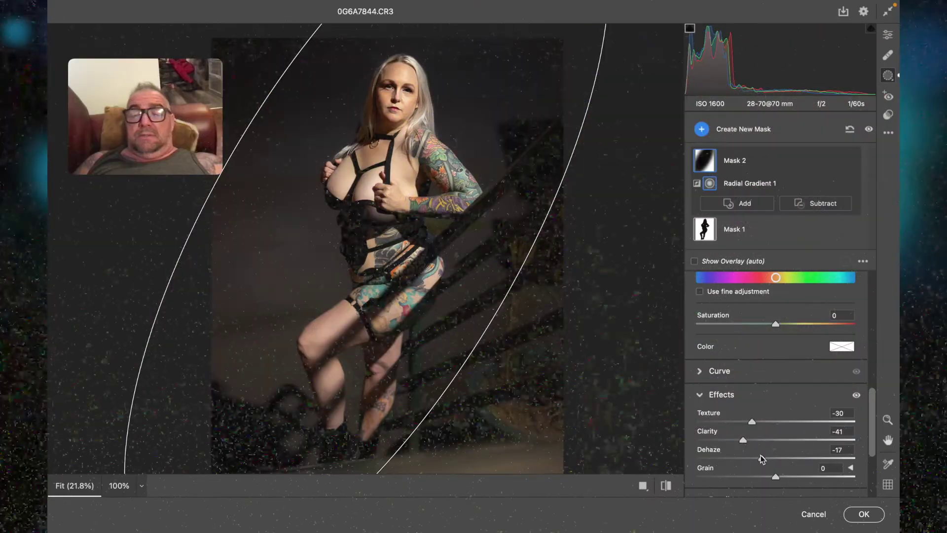
drag(763, 460, 761, 459)
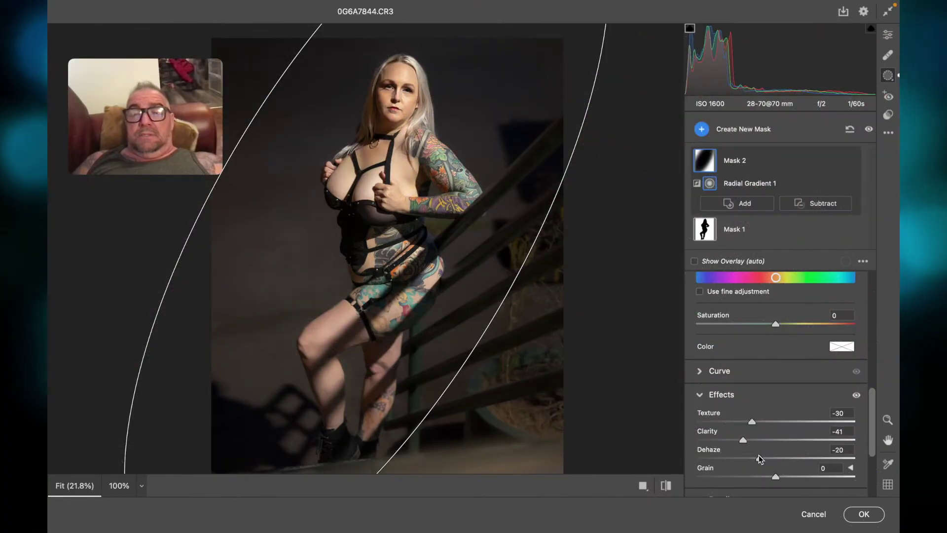
- Set the radial mask's Shadows to -10 and Exposure to -0.85, and toggle all masks off and on to compare
scroll(801, 362, up, 4)
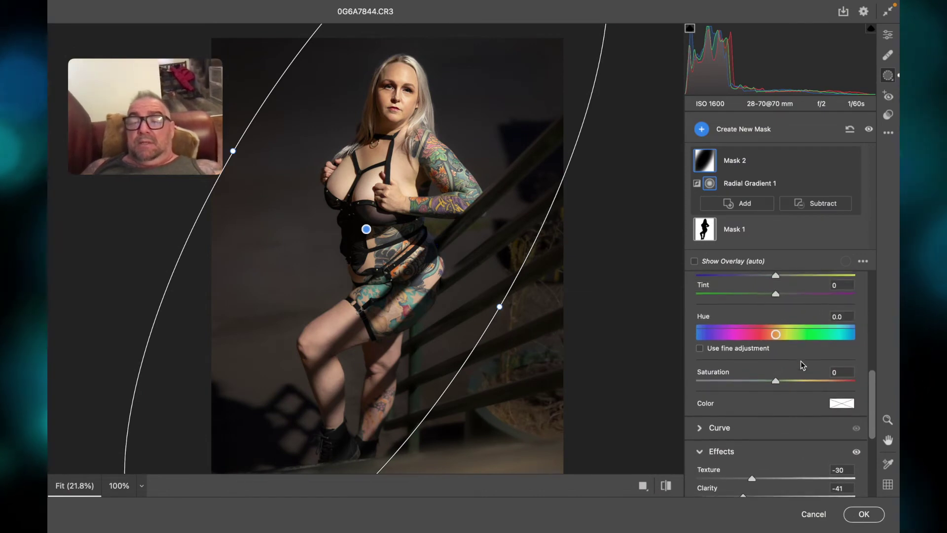
scroll(801, 363, up, 5)
scroll(801, 364, down, 1)
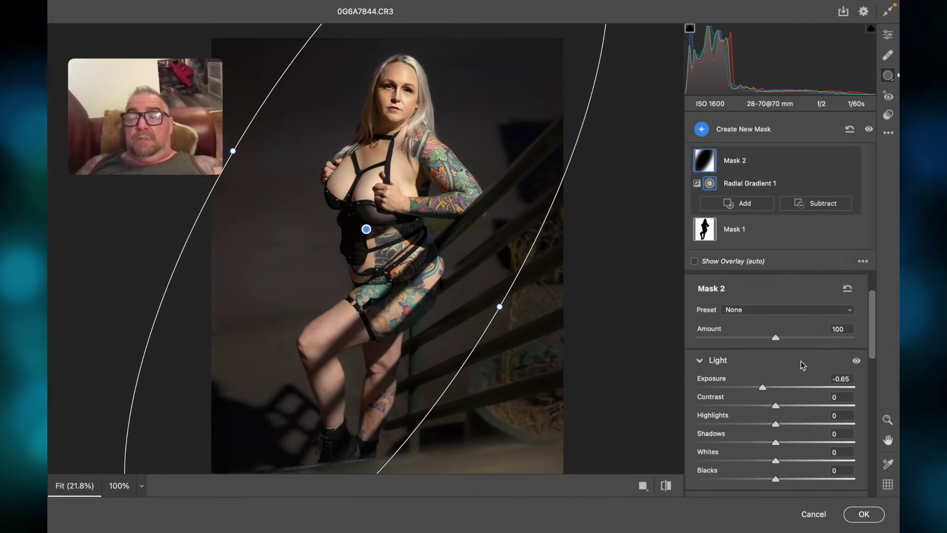
drag(776, 424, 768, 424)
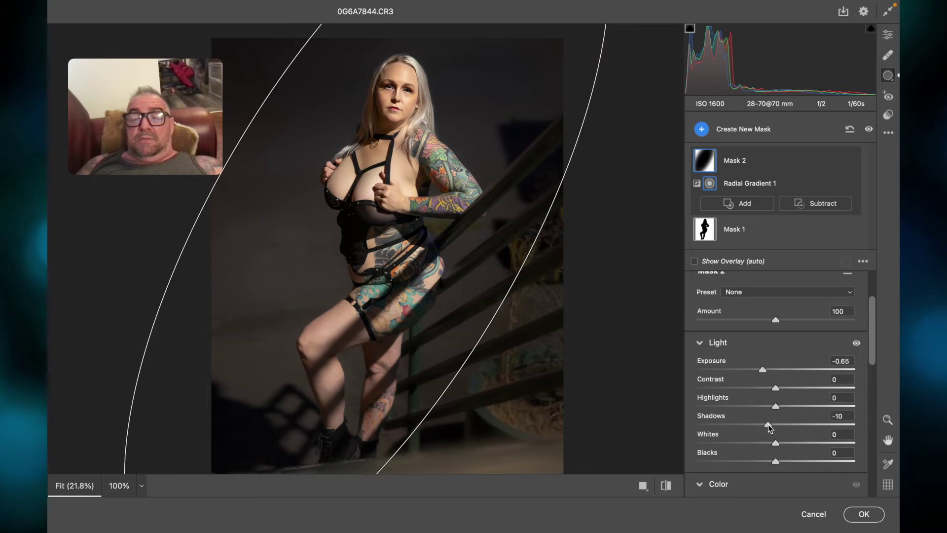
drag(760, 371, 759, 369)
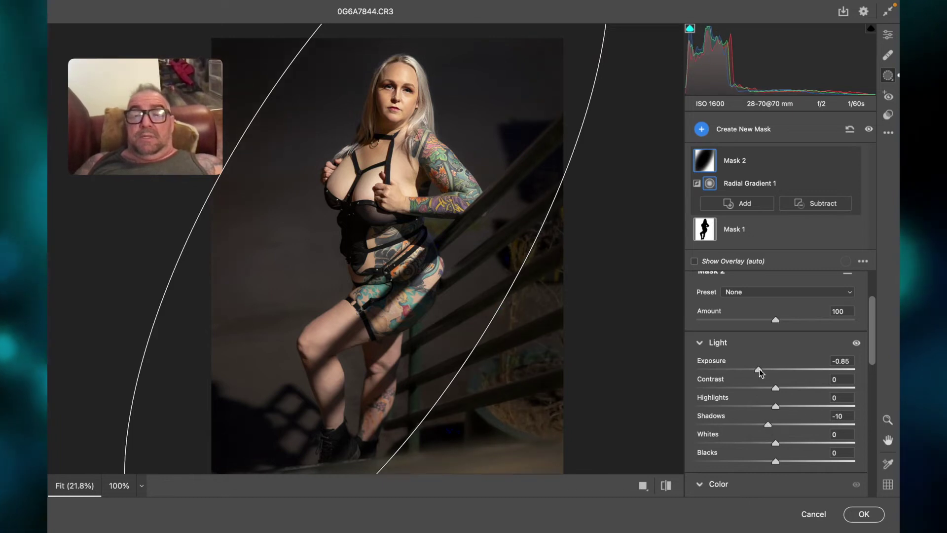
click(869, 130)
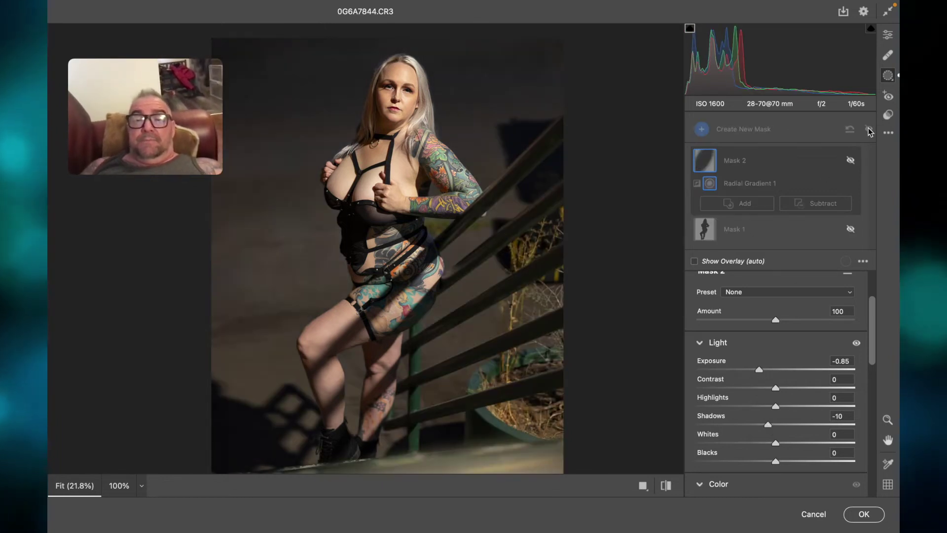
click(868, 129)
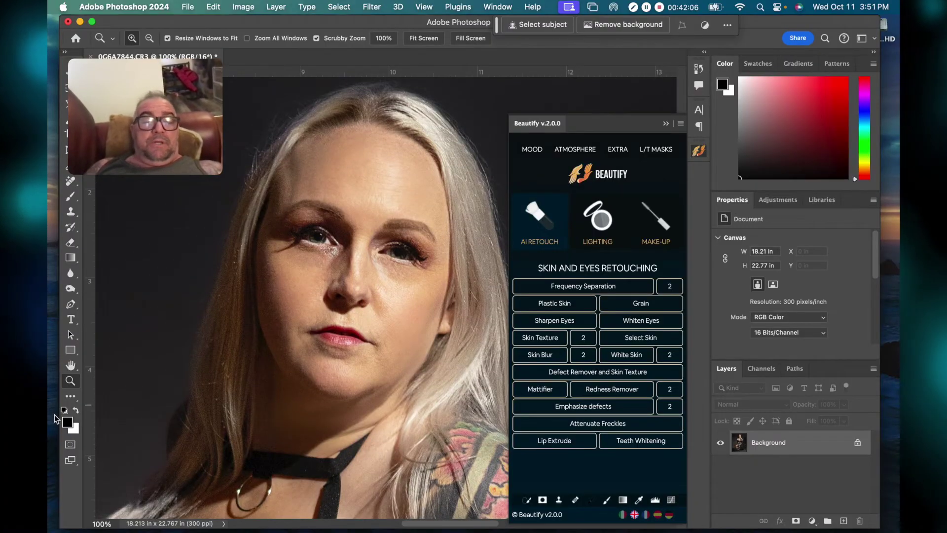
- Add a new layer and dab white over both irises with a soft 60 px brush
click(393, 260)
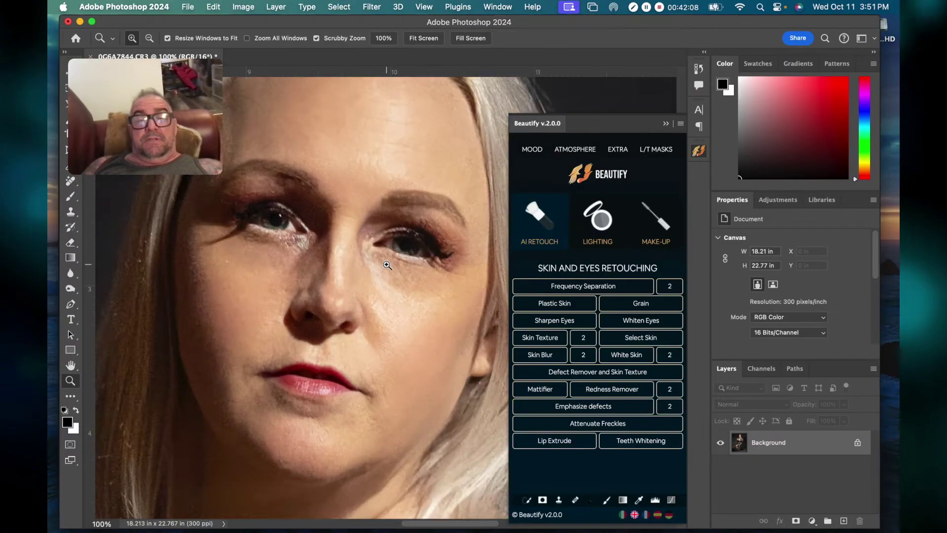
click(376, 254)
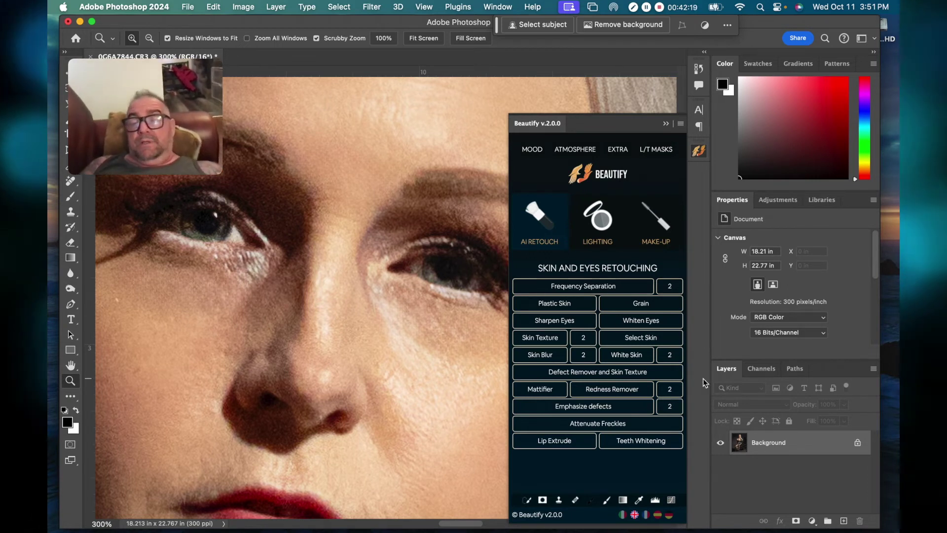
click(844, 521)
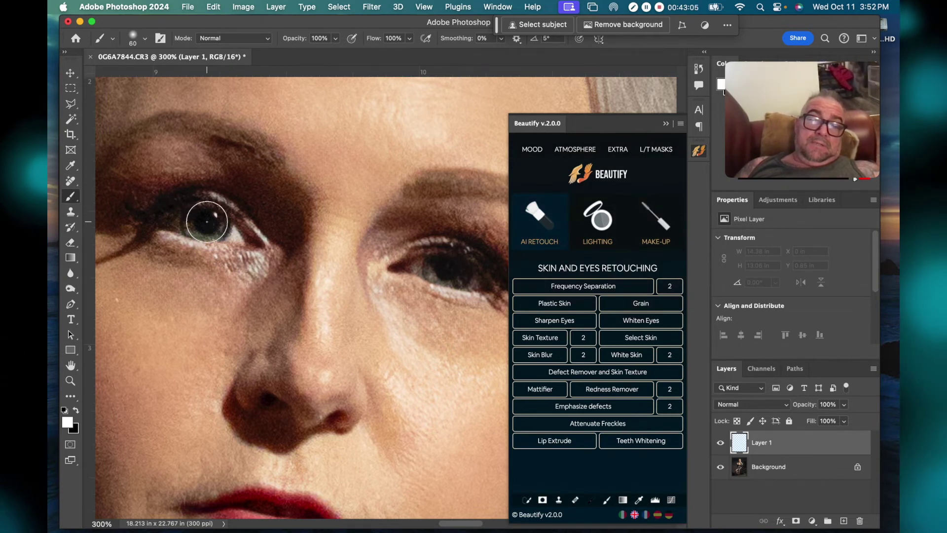
click(207, 221)
click(207, 222)
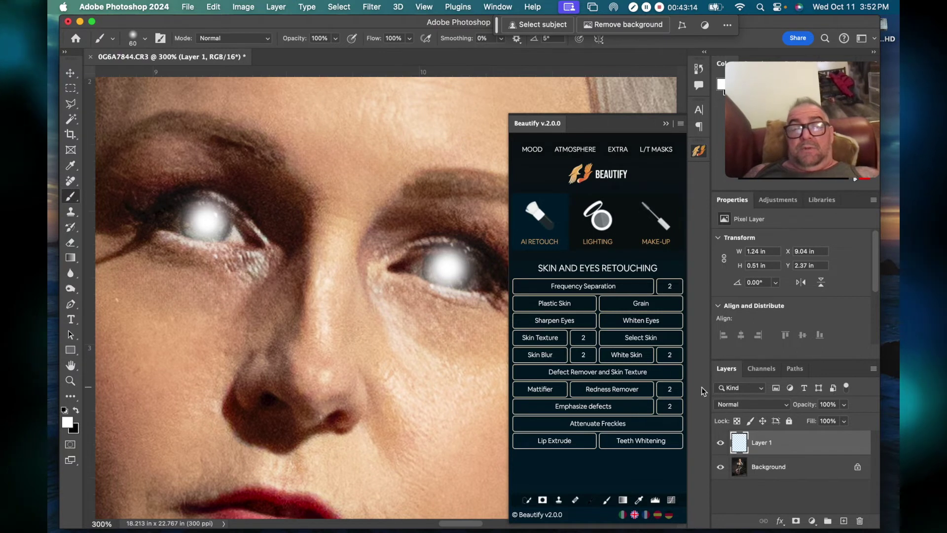
- Set the white iris layer's blend mode to Soft Light and toggle the layer's visibility to compare
click(753, 409)
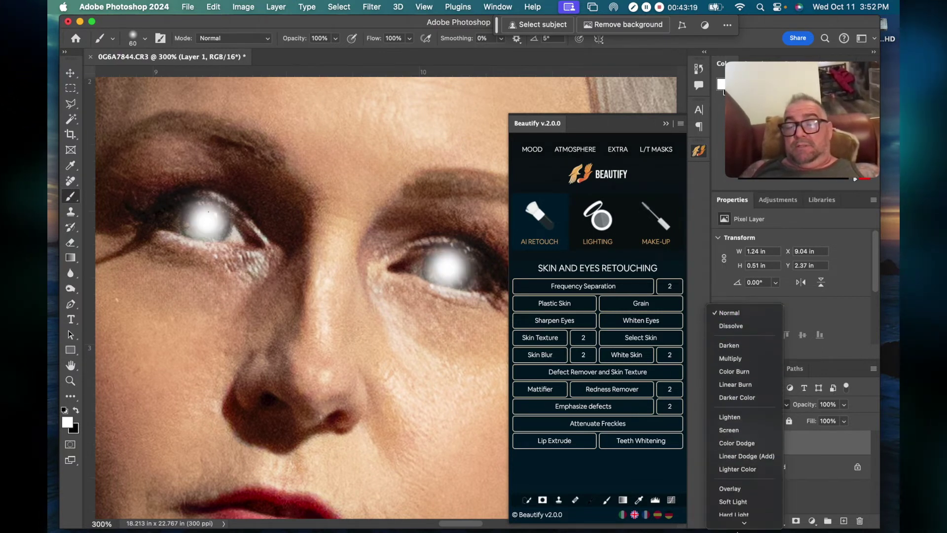
click(748, 423)
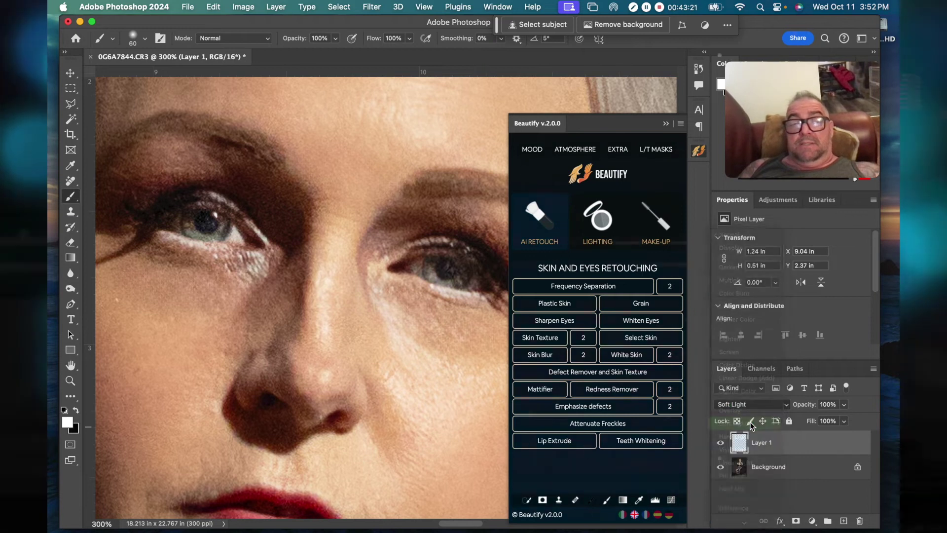
click(721, 443)
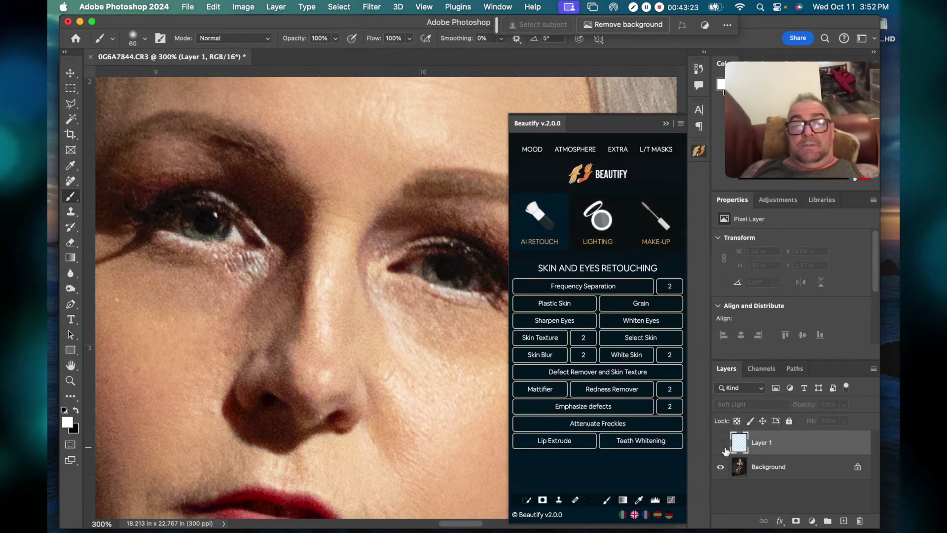
click(722, 445)
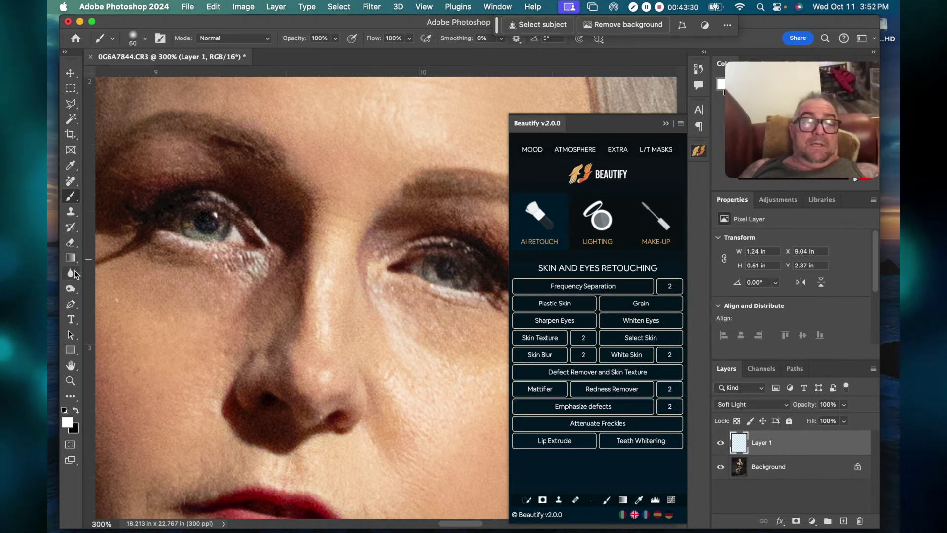
- Erase excess white around the irises with a soft 40 px Eraser at 73% flow, and toggle the layer to compare
click(71, 243)
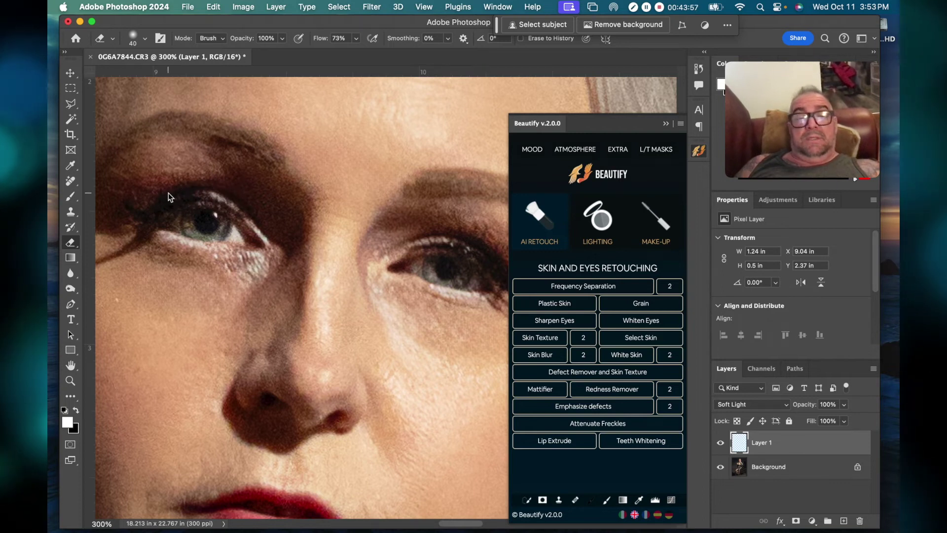
click(720, 443)
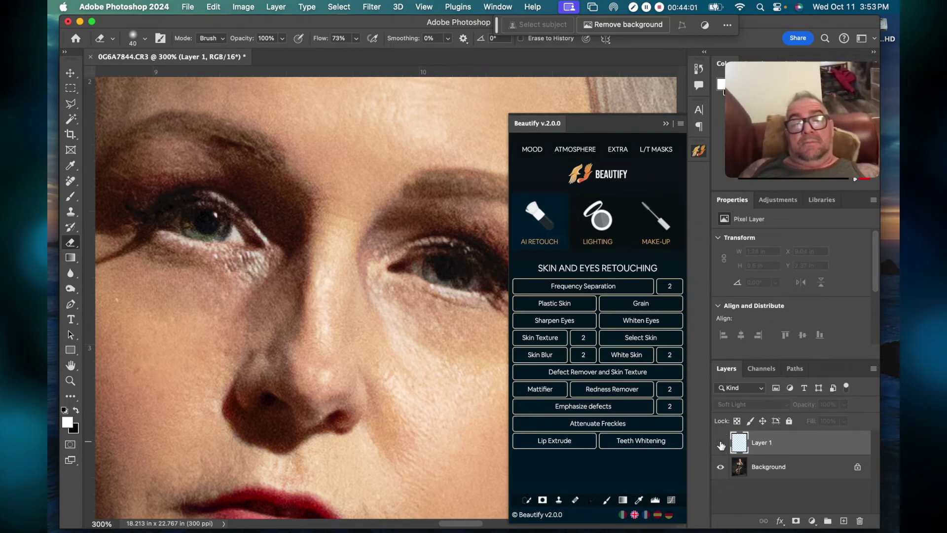
click(721, 443)
scroll(293, 354, down, 5)
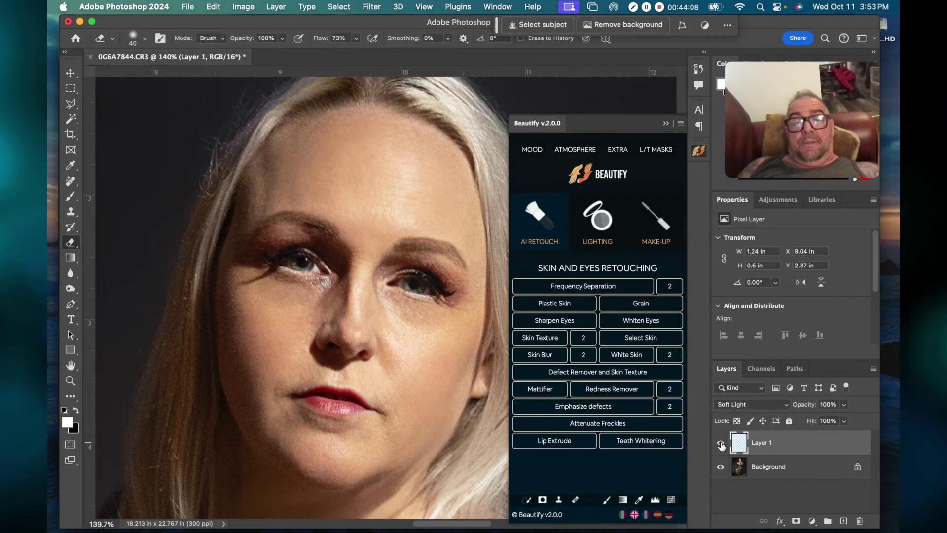
scroll(401, 330, down, 2)
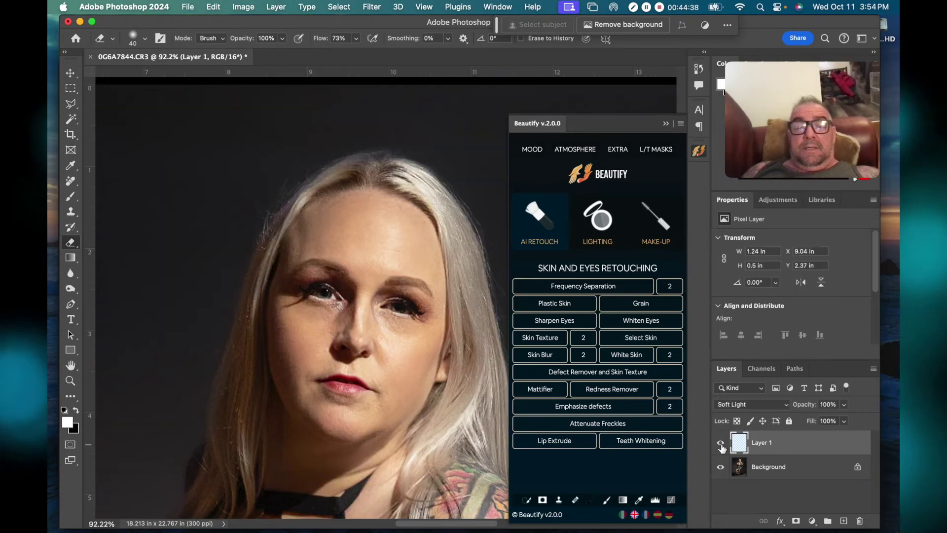
- Lower the iris layer's opacity to 79% and merge it into the background
drag(804, 411, 793, 406)
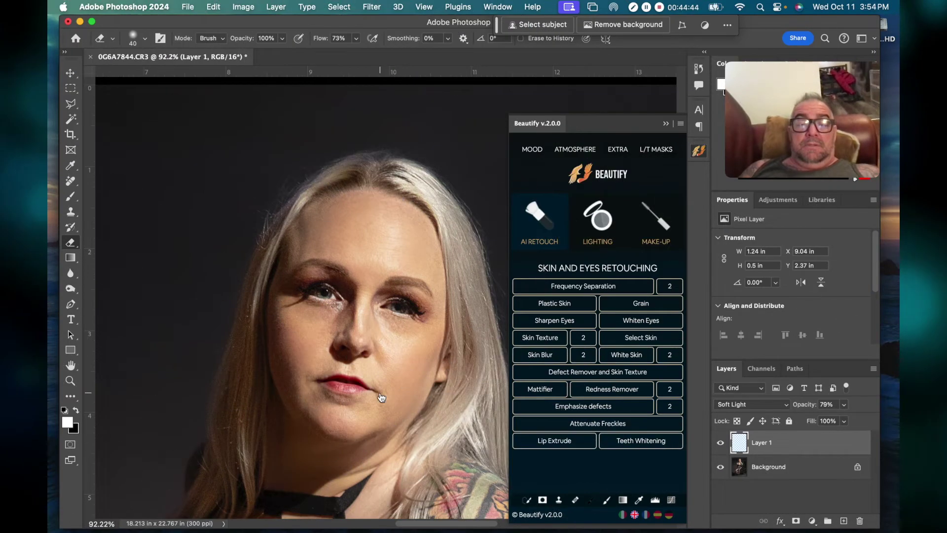
scroll(273, 345, down, 3)
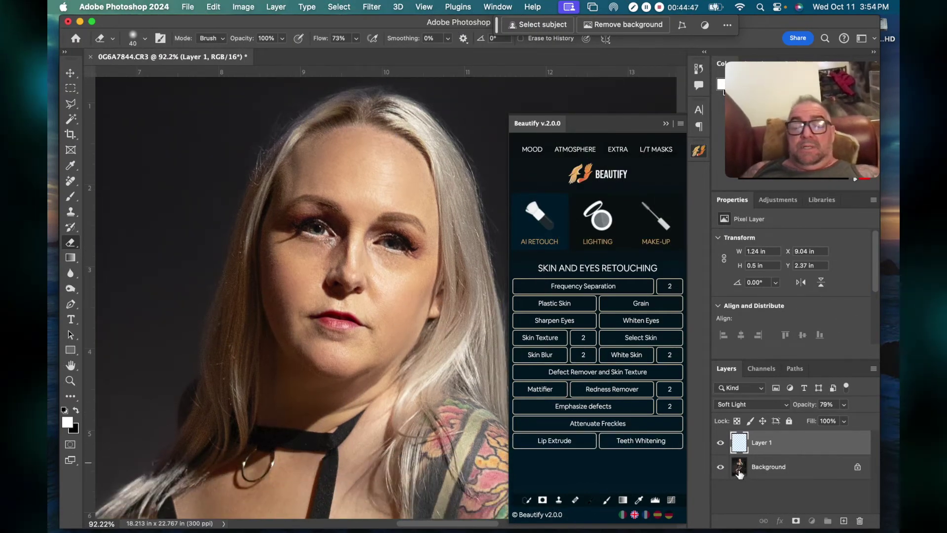
key(BackSpace)
- Remove the two skin creases on the wrist beside the forearm tattoo using the Remove tool at size 35
scroll(371, 284, down, 2)
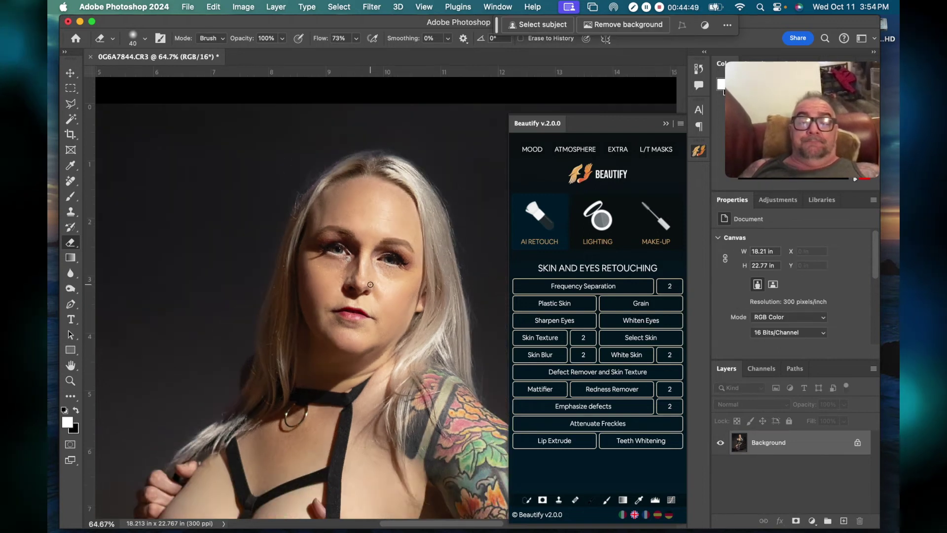
scroll(370, 283, down, 12)
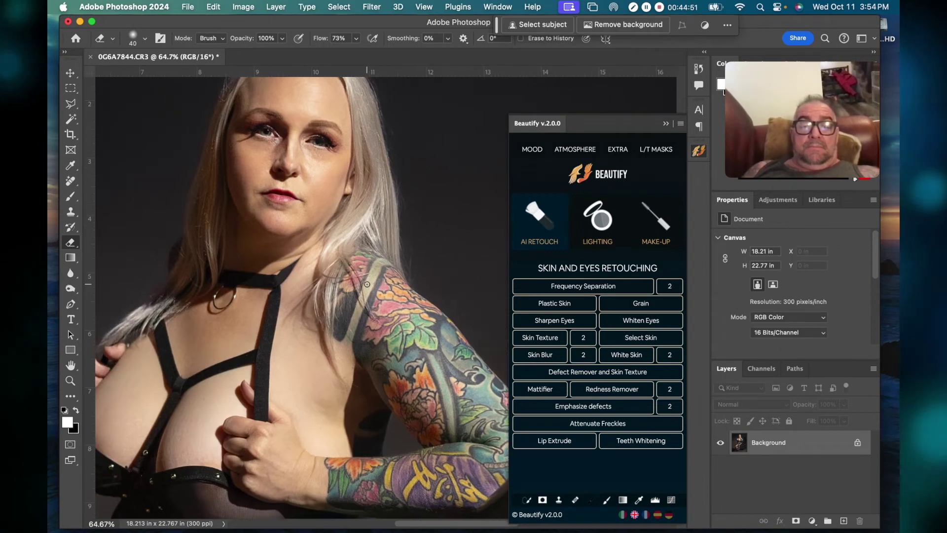
scroll(367, 284, up, 5)
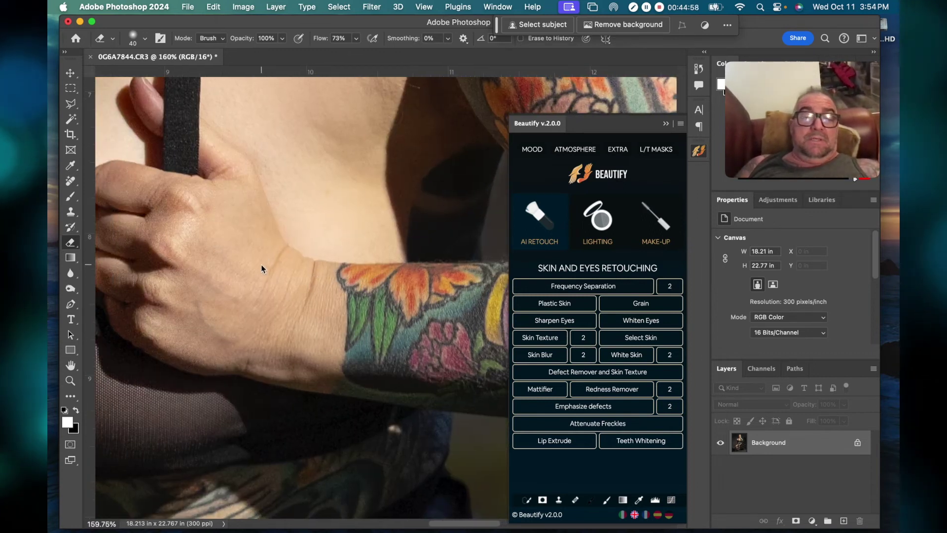
click(71, 180)
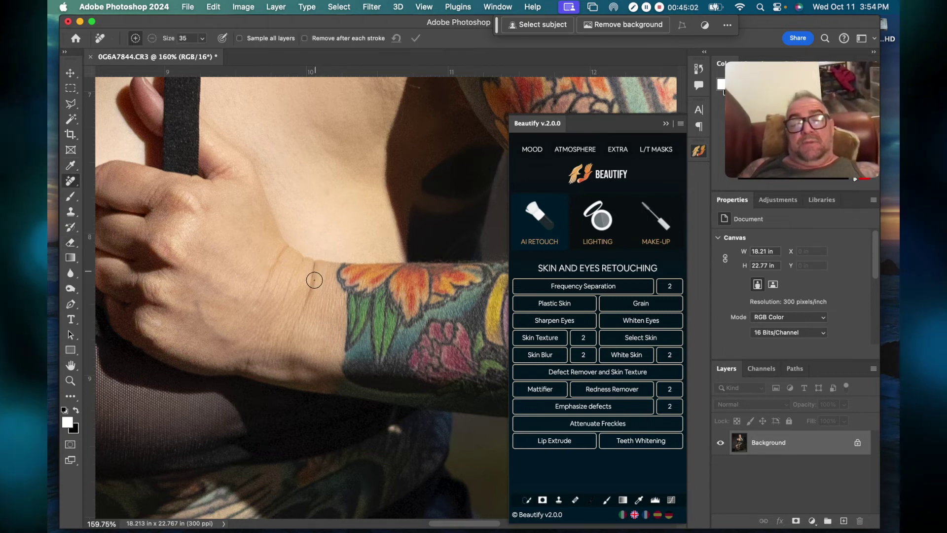
drag(306, 303, 296, 318)
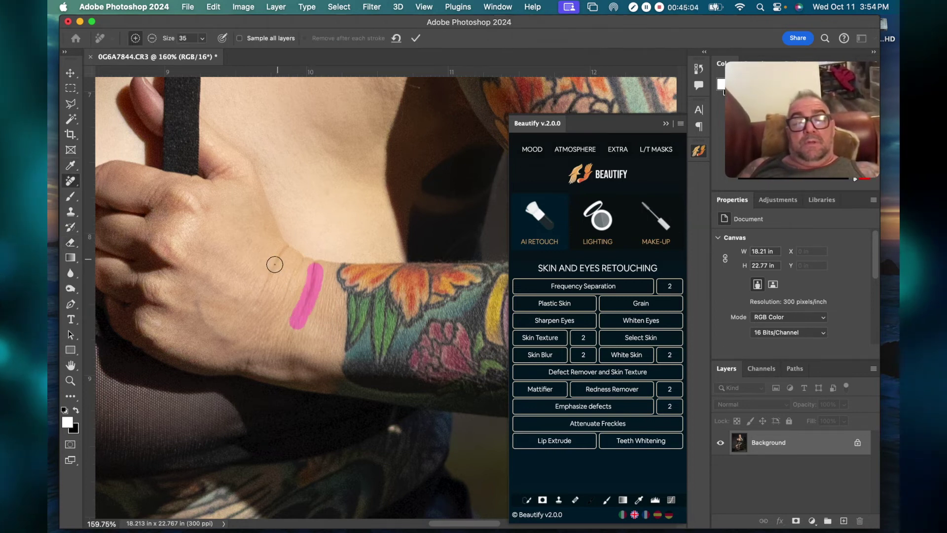
drag(276, 257, 267, 290)
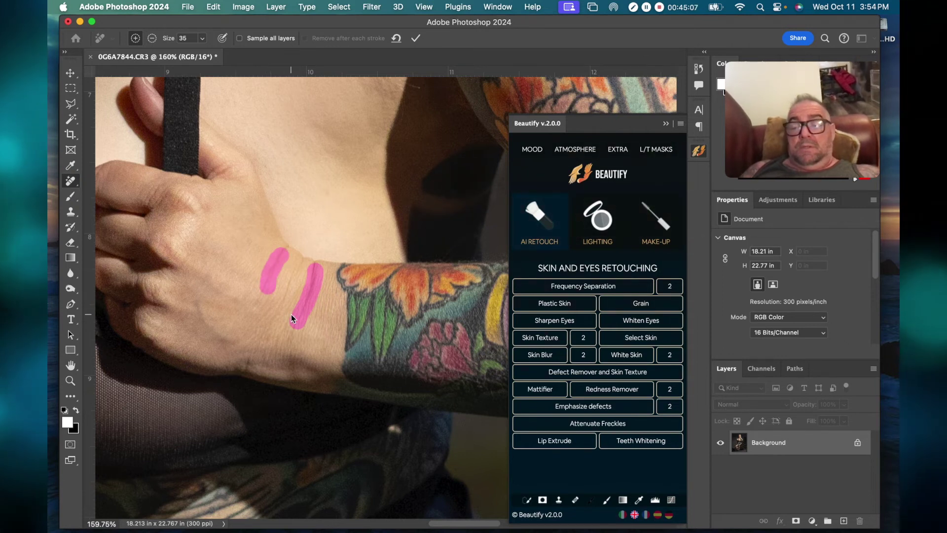
key(Return)
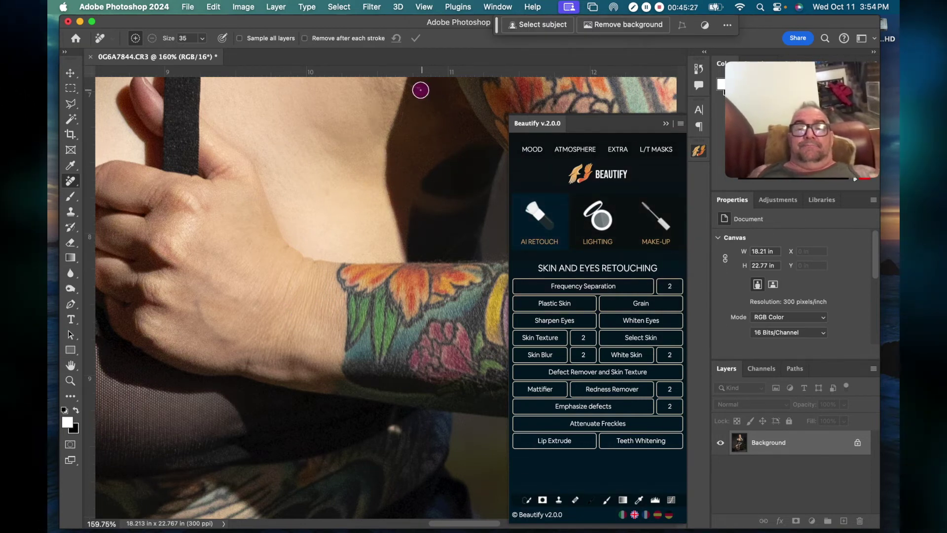
- Remove the two small skin marks near the armpit beside the tattooed arm with the Remove tool
scroll(428, 159, up, 3)
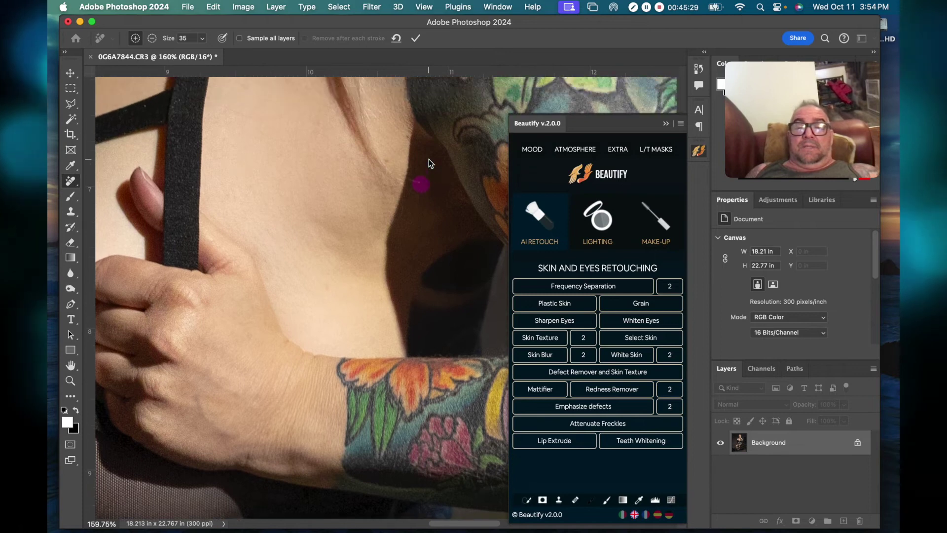
click(388, 161)
click(407, 137)
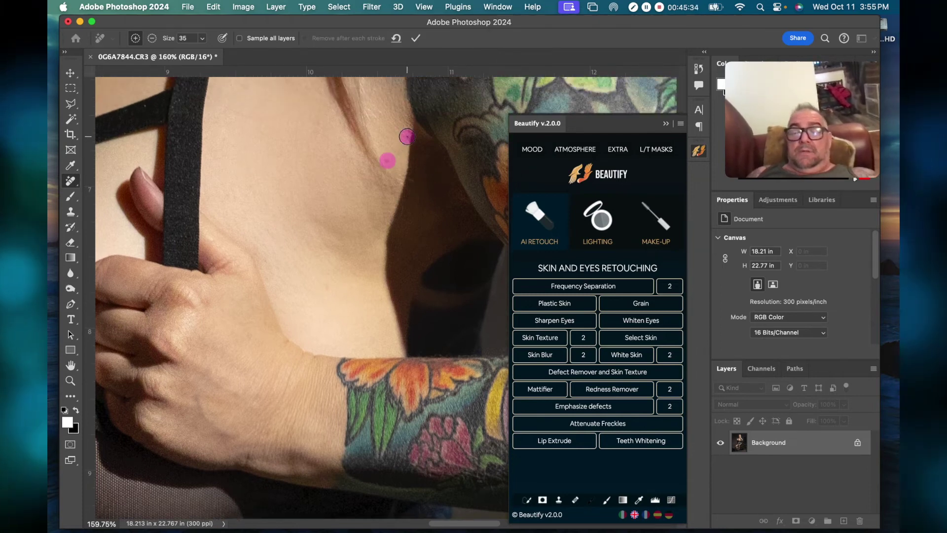
key(Return)
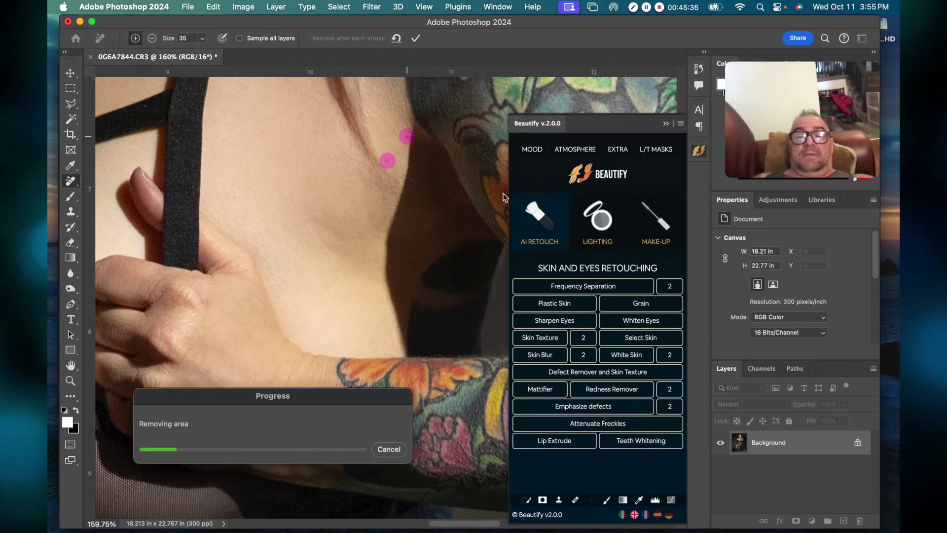
- Remove the skin creases along the underside of the raised thigh beside the garter strap
scroll(386, 223, down, 5)
scroll(386, 223, left, 3)
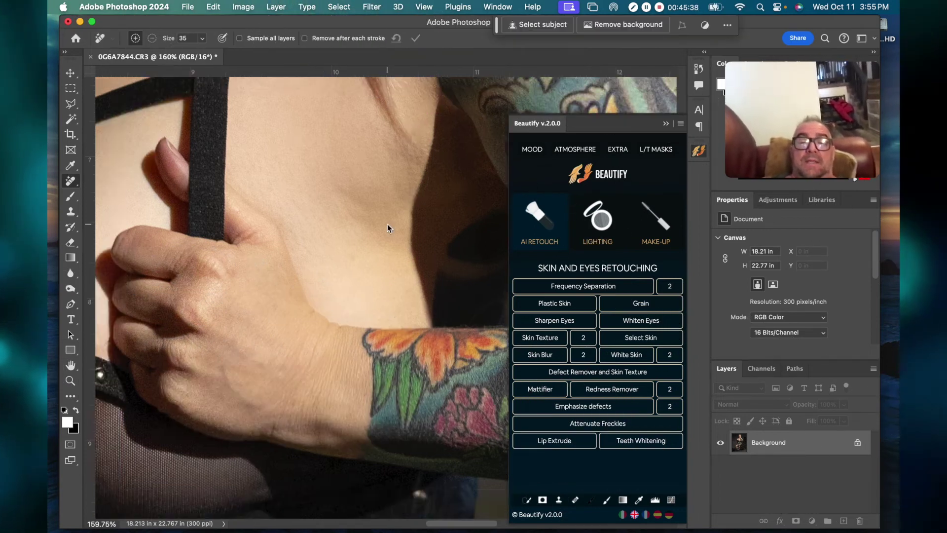
scroll(387, 224, down, 8)
scroll(387, 224, left, 2)
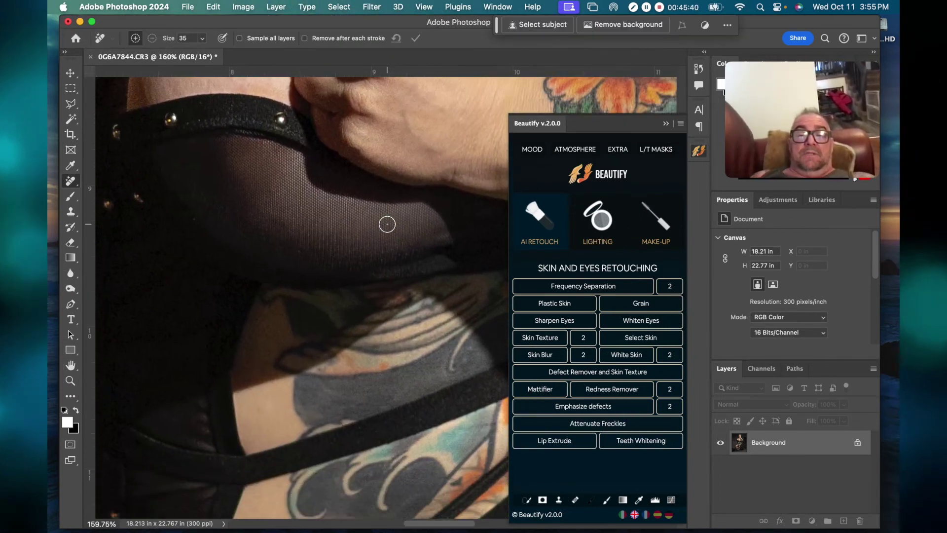
scroll(387, 224, down, 10)
scroll(388, 224, left, 2)
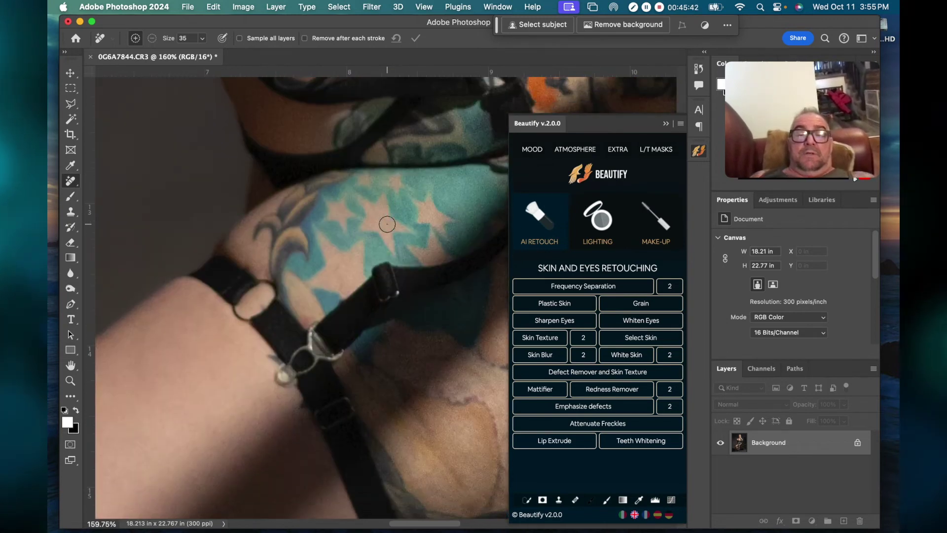
scroll(387, 224, right, 1)
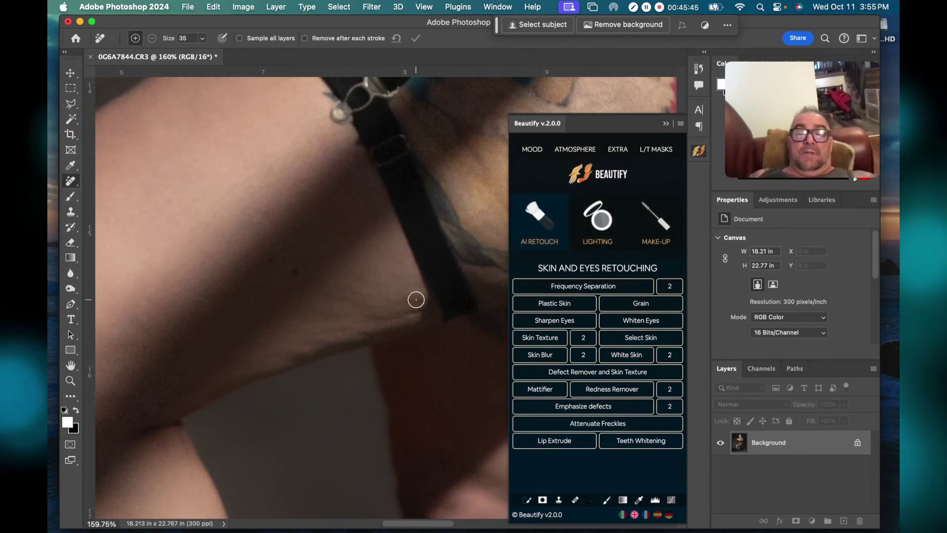
mouse_move(418, 310)
mouse_down()
mouse_move(369, 318)
mouse_move(408, 316)
mouse_move(406, 296)
mouse_up()
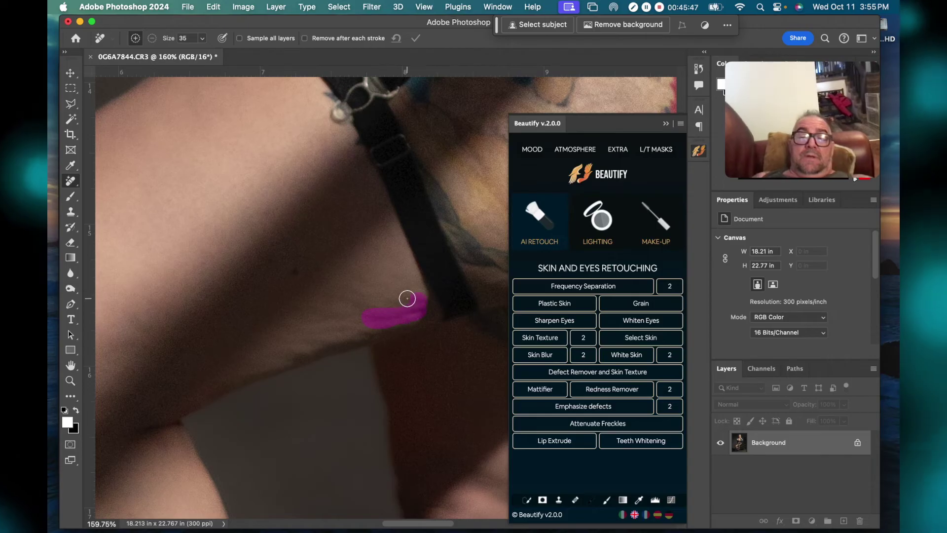
drag(301, 353, 335, 332)
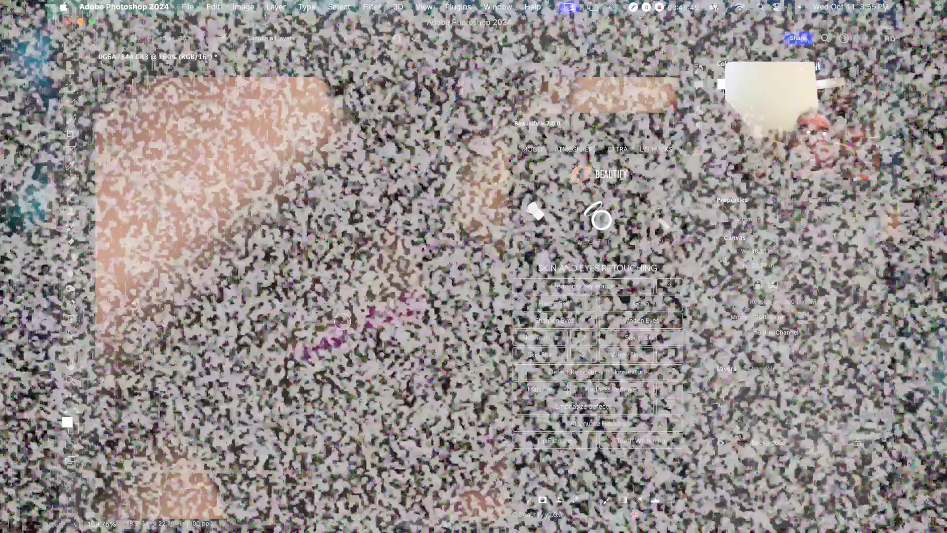
- Inspect the thighs, legs, torso and outfit for remaining skin creases and blemishes
scroll(355, 324, down, 10)
scroll(355, 324, right, 6)
scroll(366, 326, right, 5)
scroll(367, 326, down, 5)
scroll(366, 327, up, 10)
scroll(366, 326, left, 8)
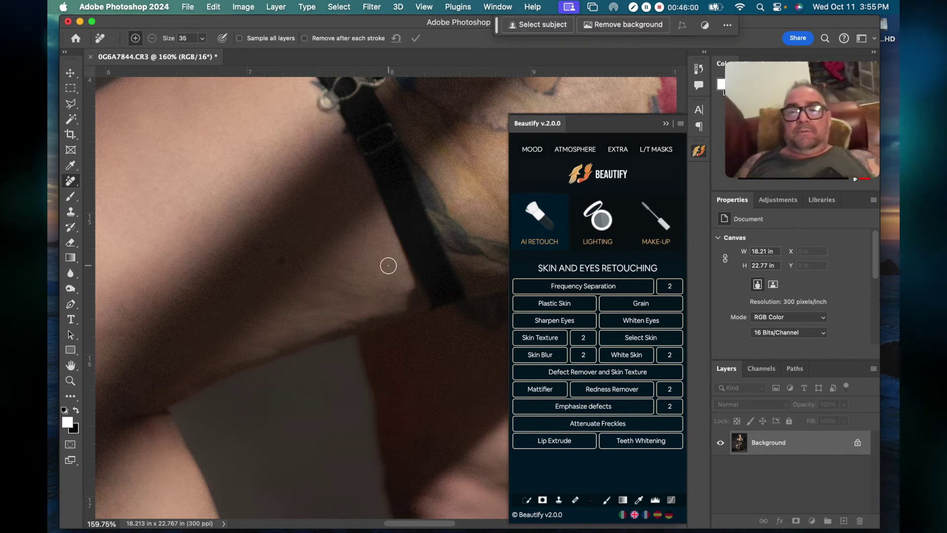
scroll(317, 278, down, 6)
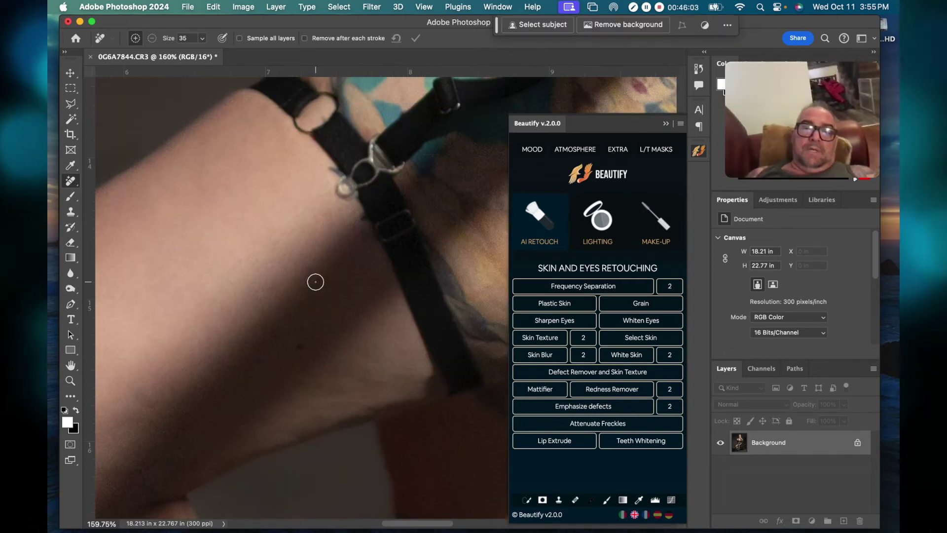
scroll(317, 278, down, 2)
scroll(316, 277, up, 5)
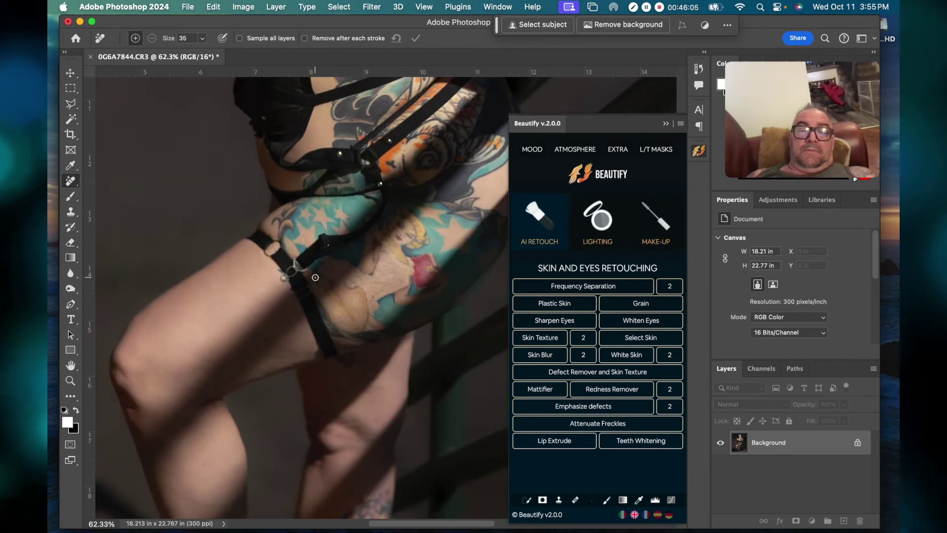
scroll(316, 276, down, 3)
scroll(315, 275, up, 3)
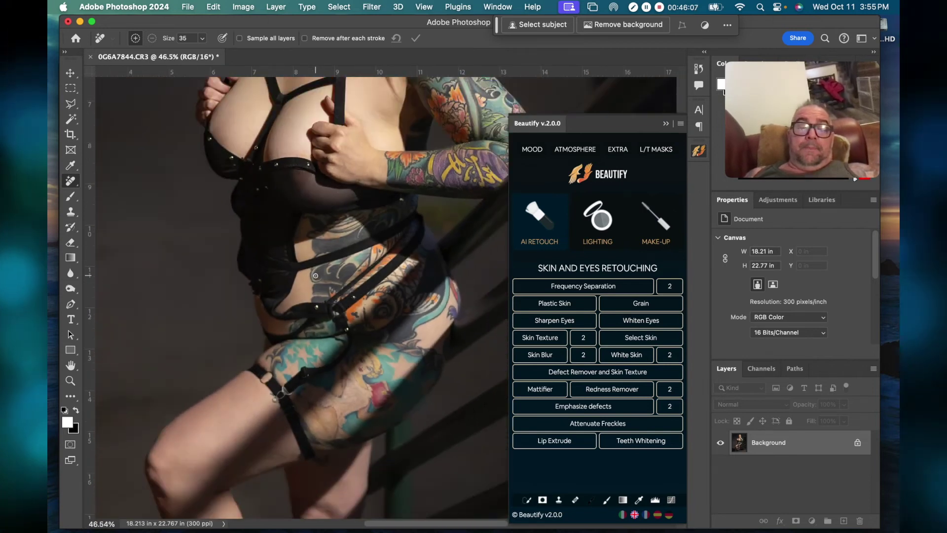
scroll(315, 276, down, 2)
scroll(315, 275, up, 5)
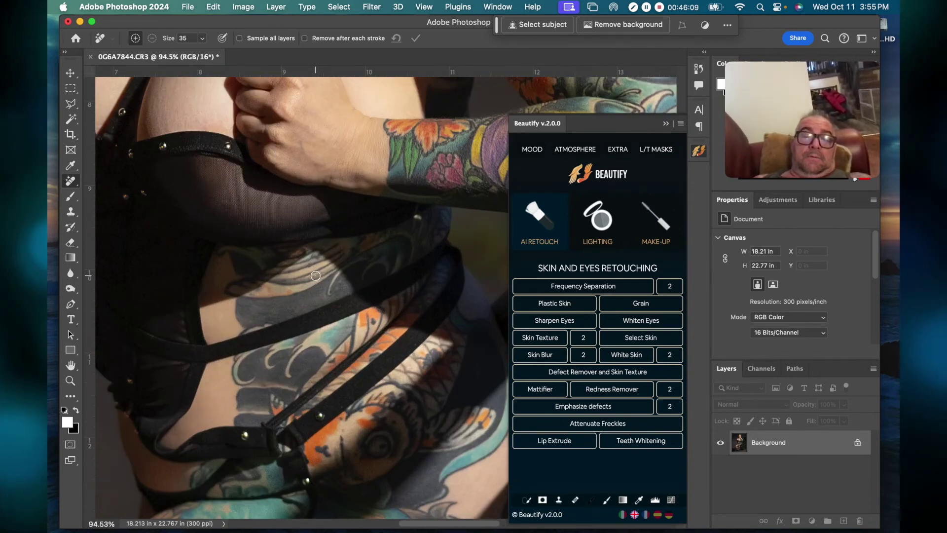
- Brush the Remove tool along the outer skin edge of the waist below the corset to smooth its contour
scroll(315, 275, left, 5)
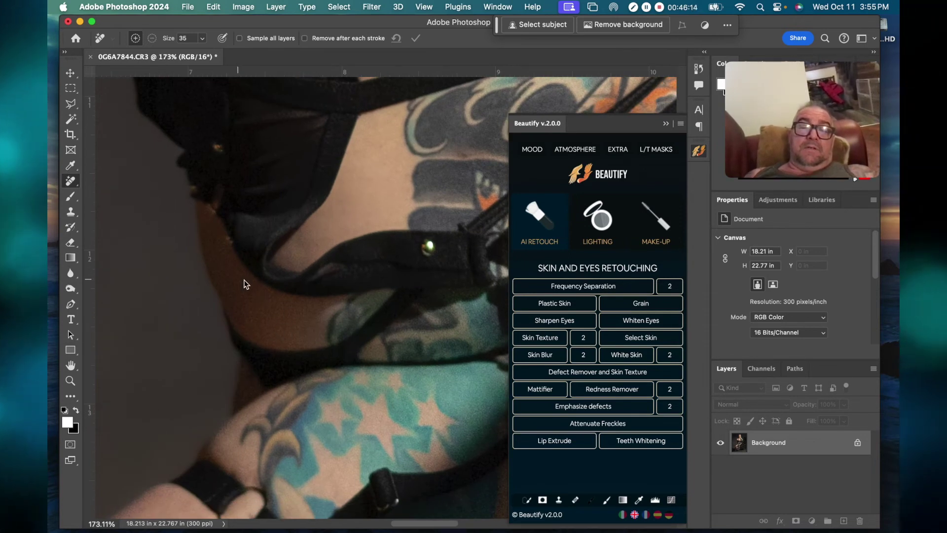
scroll(309, 308, down, 3)
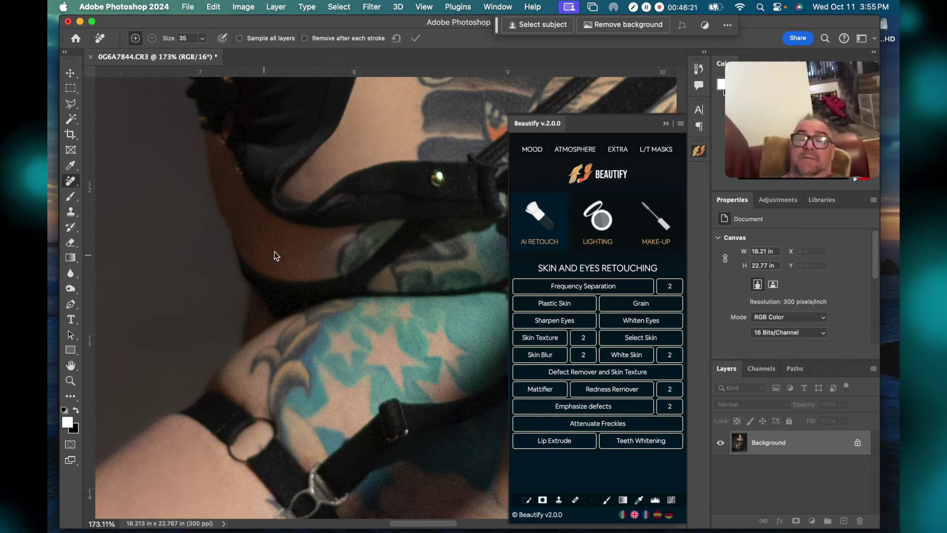
scroll(313, 256, up, 5)
scroll(314, 256, right, 1)
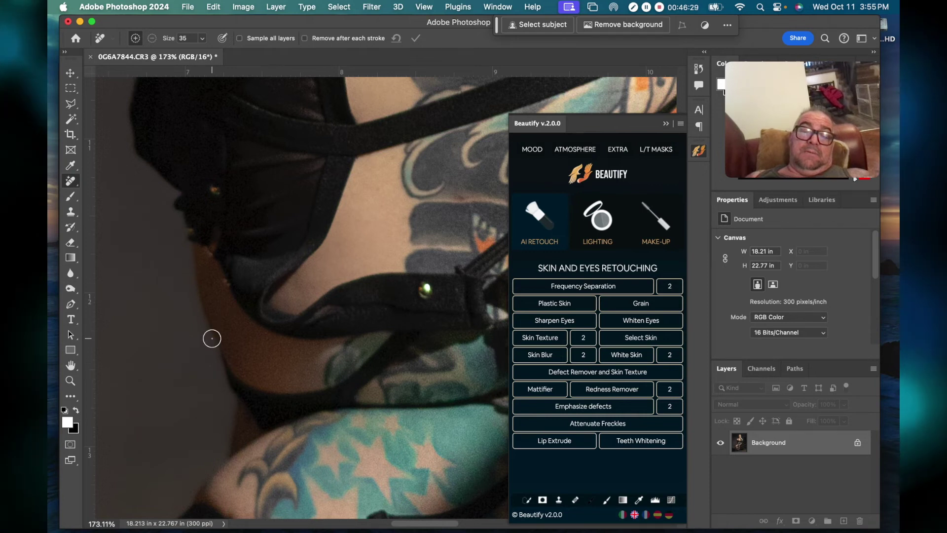
drag(212, 341, 207, 324)
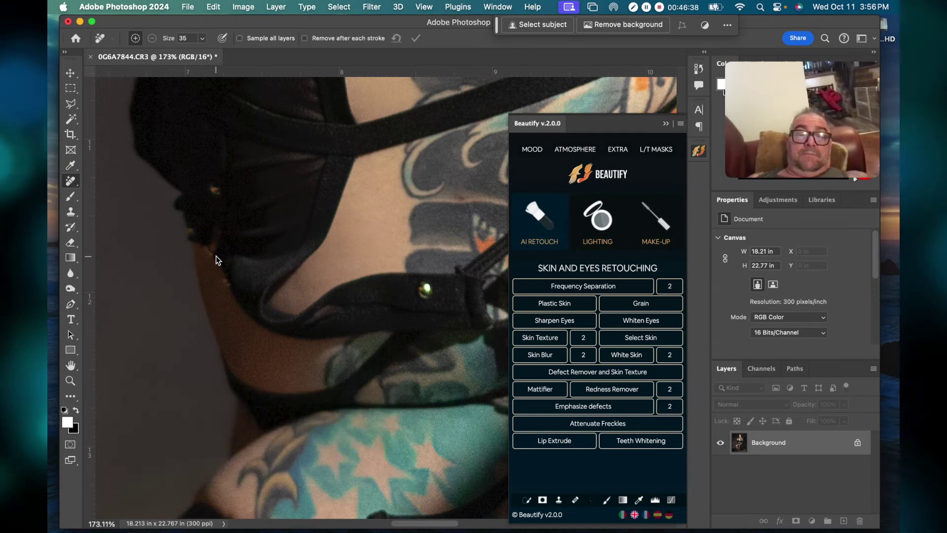
- Inspect the waist, hips, tattoos and surrounding background up close, and review the full-length portrait
scroll(216, 258, down, 3)
scroll(214, 257, up, 3)
scroll(215, 257, down, 1)
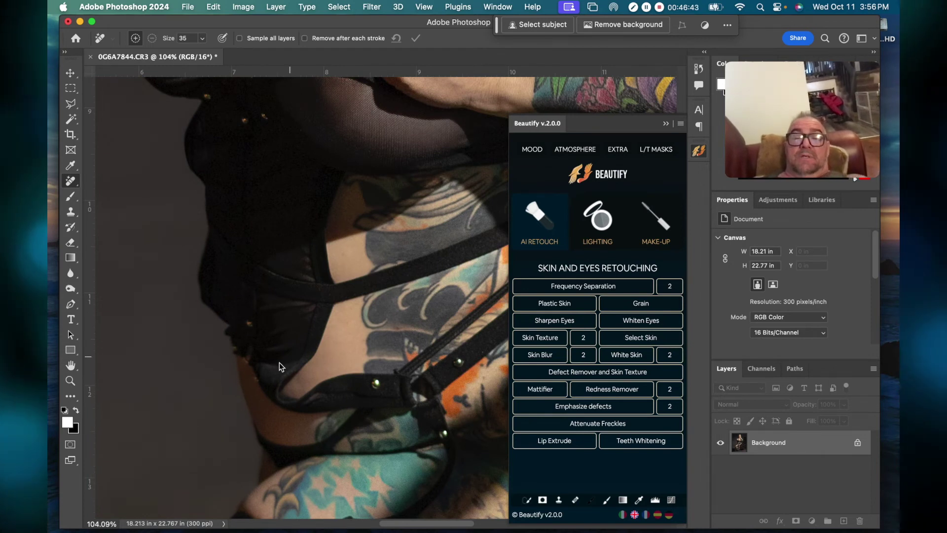
scroll(322, 349, right, 8)
scroll(322, 350, up, 2)
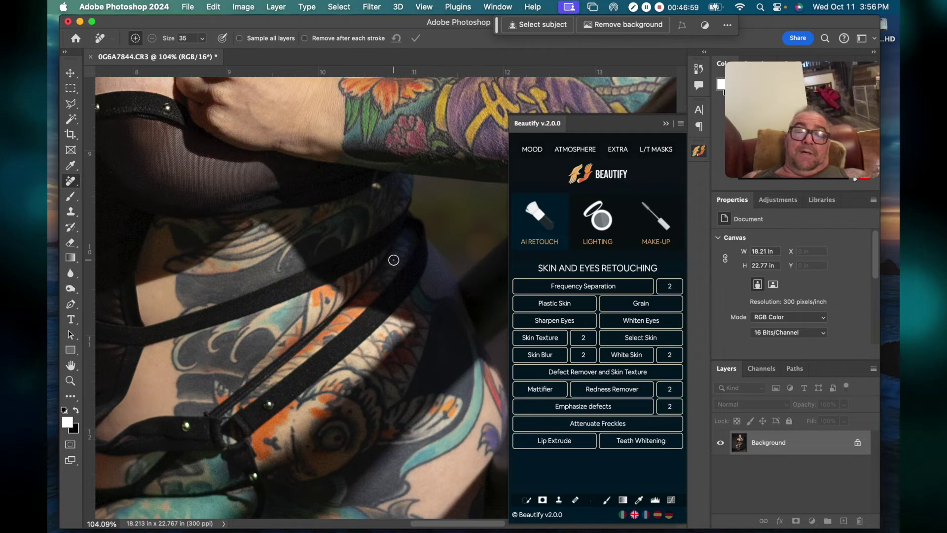
scroll(393, 260, right, 10)
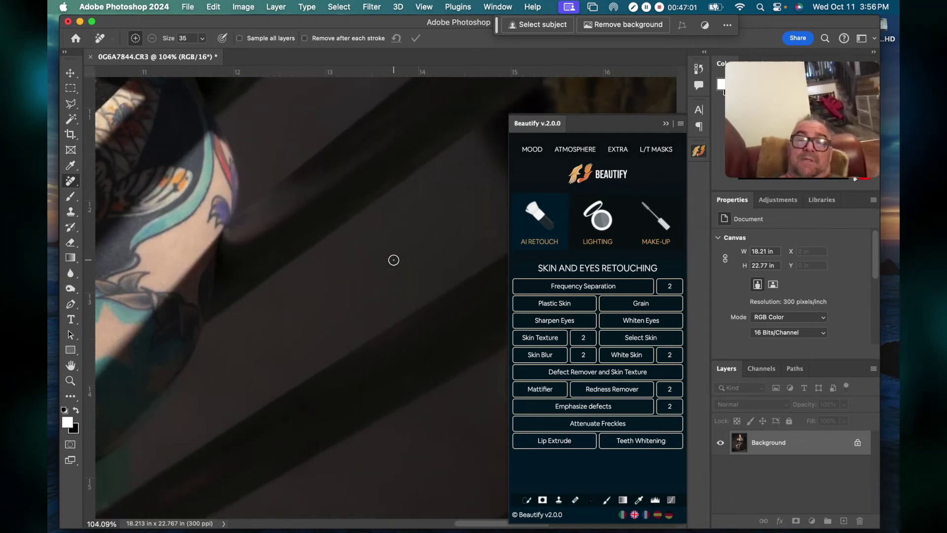
scroll(394, 260, down, 10)
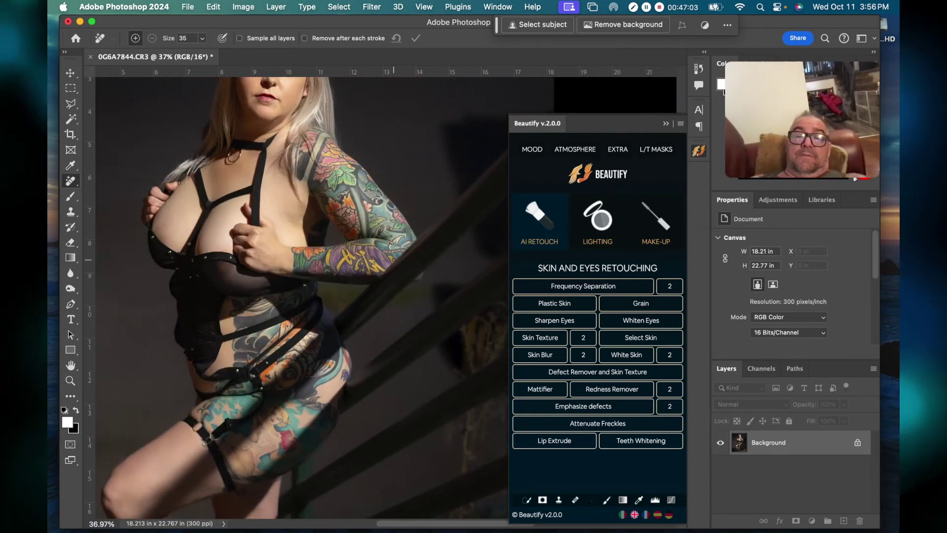
scroll(394, 260, down, 5)
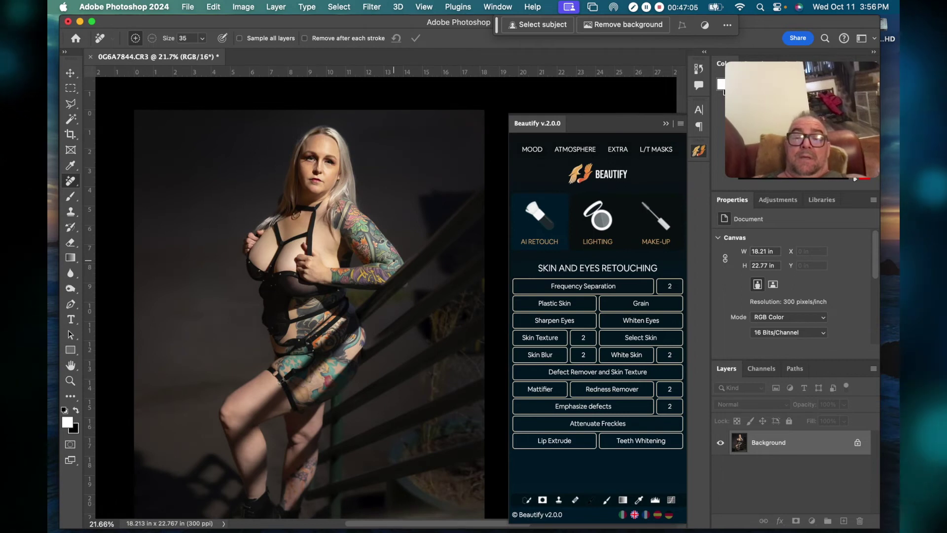
scroll(306, 296, left, 2)
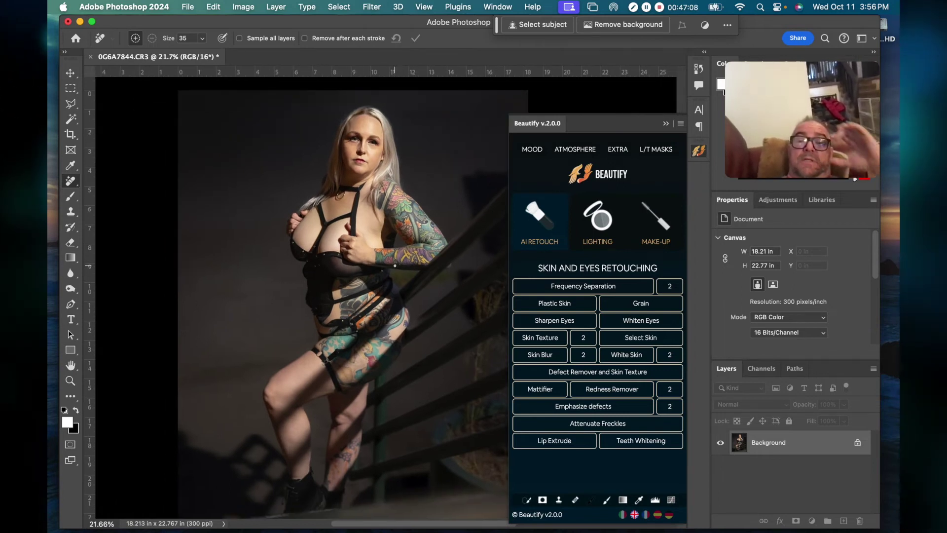
scroll(424, 232, right, 2)
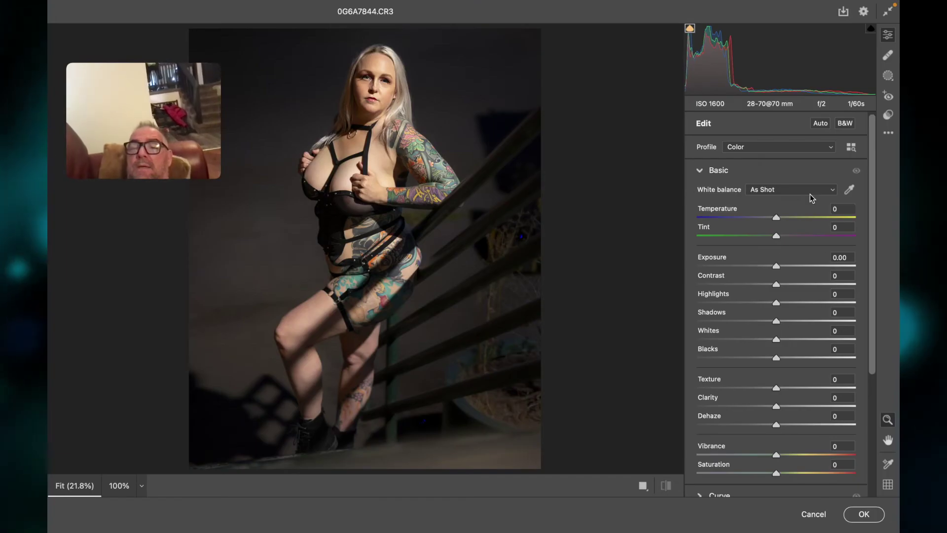
- Convert the portrait to black and white by applying the Monochrome profile in the Camera Raw filter
click(805, 191)
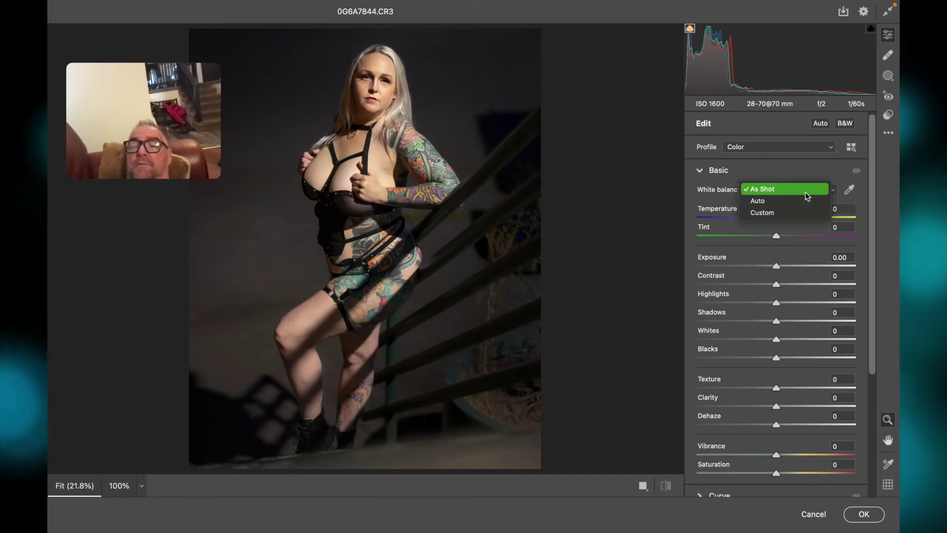
click(805, 191)
click(794, 147)
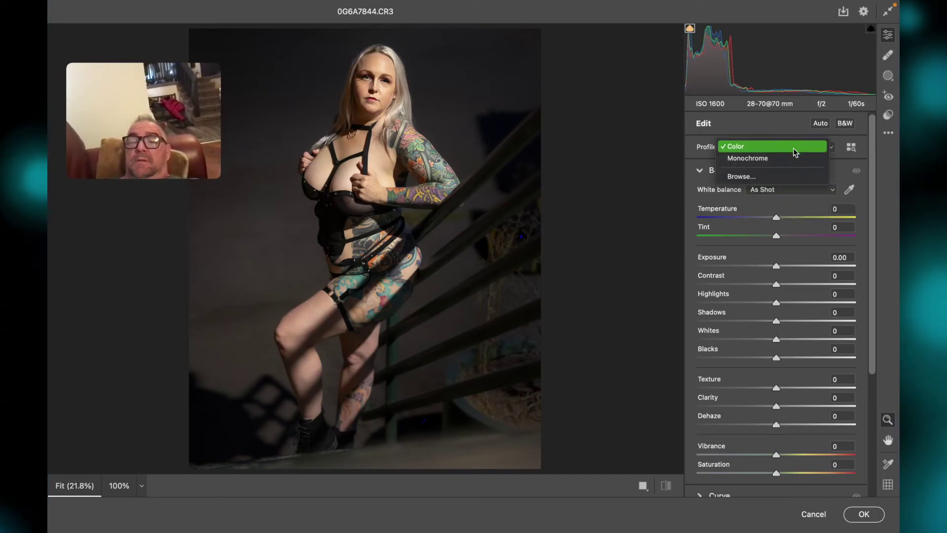
click(792, 158)
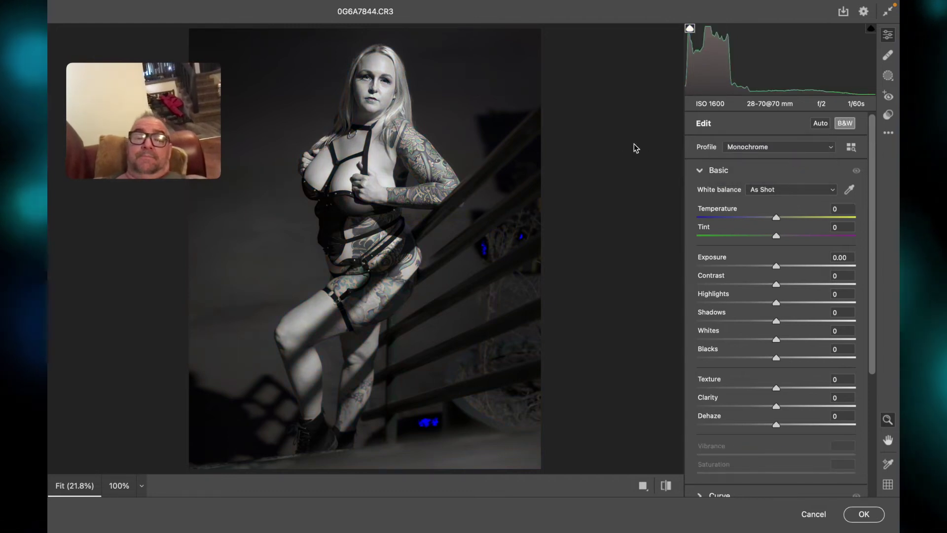
drag(156, 95, 102, 438)
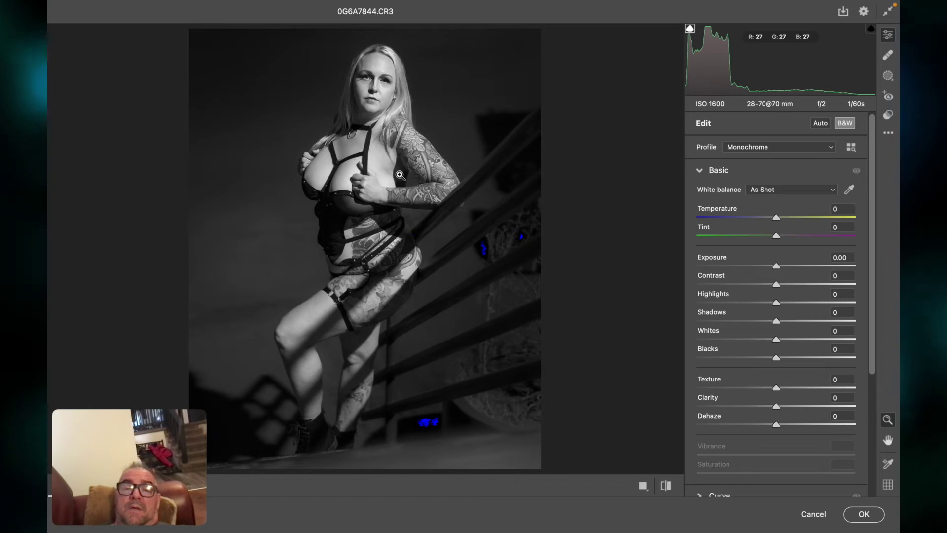
- Warm the white balance of the black-and-white conversion by setting Temperature to +10
click(780, 217)
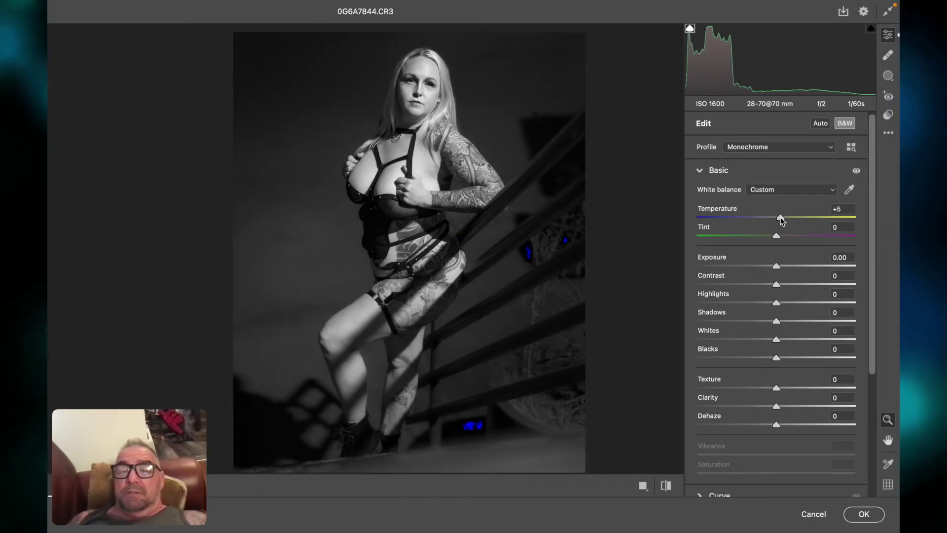
mouse_move(774, 221)
mouse_down()
mouse_move(787, 217)
mouse_move(753, 215)
mouse_move(784, 216)
mouse_up()
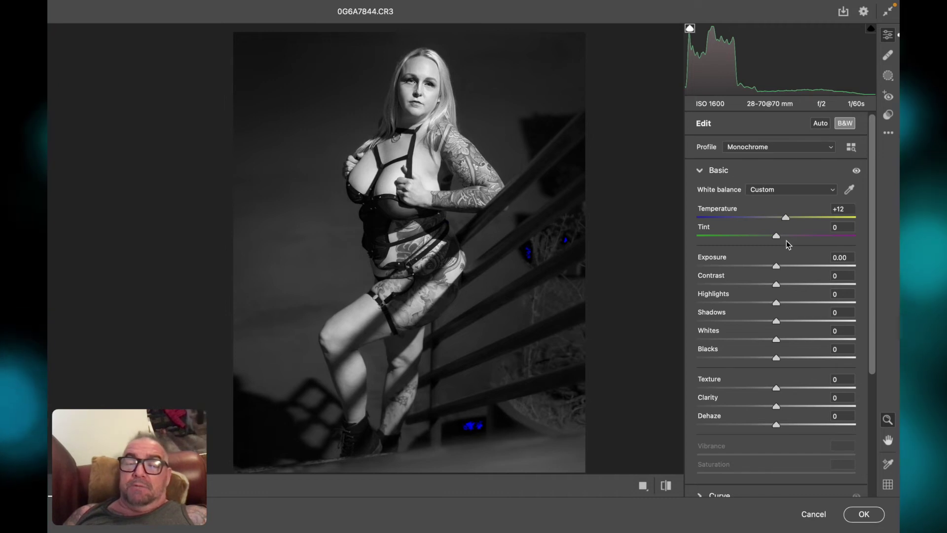
drag(788, 219, 785, 218)
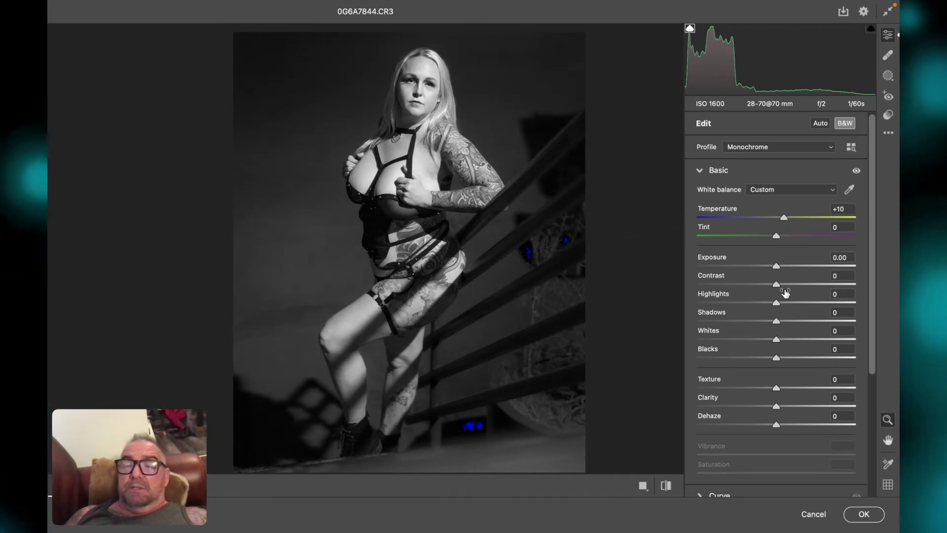
- Set the overall Highlights to -17, Shadows to +5 and Texture to +4
drag(763, 307, 760, 305)
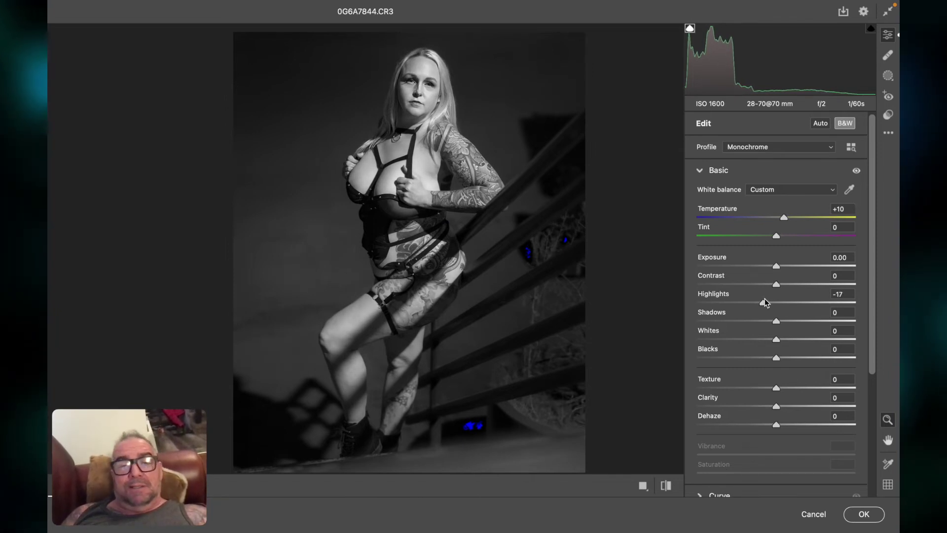
drag(777, 323, 781, 323)
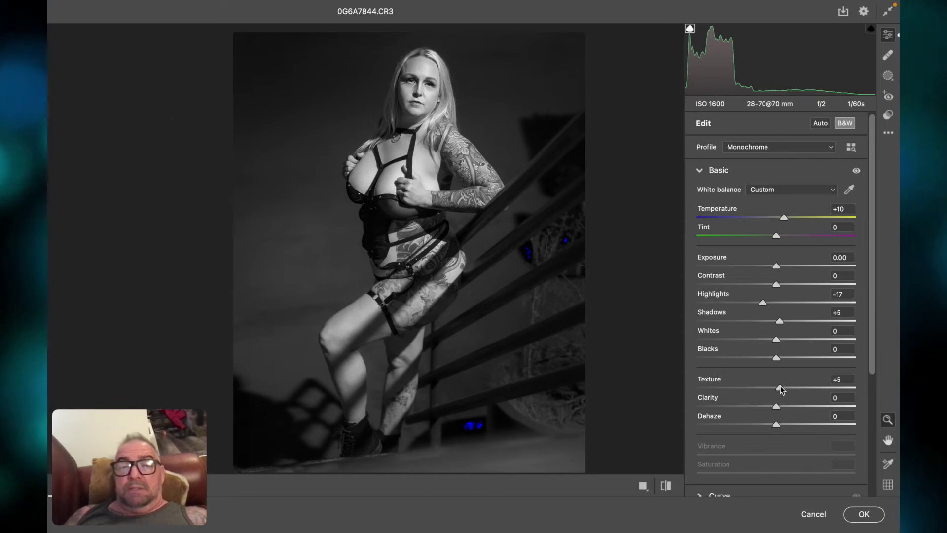
drag(781, 385, 780, 385)
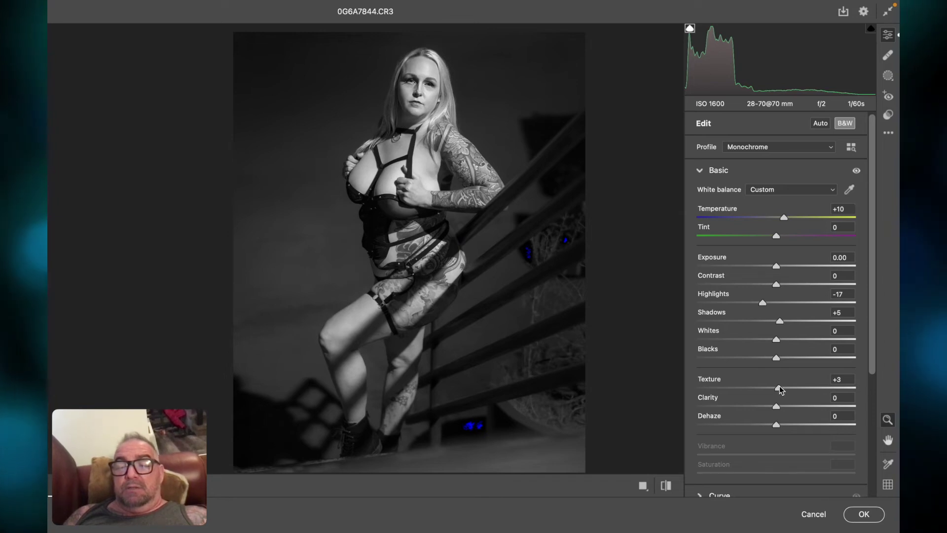
drag(779, 386, 780, 386)
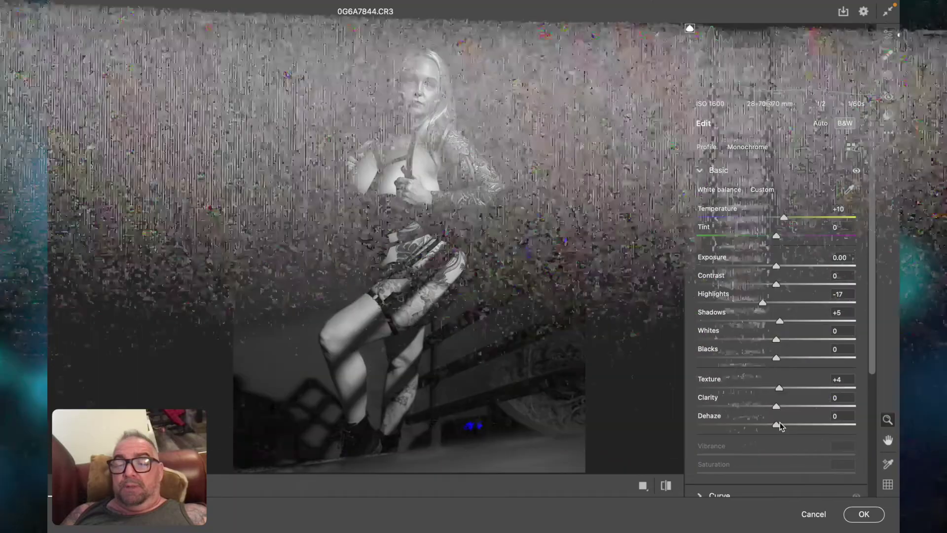
- Lift the dark tones of the whole image by setting Blacks to +28 and Shadows to +8
scroll(776, 423, down, 5)
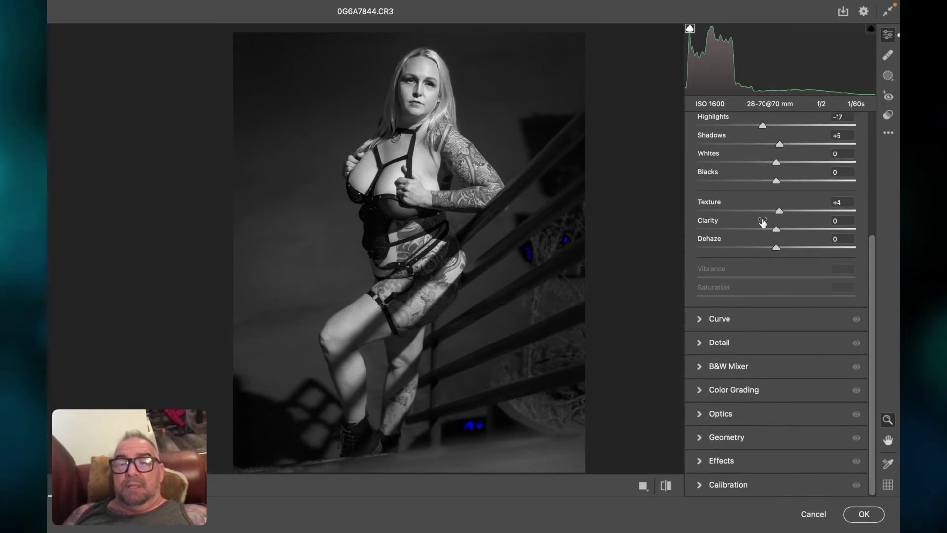
scroll(762, 214, up, 3)
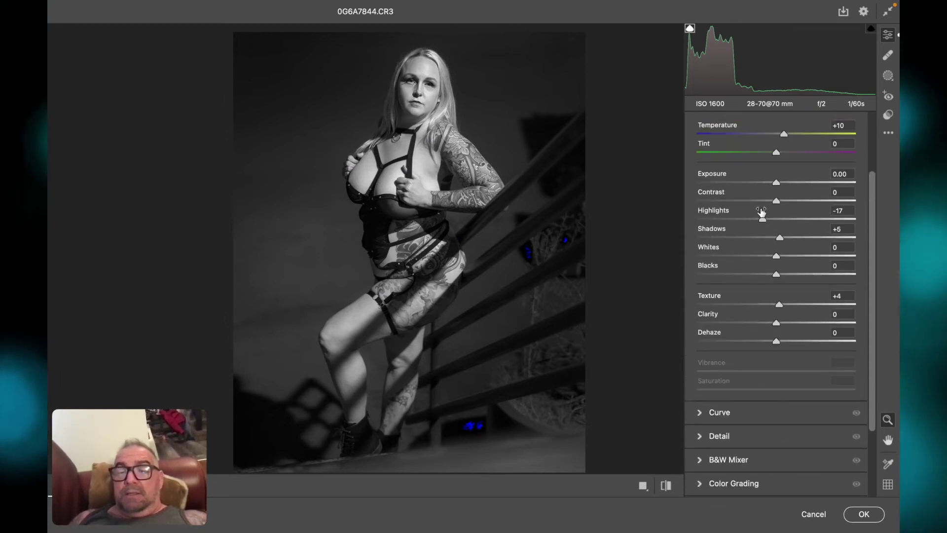
drag(780, 277, 789, 276)
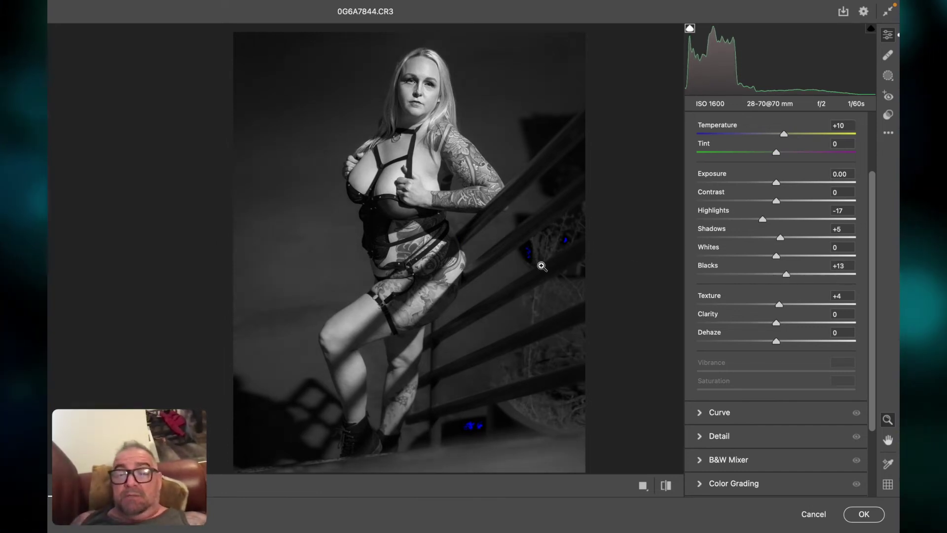
double_click(786, 339)
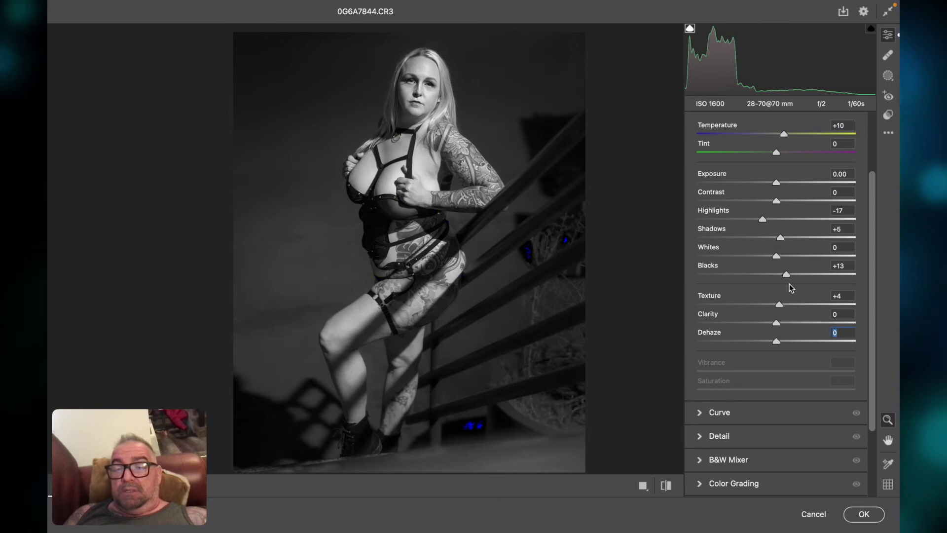
drag(793, 274, 799, 274)
drag(781, 237, 783, 236)
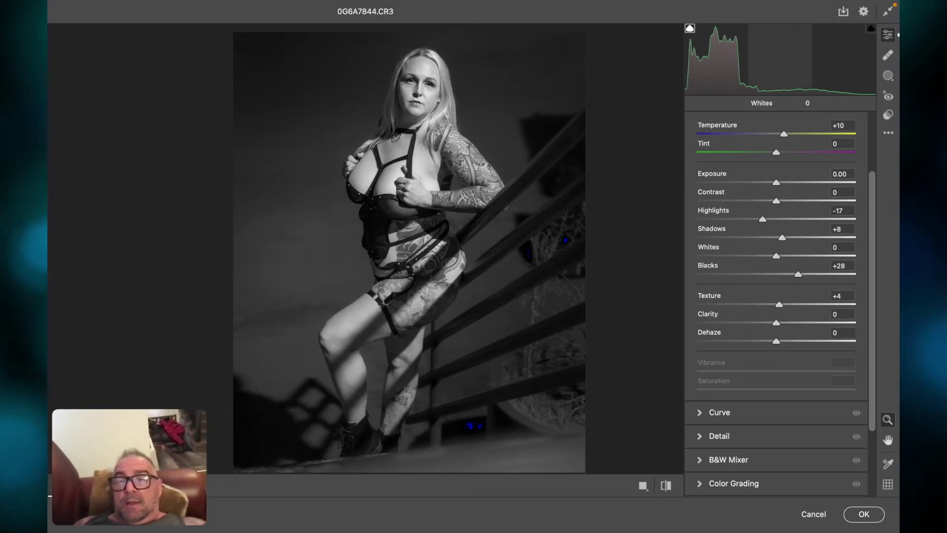
- Add a diagonal linear gradient mask running from the lower-right ground up to the model's waist
click(891, 75)
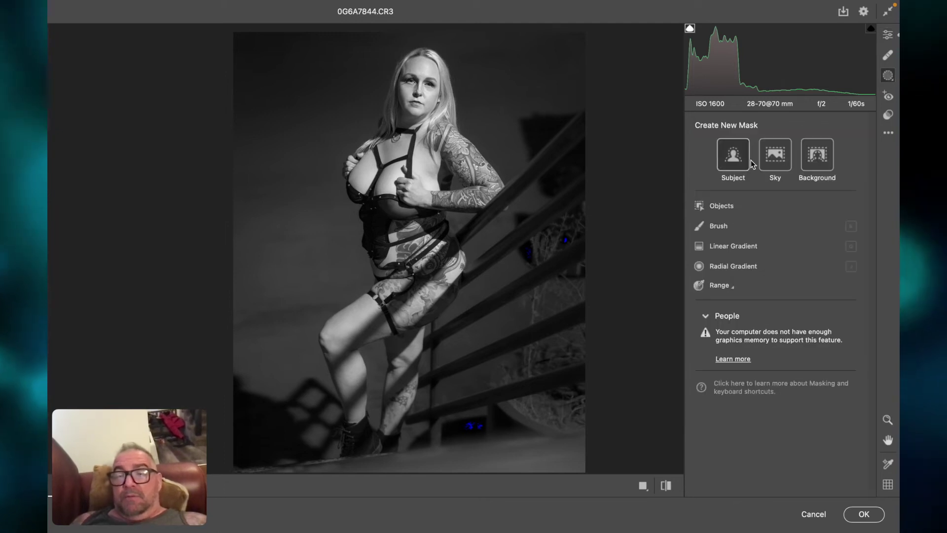
click(735, 247)
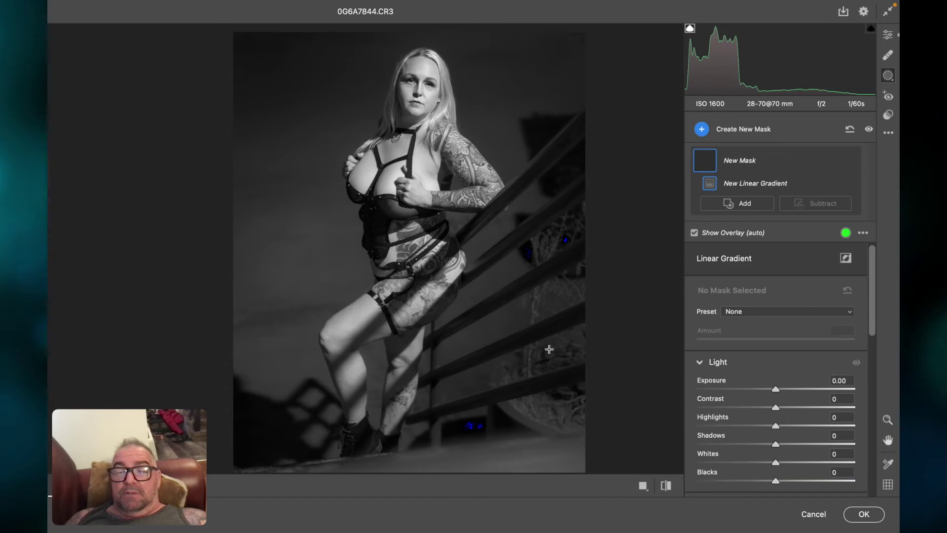
drag(531, 461, 382, 262)
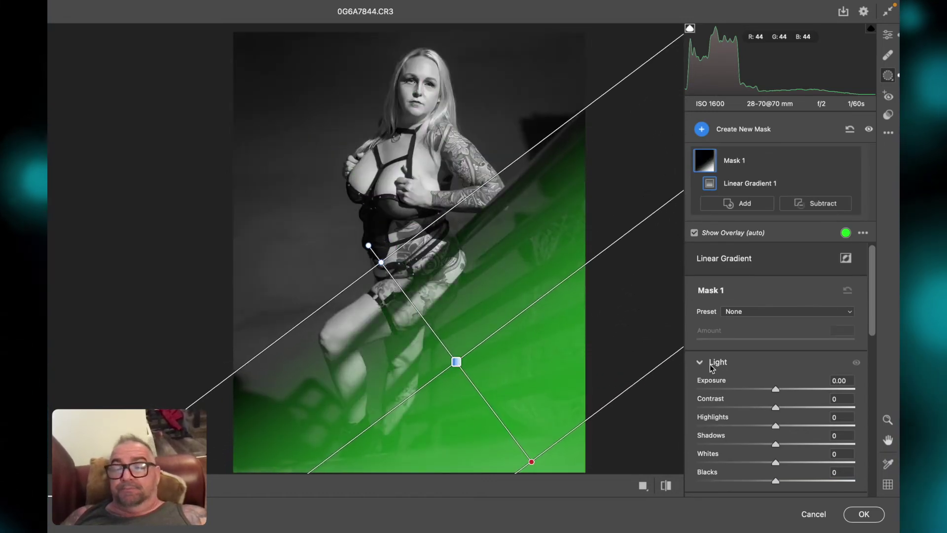
- Darken and cool the gradient-masked area with Exposure at -1.25 and Temperature at -19
drag(776, 389, 753, 392)
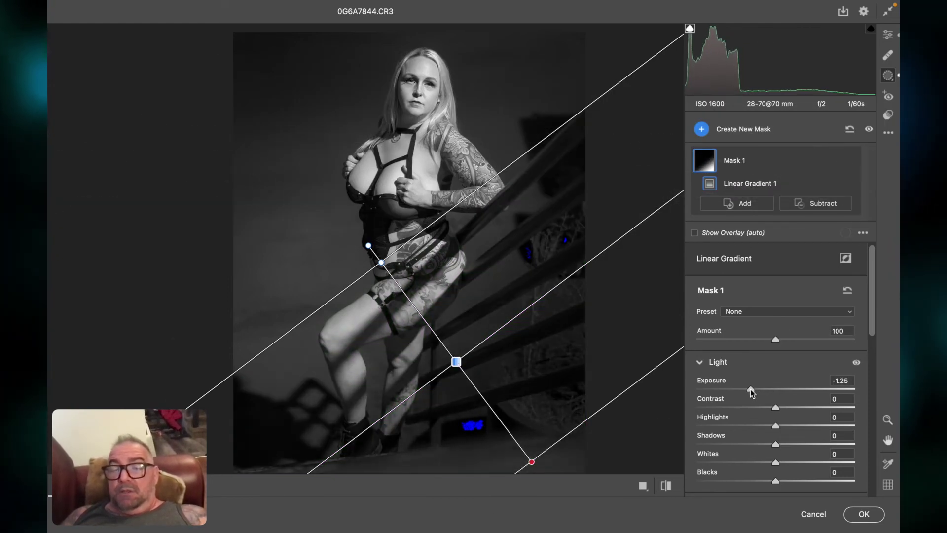
scroll(789, 340, down, 5)
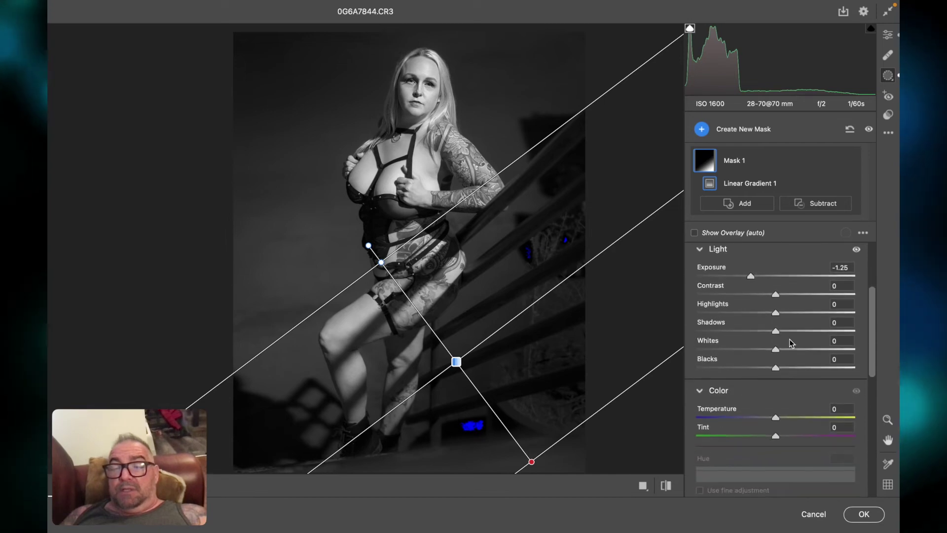
scroll(789, 342, down, 2)
mouse_move(775, 385)
mouse_down()
mouse_move(795, 384)
mouse_move(762, 383)
mouse_up()
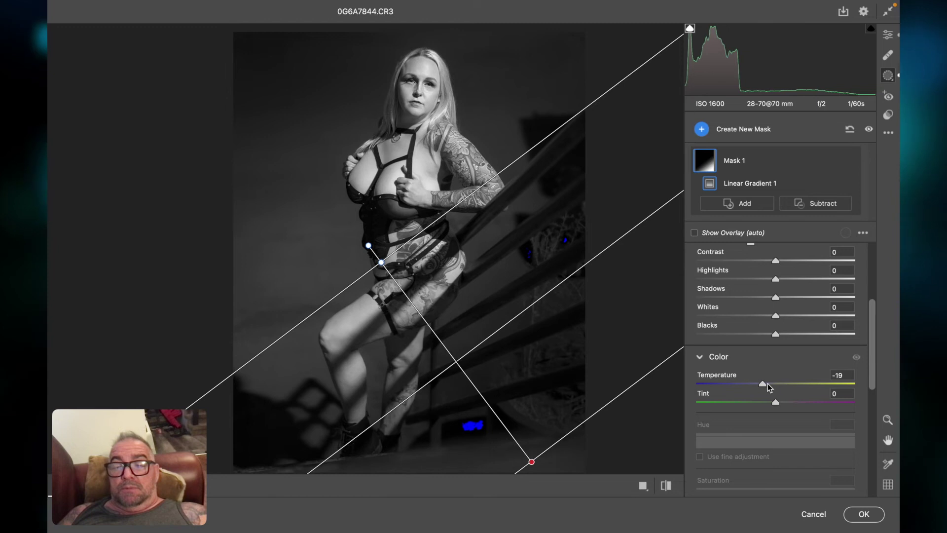
- Soften the gradient-masked area by setting Texture to -53, Clarity to -53 and Dehaze to -40
scroll(777, 385, down, 12)
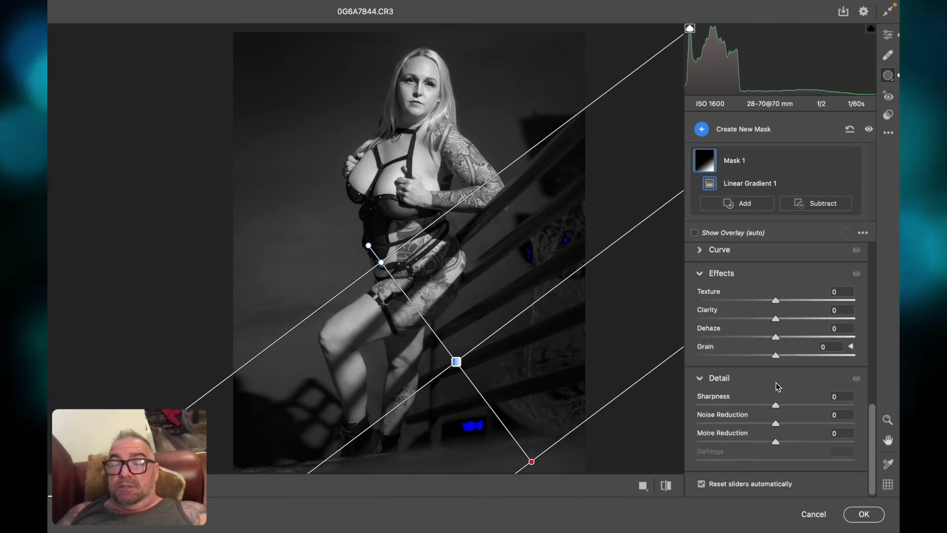
drag(776, 300, 734, 300)
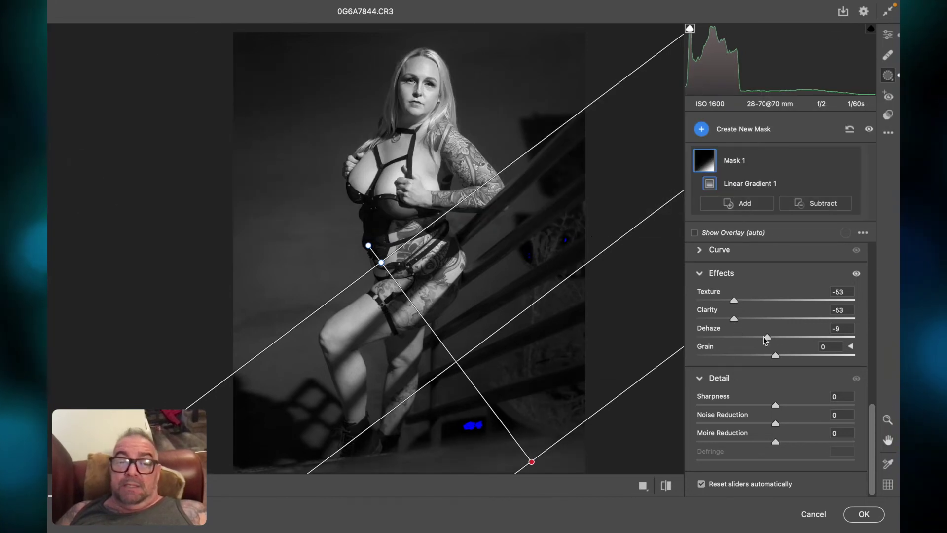
drag(755, 340, 748, 340)
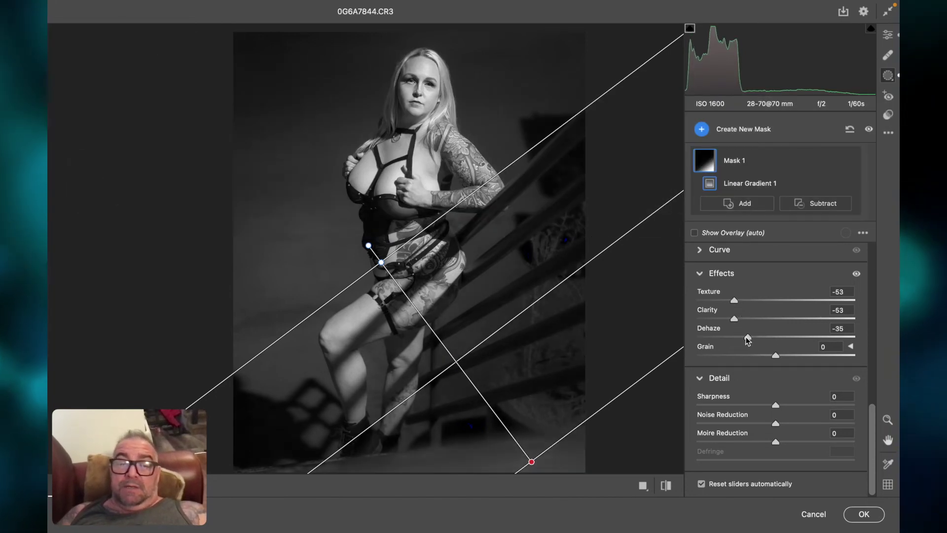
- Shorten the gradient's transition so it ends beside the lower leg, and compare the image with the mask effect off and on
drag(531, 462, 450, 356)
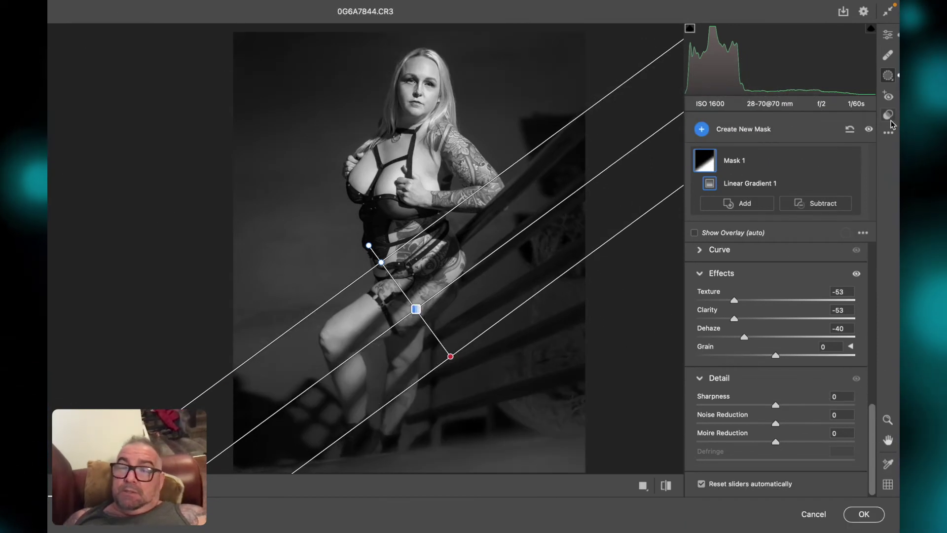
click(869, 129)
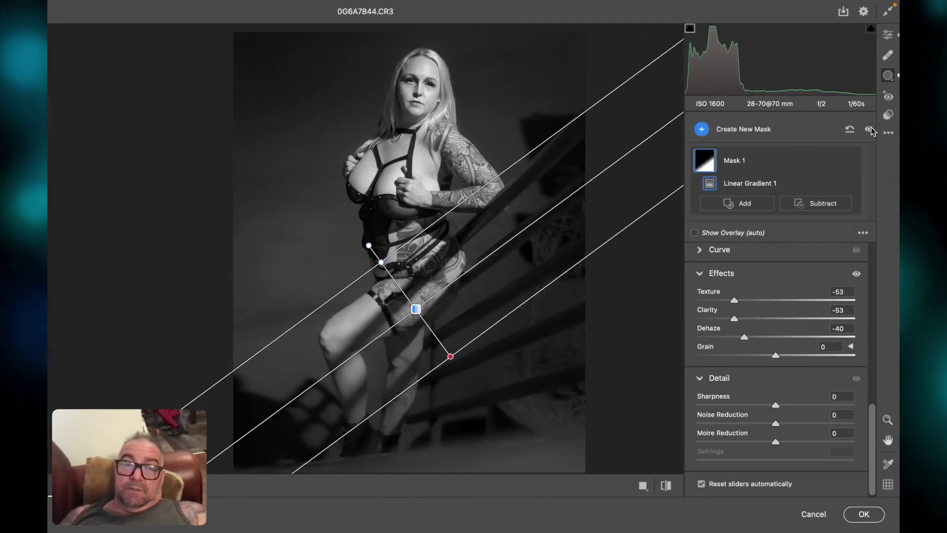
click(869, 129)
click(869, 128)
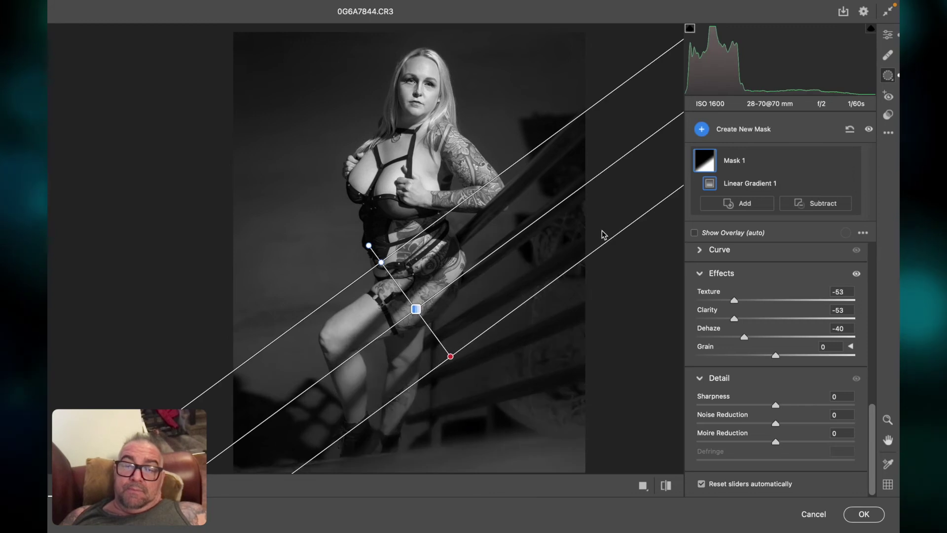
- Shift the linear gradient diagonally down toward the lower-right ground and set its Exposure to -1.20
drag(416, 313, 430, 336)
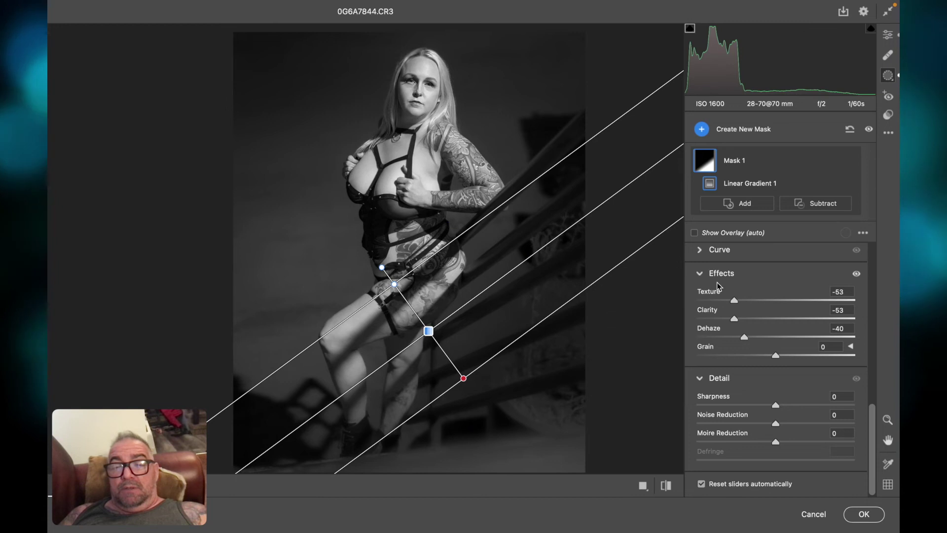
scroll(816, 305, up, 10)
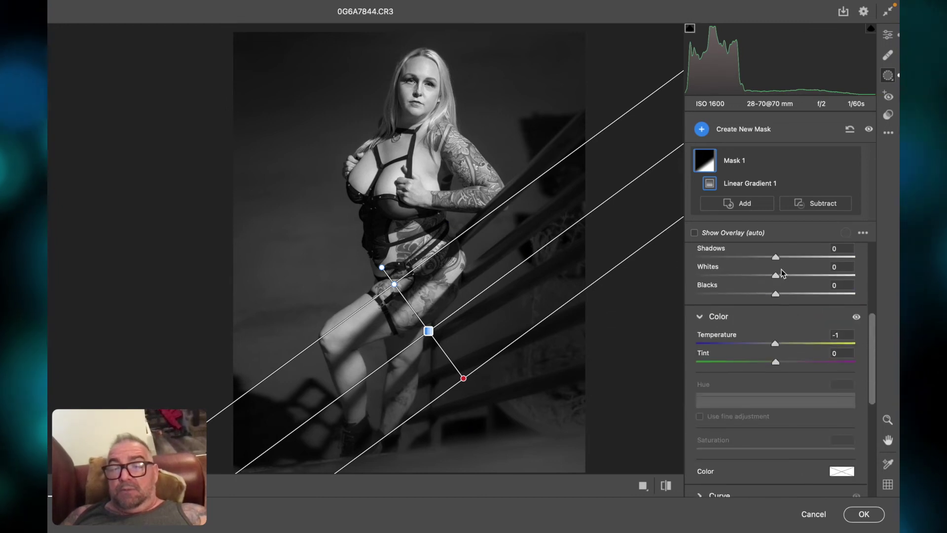
scroll(782, 274, up, 2)
drag(751, 276, 753, 277)
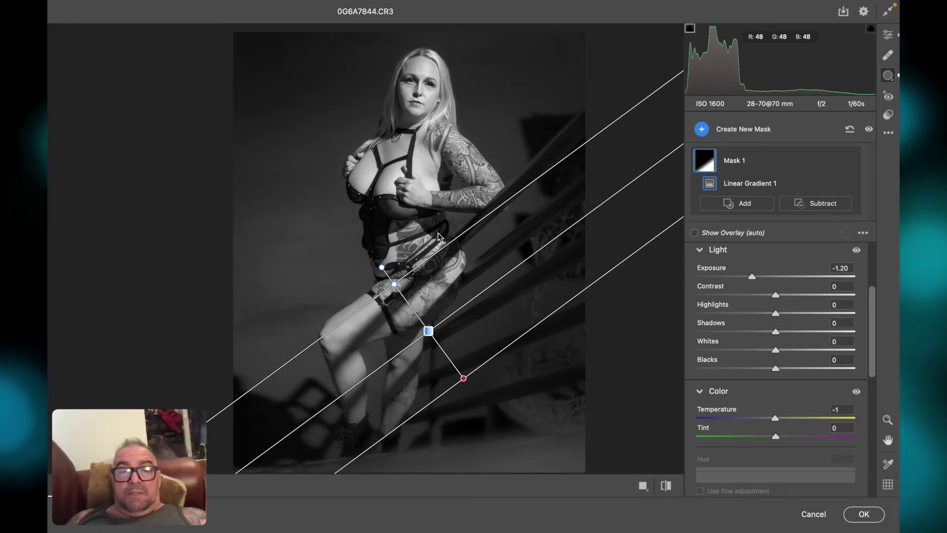
- Sharpen the whole image with Sharpening at 42 and Masking at 67, previewing the sharpening mask while adjusting
click(888, 36)
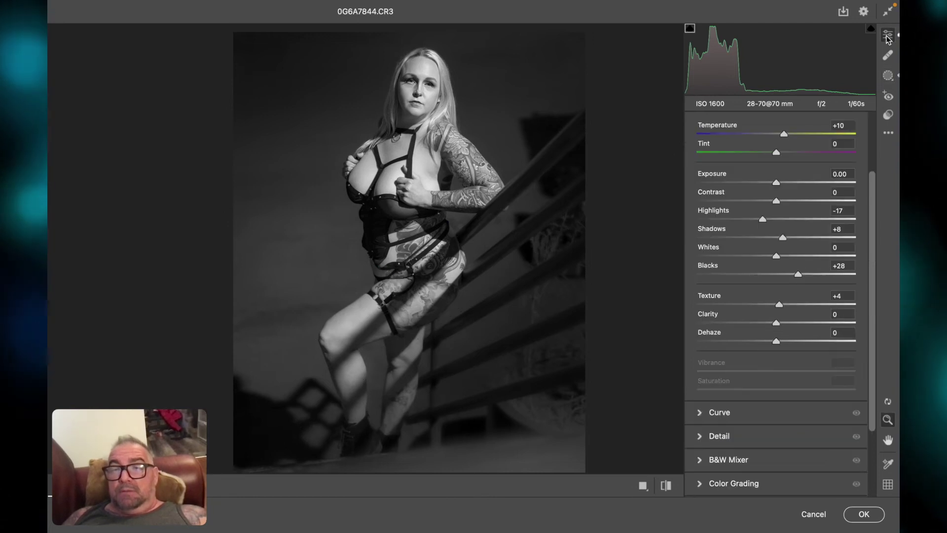
scroll(822, 303, down, 4)
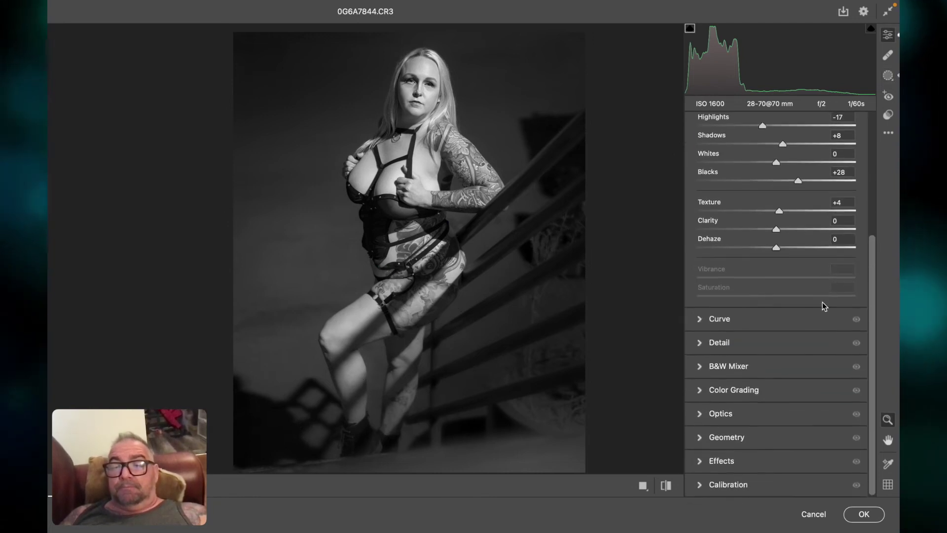
click(702, 345)
drag(700, 244, 728, 263)
key(alt)
key(alt)
drag(699, 302, 804, 302)
drag(805, 302, 804, 302)
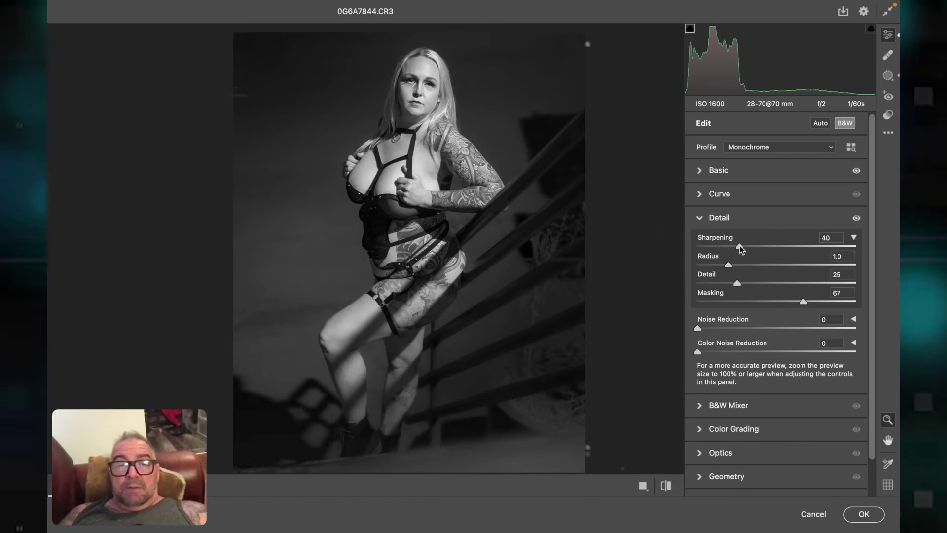
drag(740, 249, 743, 250)
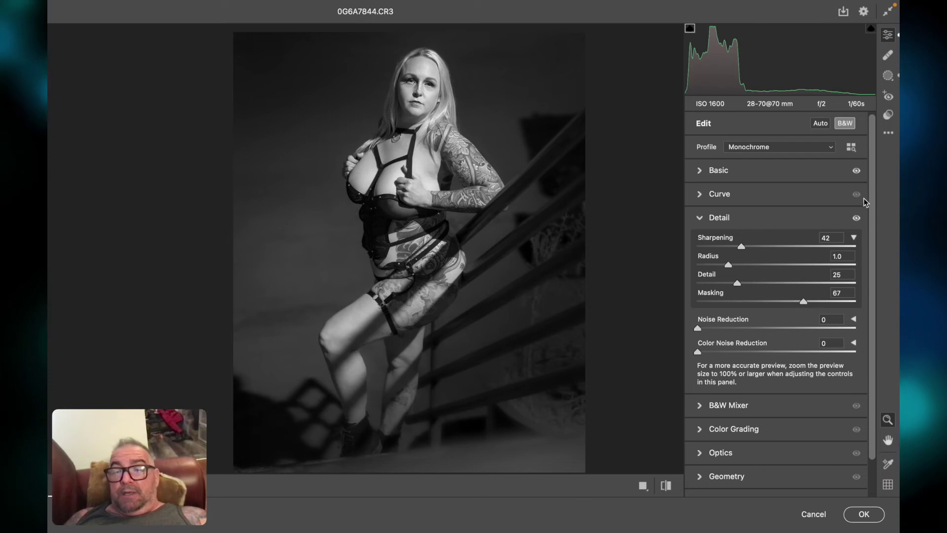
- Compare the Detail adjustments off and on around the face, and strengthen them to Sharpening 60, Radius 1.1 and Detail 32
drag(858, 220, 858, 220)
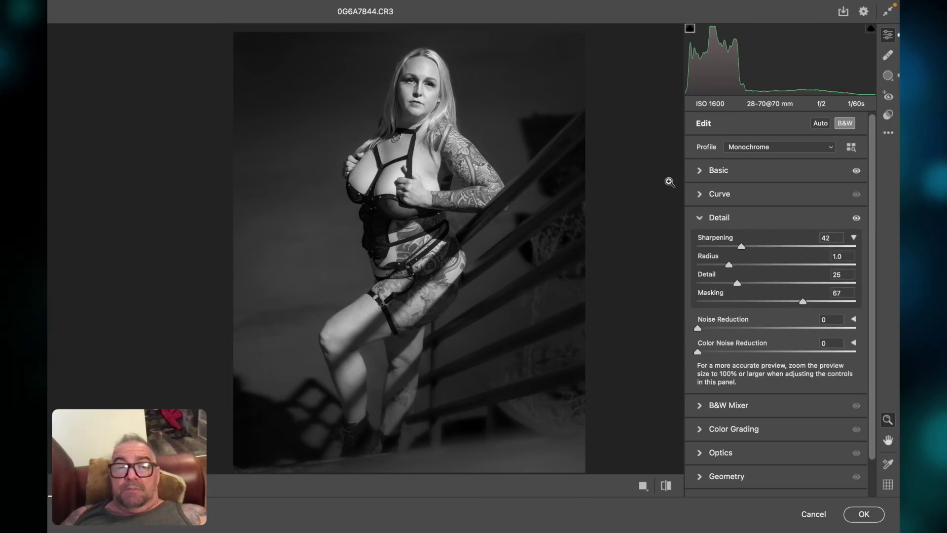
click(516, 145)
scroll(516, 145, up, 10)
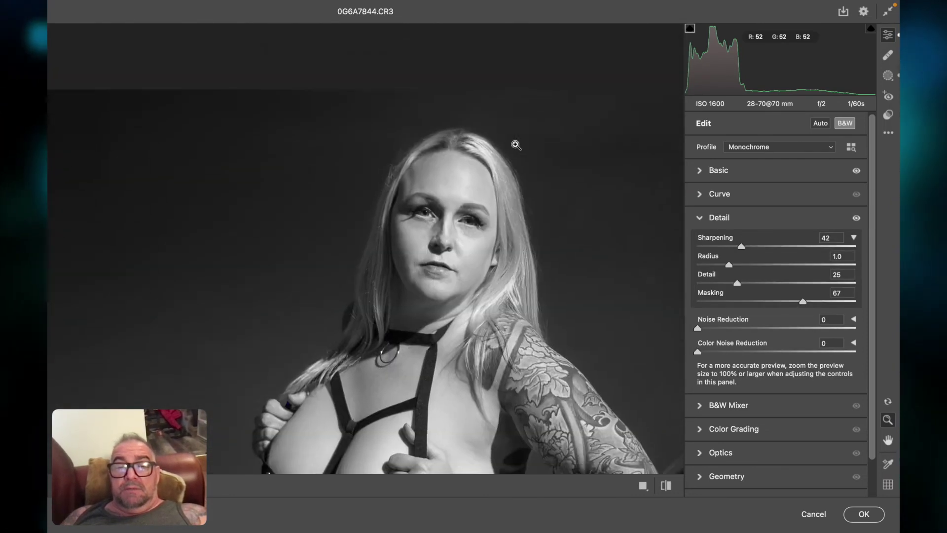
drag(858, 220, 858, 221)
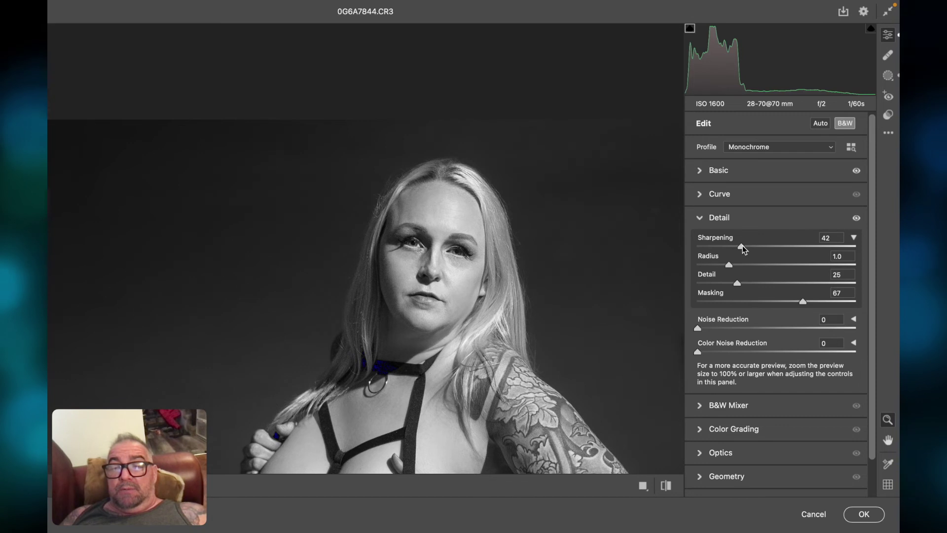
drag(742, 245, 750, 281)
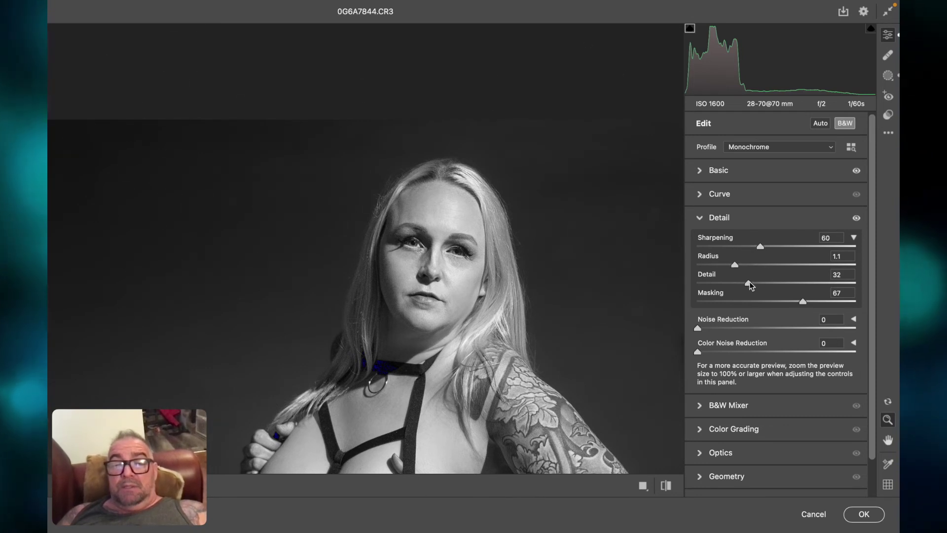
- Compare the upper-body view with the Basic and Detail adjustments each switched off and back on
click(857, 171)
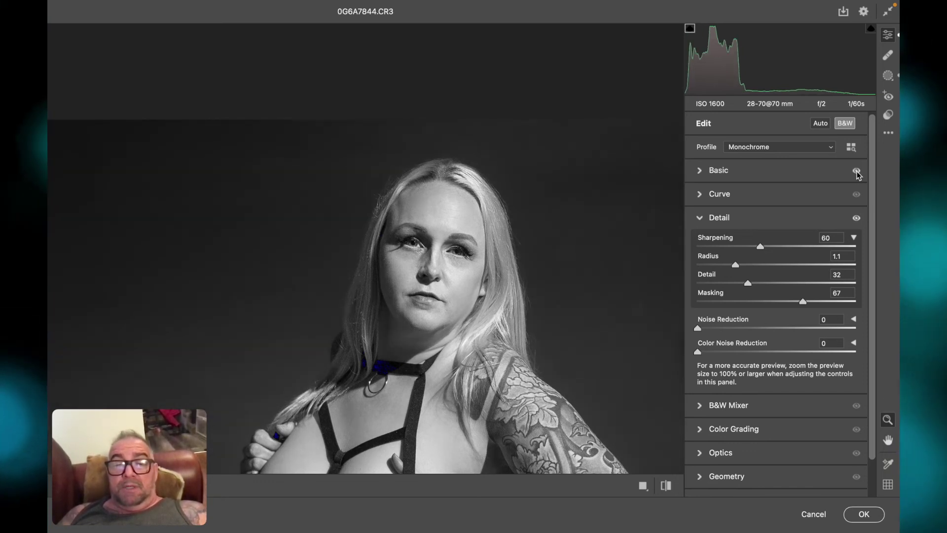
click(856, 171)
click(857, 171)
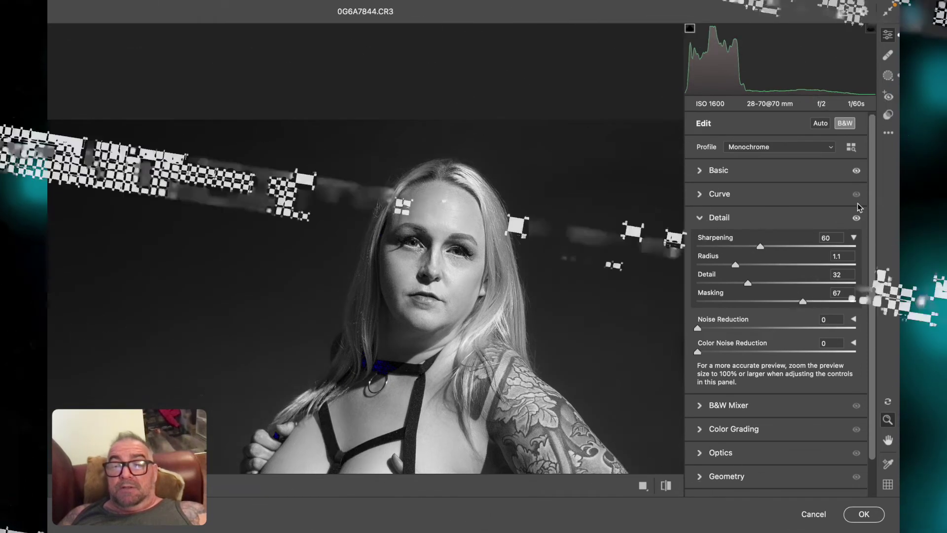
click(857, 218)
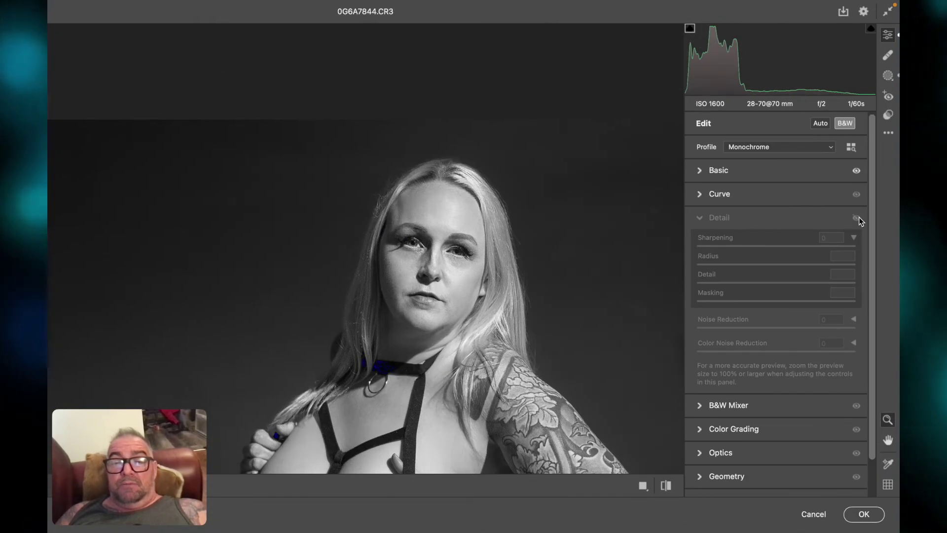
click(857, 218)
click(858, 217)
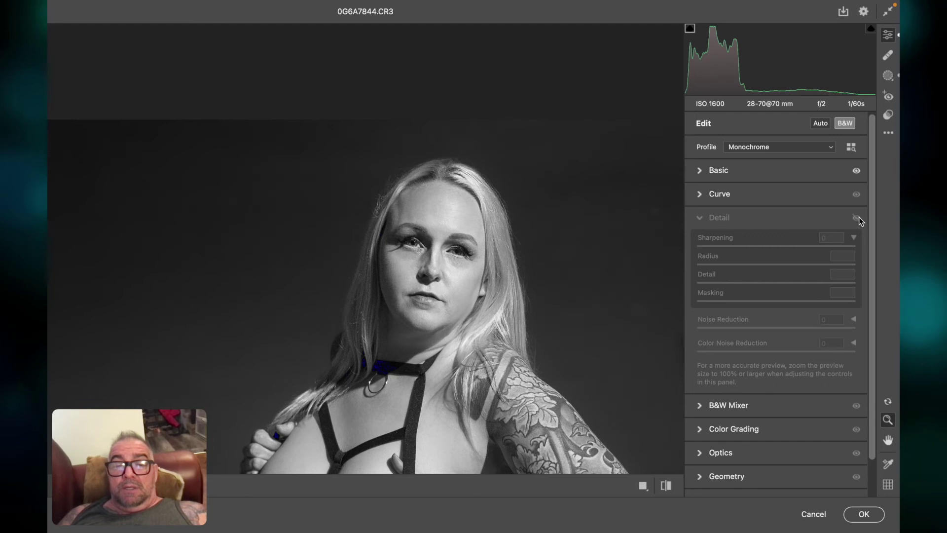
click(858, 217)
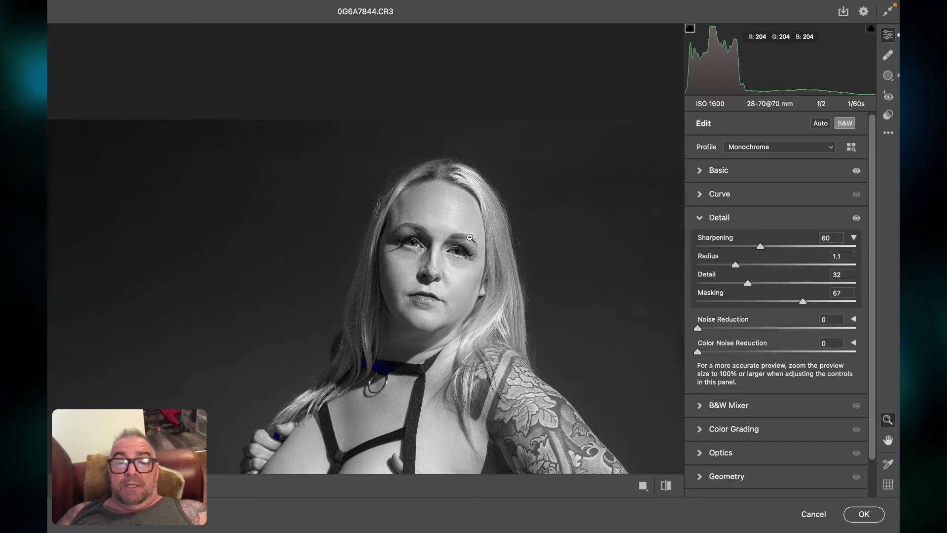
- Examine the chest and face close up, comparing the face with the Detail adjustments off and on
click(504, 230)
scroll(504, 230, up, 10)
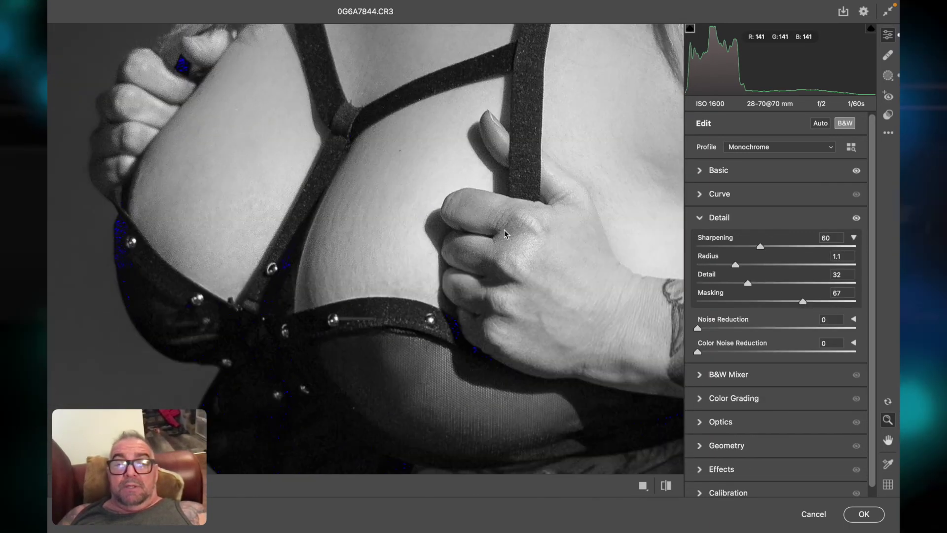
scroll(504, 230, up, 15)
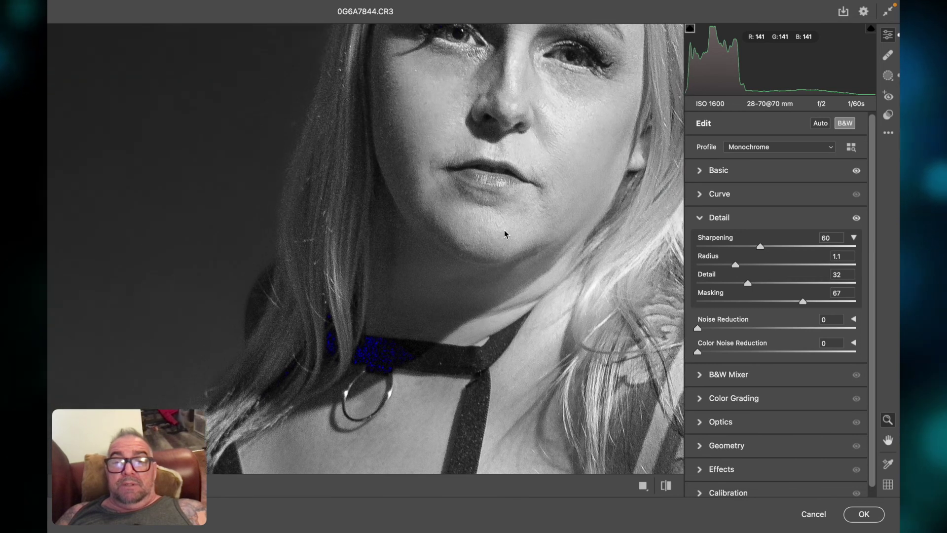
scroll(504, 230, up, 3)
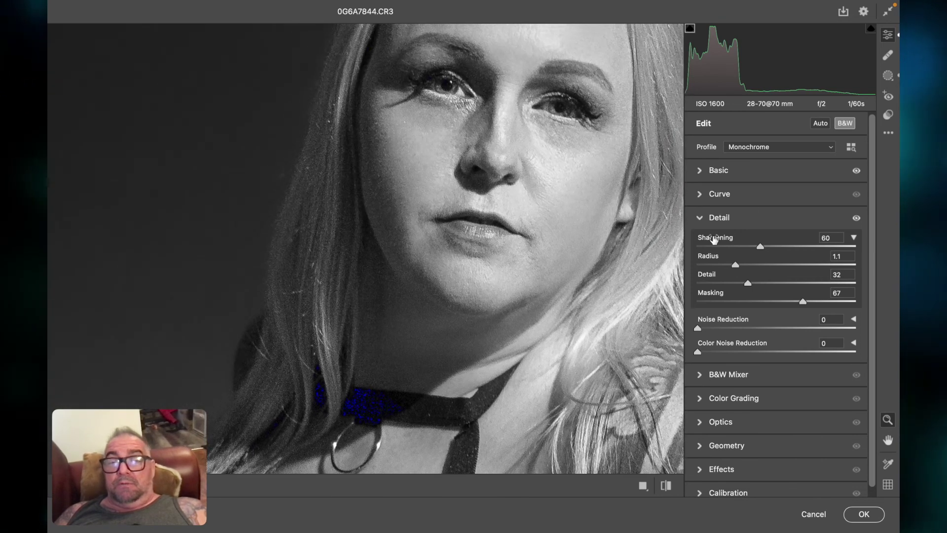
click(856, 218)
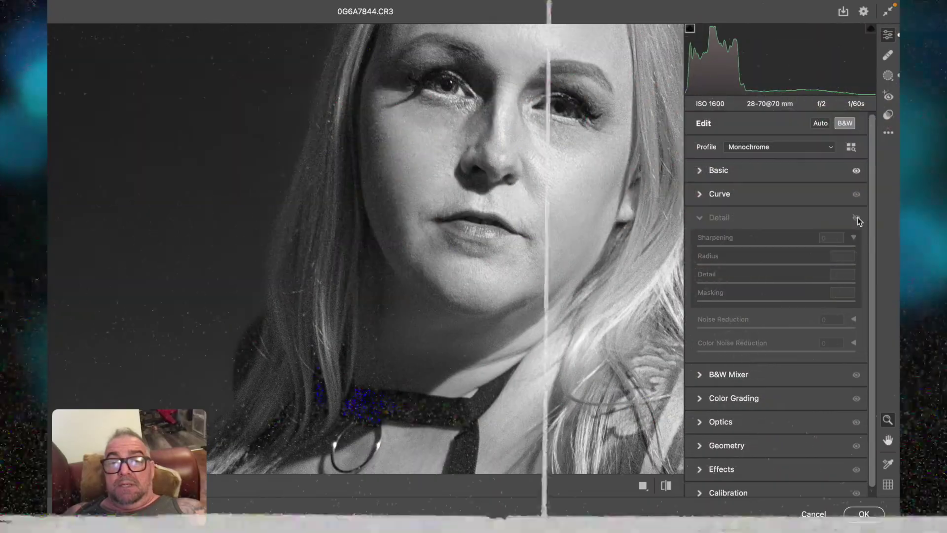
click(856, 218)
click(857, 218)
click(856, 218)
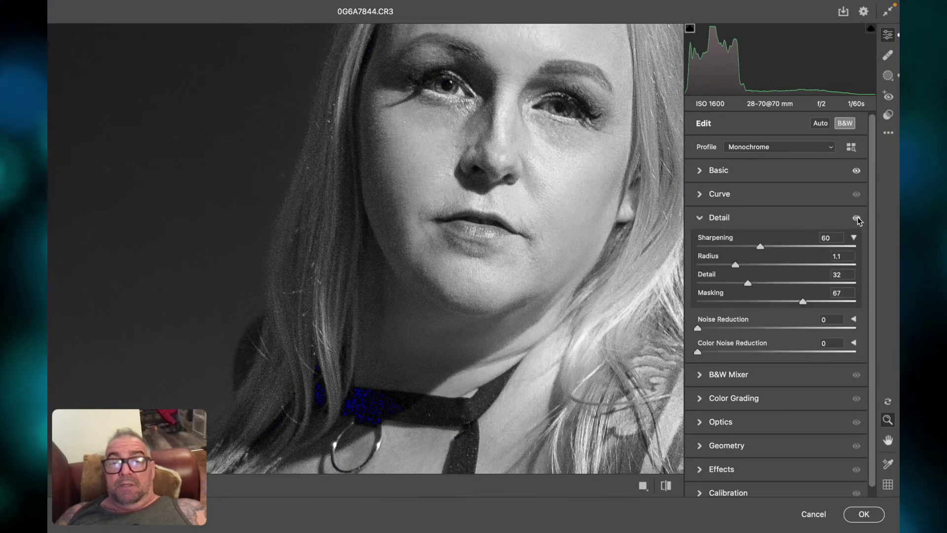
- Set the overall Temperature to +2, try a Tint shift and reset it to 0, and raise Exposure to +0.10
alt+click(570, 205)
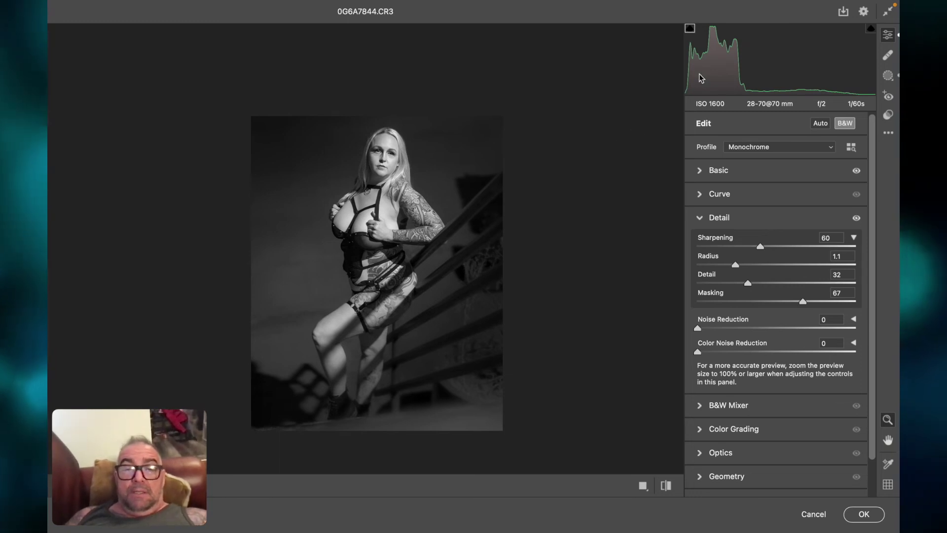
click(702, 176)
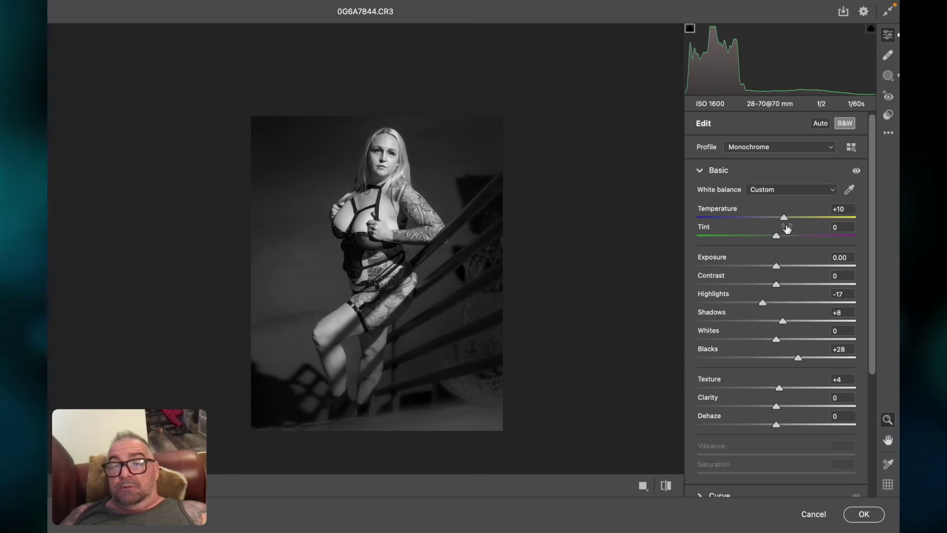
drag(785, 218, 778, 218)
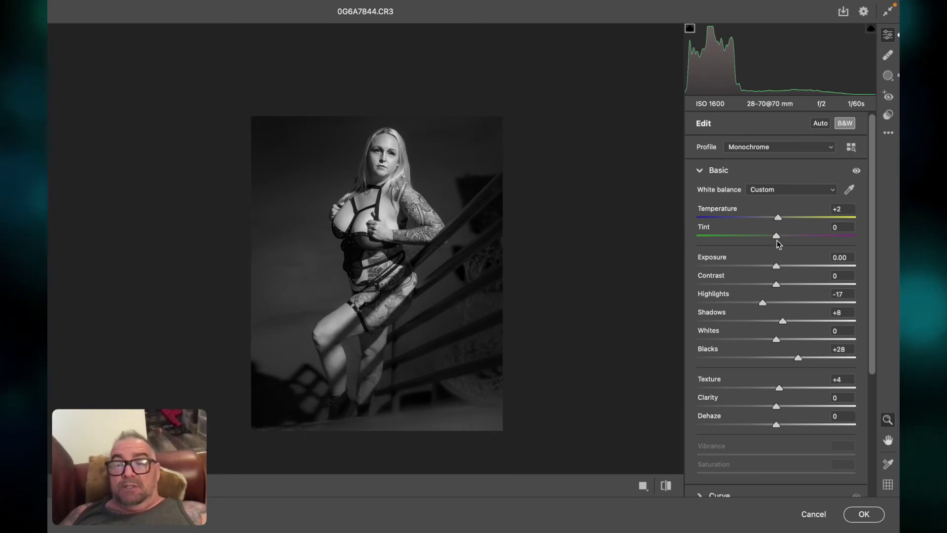
mouse_move(767, 238)
mouse_down()
mouse_move(790, 238)
mouse_move(782, 238)
mouse_up()
double_click(781, 238)
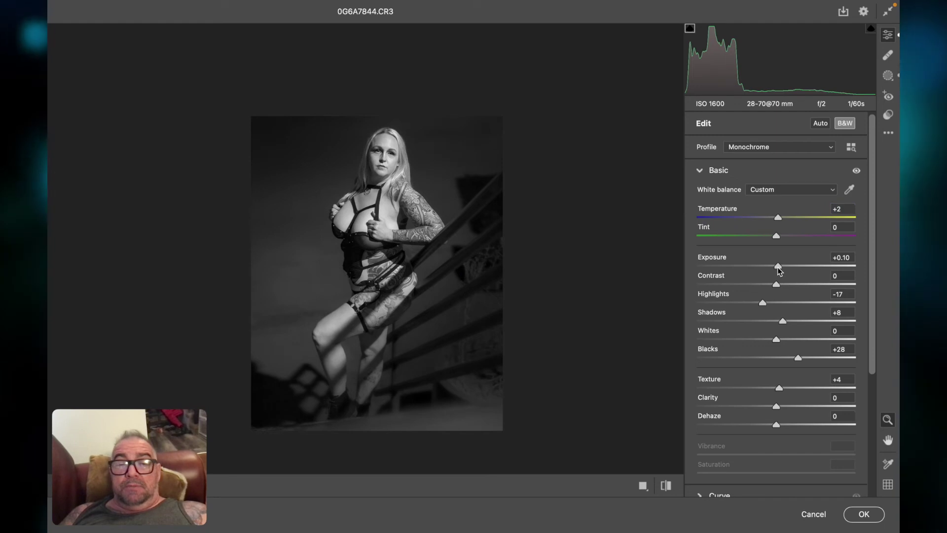
- Raise the image's overall Contrast to +20
drag(786, 284, 788, 284)
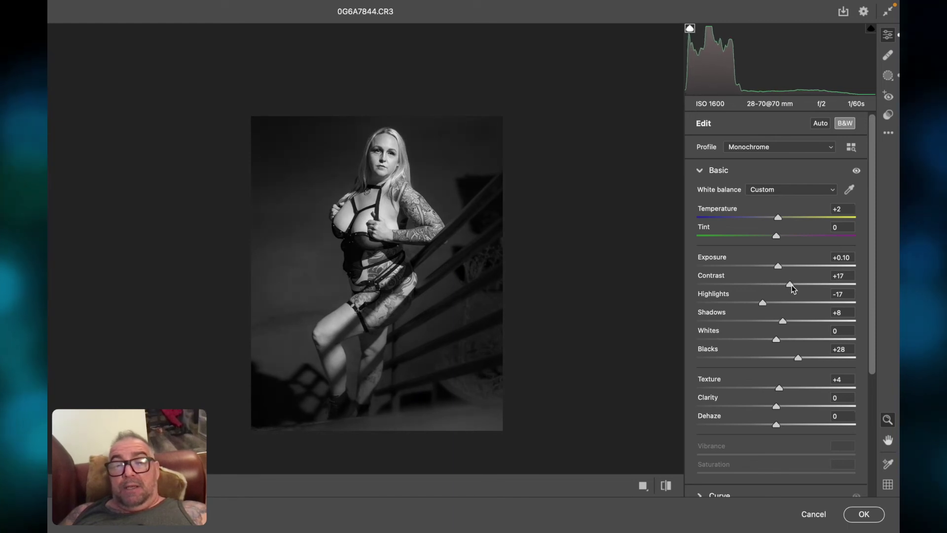
drag(791, 285, 793, 285)
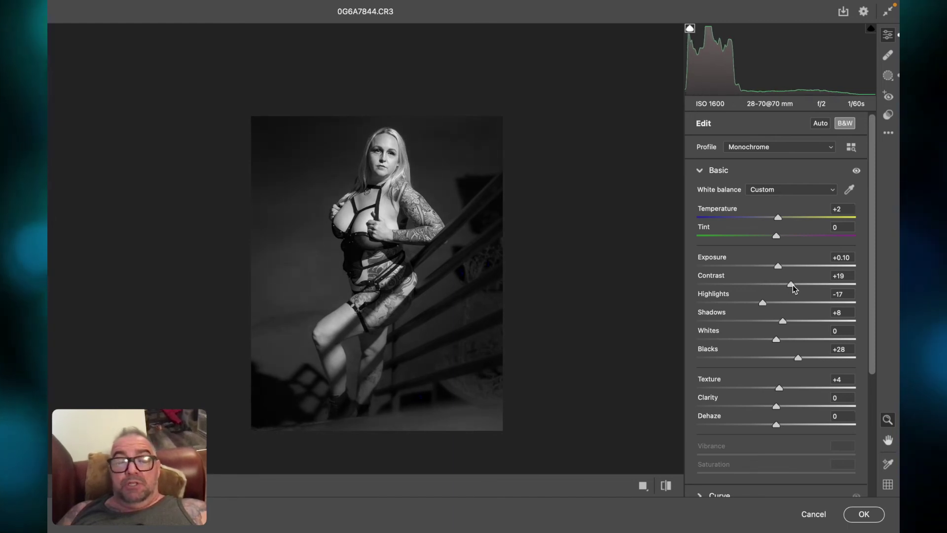
drag(792, 285, 794, 285)
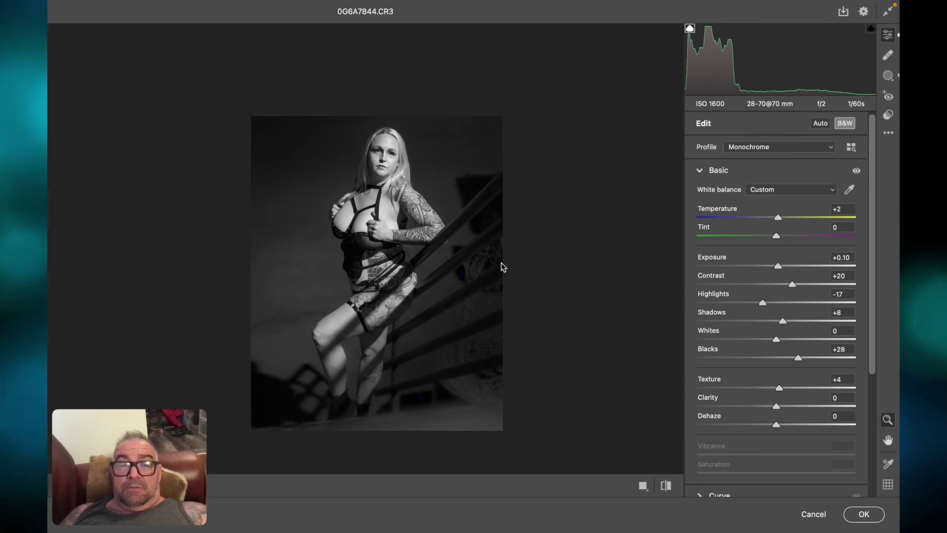
- Examine the shadow clipping up close in the railing background, the corset and the choker
key(z)
click(476, 253)
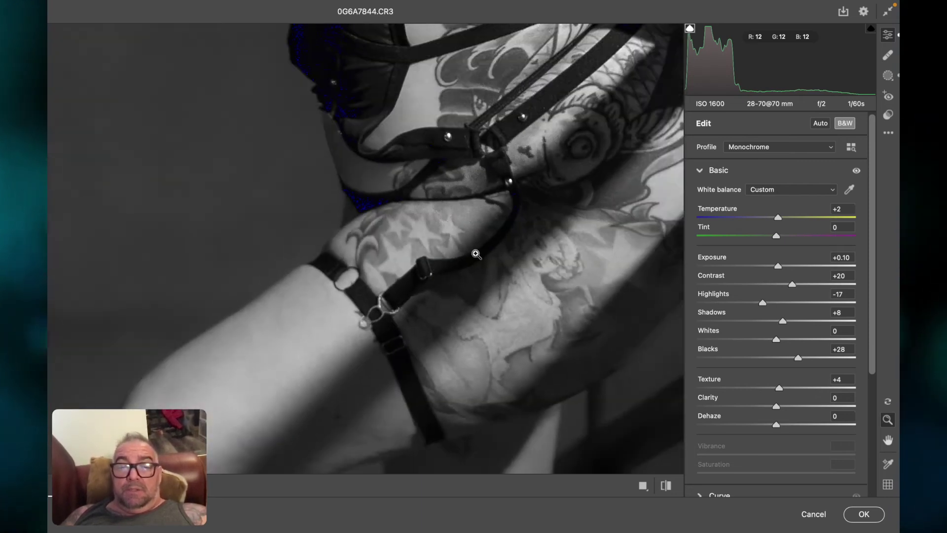
alt+click(476, 254)
click(463, 252)
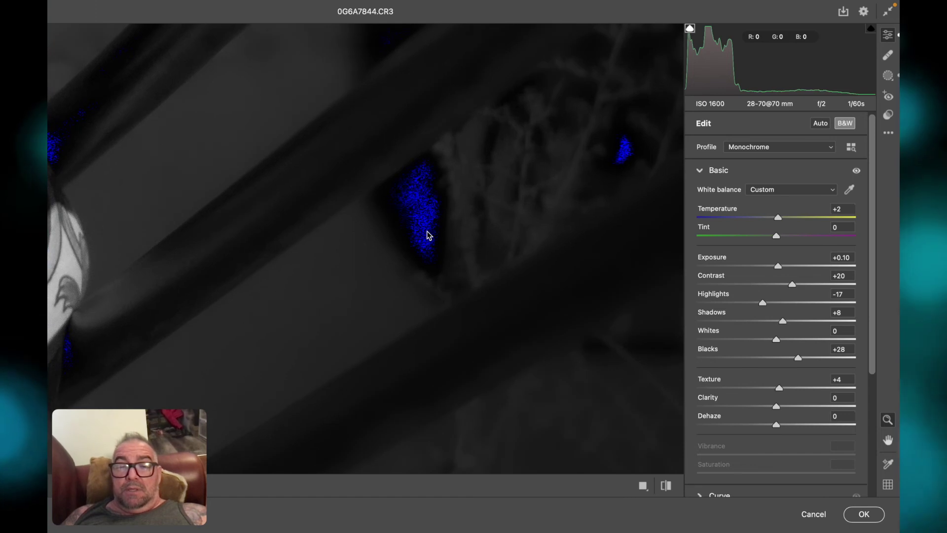
alt+click(465, 175)
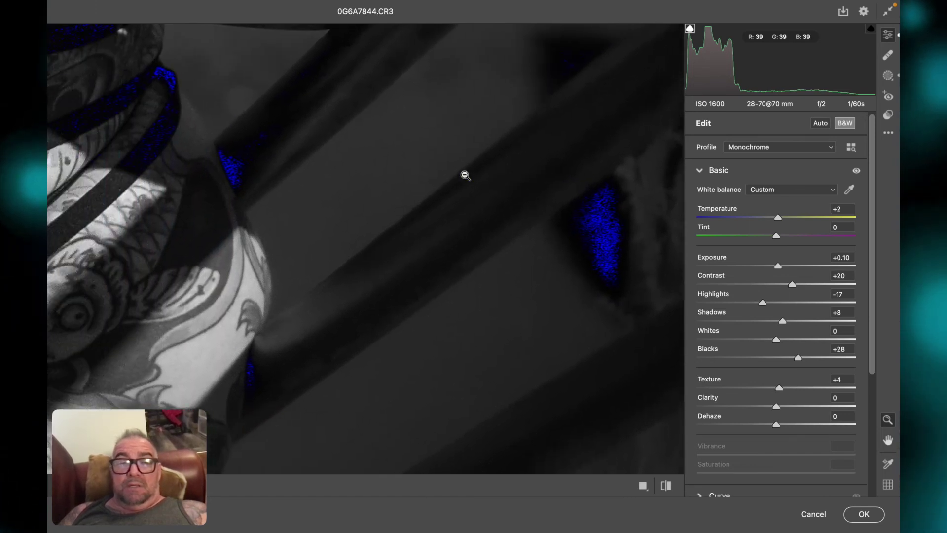
scroll(465, 176, up, 10)
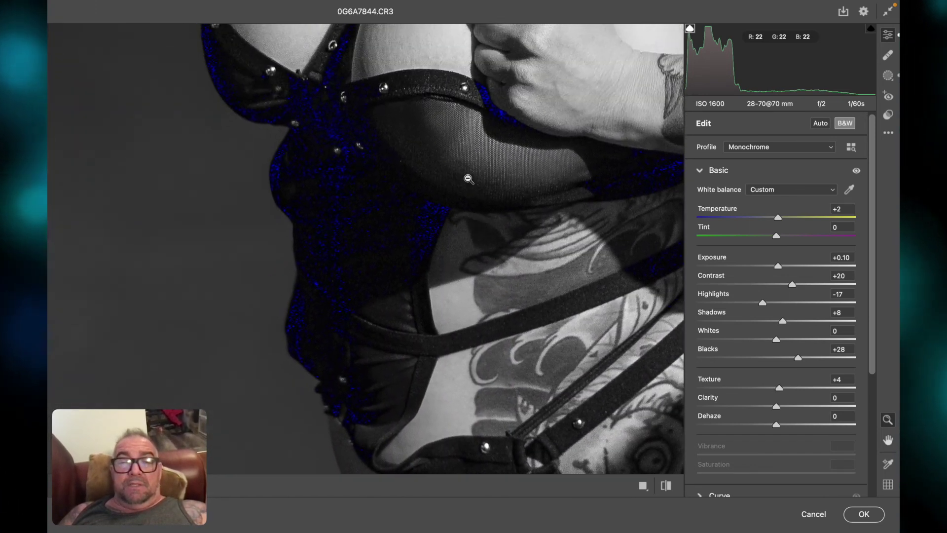
scroll(469, 180, up, 12)
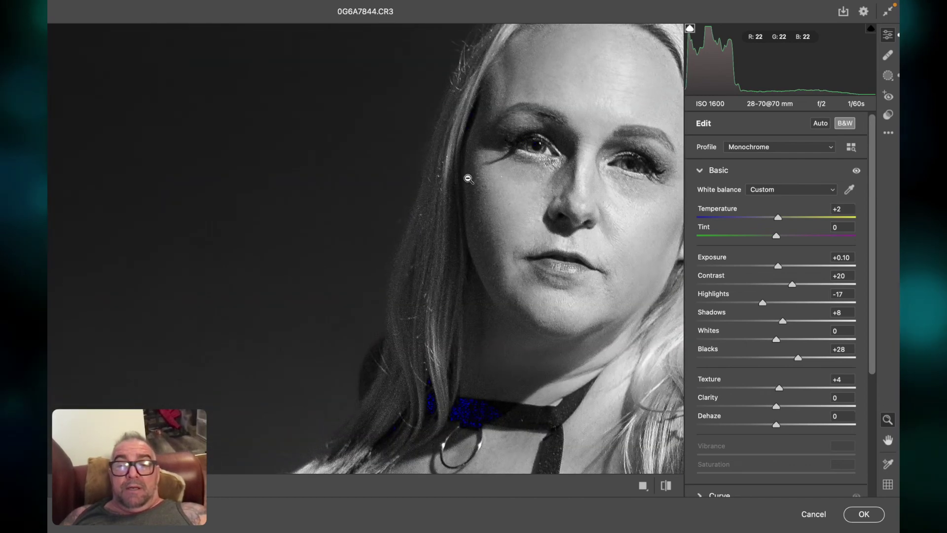
- Brighten the highlights of the full portrait by setting Whites to +9
click(493, 185)
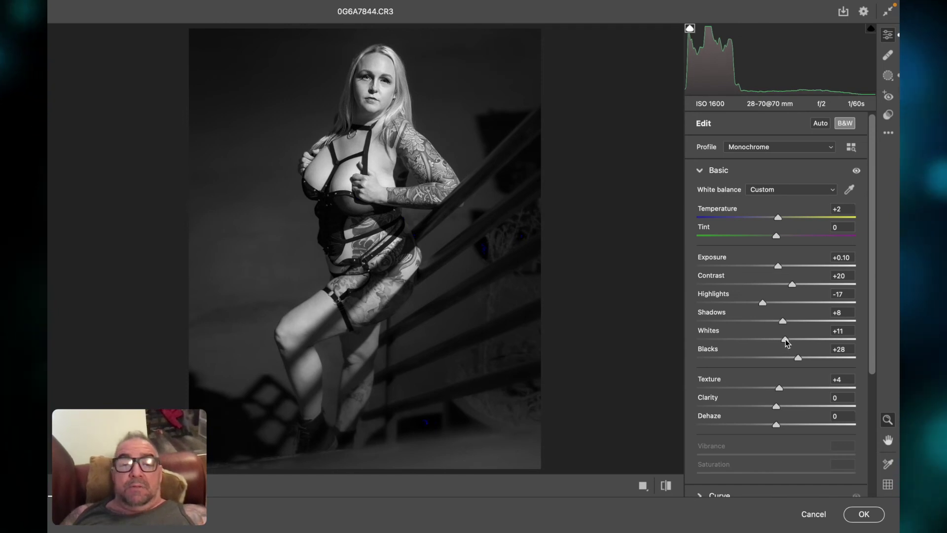
mouse_move(788, 341)
mouse_down()
mouse_move(834, 345)
mouse_move(784, 340)
mouse_up()
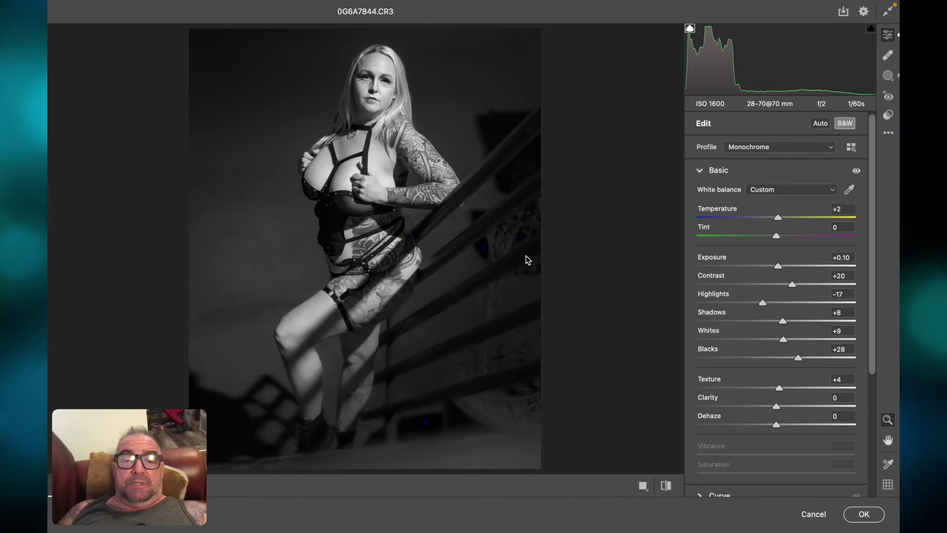
- Check the face up close, apply the Camera Raw adjustments, and collapse the Beautify plug-in to clear the canvas
click(416, 168)
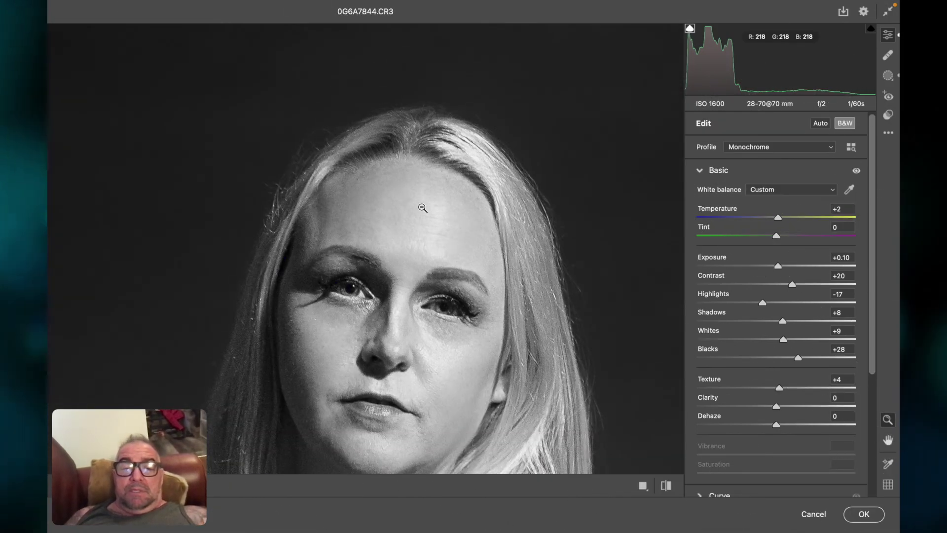
click(421, 211)
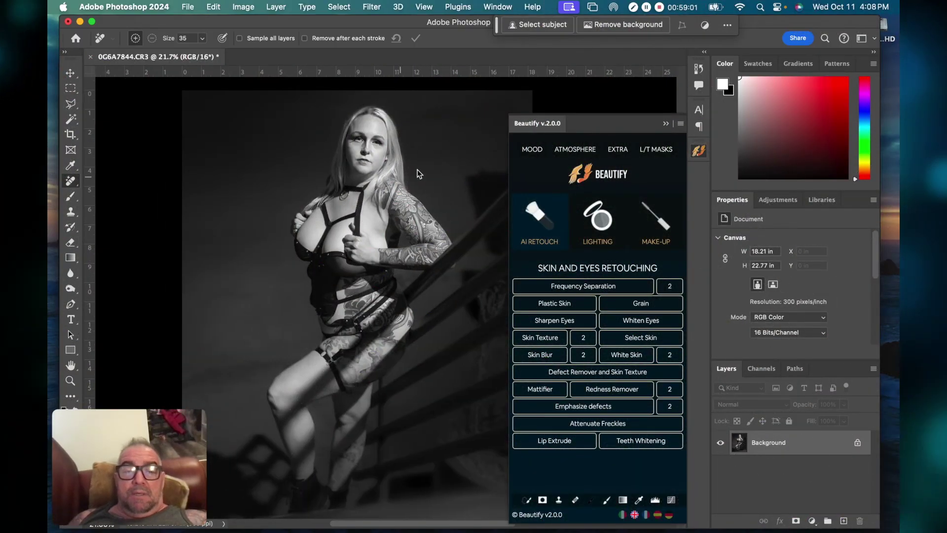
scroll(358, 182, down, 3)
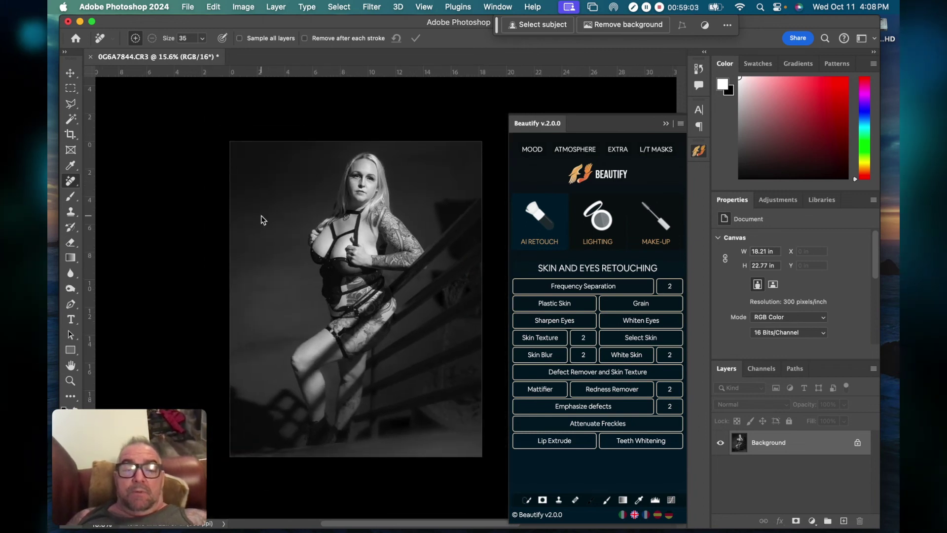
drag(100, 429, 786, 78)
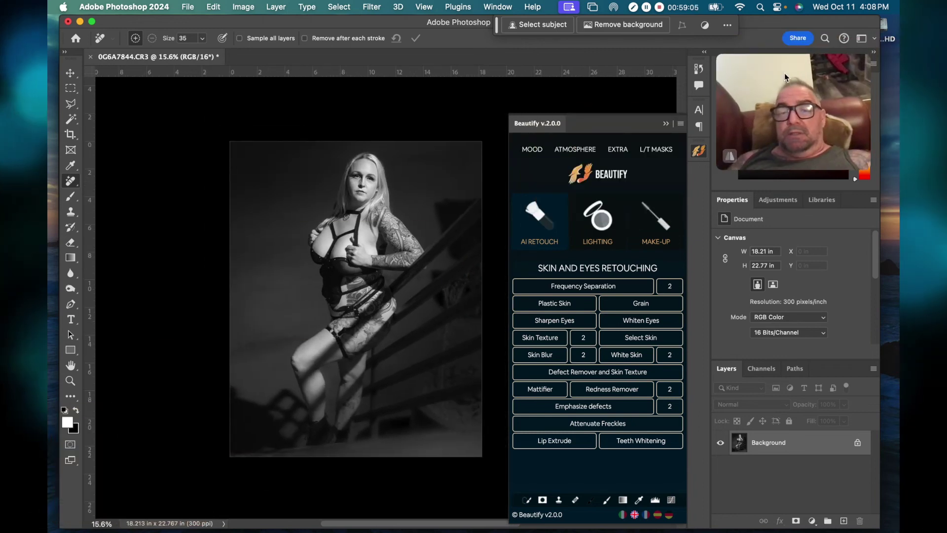
click(666, 124)
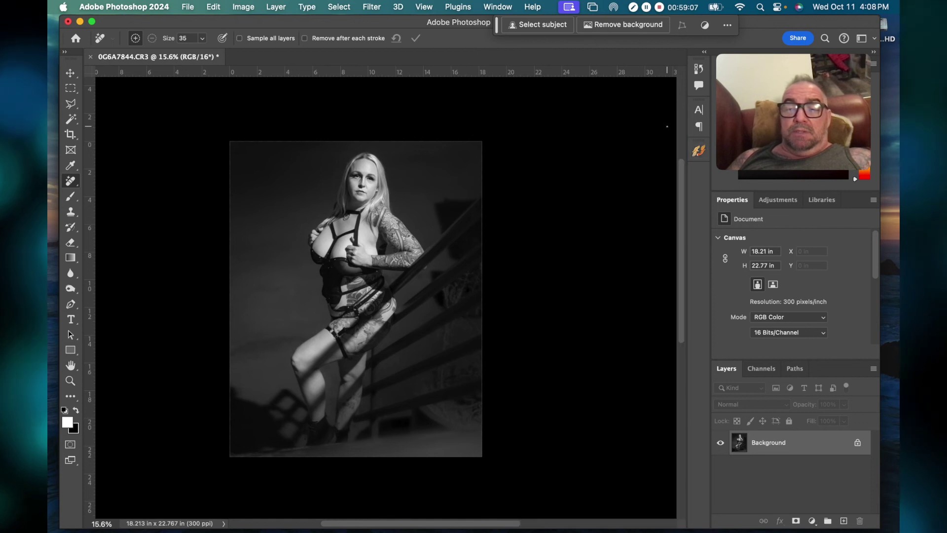
scroll(607, 132, up, 2)
scroll(609, 131, down, 1)
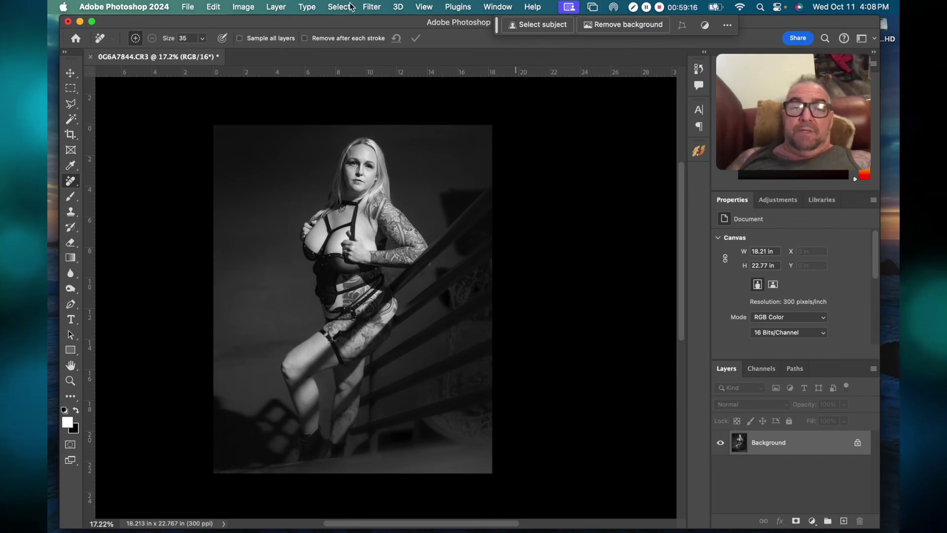
- Start the Add Noise filter and reduce its preview to 6% to show the whole portrait
click(371, 7)
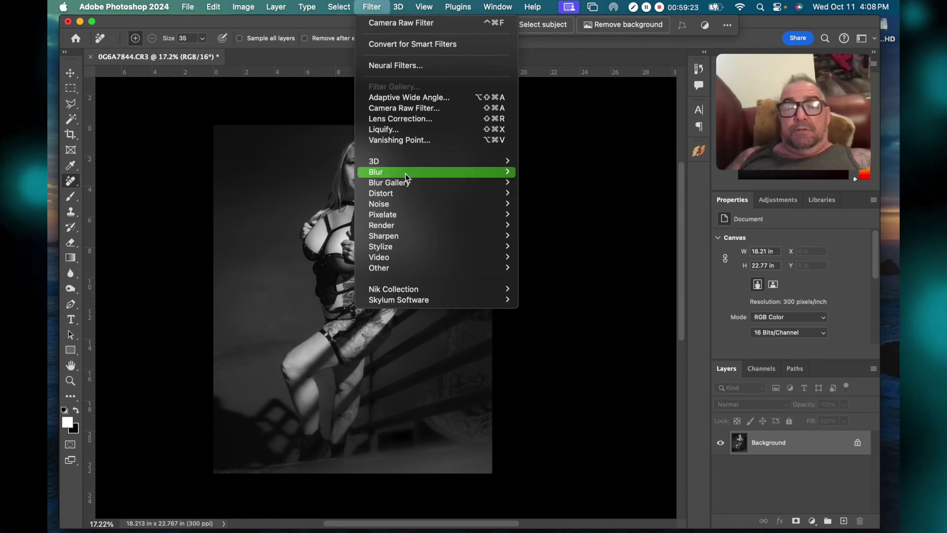
mouse_move(444, 172)
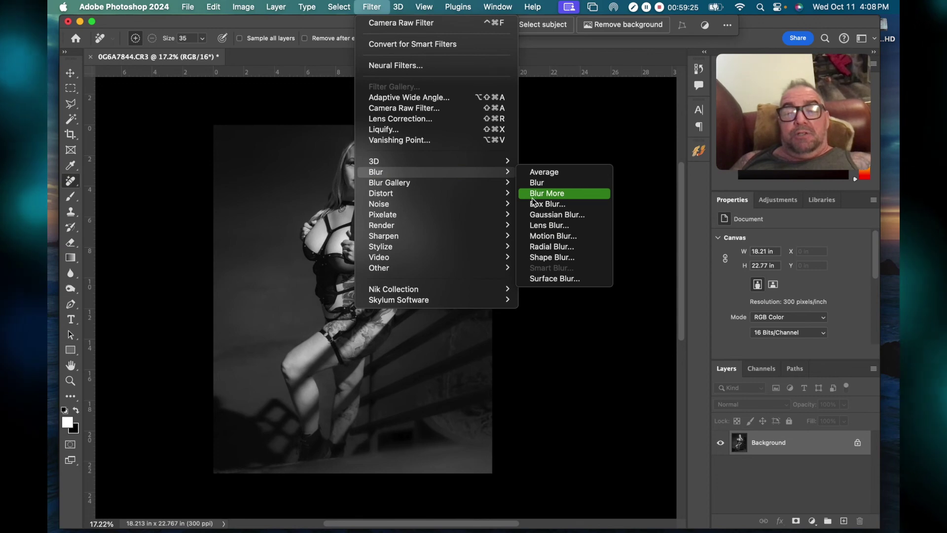
mouse_move(487, 204)
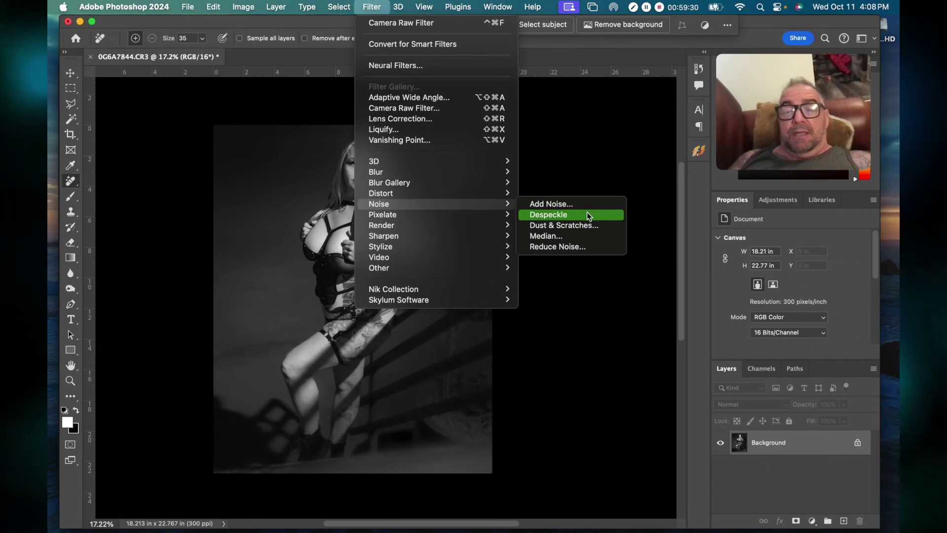
click(581, 204)
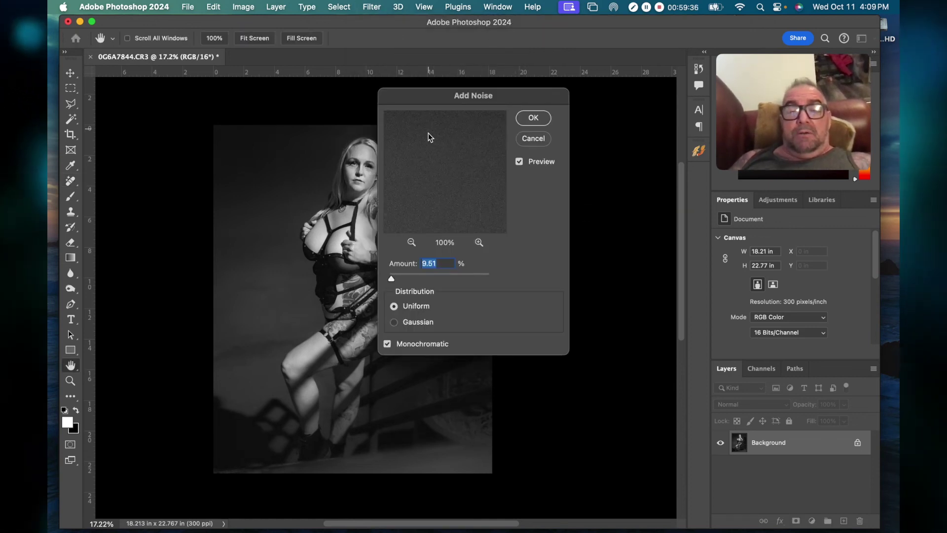
click(411, 243)
click(411, 242)
click(411, 242)
click(412, 243)
click(411, 243)
click(411, 243)
click(411, 243)
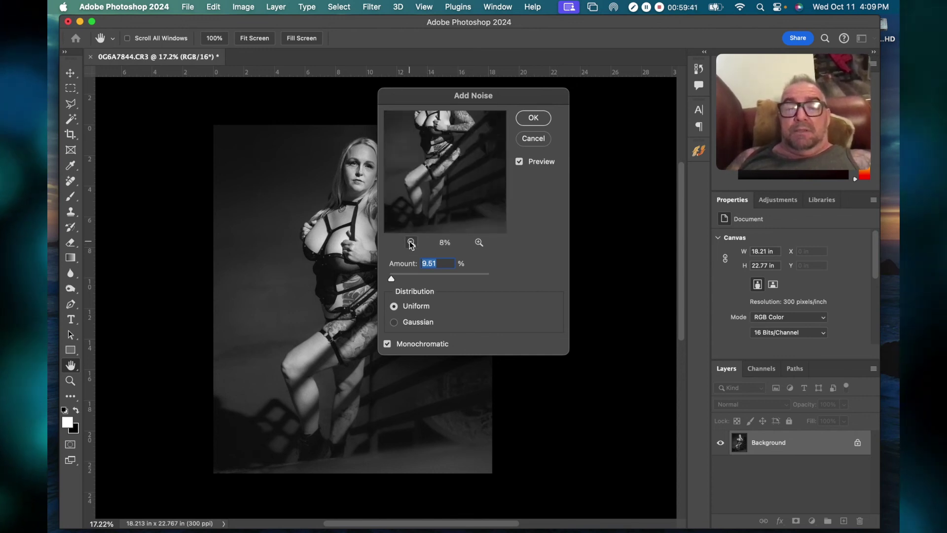
click(411, 243)
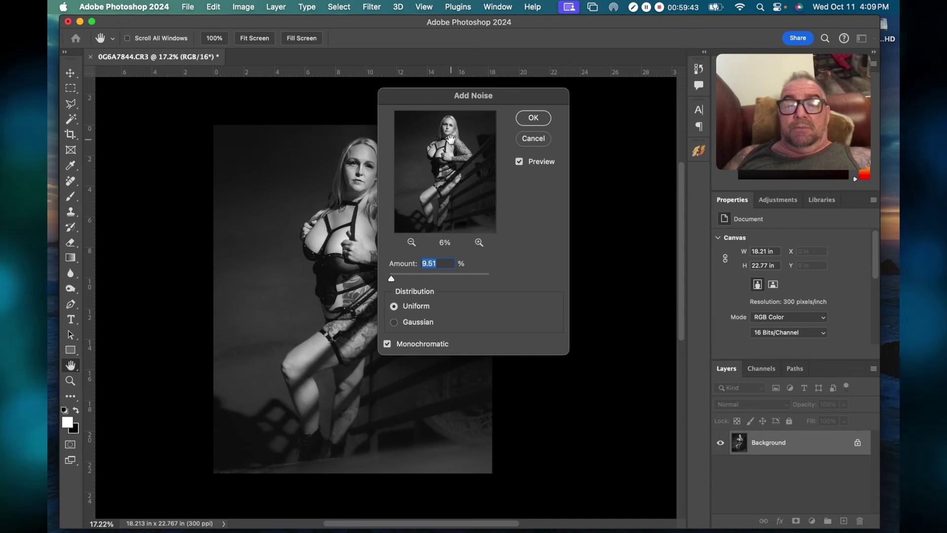
- Frame the noise preview on the subject's eye at 100% magnification to judge the grain
click(478, 242)
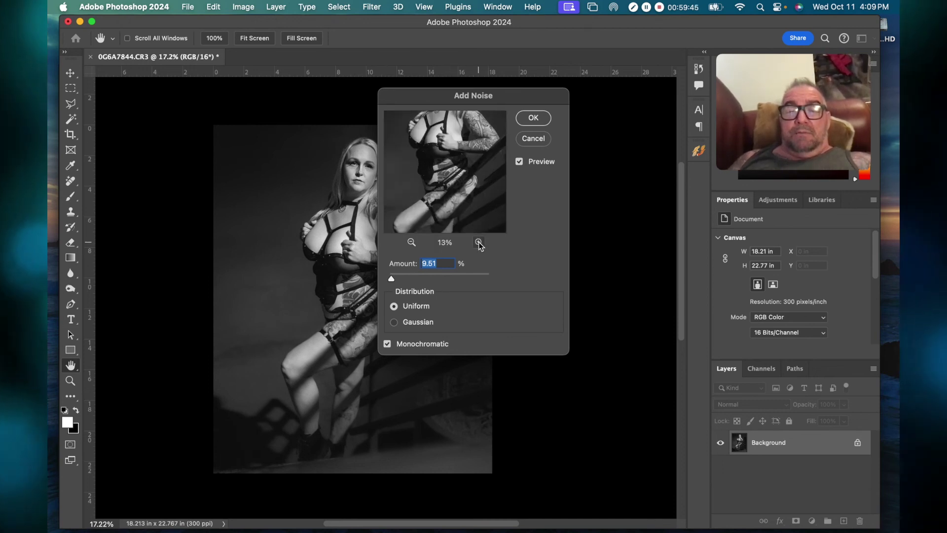
click(478, 242)
click(478, 243)
click(478, 242)
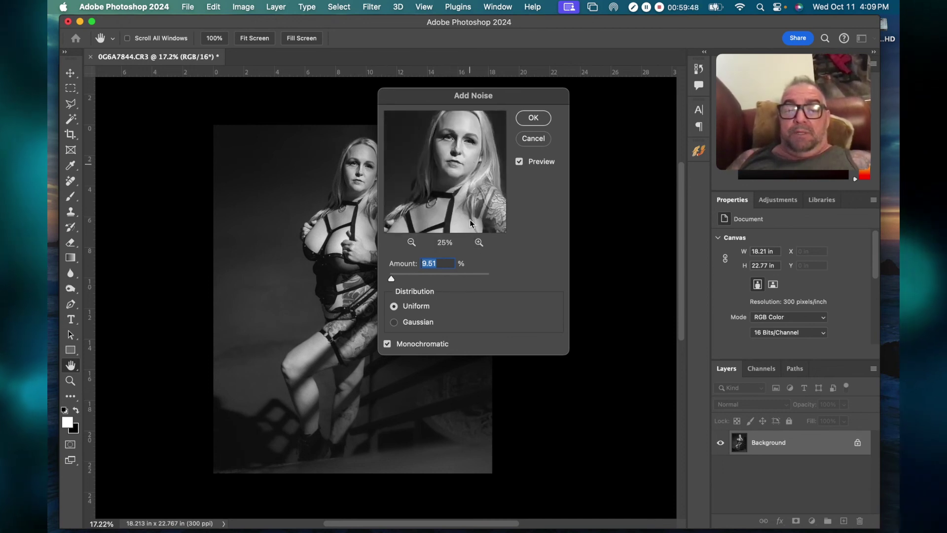
click(479, 242)
drag(481, 185, 479, 236)
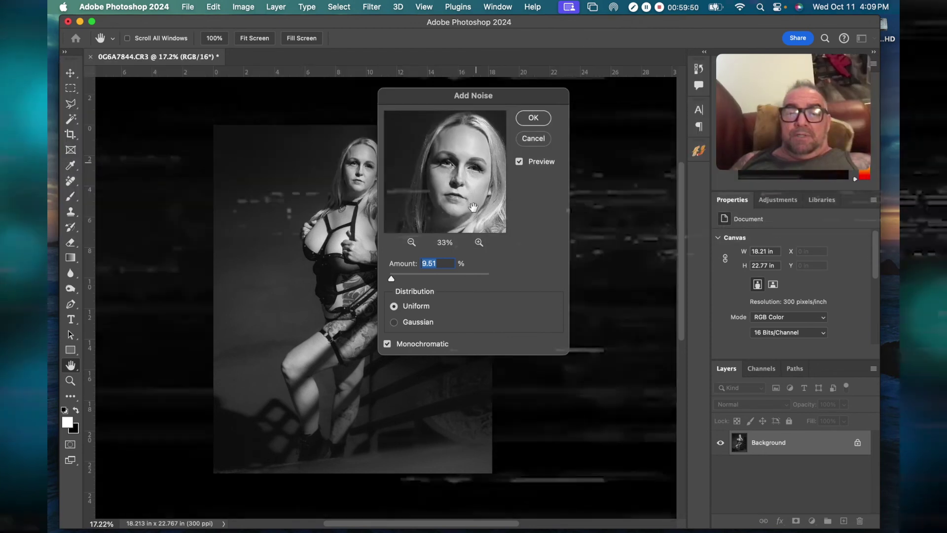
click(479, 243)
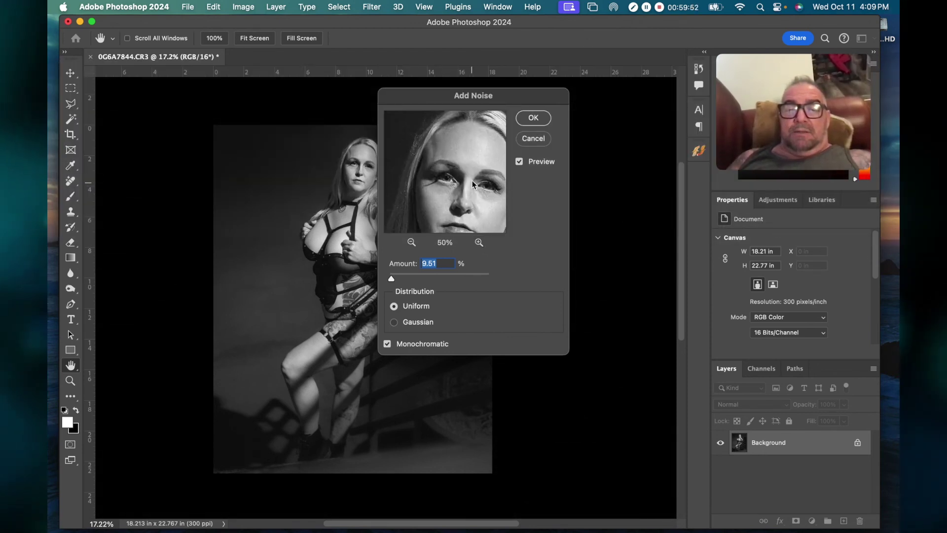
click(478, 242)
click(479, 242)
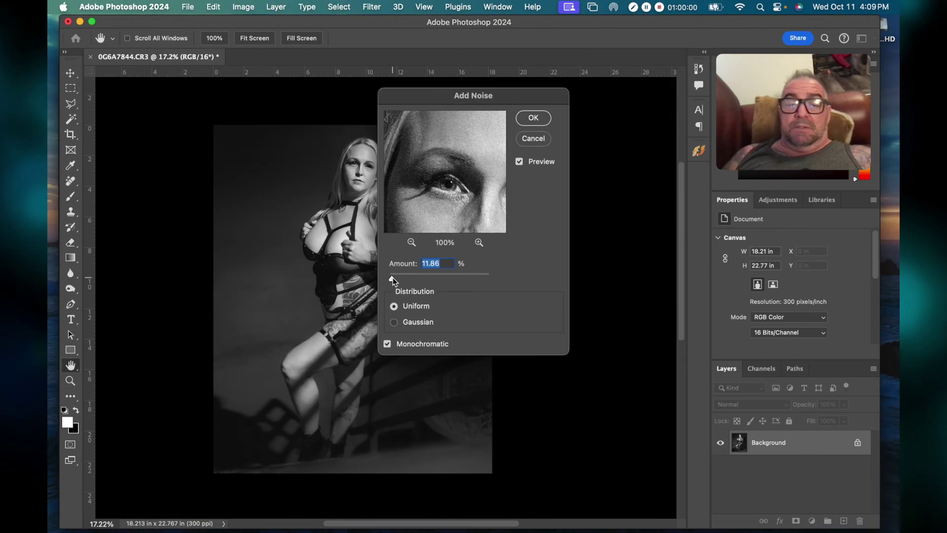
- Compare several noise amounts and apply uniform monochromatic noise at 20% to the image
mouse_move(392, 277)
mouse_down()
mouse_move(400, 277)
mouse_move(392, 278)
mouse_up()
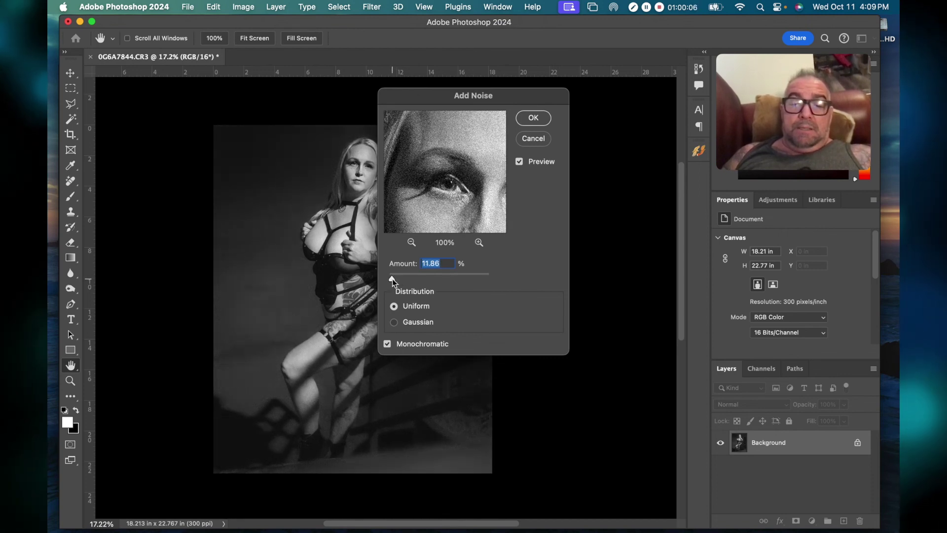
drag(392, 280, 392, 279)
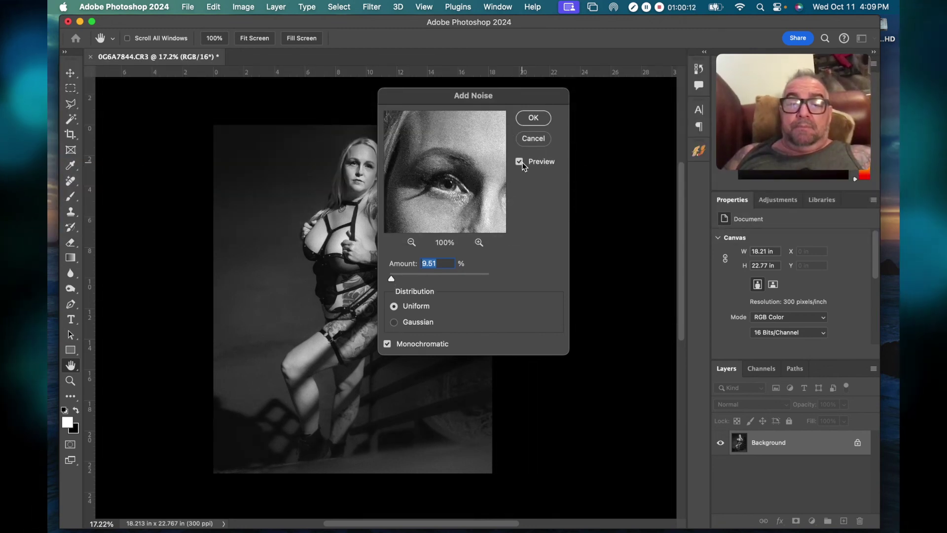
drag(392, 279, 395, 277)
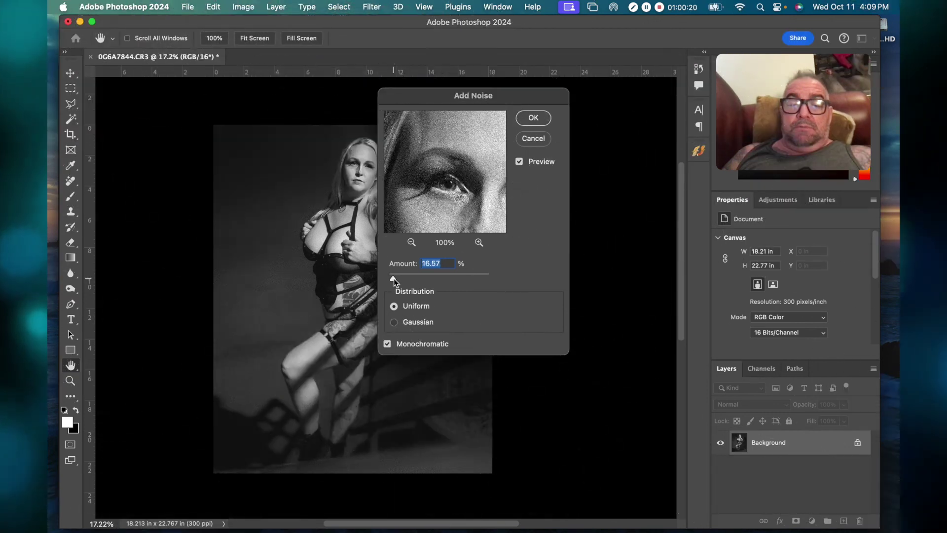
drag(394, 280, 393, 279)
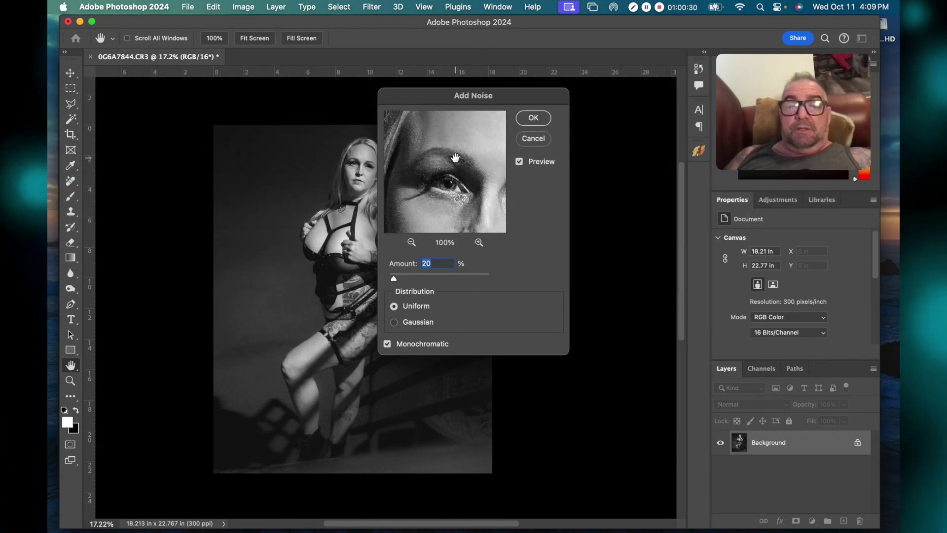
click(534, 119)
- With white as the background colour, select the whole image and scale it inward from opposite corners to leave a white border
key(j)
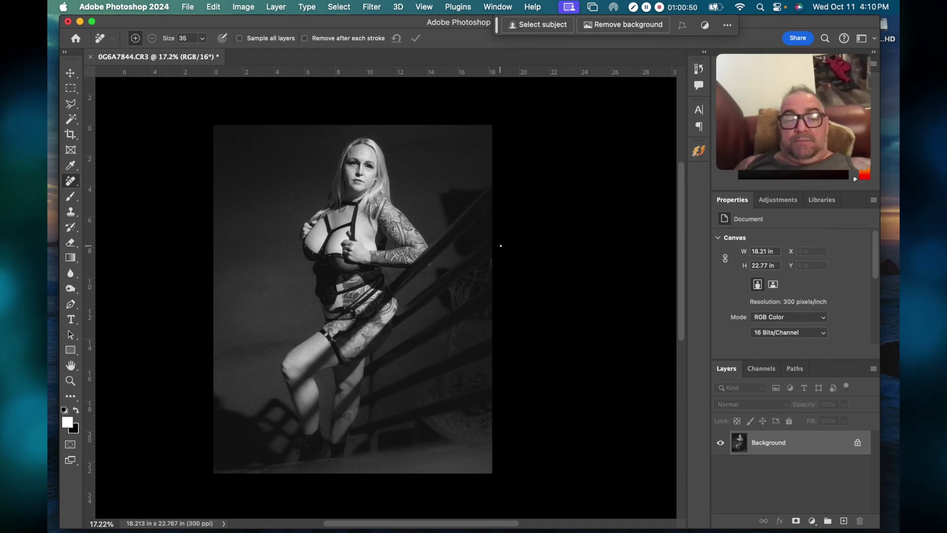
super+click(741, 443)
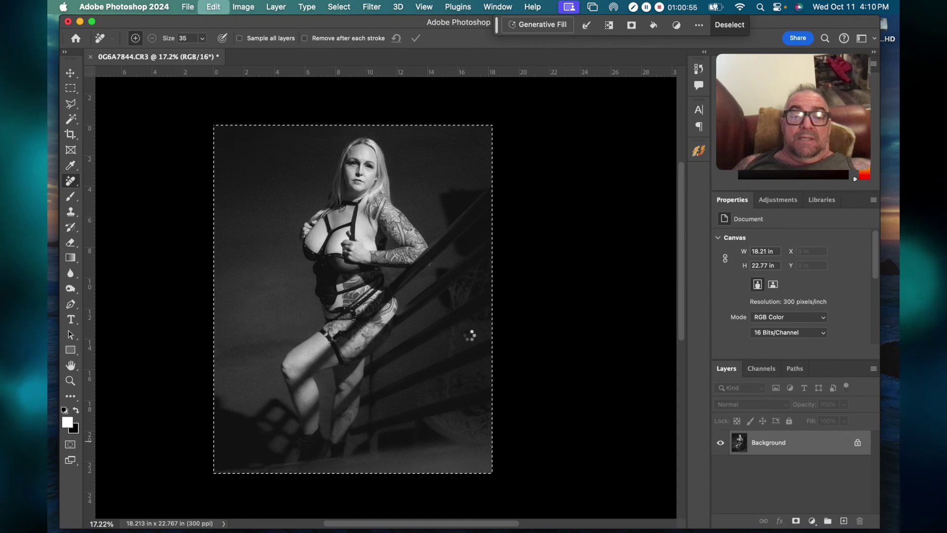
key(super+t)
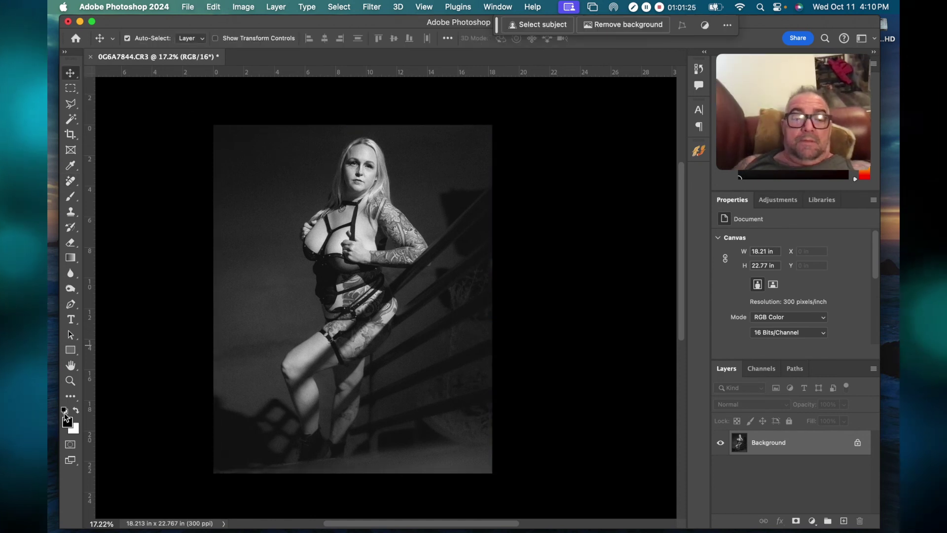
click(70, 89)
key(super+a)
key(super+c)
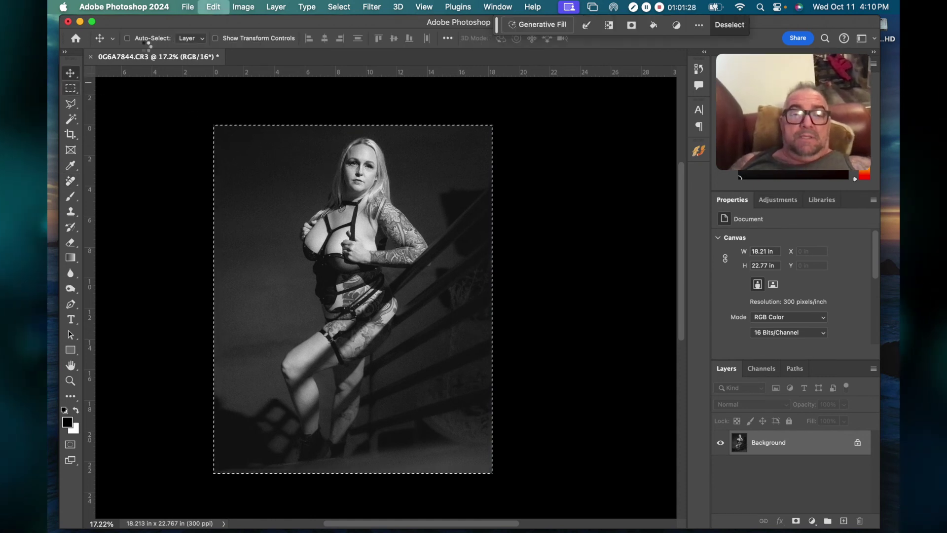
key(super+t)
drag(214, 126, 218, 129)
drag(488, 470, 481, 466)
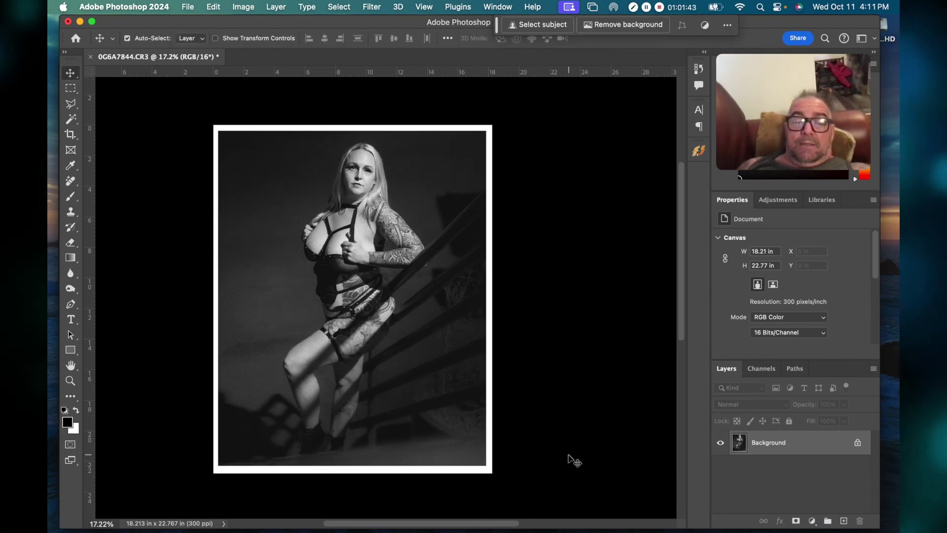
click(423, 6)
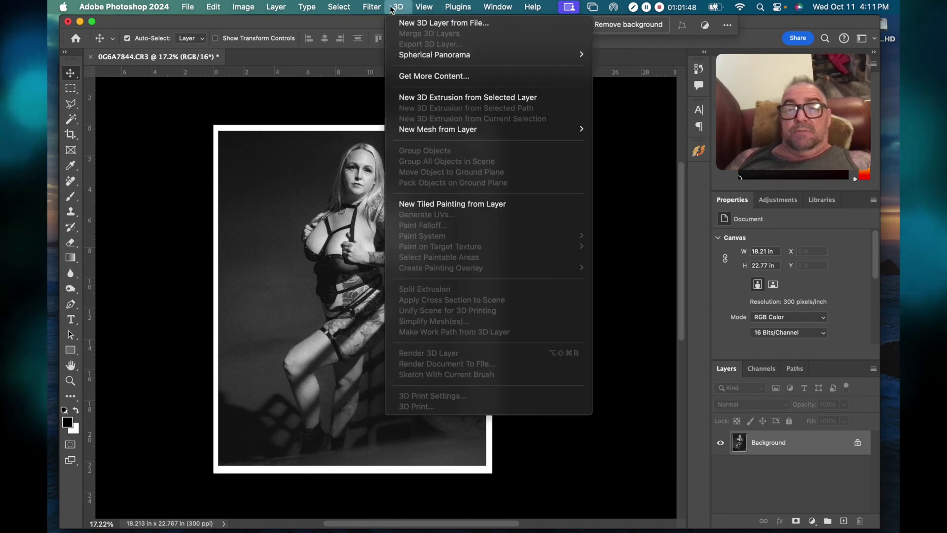
mouse_move(371, 7)
mouse_move(422, 294)
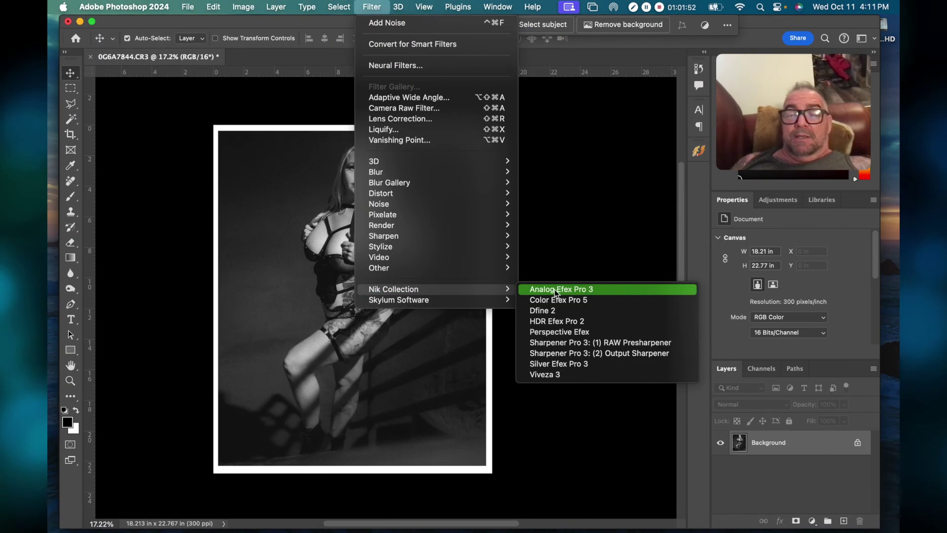
click(167, 144)
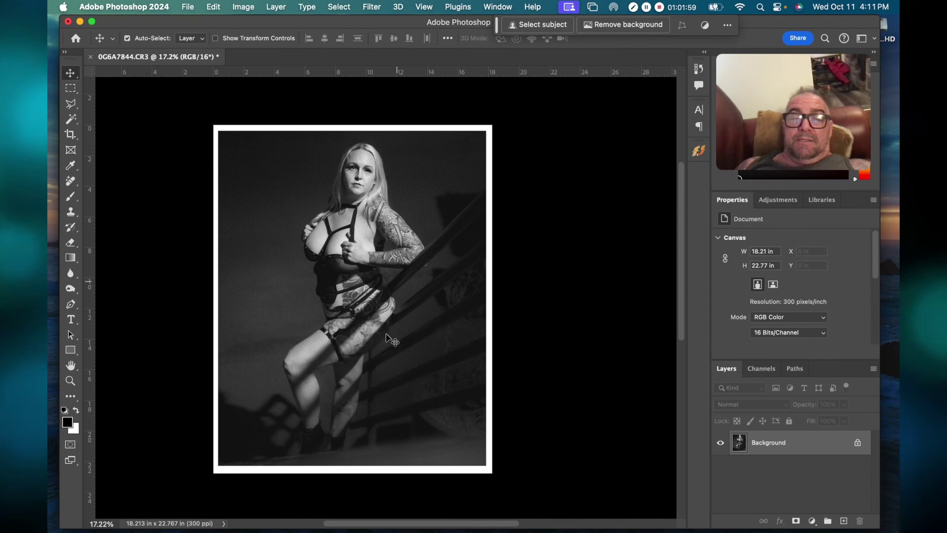
- Examine the grain on the face, tattoos and corset up close, and the full portrait within its white border
scroll(441, 327, up, 5)
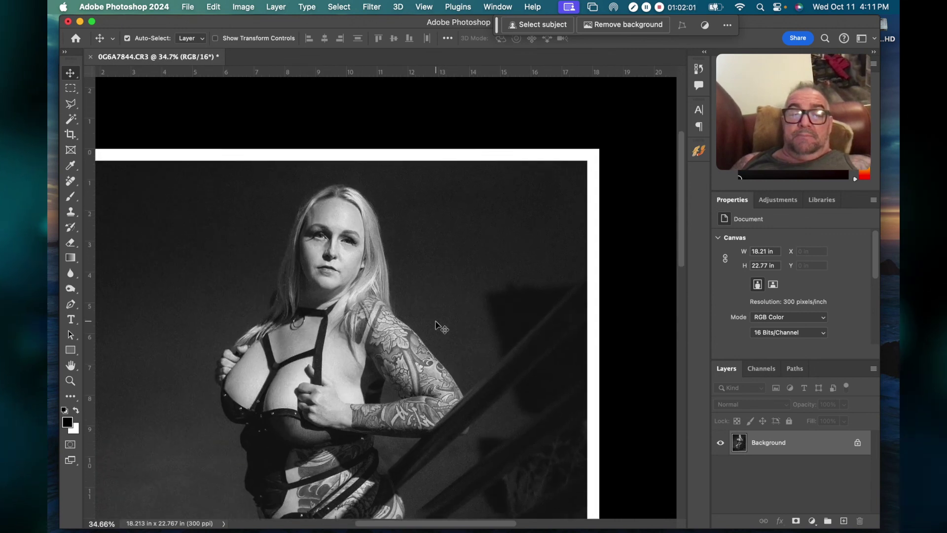
scroll(435, 321, down, 3)
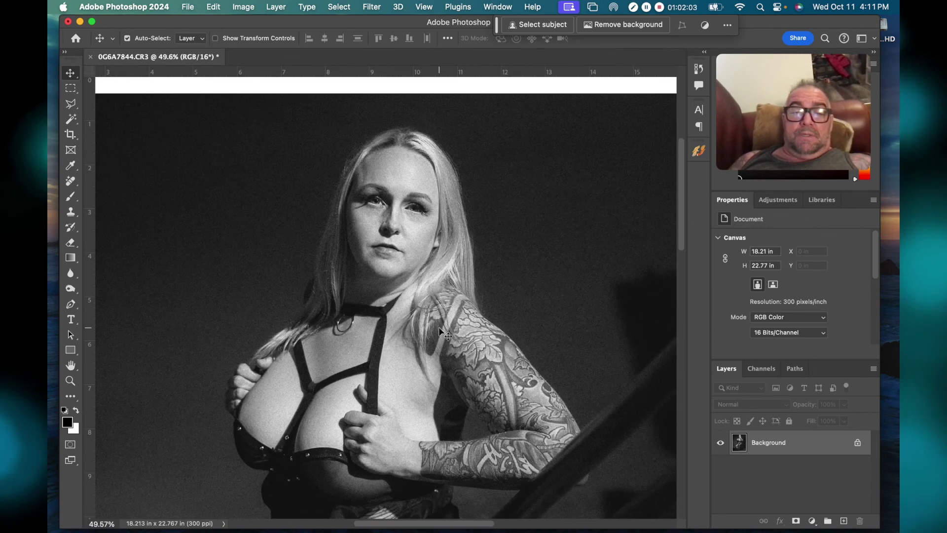
scroll(439, 327, down, 5)
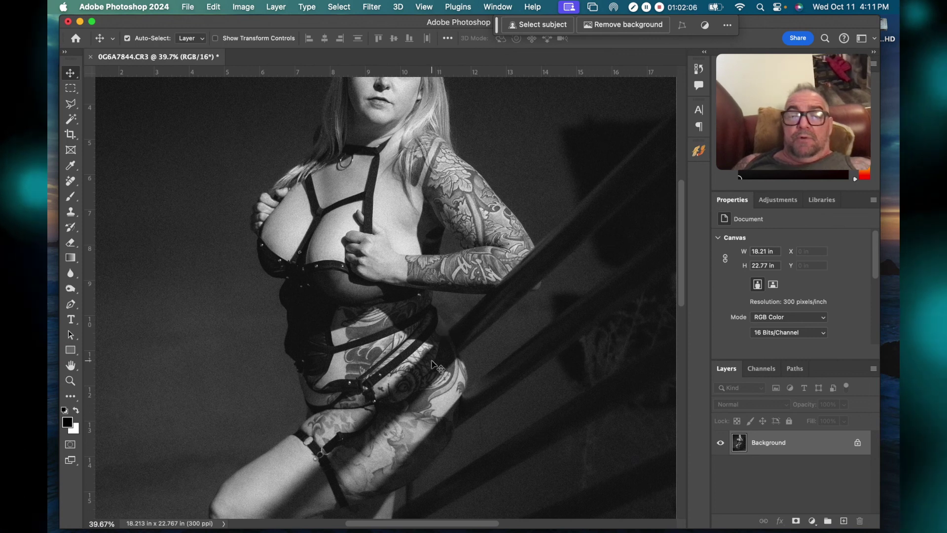
scroll(433, 362, up, 2)
scroll(433, 364, down, 5)
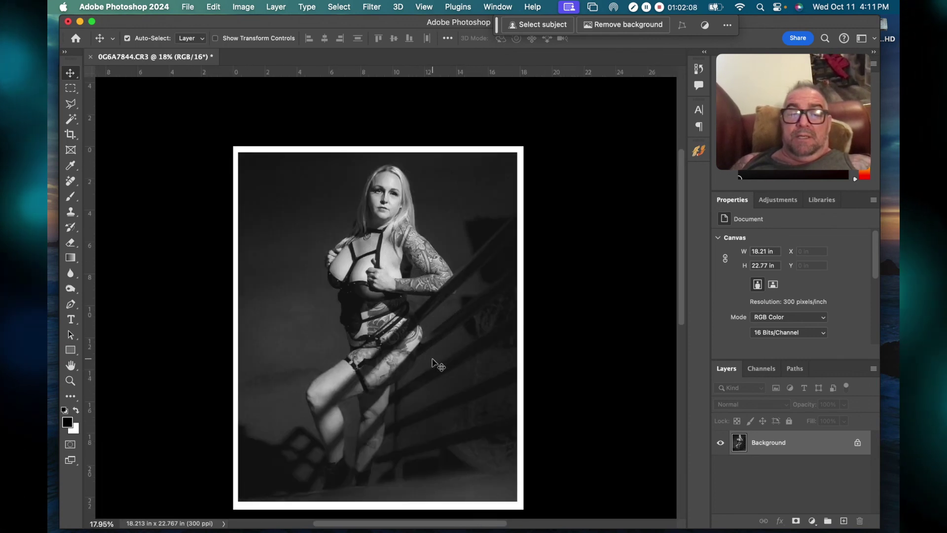
scroll(433, 363, down, 1)
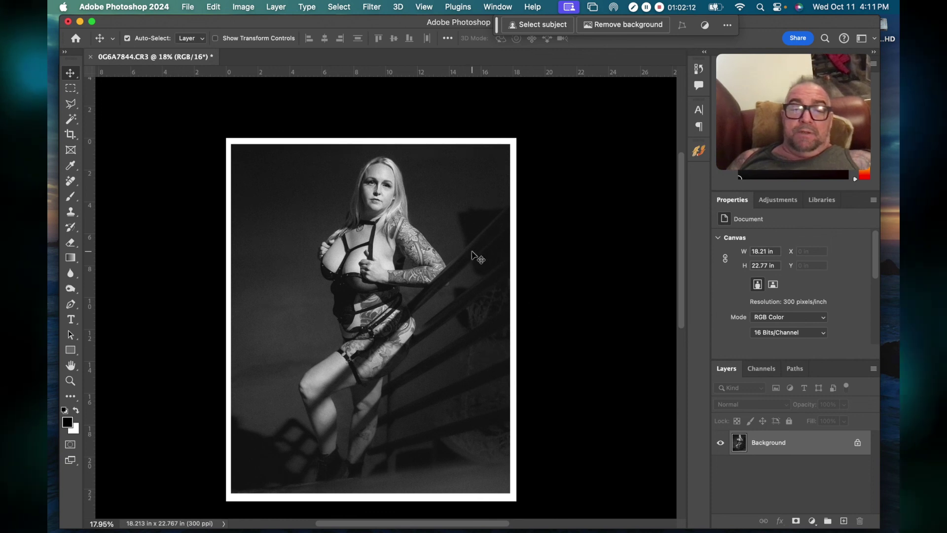
- Apply the automatic tone, contrast and colour corrections (Auto Tone, Auto Contrast, Auto Color) to the bordered black-and-white portrait
click(243, 6)
mouse_move(252, 25)
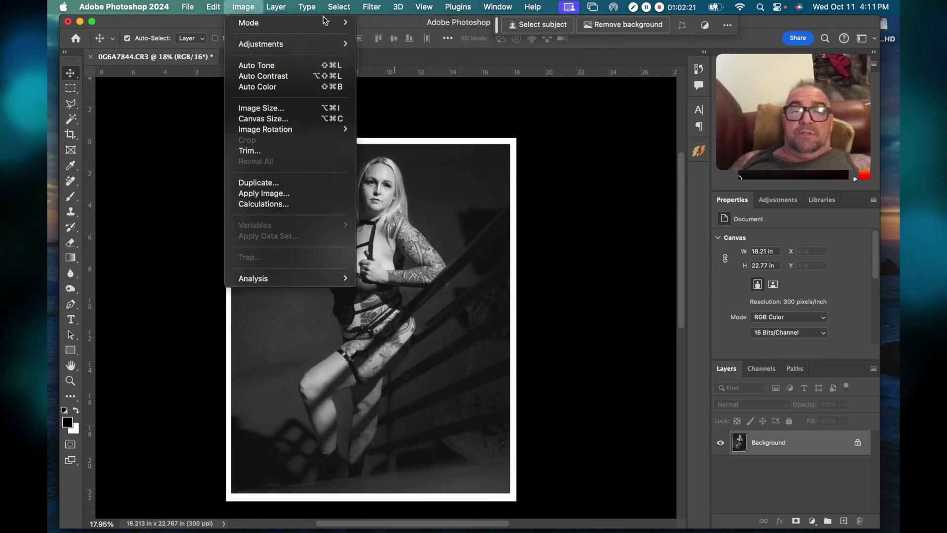
mouse_move(325, 28)
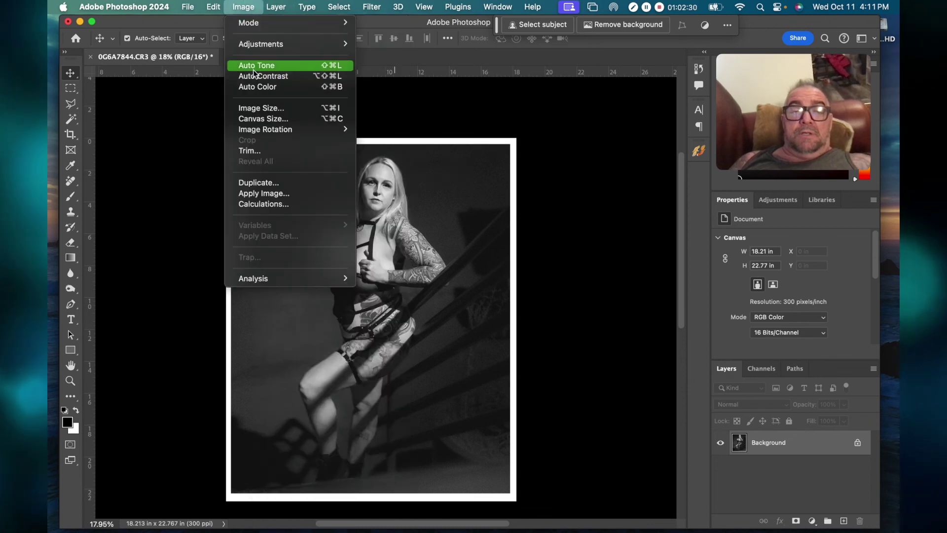
click(253, 69)
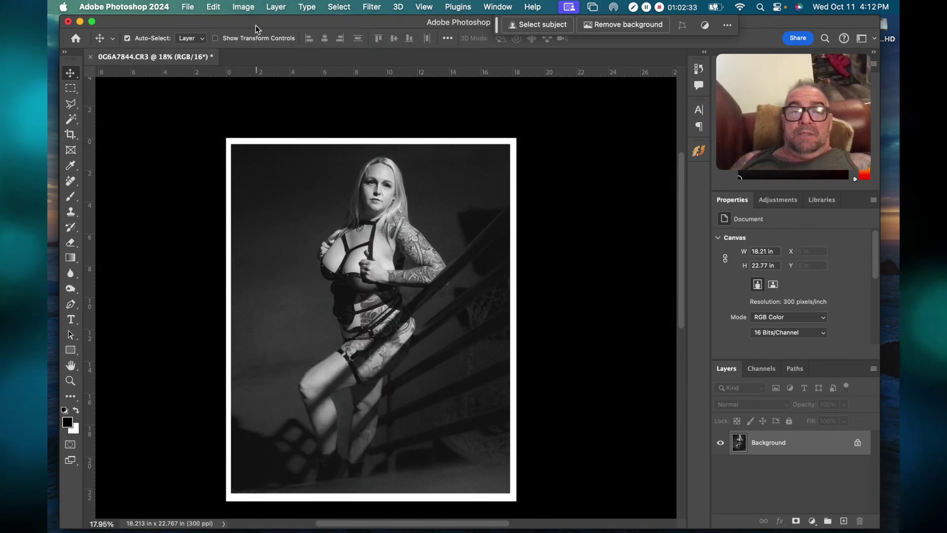
click(243, 7)
click(252, 74)
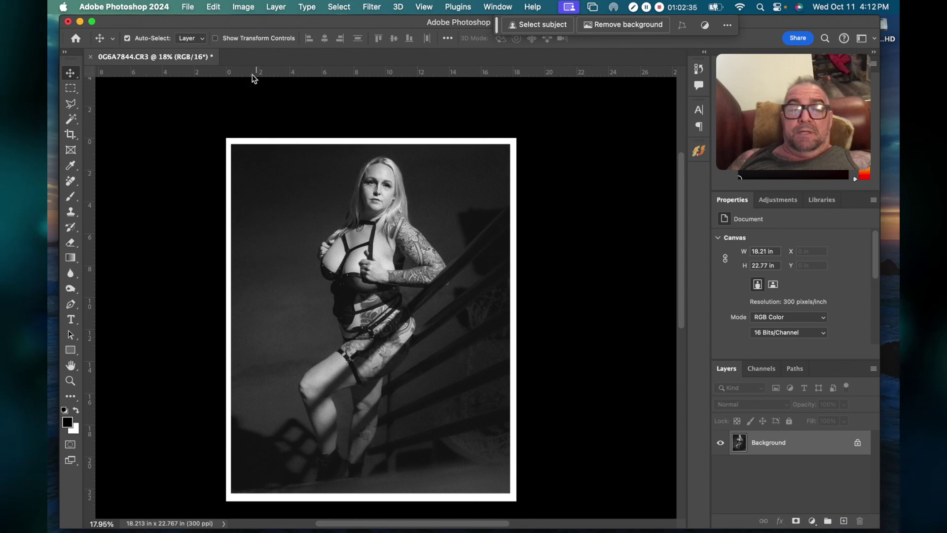
click(243, 6)
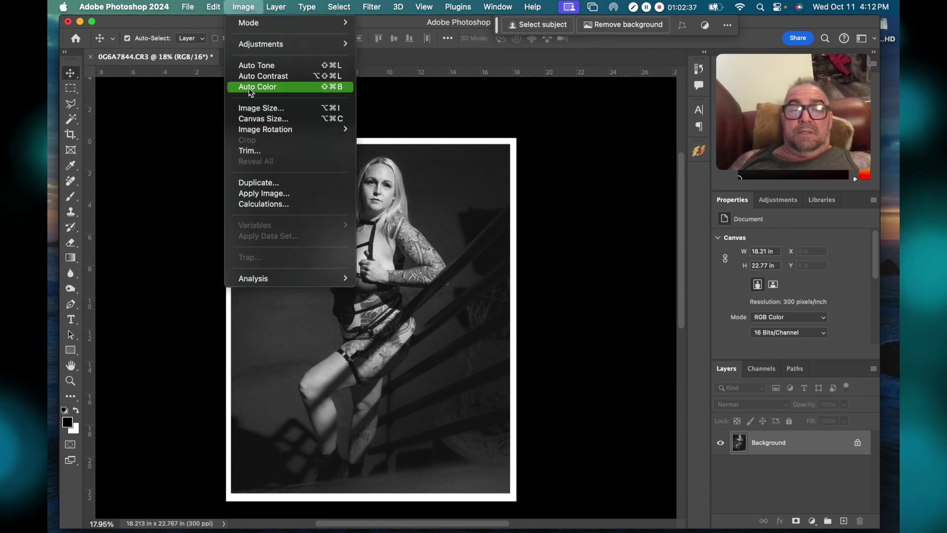
click(249, 87)
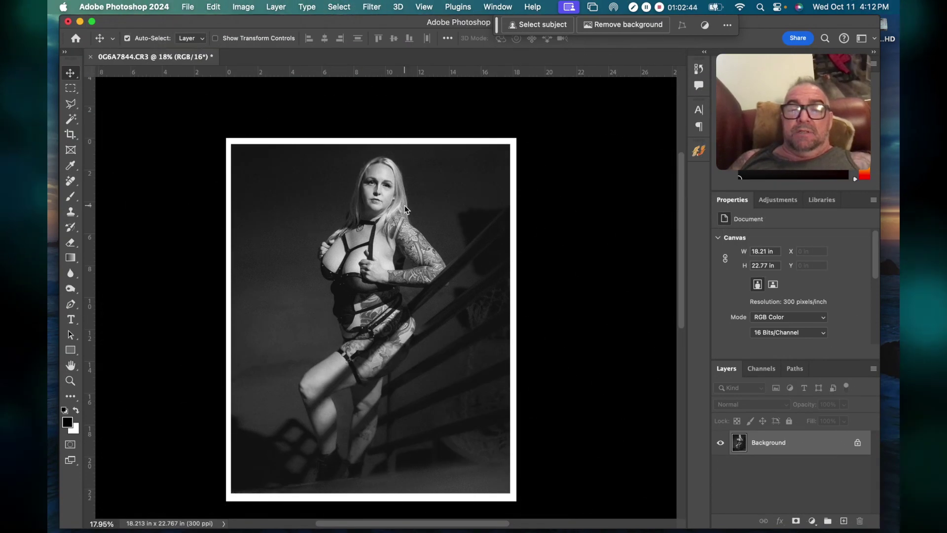
- Examine the grain up close on the subject's face, eyes, forehead and hairline
scroll(405, 209, up, 5)
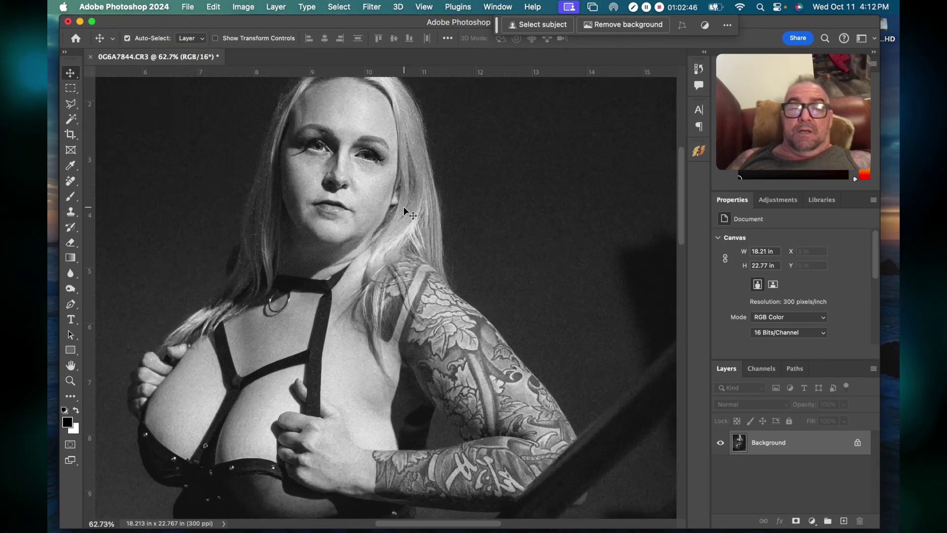
scroll(404, 209, up, 5)
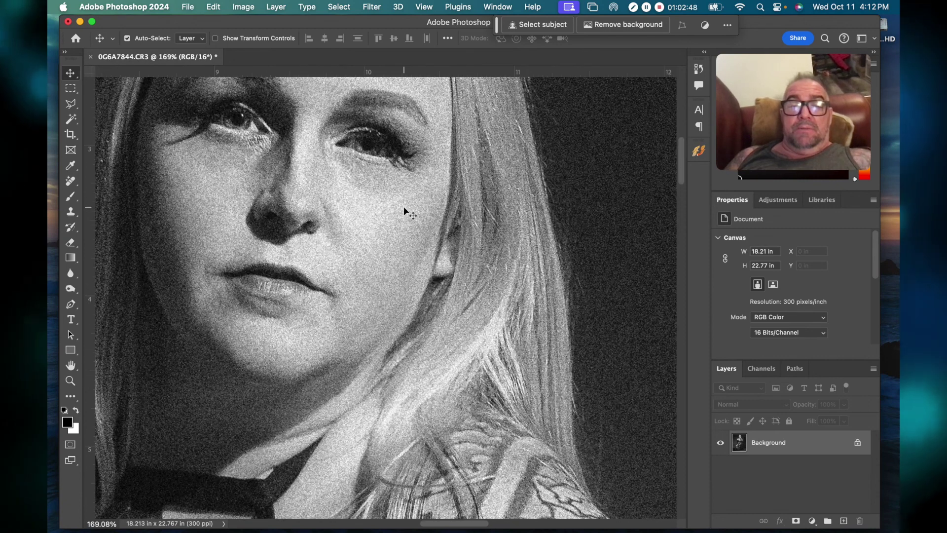
scroll(404, 212, up, 4)
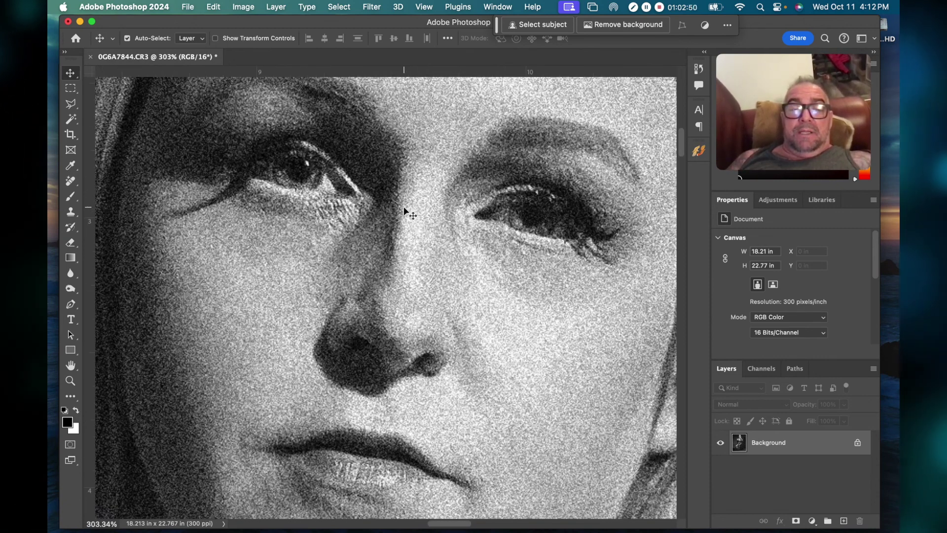
scroll(404, 212, up, 2)
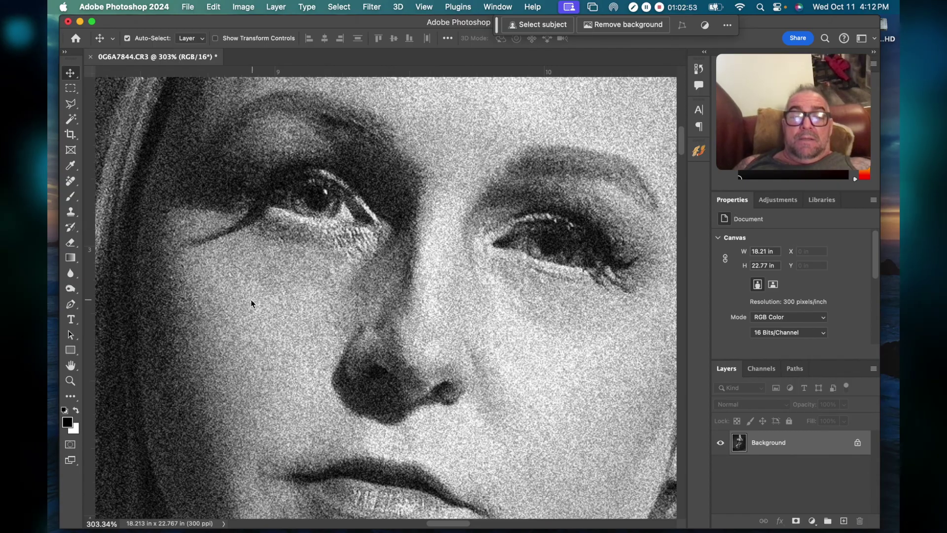
scroll(561, 335, up, 4)
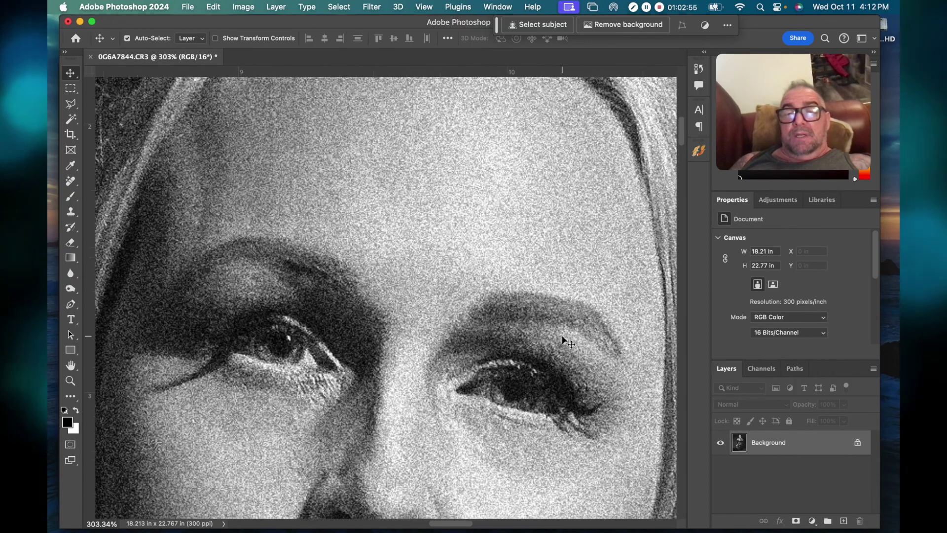
scroll(562, 338, up, 4)
scroll(562, 339, down, 2)
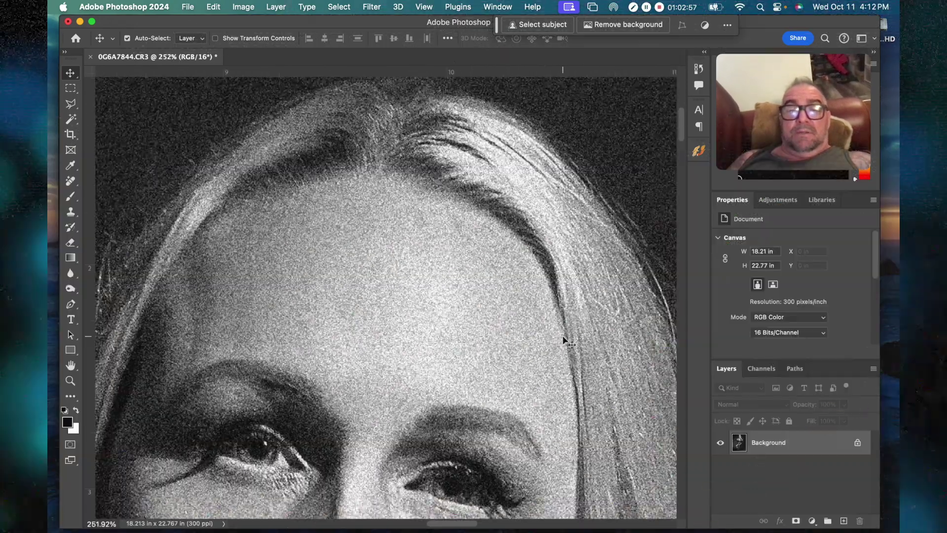
scroll(562, 335, down, 5)
scroll(562, 335, up, 3)
scroll(565, 330, down, 1)
scroll(566, 326, up, 1)
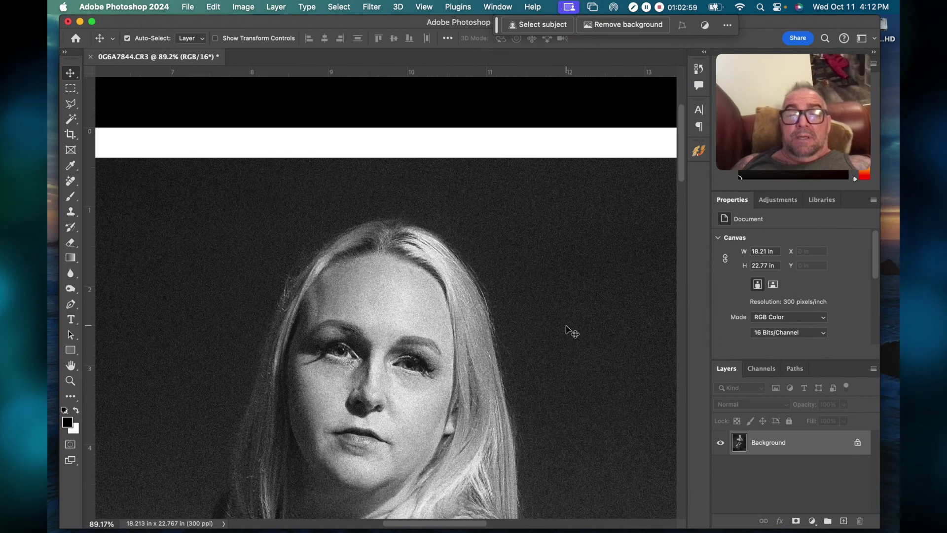
- Examine the grain in the dark background and the railing's shadow beside the white border
scroll(566, 330, right, 3)
scroll(566, 331, up, 2)
scroll(566, 331, right, 5)
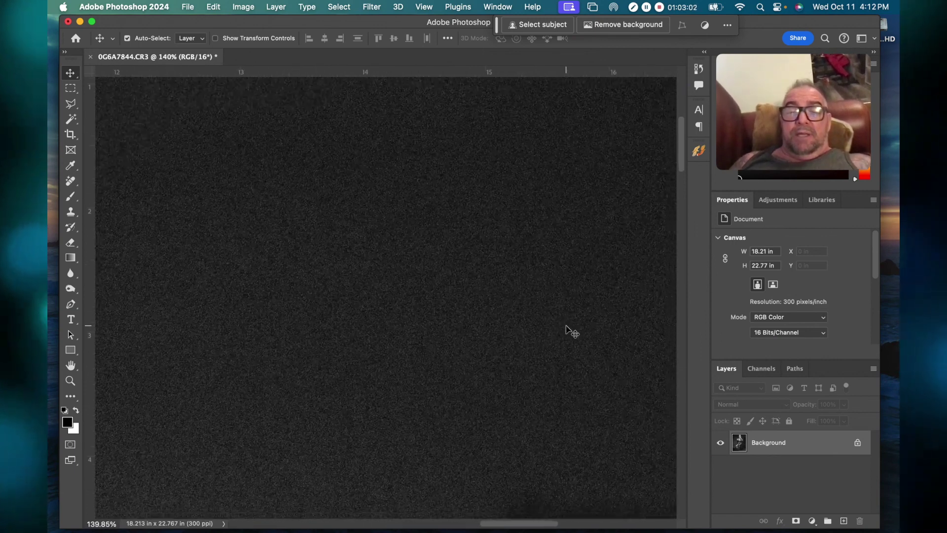
scroll(568, 328, down, 5)
scroll(567, 328, right, 5)
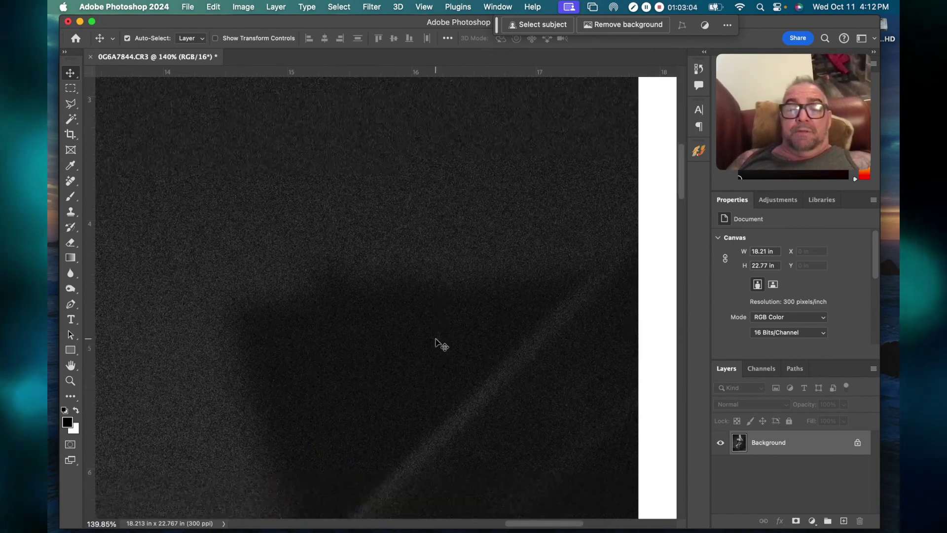
scroll(442, 344, up, 3)
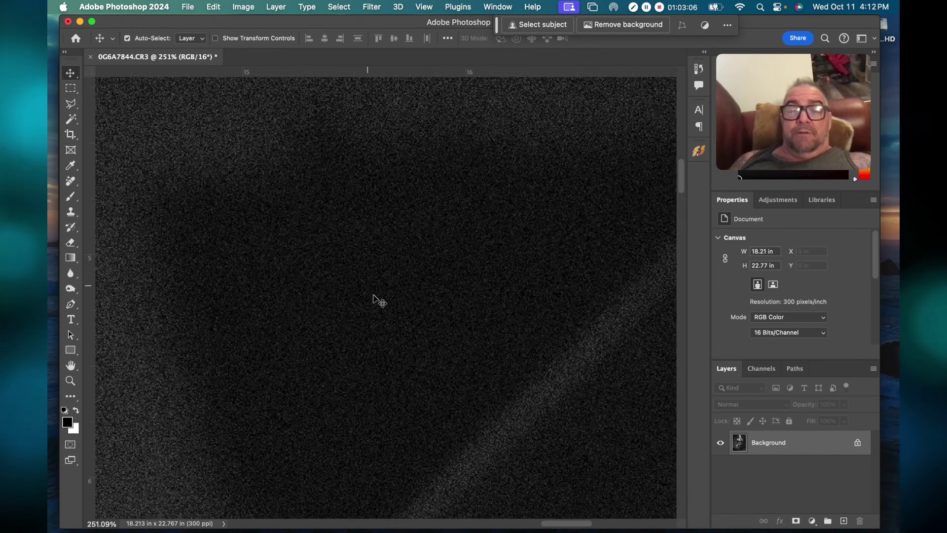
scroll(401, 220, down, 6)
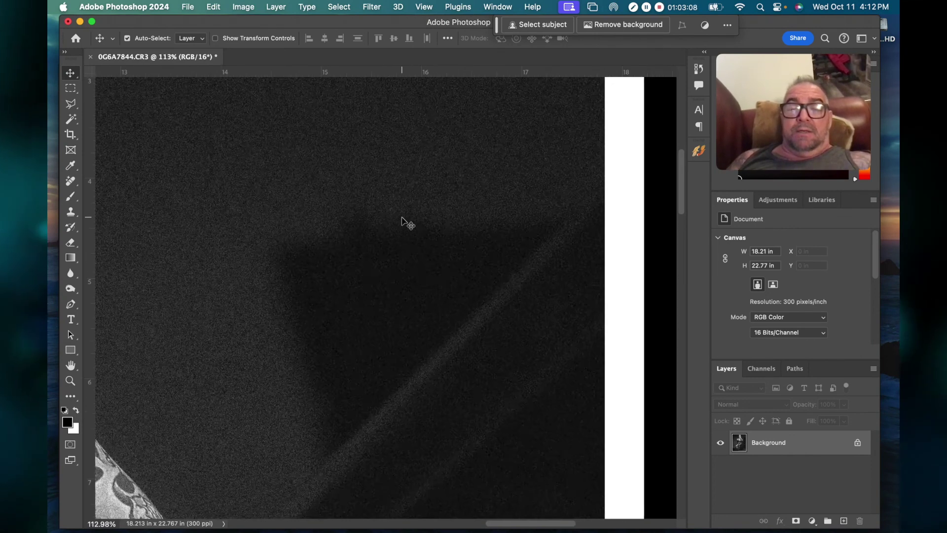
- Review the subject's upper body, the plain background on her other side and the whole portrait within its border
scroll(404, 221, left, 3)
scroll(402, 218, down, 2)
scroll(402, 217, left, 4)
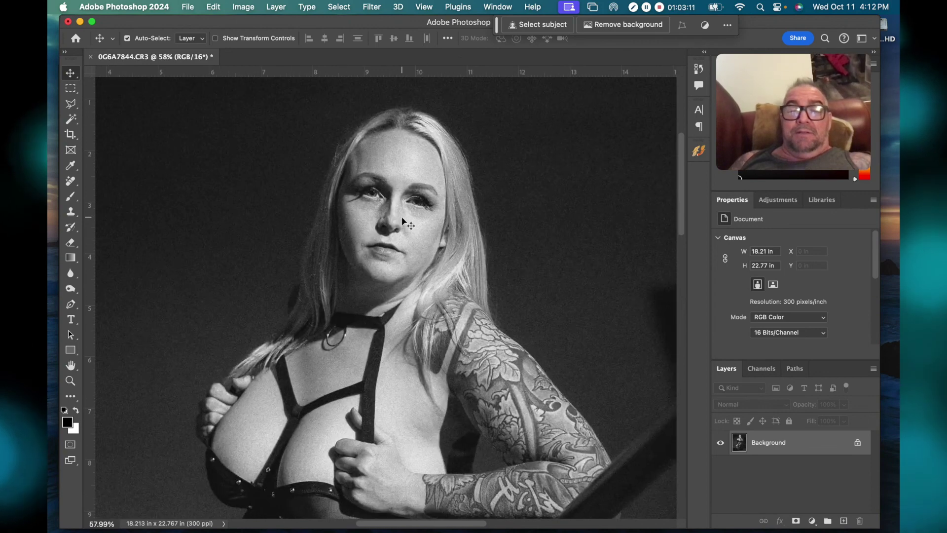
scroll(402, 216, up, 2)
scroll(402, 215, left, 3)
scroll(402, 216, down, 4)
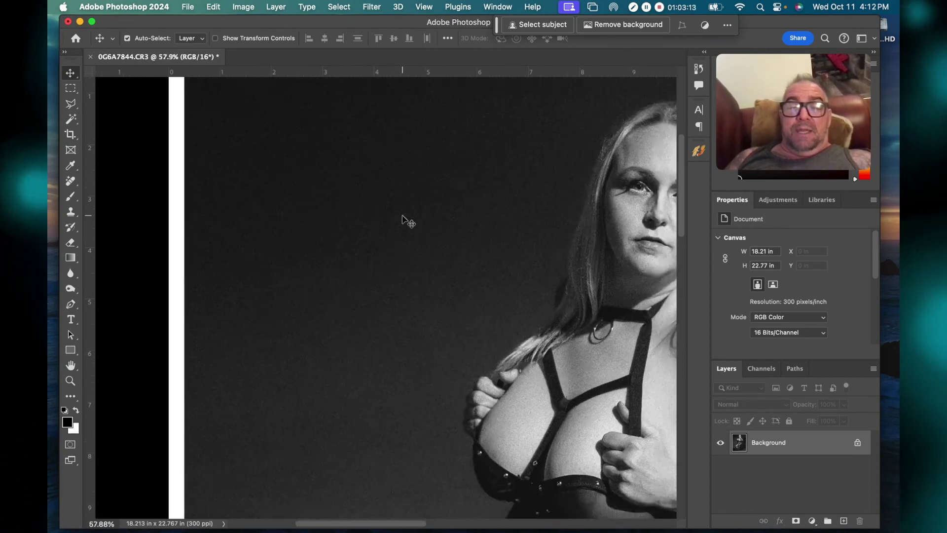
scroll(402, 215, down, 4)
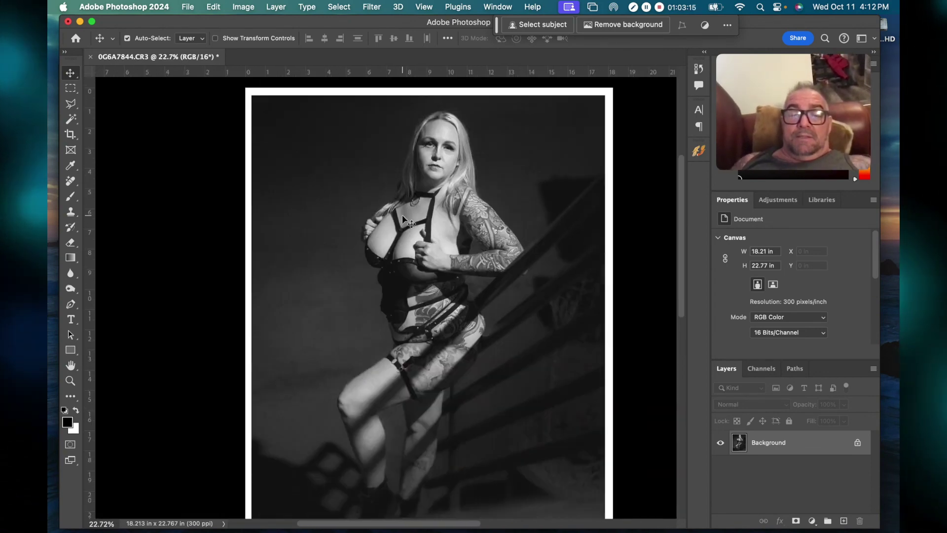
scroll(409, 223, right, 2)
scroll(408, 223, down, 1)
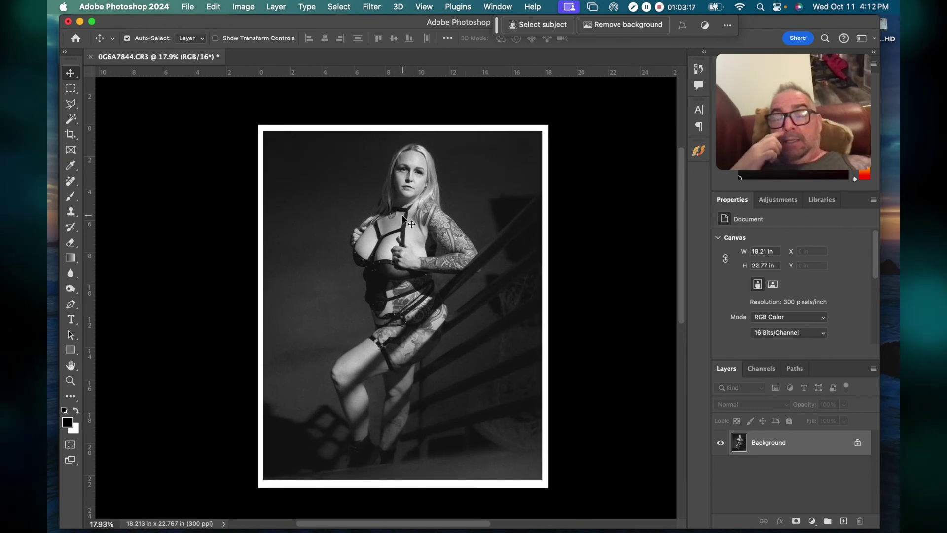